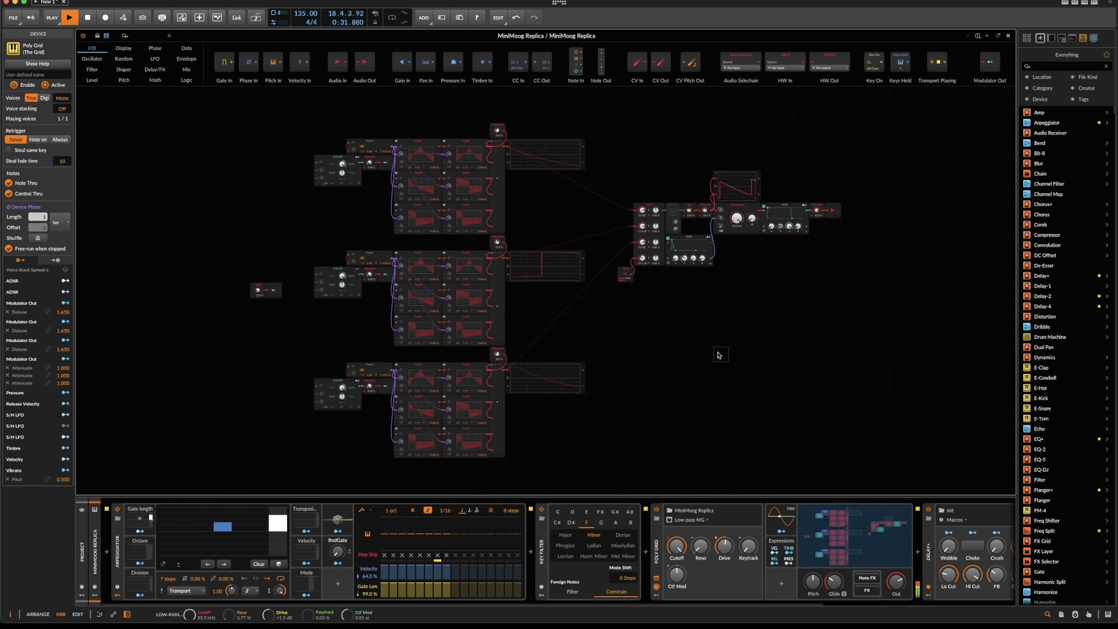
In the Model 72 plug-in window, set oscillator 1's waveform to triangle and Doubling Spread to 0.0, then close the window.
{"action": "key", "text": "space"}
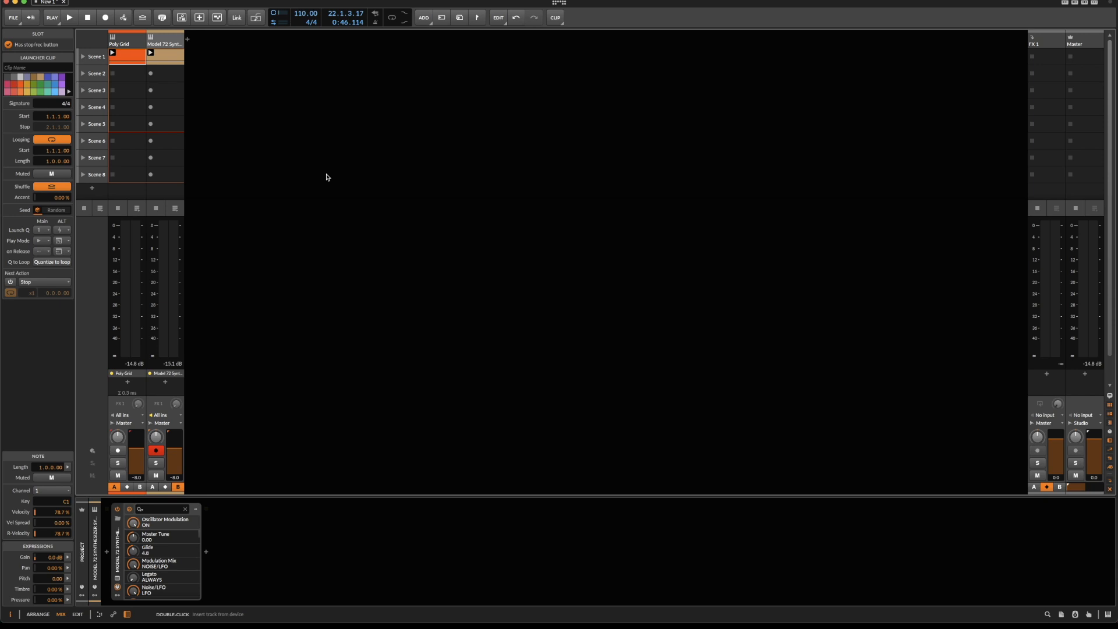
{"action": "left_click", "coordinate": [119, 579]}
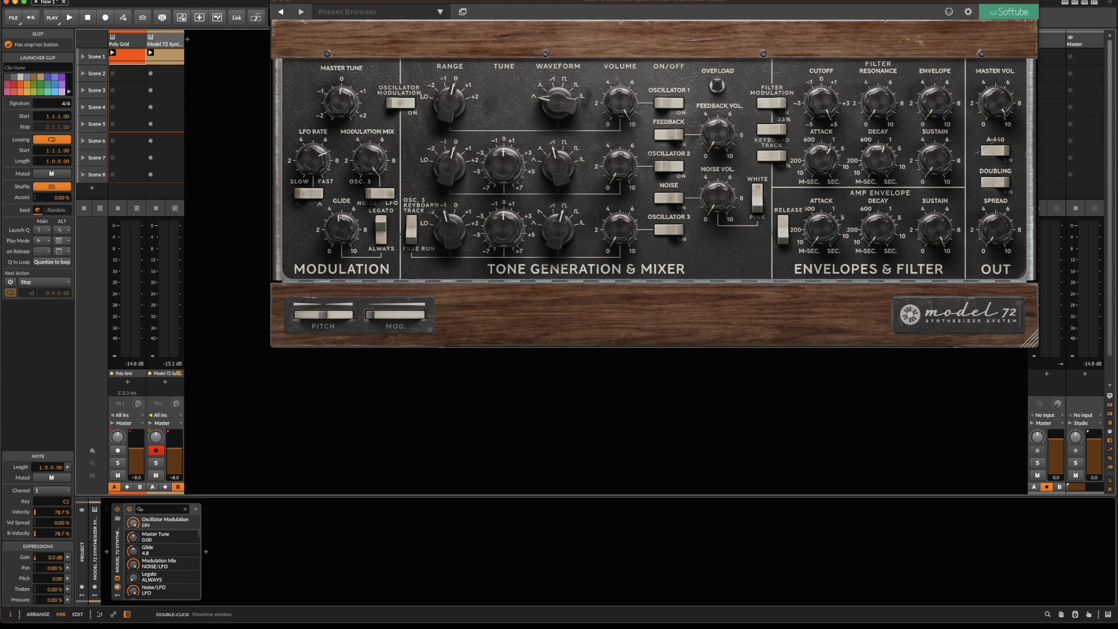
{"action": "left_click", "coordinate": [558, 107]}
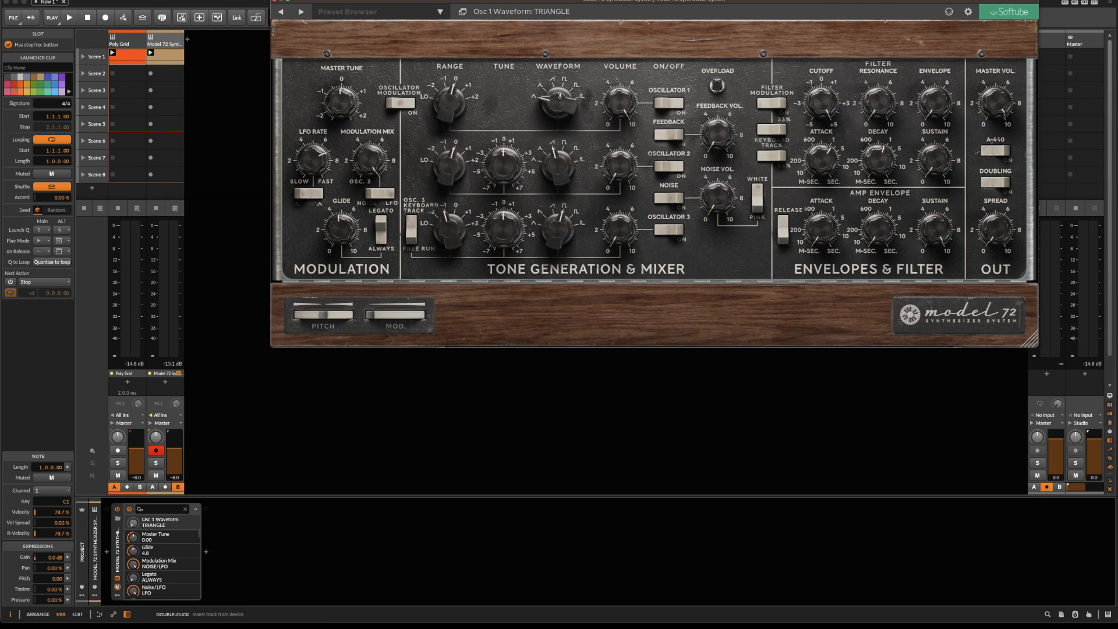
{"action": "mouse_move", "coordinate": [552, 102]}
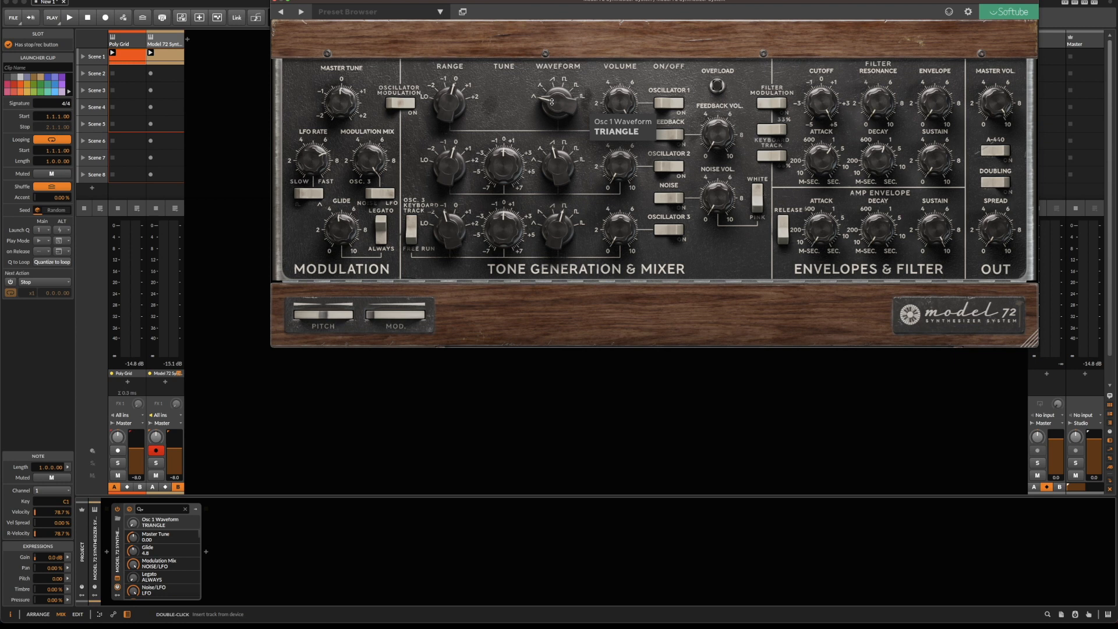
{"action": "left_click_drag", "start_coordinate": [995, 224], "coordinate": [994, 274]}
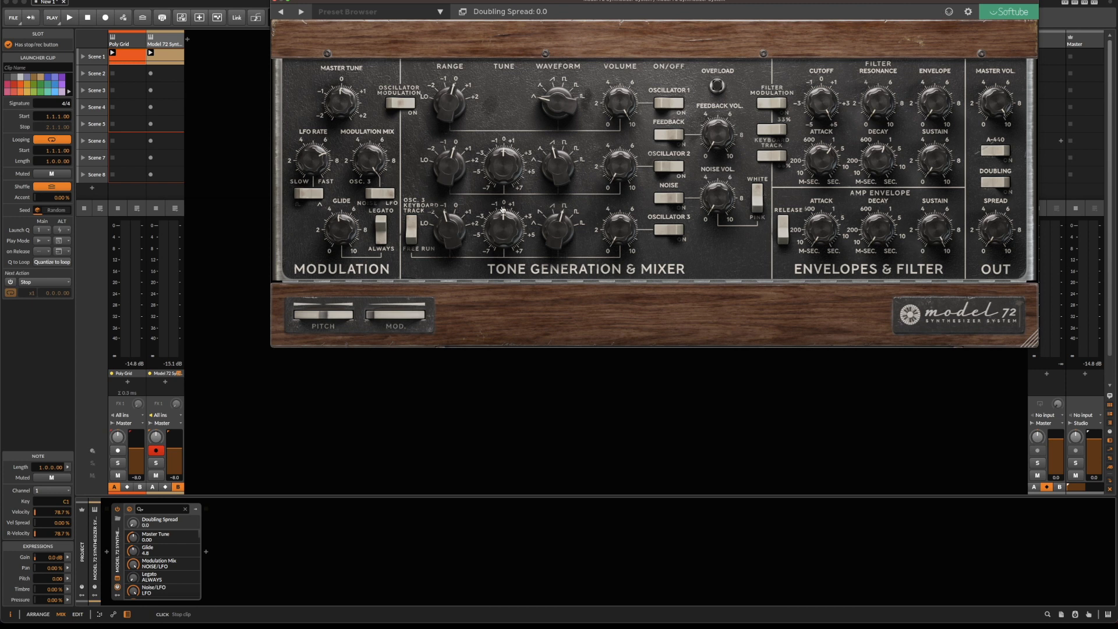
{"action": "left_click_drag", "start_coordinate": [557, 104], "coordinate": [535, 183]}
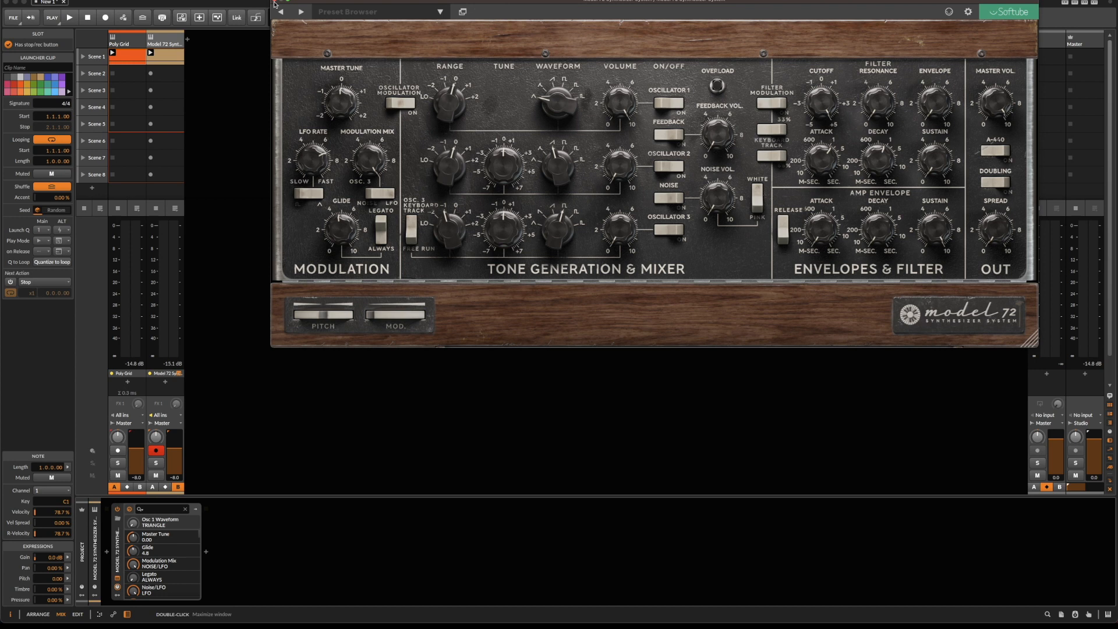
{"action": "left_click", "coordinate": [275, 3]}
Play the Poly Grid clip briefly and examine the notes of the Scene 1 clips on both tracks.
{"action": "left_click", "coordinate": [114, 58]}
{"action": "key", "text": "space"}
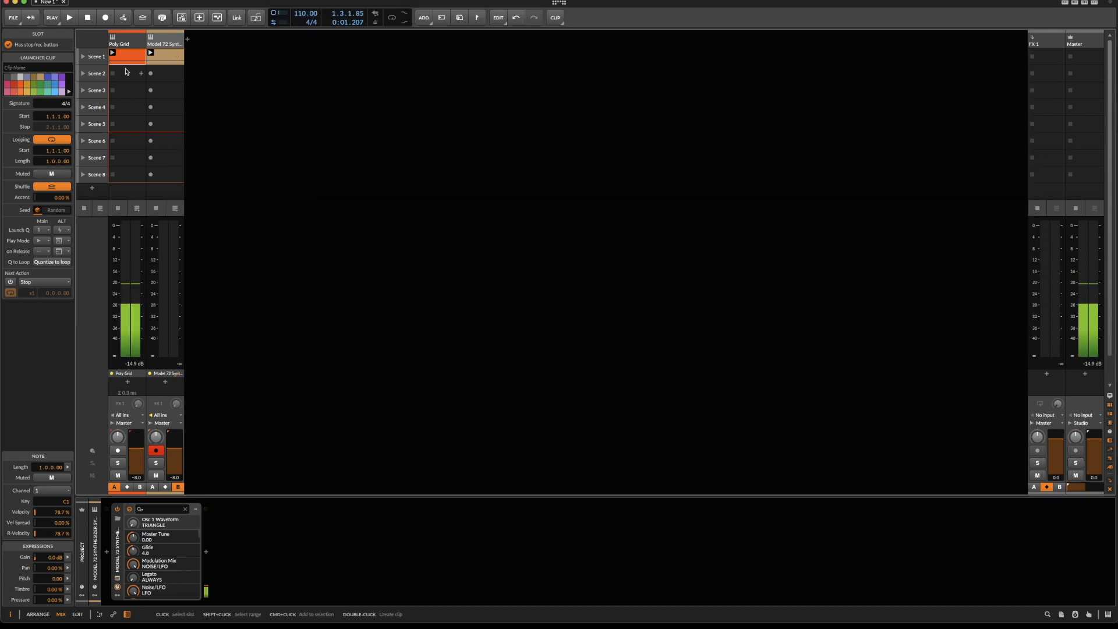
{"action": "left_click", "coordinate": [126, 57]}
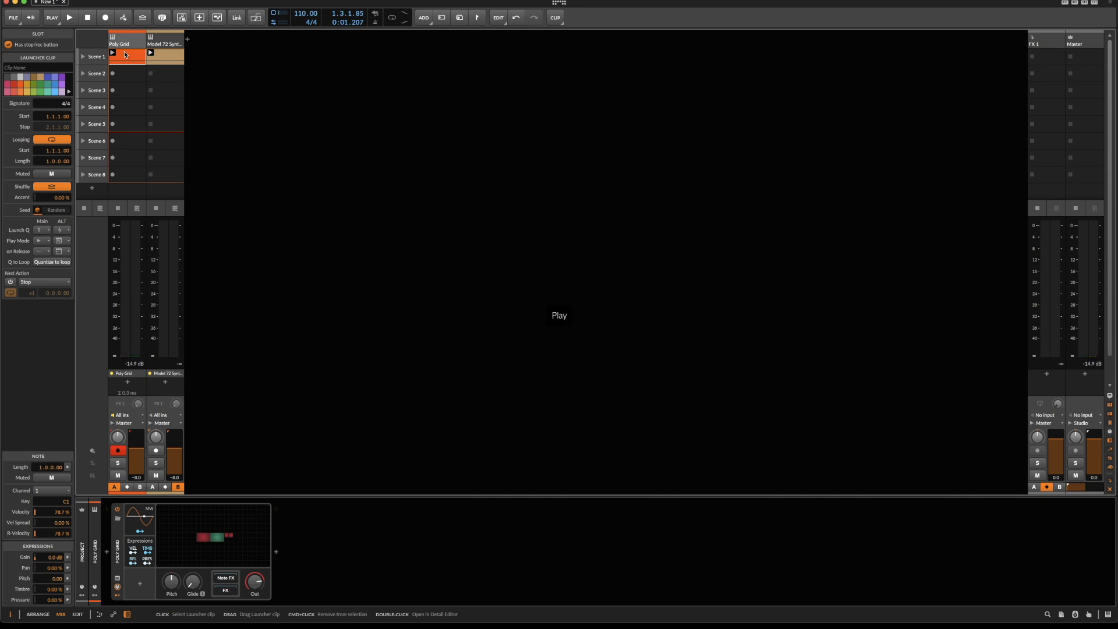
{"action": "double_click", "coordinate": [126, 55]}
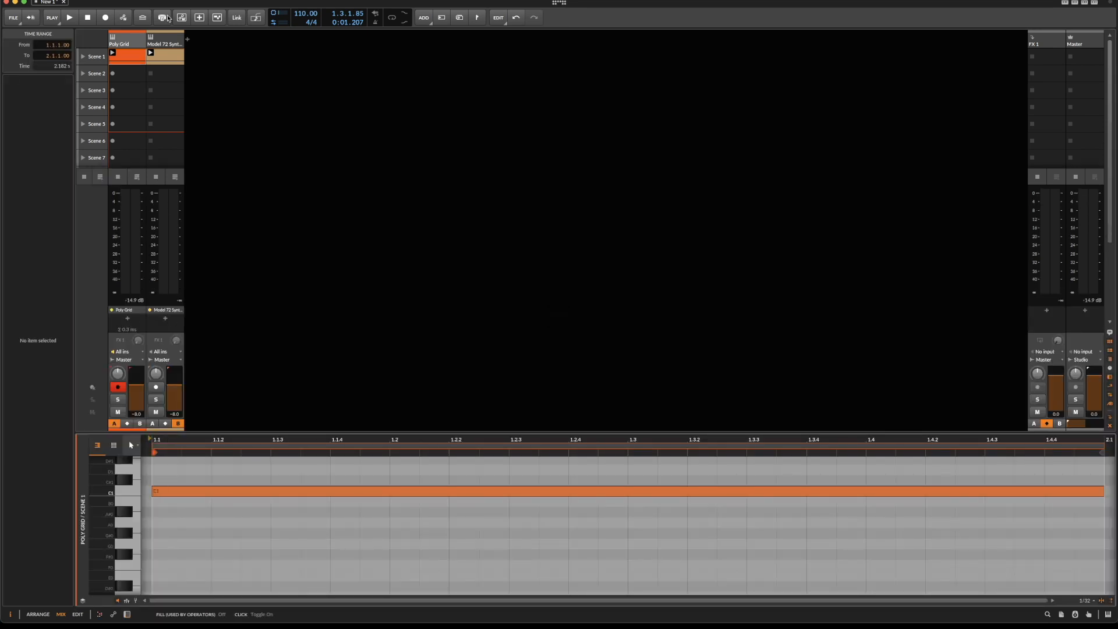
{"action": "left_click", "coordinate": [165, 59]}
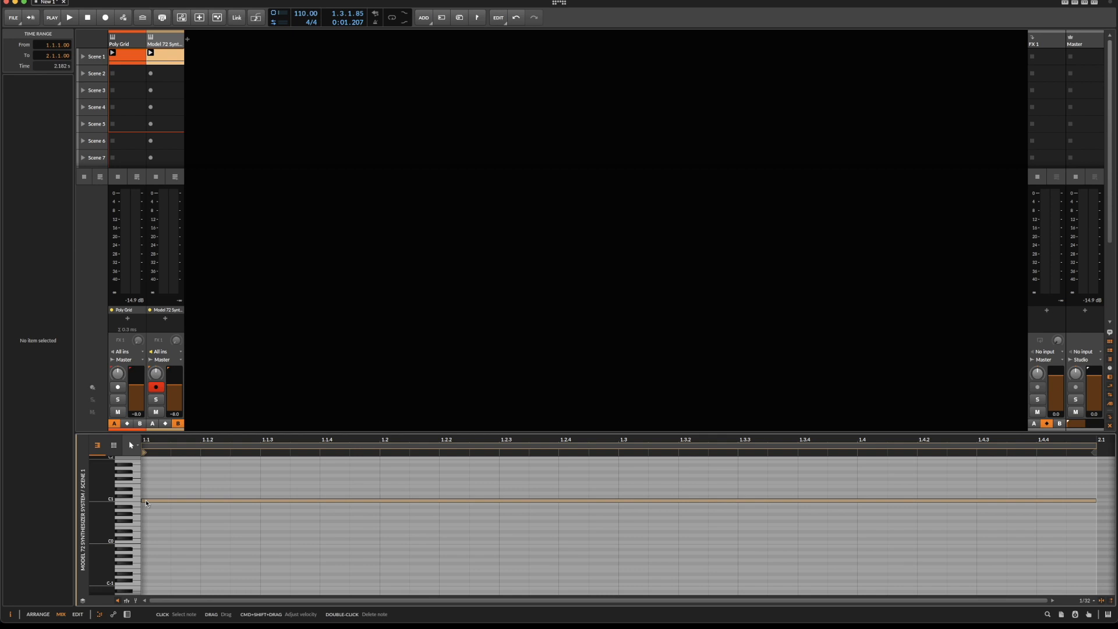
{"action": "left_click", "coordinate": [131, 70]}
{"action": "left_click", "coordinate": [132, 61]}
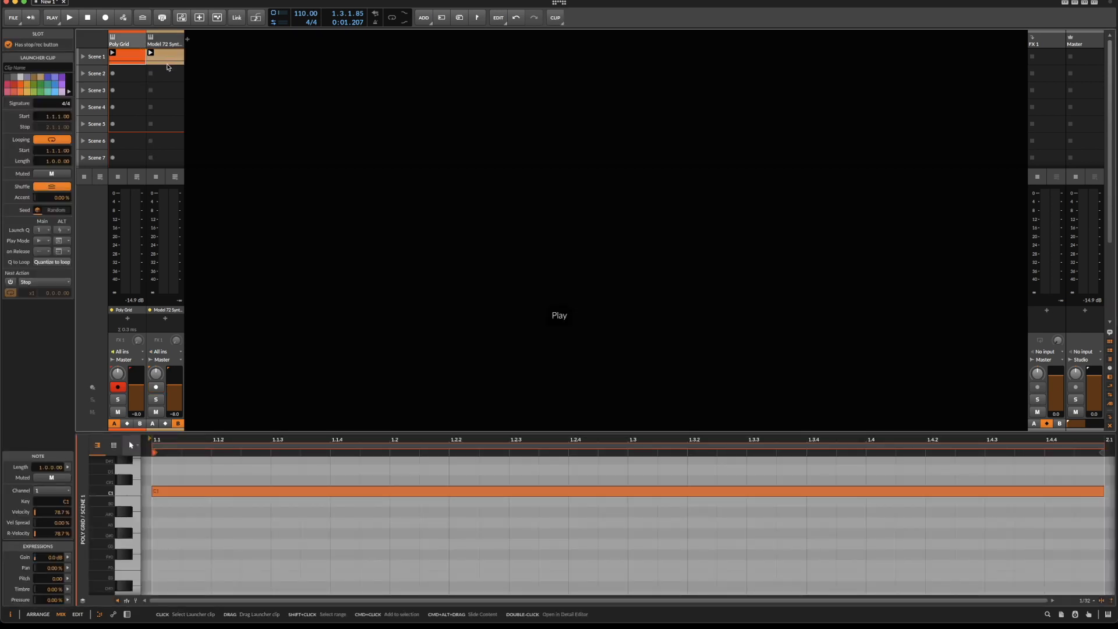
{"action": "left_click", "coordinate": [160, 60]}
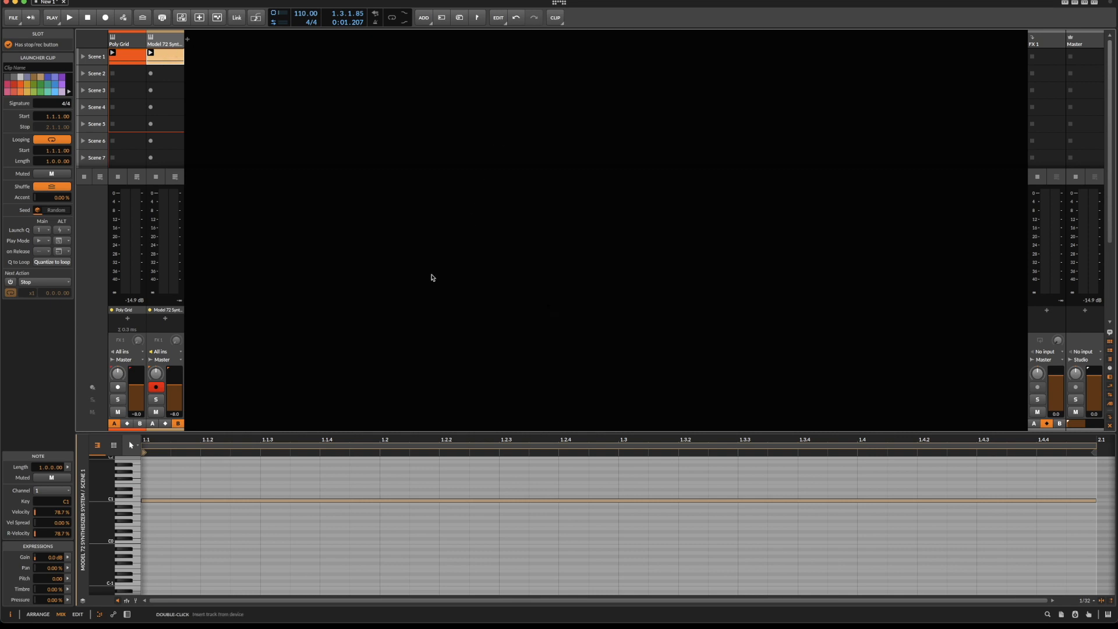
Open the Poly Grid device's patch for editing and inspect its Union, ADSR and Attenuate modules.
{"action": "key", "text": "d"}
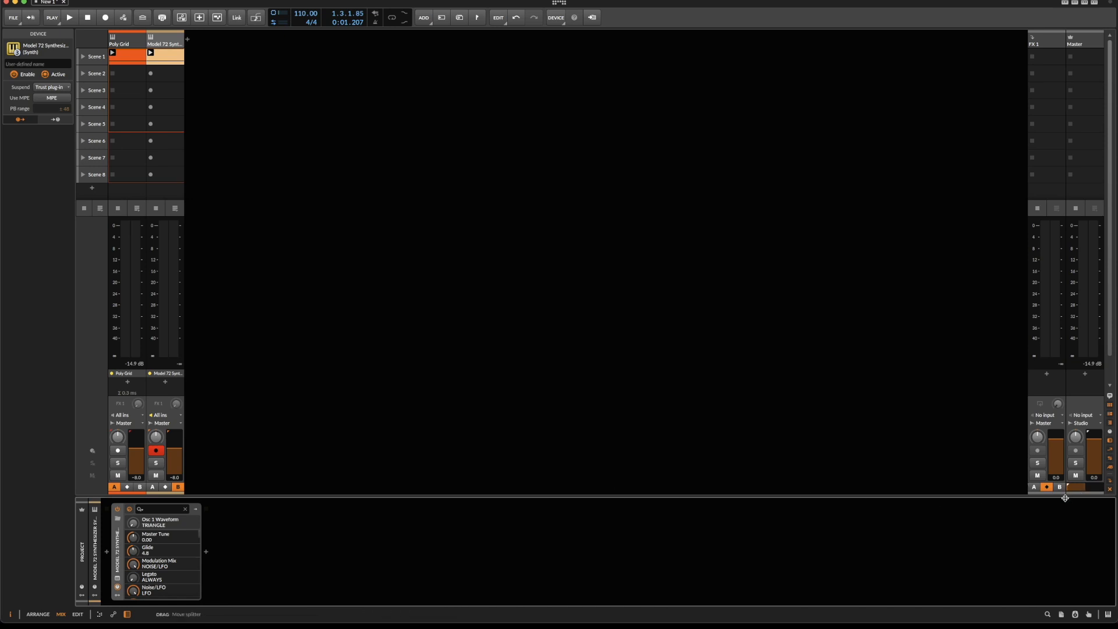
{"action": "mouse_move", "coordinate": [1068, 488]}
{"action": "left_mouse_down"}
{"action": "mouse_move", "coordinate": [1102, 488]}
{"action": "mouse_move", "coordinate": [1068, 488]}
{"action": "left_mouse_up"}
{"action": "left_click", "coordinate": [133, 53]}
{"action": "left_click", "coordinate": [223, 552]}
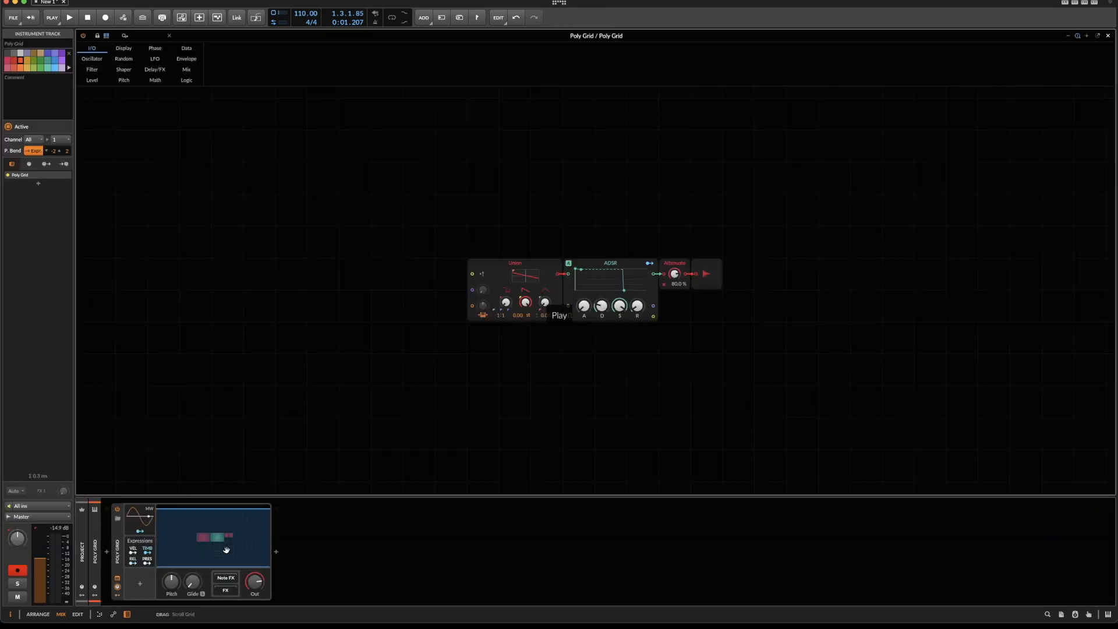
{"action": "left_click_drag", "start_coordinate": [438, 196], "coordinate": [629, 316]}
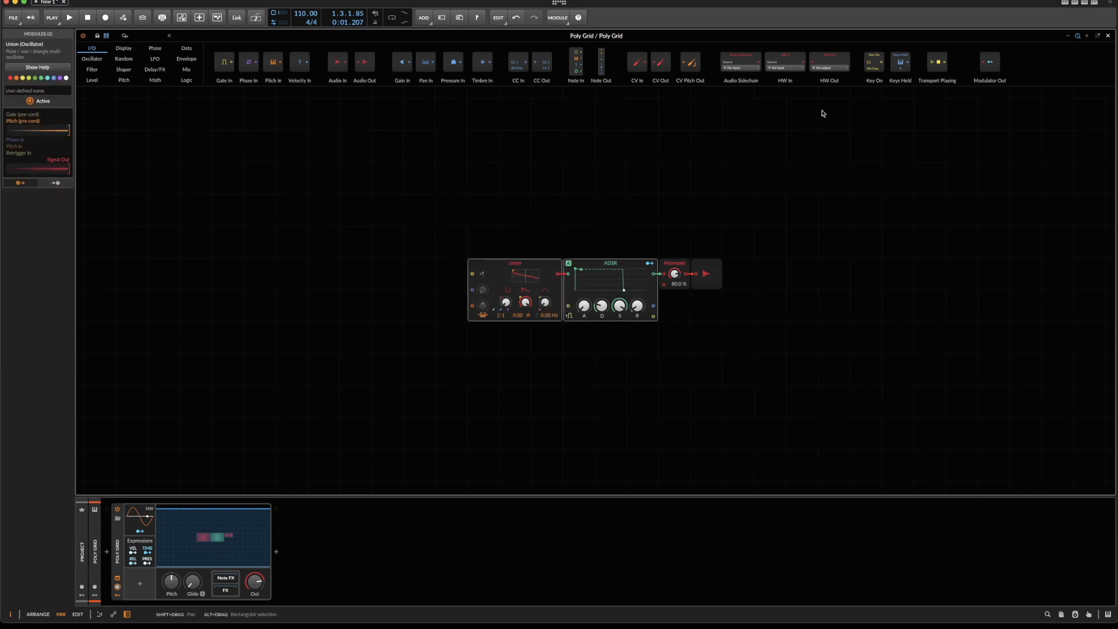
{"action": "left_click", "coordinate": [678, 252]}
{"action": "left_click", "coordinate": [676, 263]}
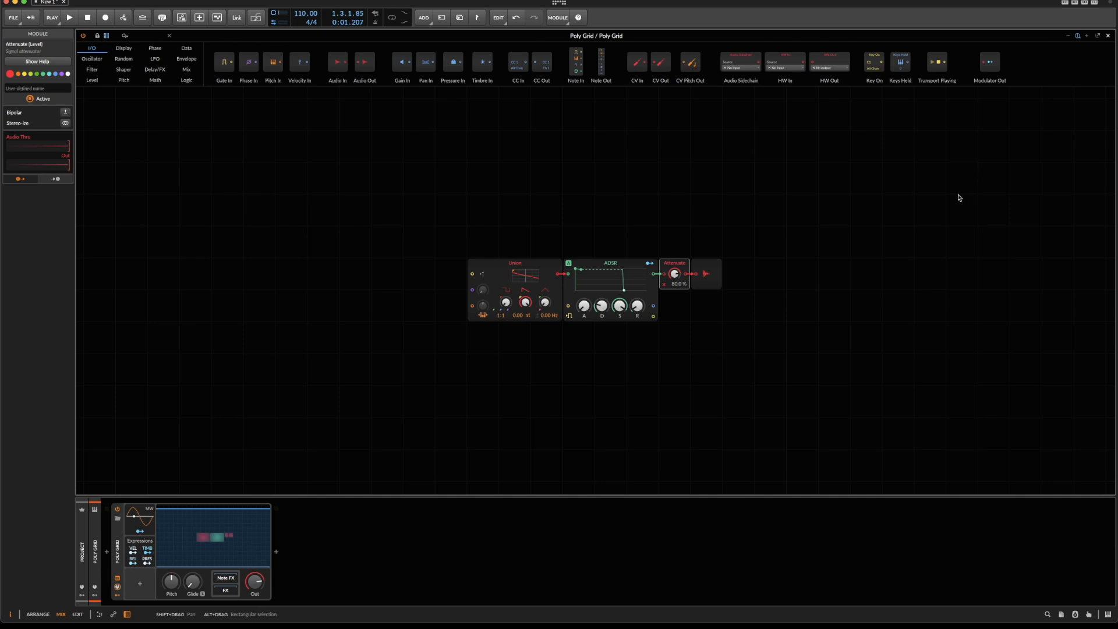
Insert an Oscilloscope module in the empty area above the patch and enlarge it.
{"action": "scroll", "coordinate": [618, 195], "scroll_direction": "up", "scroll_amount": 2}
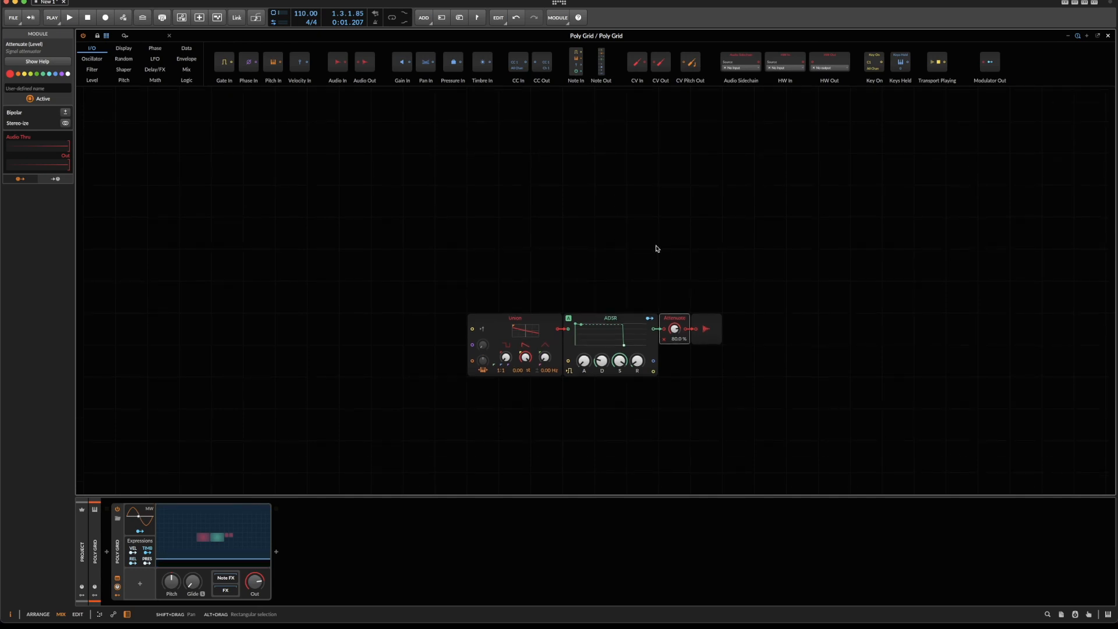
{"action": "left_click", "coordinate": [615, 161]}
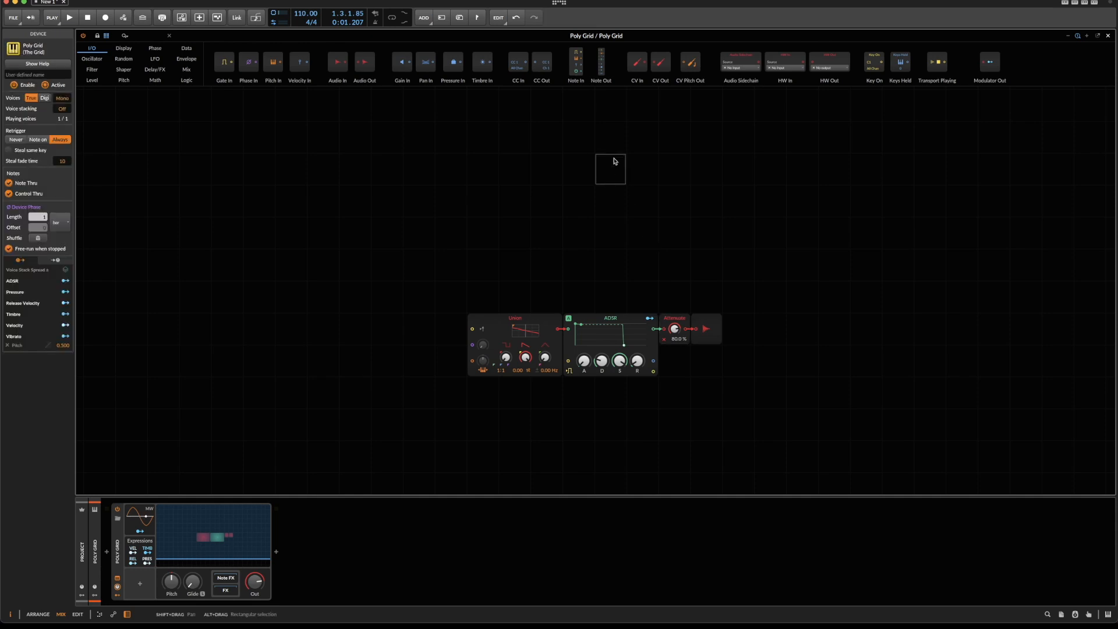
{"action": "right_click", "coordinate": [614, 161]}
{"action": "mouse_move", "coordinate": [636, 184]}
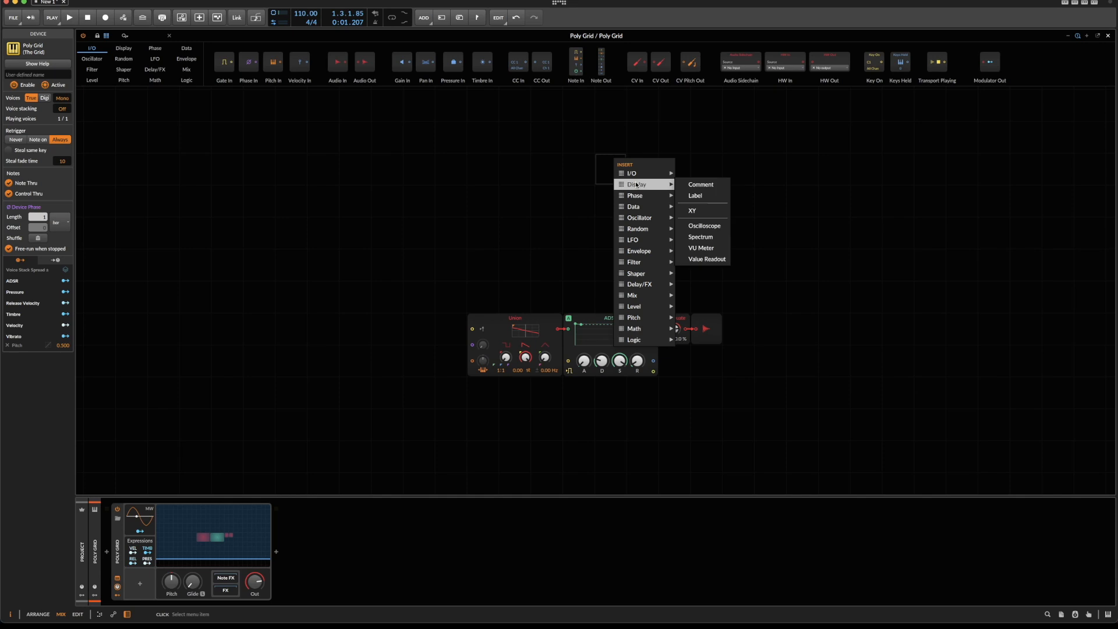
{"action": "left_click", "coordinate": [696, 226]}
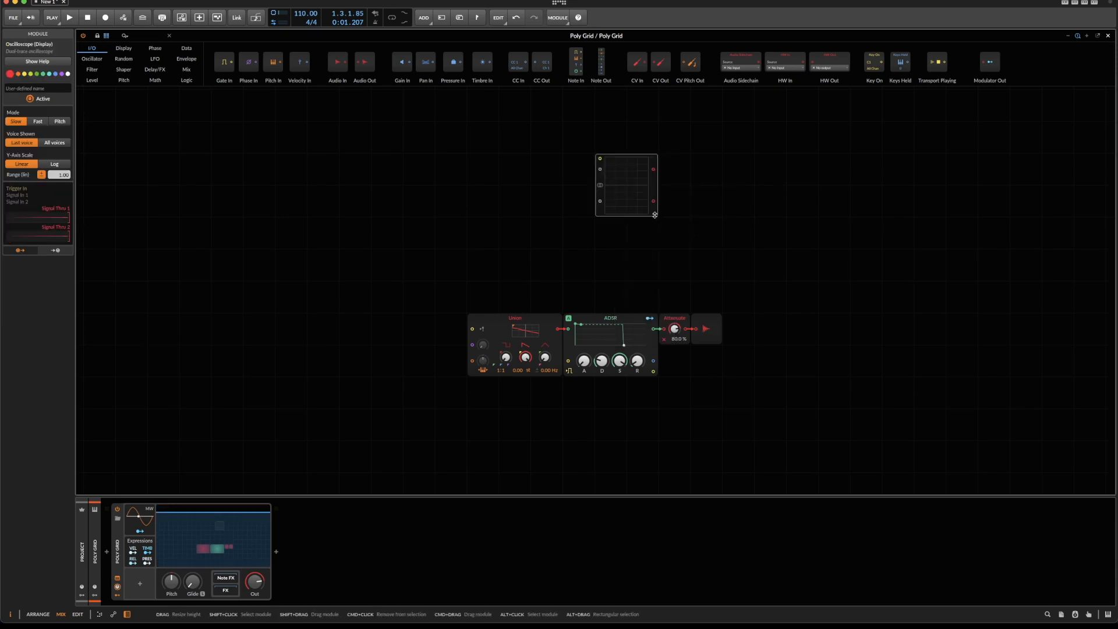
{"action": "left_click_drag", "start_coordinate": [657, 216], "coordinate": [744, 249]}
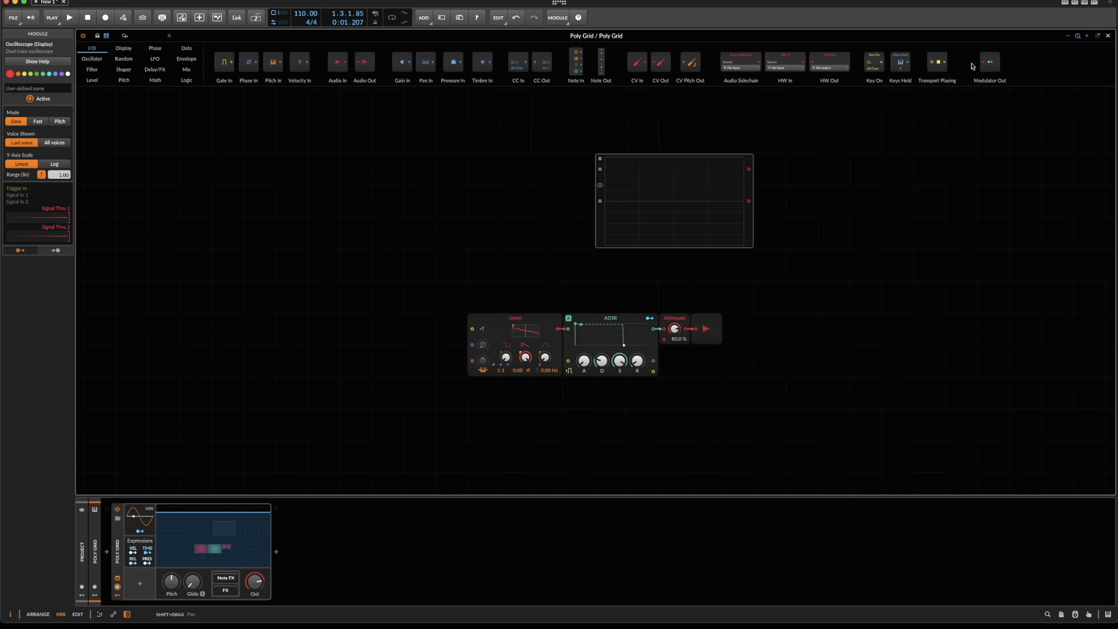
Move the oscilloscope down so it sits directly above the ADSR and Attenuate modules.
{"action": "left_click", "coordinate": [1087, 37]}
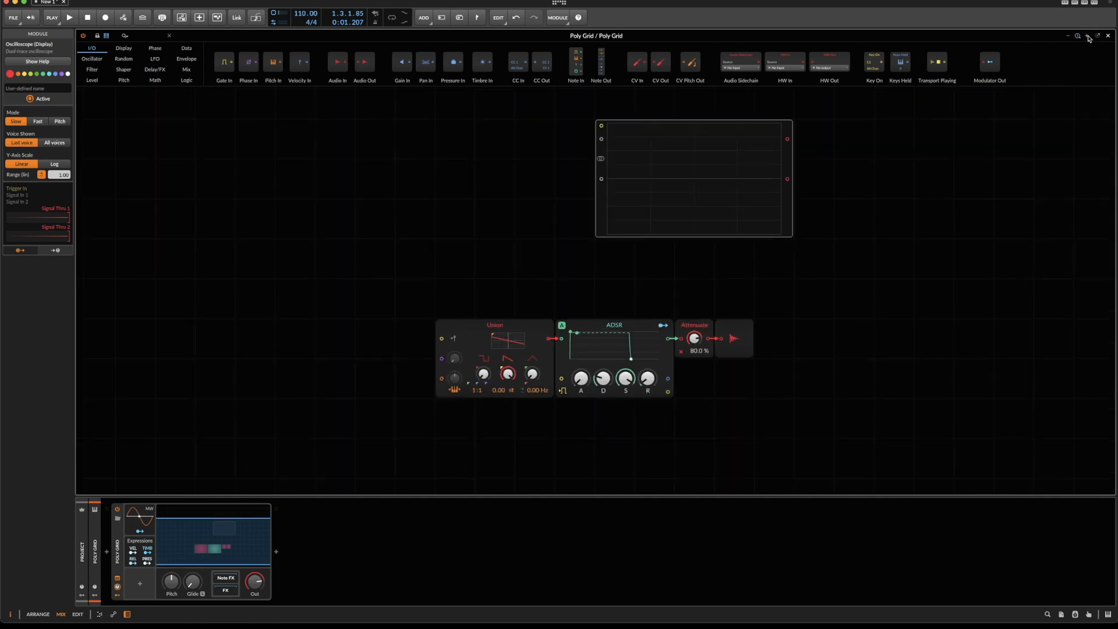
{"action": "left_click", "coordinate": [1088, 38]}
{"action": "left_click_drag", "start_coordinate": [594, 197], "coordinate": [633, 311]}
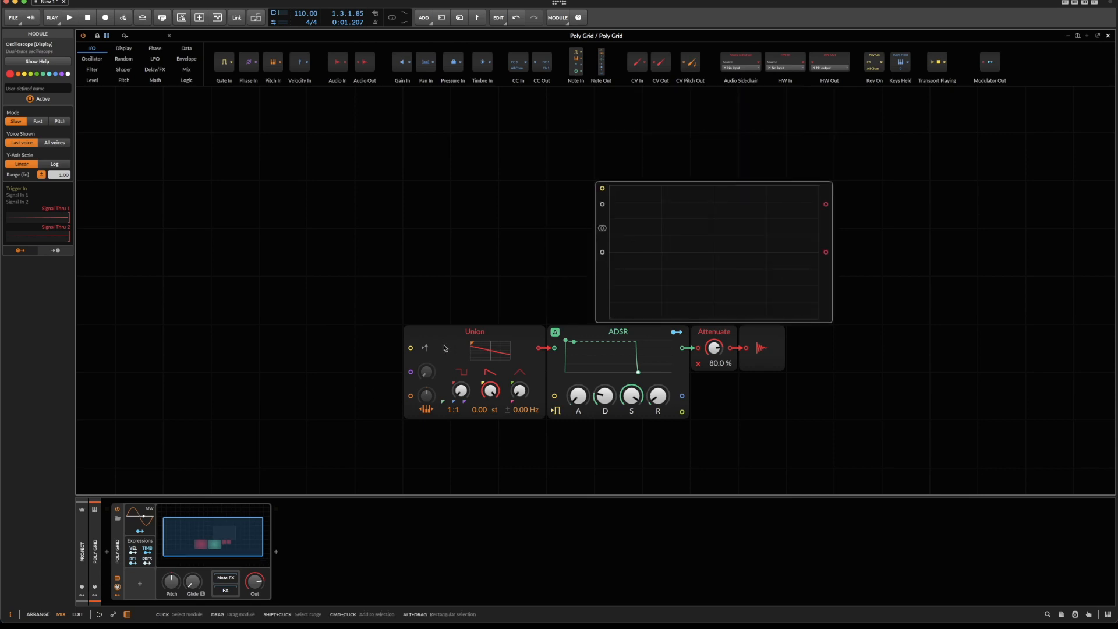
Insert an Audio Sidechain module and place it above the Union oscillator, beside the oscilloscope.
{"action": "right_click", "coordinate": [400, 112]}
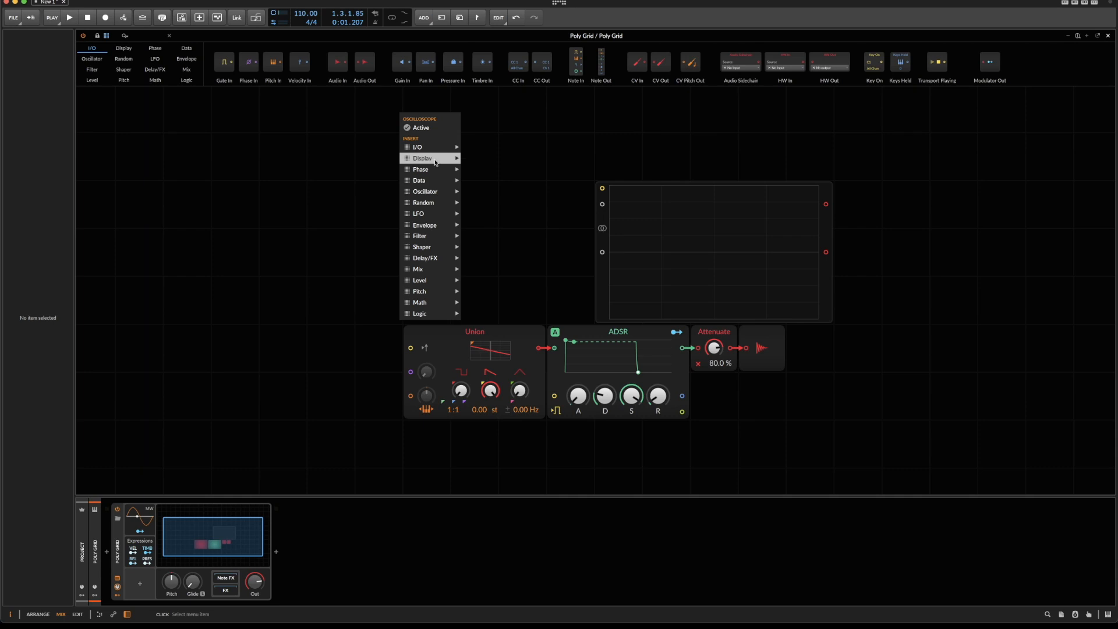
{"action": "mouse_move", "coordinate": [435, 162]}
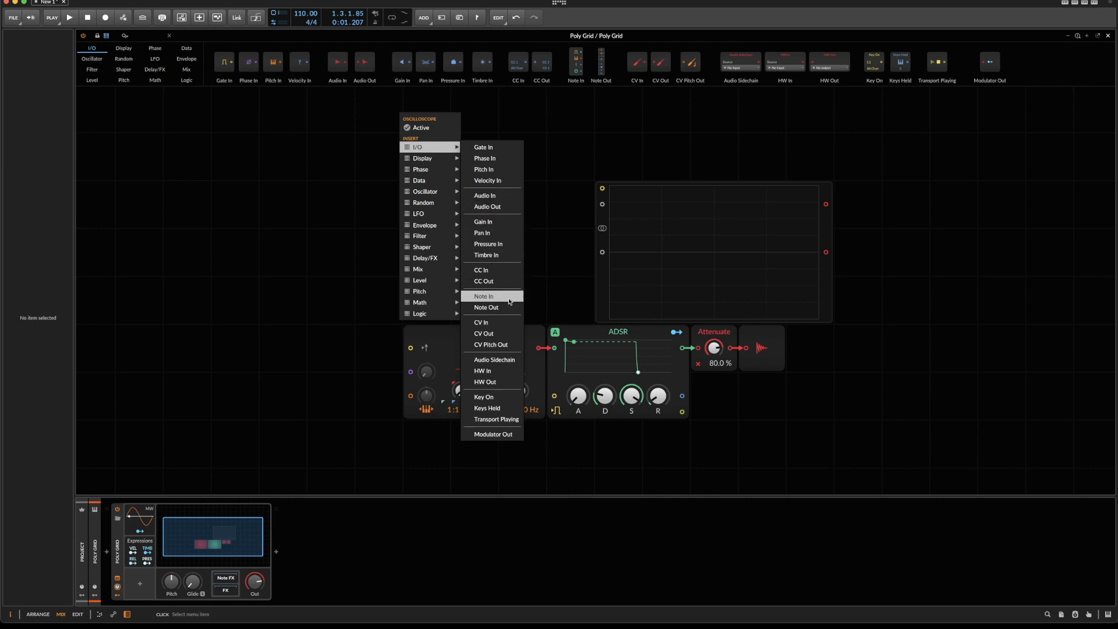
{"action": "left_click", "coordinate": [513, 360]}
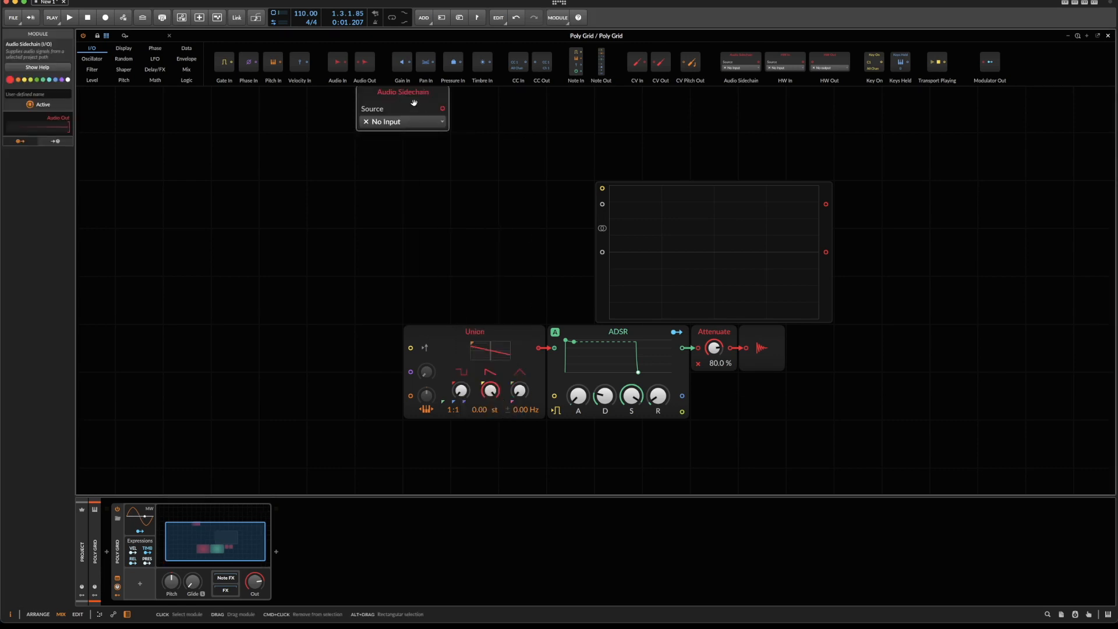
{"action": "left_click", "coordinate": [468, 215]}
Set the Audio Sidechain source to Model 72 Synthesizer System (PRE) and cable its output to the oscilloscope's first signal input.
{"action": "left_click", "coordinate": [468, 215]}
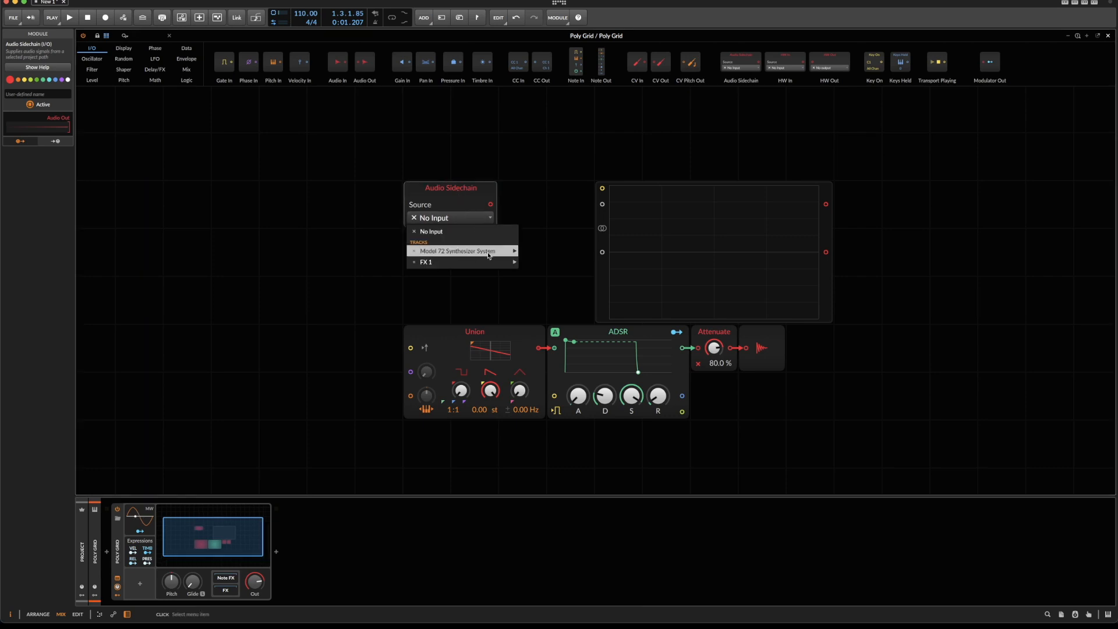
{"action": "mouse_move", "coordinate": [456, 250]}
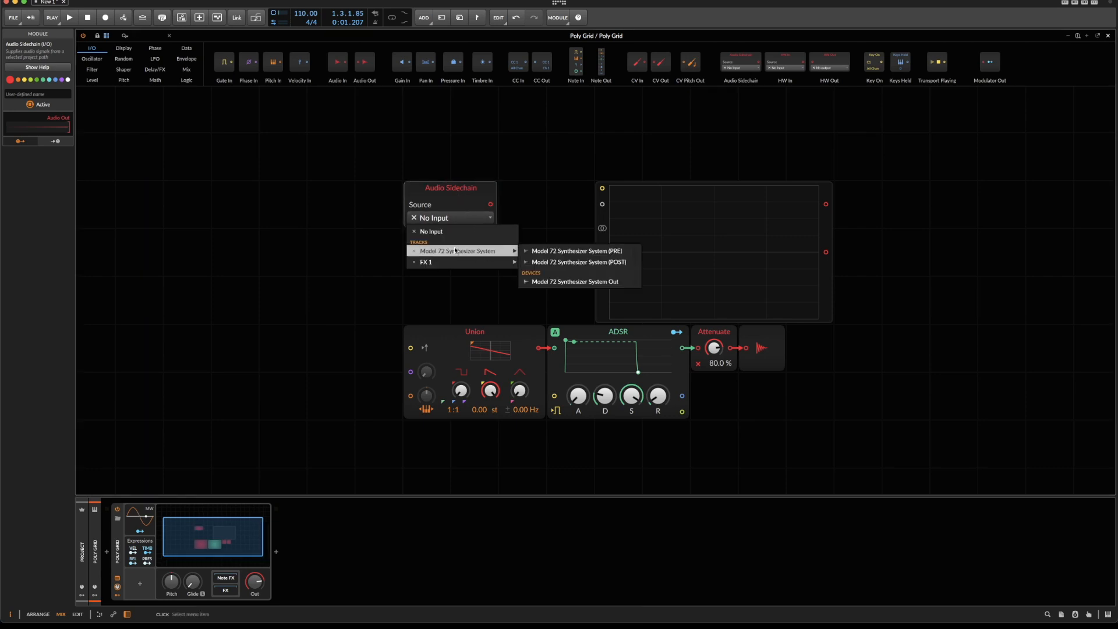
{"action": "left_click", "coordinate": [594, 255]}
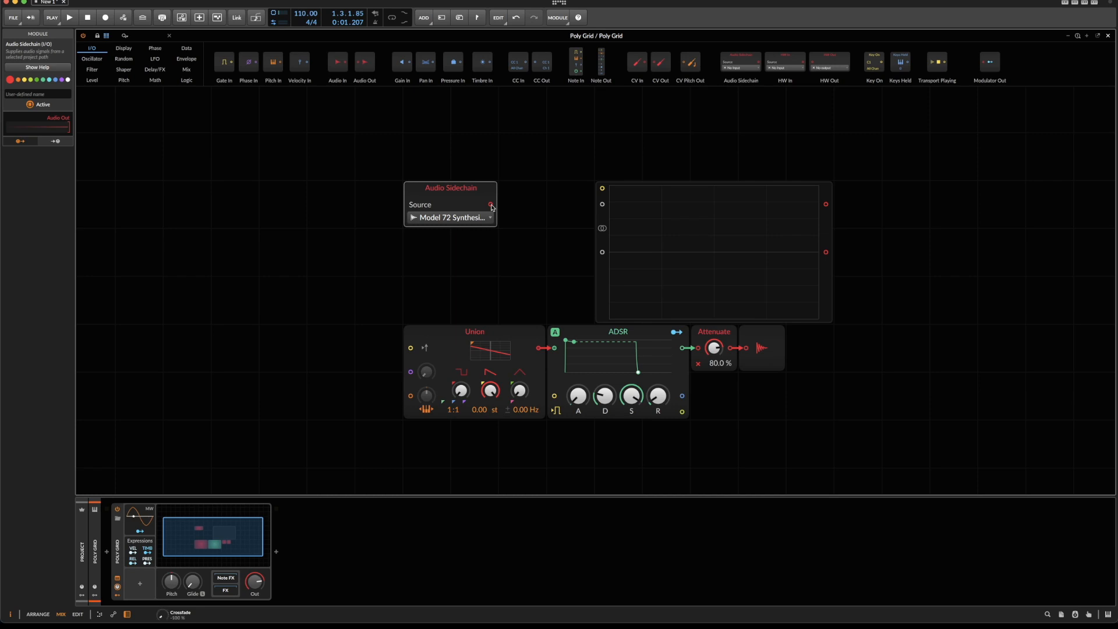
{"action": "scroll", "coordinate": [491, 208], "scroll_direction": "up", "scroll_amount": 1}
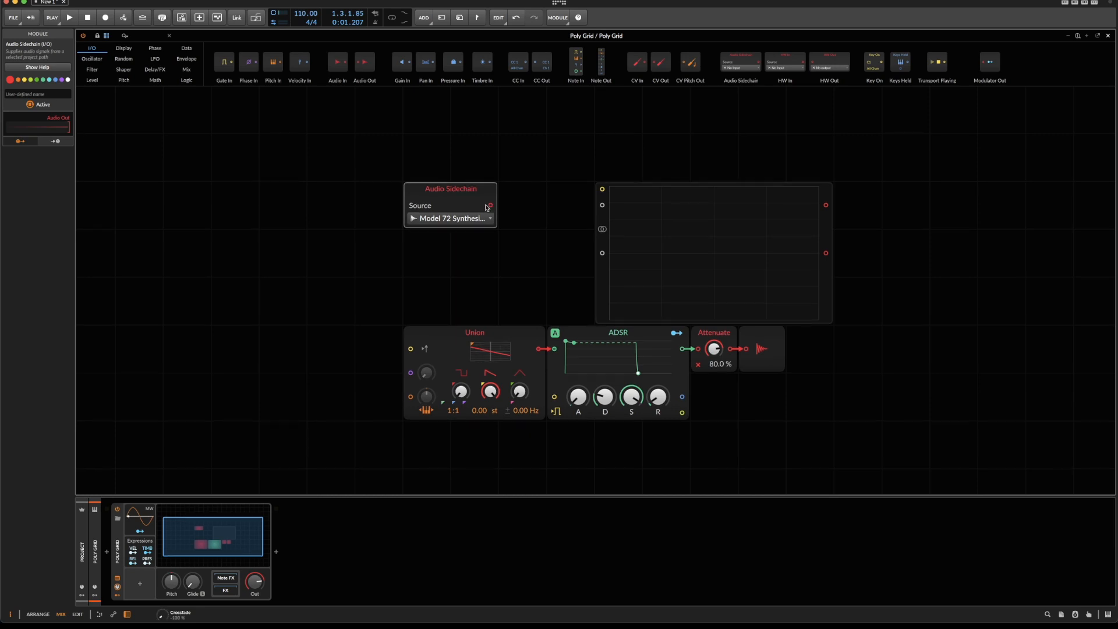
{"action": "left_click_drag", "start_coordinate": [491, 208], "coordinate": [602, 206]}
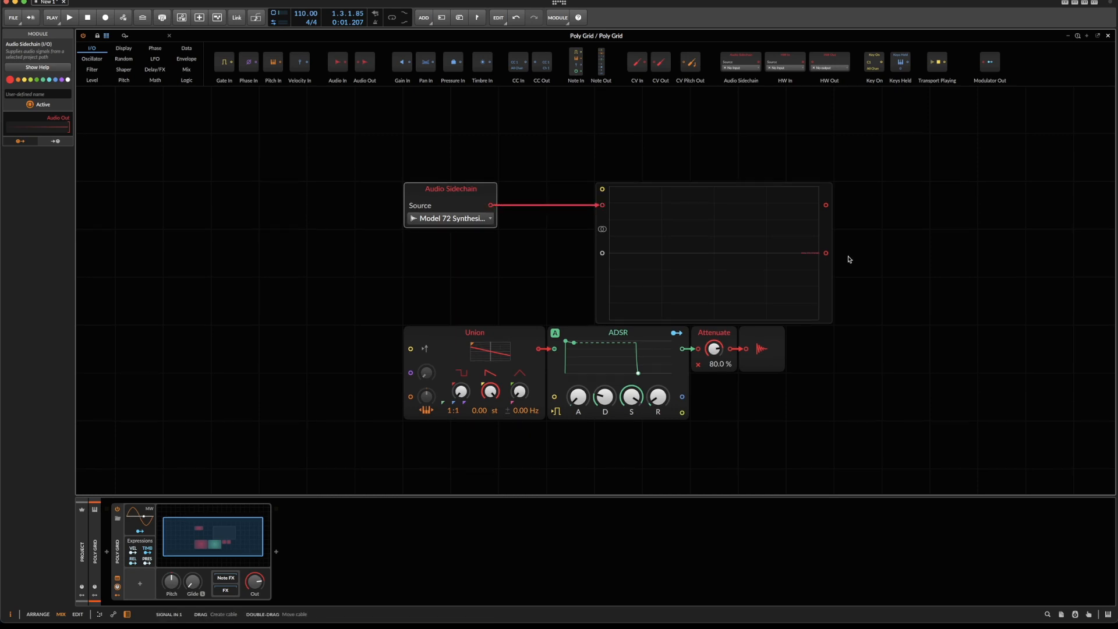
Switch the oscilloscope to Pitch mode and play the clips to view the Model 72 waveform.
{"action": "key", "text": "space"}
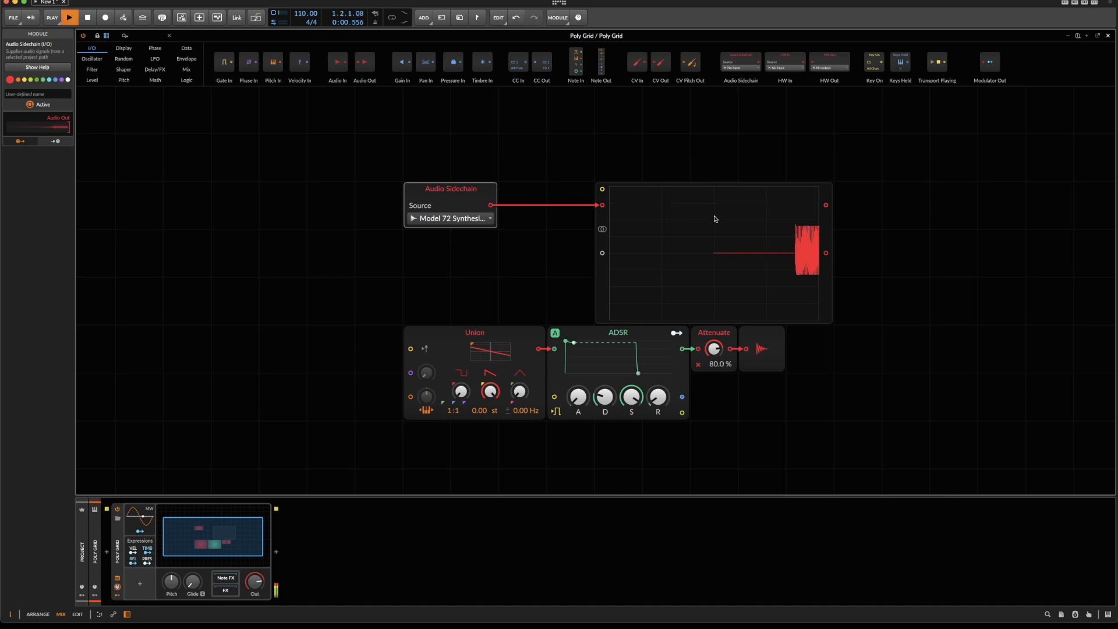
{"action": "left_click", "coordinate": [636, 241]}
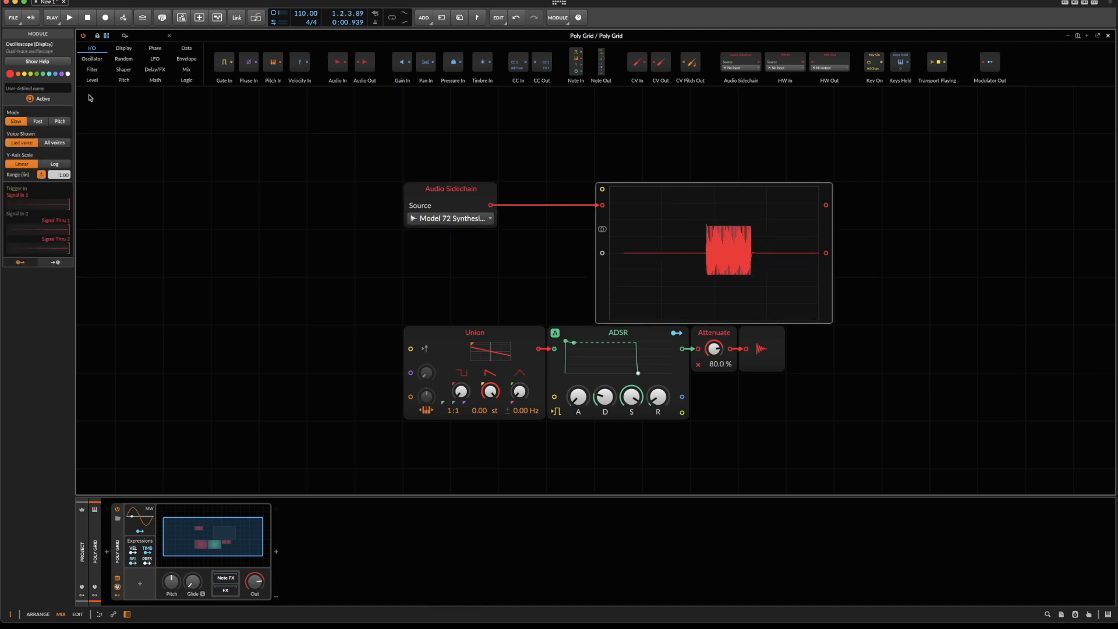
{"action": "left_click", "coordinate": [60, 122]}
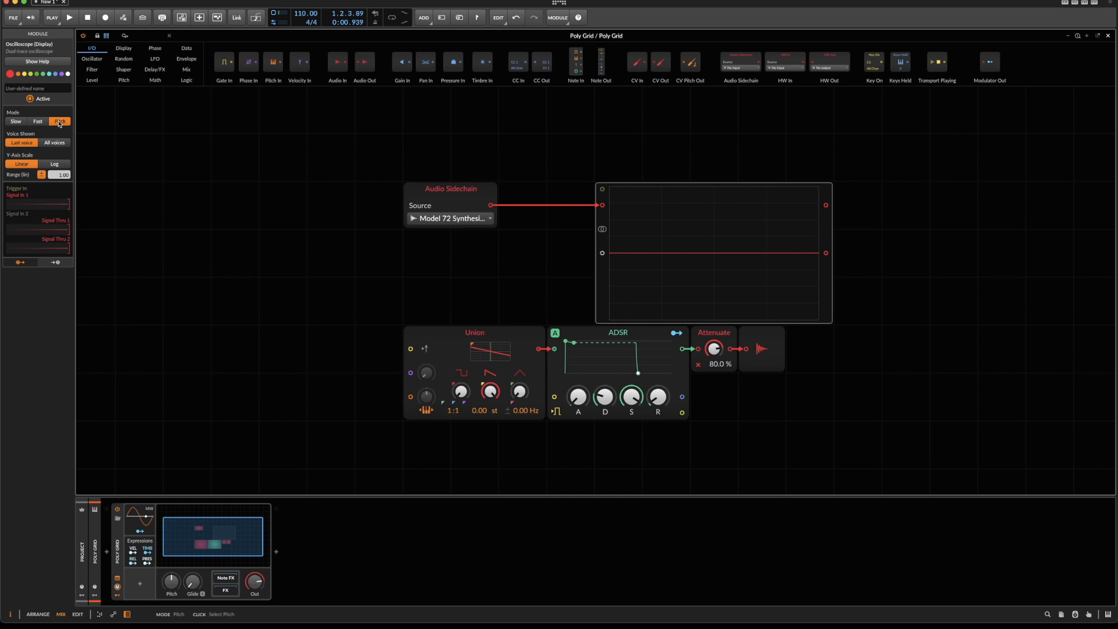
{"action": "key", "text": "space"}
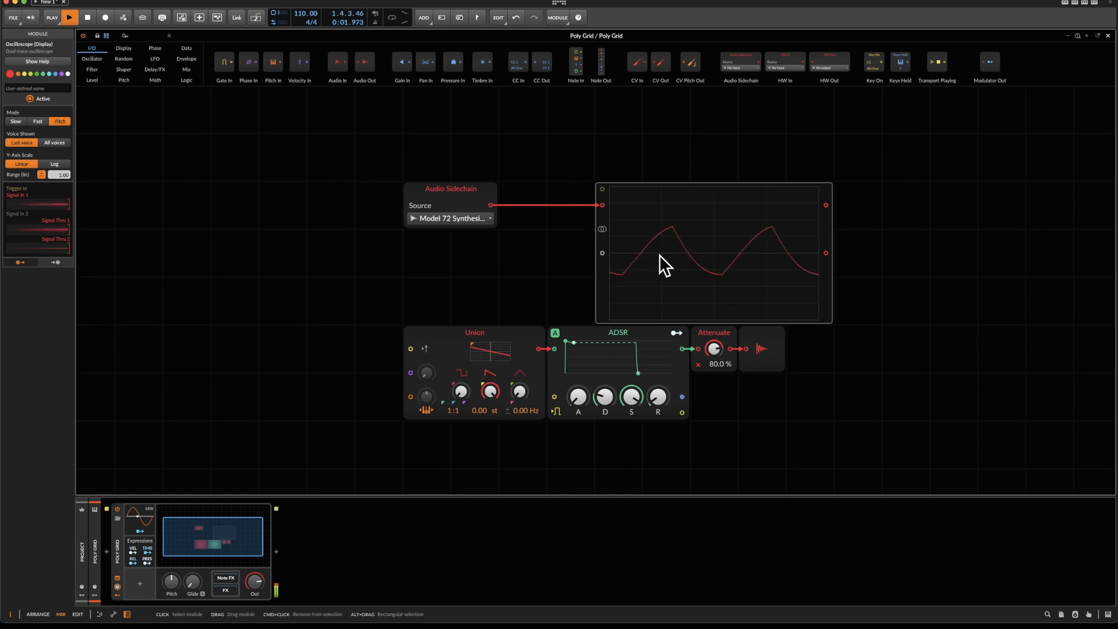
Move the Audio Sidechain closer to the oscilloscope and cable the Union oscillator's output to the oscilloscope's second signal input.
{"action": "left_click_drag", "start_coordinate": [474, 190], "coordinate": [523, 189]}
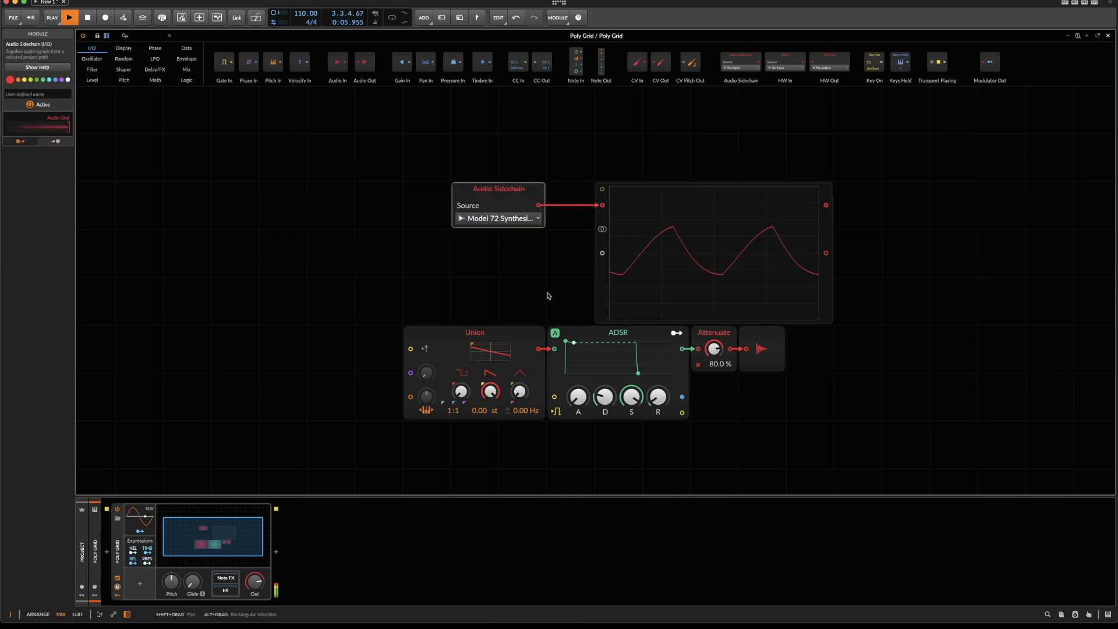
{"action": "left_click", "coordinate": [450, 341]}
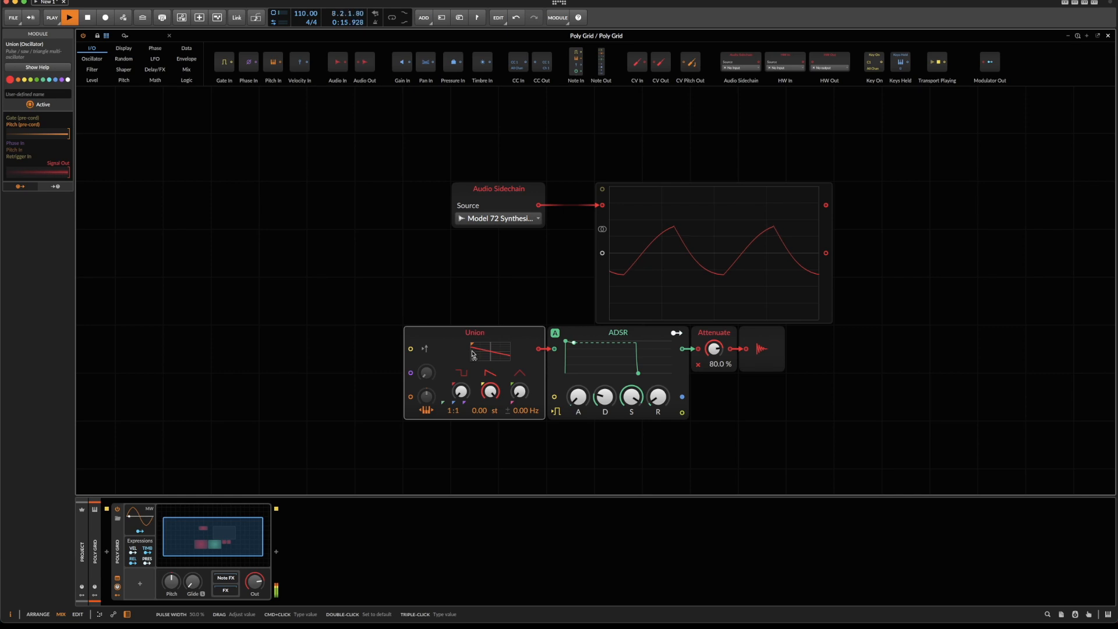
{"action": "left_click_drag", "start_coordinate": [538, 348], "coordinate": [602, 258]}
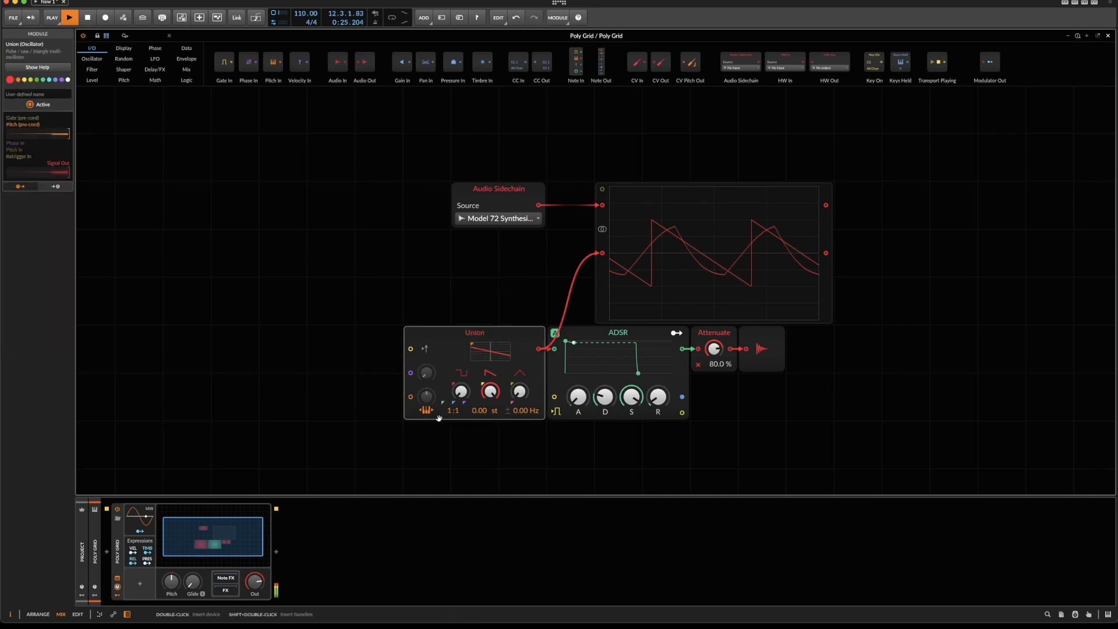
Delete the Union oscillator and insert a Scrawl oscillator in its place.
{"action": "key", "text": "Delete"}
{"action": "right_click", "coordinate": [373, 315]}
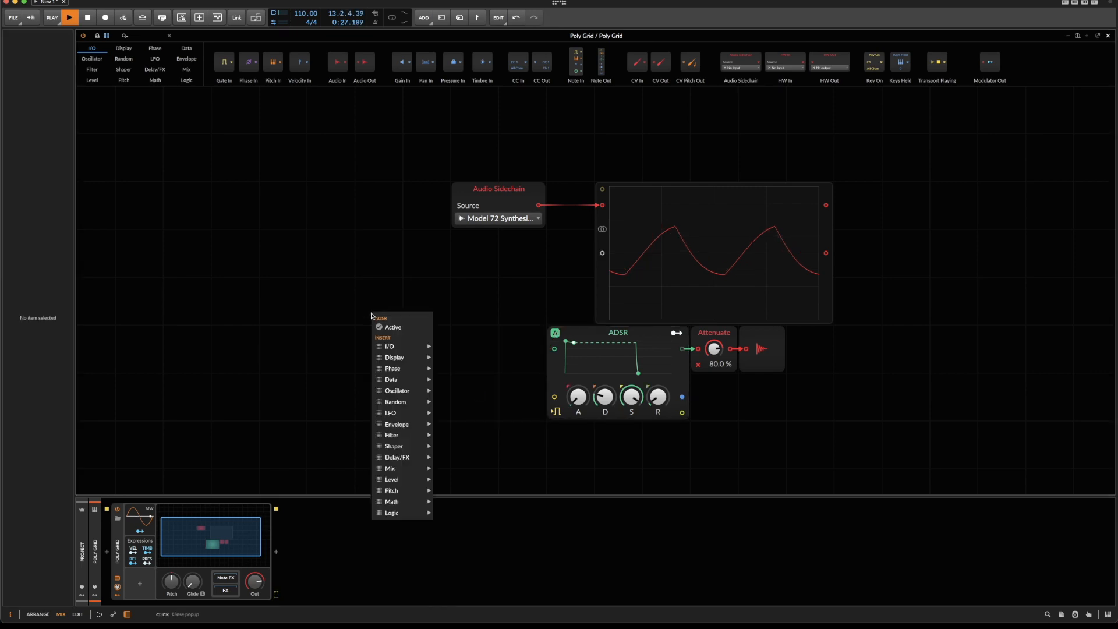
{"action": "mouse_move", "coordinate": [395, 397]}
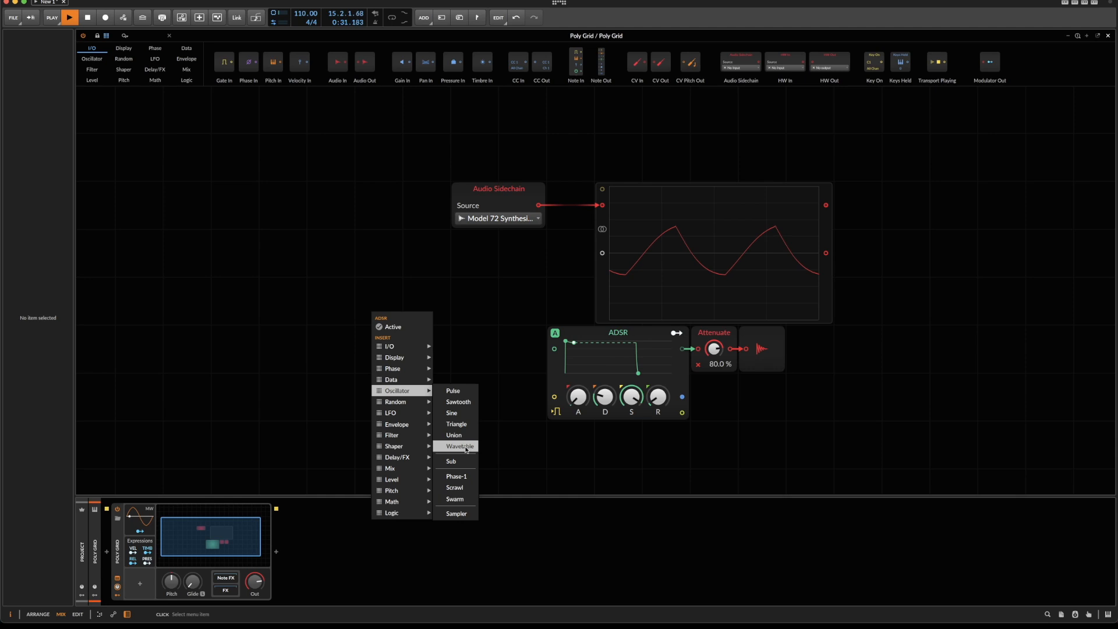
{"action": "left_click", "coordinate": [466, 491]}
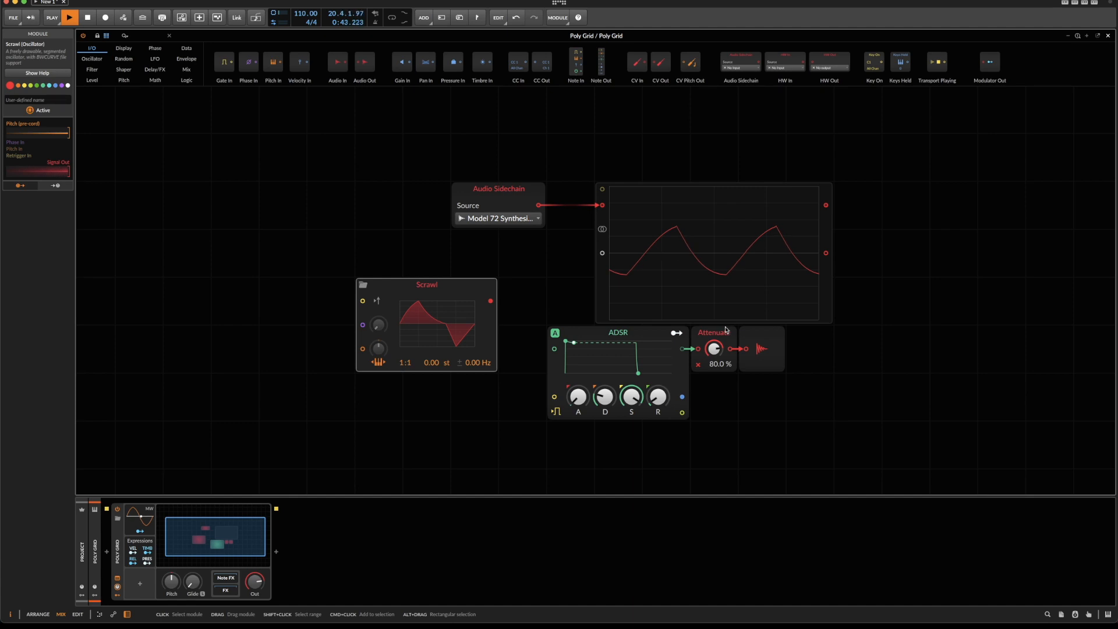
{"action": "left_click", "coordinate": [626, 329]}
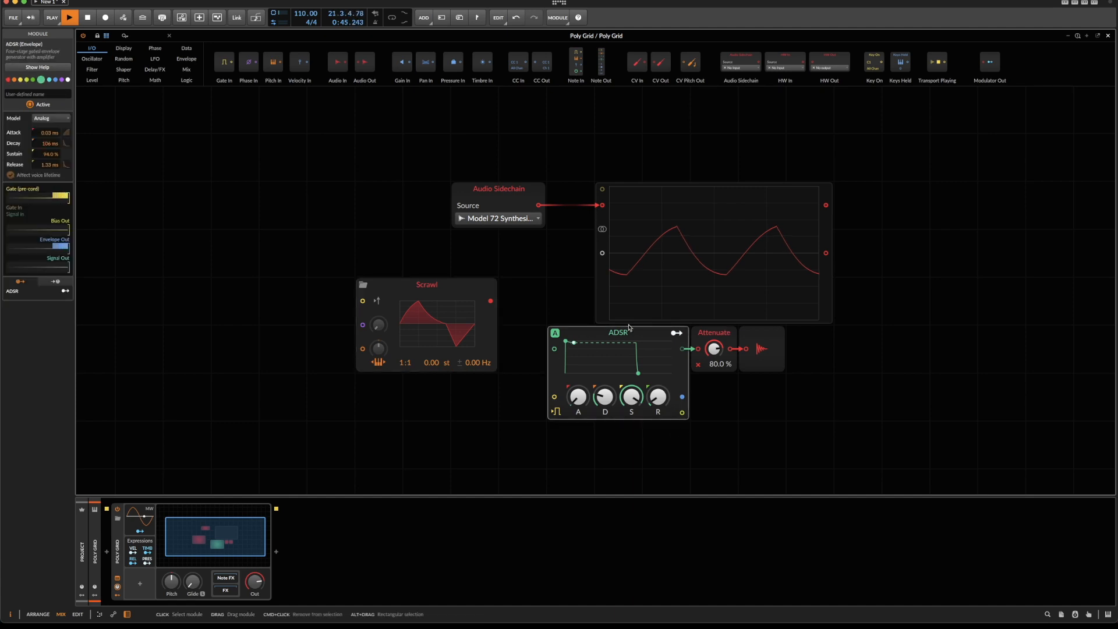
{"action": "left_click", "coordinate": [555, 334]}
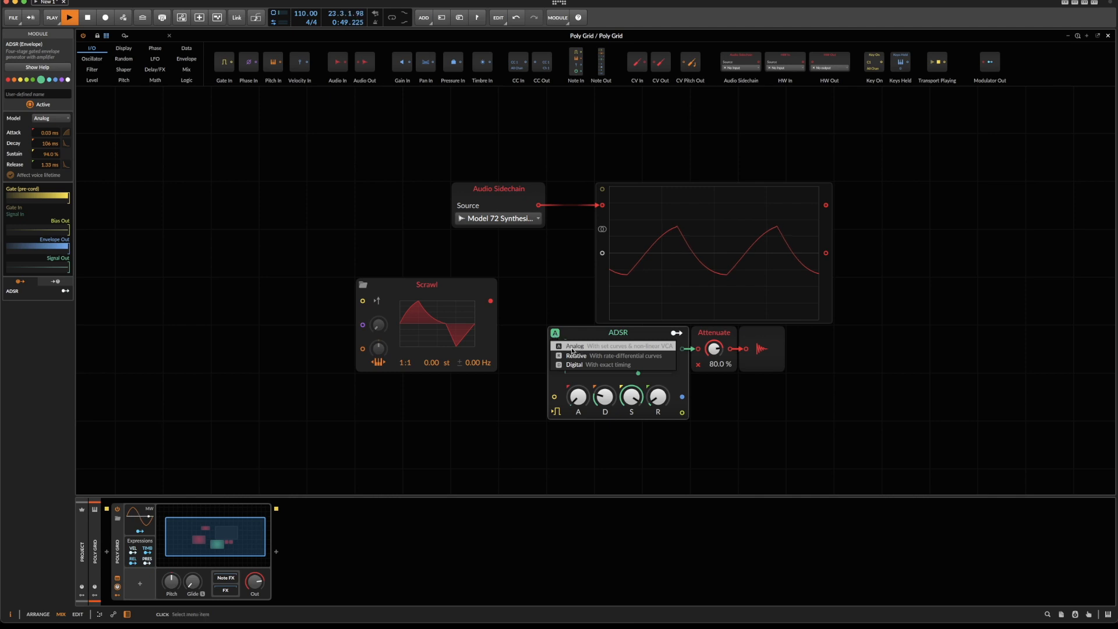
{"action": "left_click", "coordinate": [577, 335]}
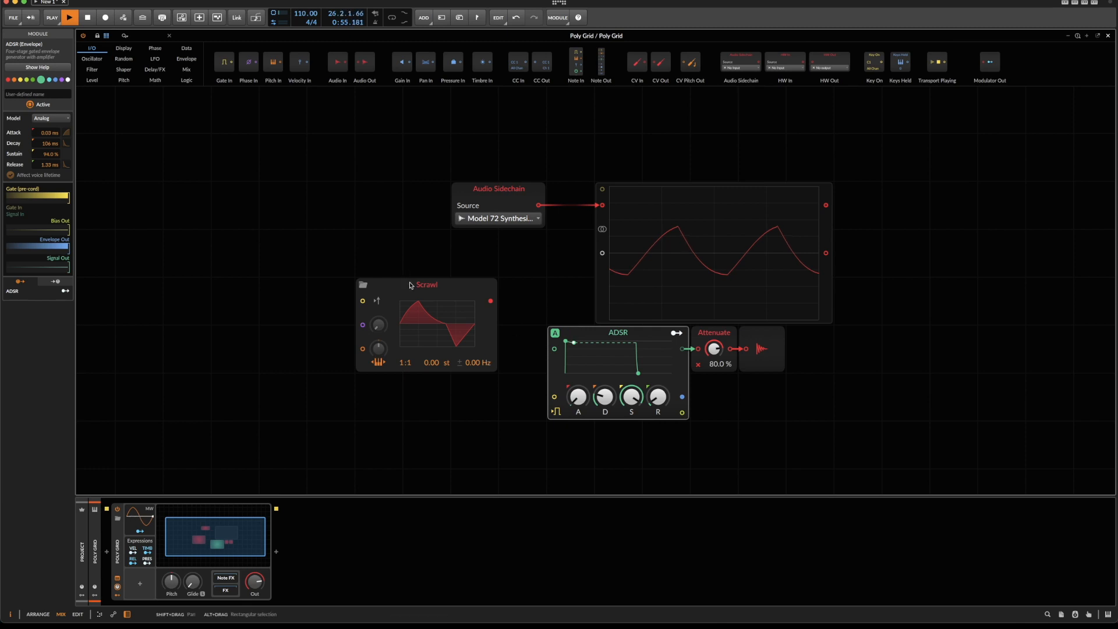
Align Scrawl with the ADSR's row, leaving a gap, and insert a Low-pass MG filter cabled between the two modules.
{"action": "left_click_drag", "start_coordinate": [406, 285], "coordinate": [449, 332]}
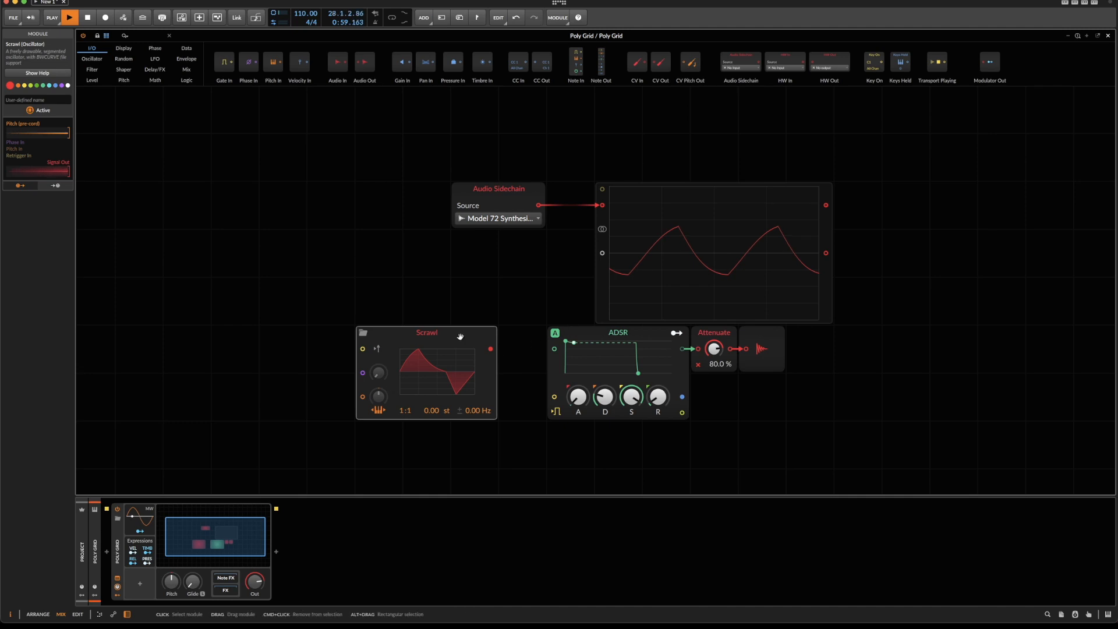
{"action": "left_click_drag", "start_coordinate": [442, 335], "coordinate": [347, 334]}
{"action": "right_click", "coordinate": [517, 269]}
{"action": "mouse_move", "coordinate": [551, 302]}
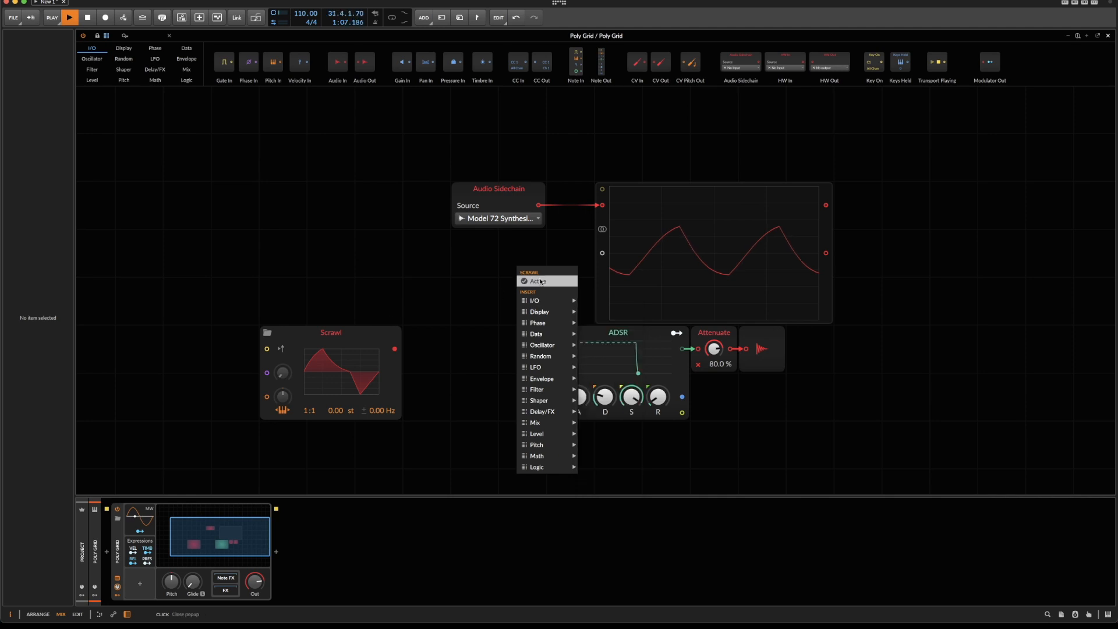
{"action": "mouse_move", "coordinate": [572, 379]}
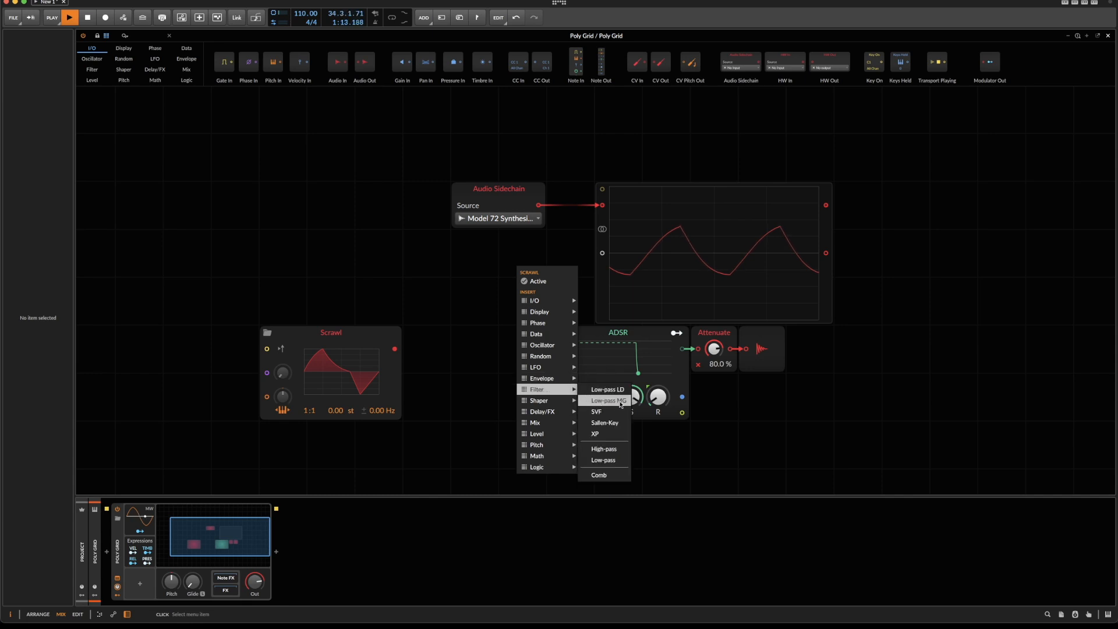
{"action": "left_click", "coordinate": [608, 400]}
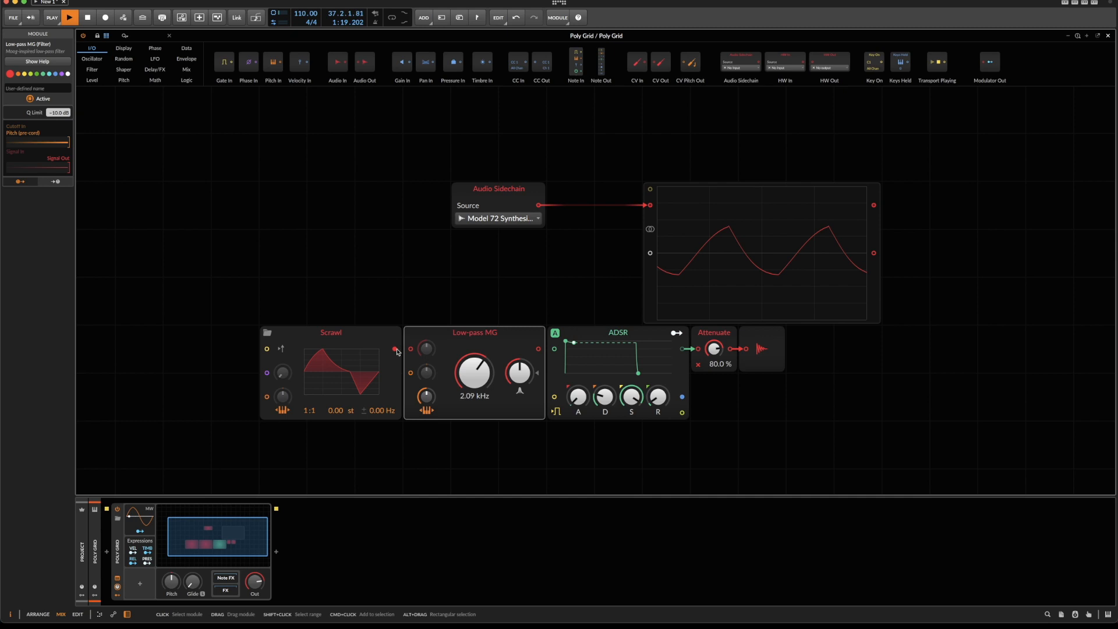
{"action": "left_click_drag", "start_coordinate": [395, 350], "coordinate": [417, 355]}
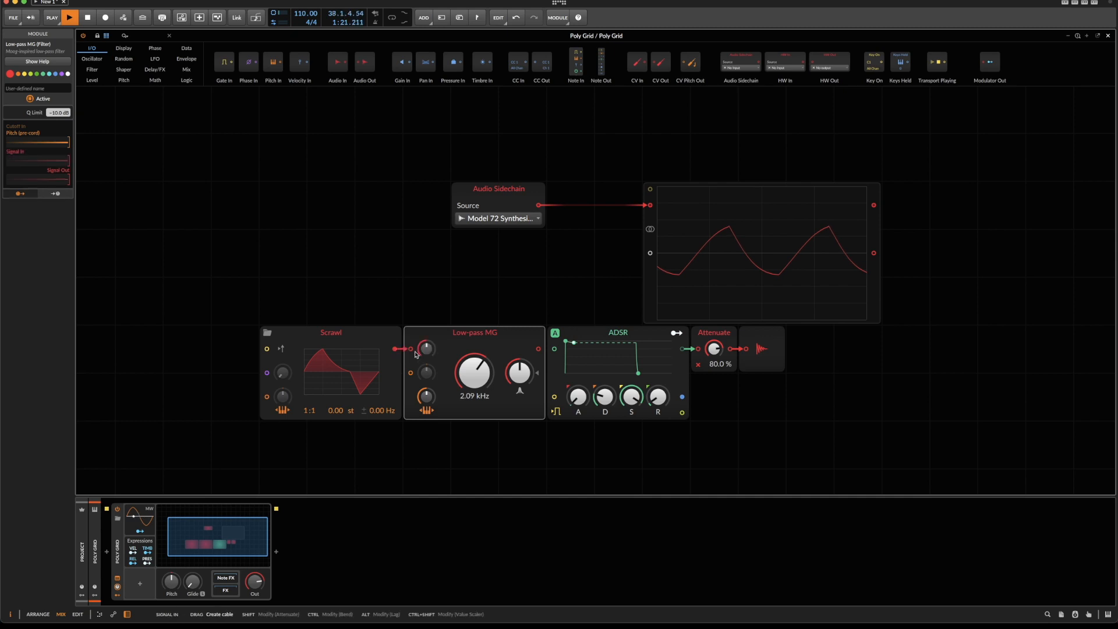
{"action": "left_click_drag", "start_coordinate": [539, 349], "coordinate": [553, 349]}
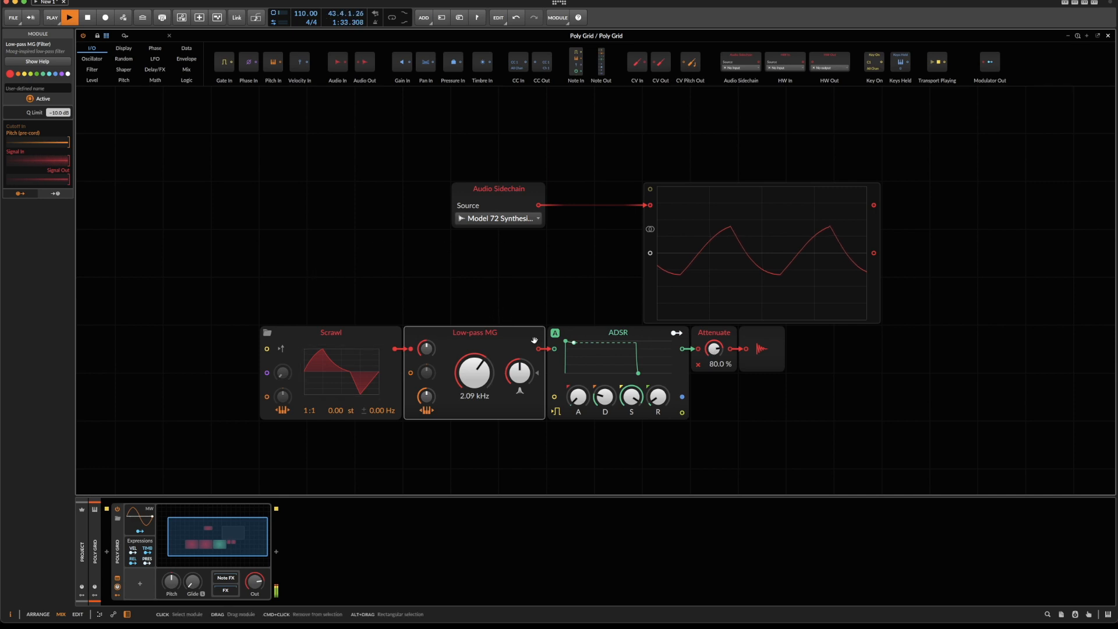
Insert an Attenuate module feeding the oscilloscope's second signal input and cable the Low-pass MG output into it.
{"action": "right_click", "coordinate": [369, 216]}
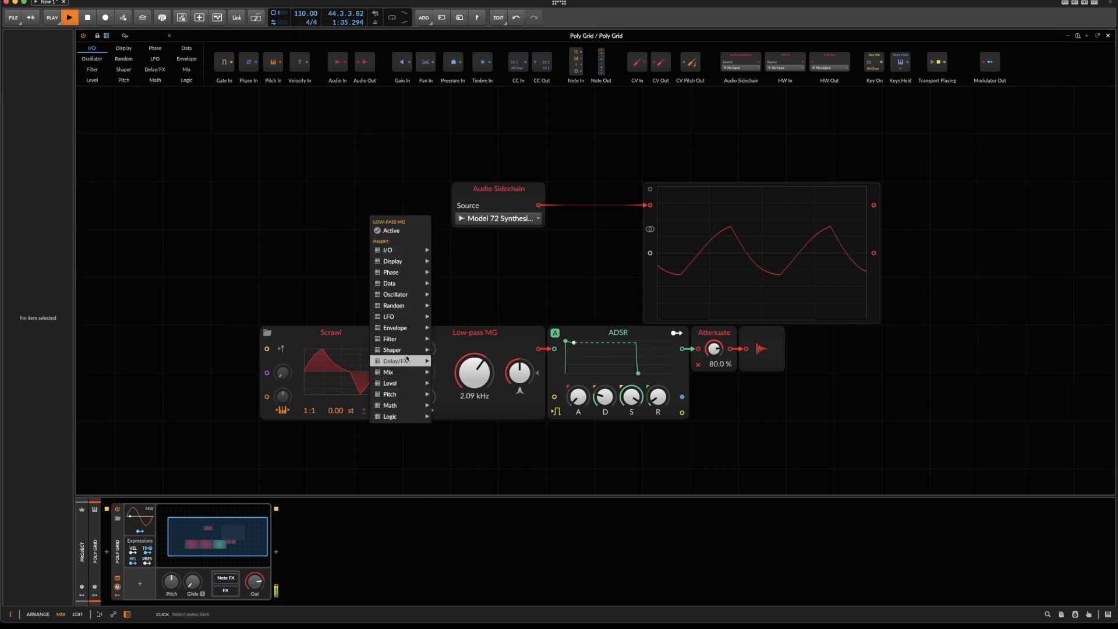
{"action": "mouse_move", "coordinate": [409, 379]}
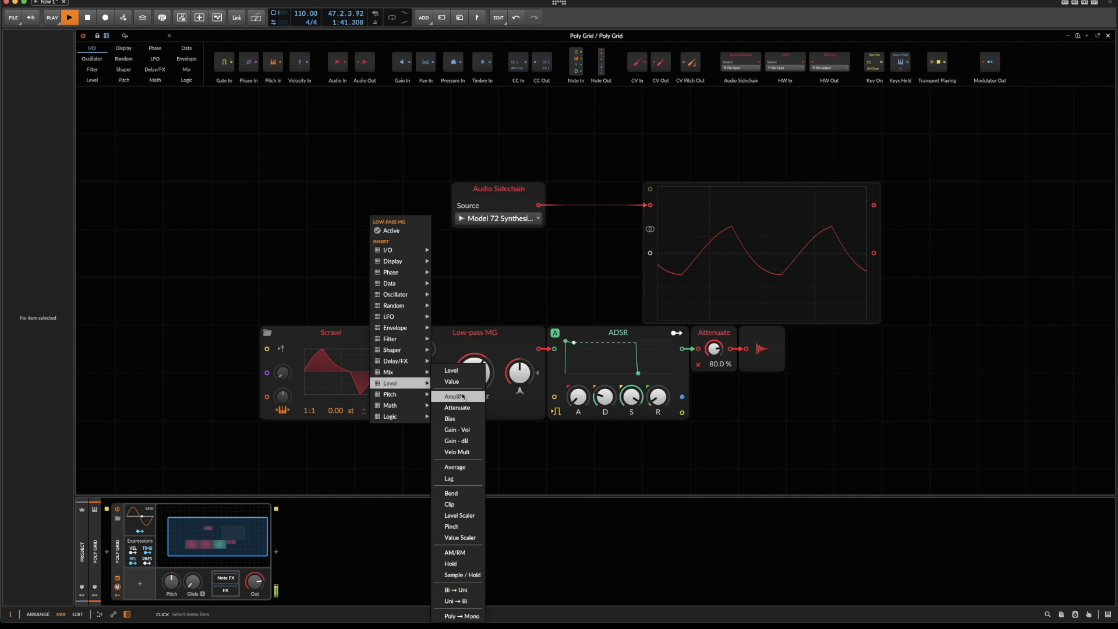
{"action": "left_click", "coordinate": [466, 412]}
{"action": "left_click_drag", "start_coordinate": [385, 210], "coordinate": [650, 254]}
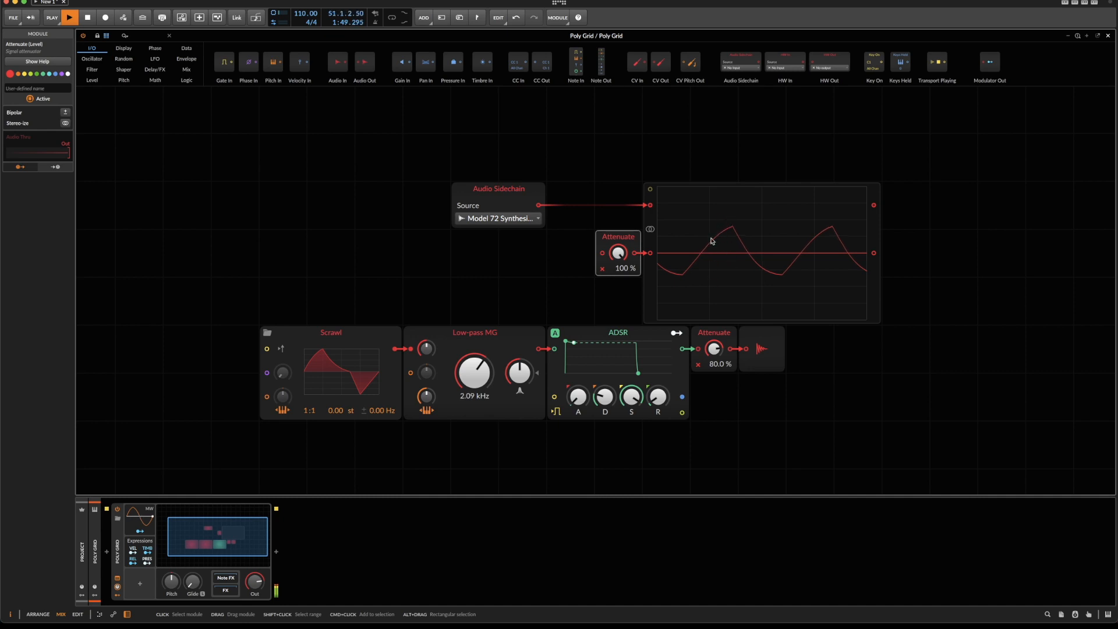
{"action": "left_click_drag", "start_coordinate": [540, 348], "coordinate": [602, 253]}
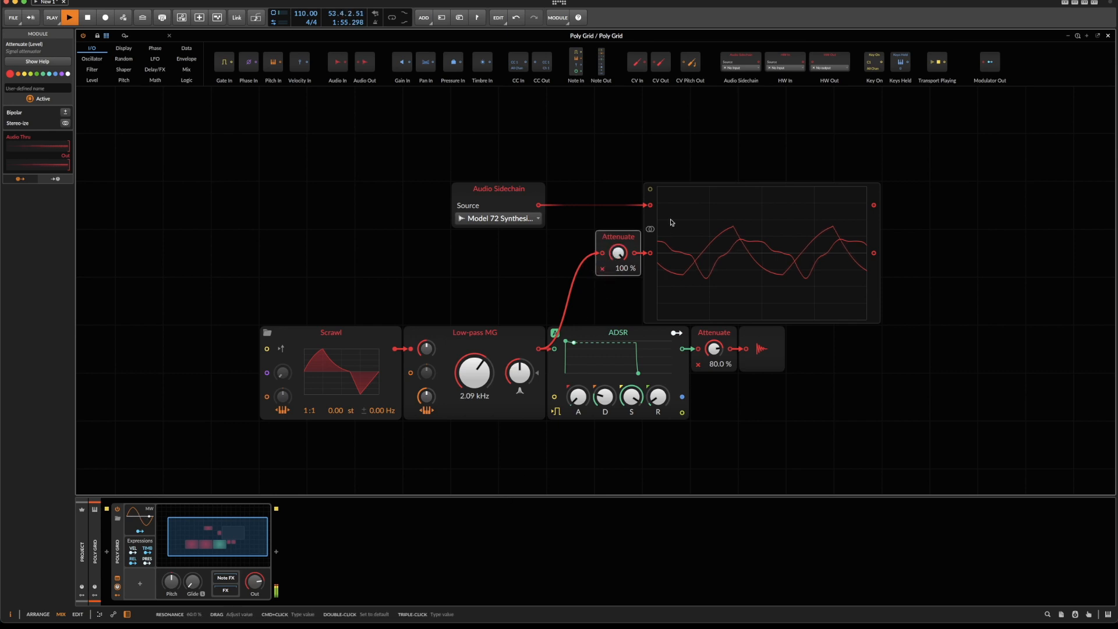
Set the Low-pass MG filter's cutoff to 33.5 kHz, its resonance to 0% and its Q Limit to -2.0 dB.
{"action": "left_click_drag", "start_coordinate": [473, 369], "coordinate": [488, 339]}
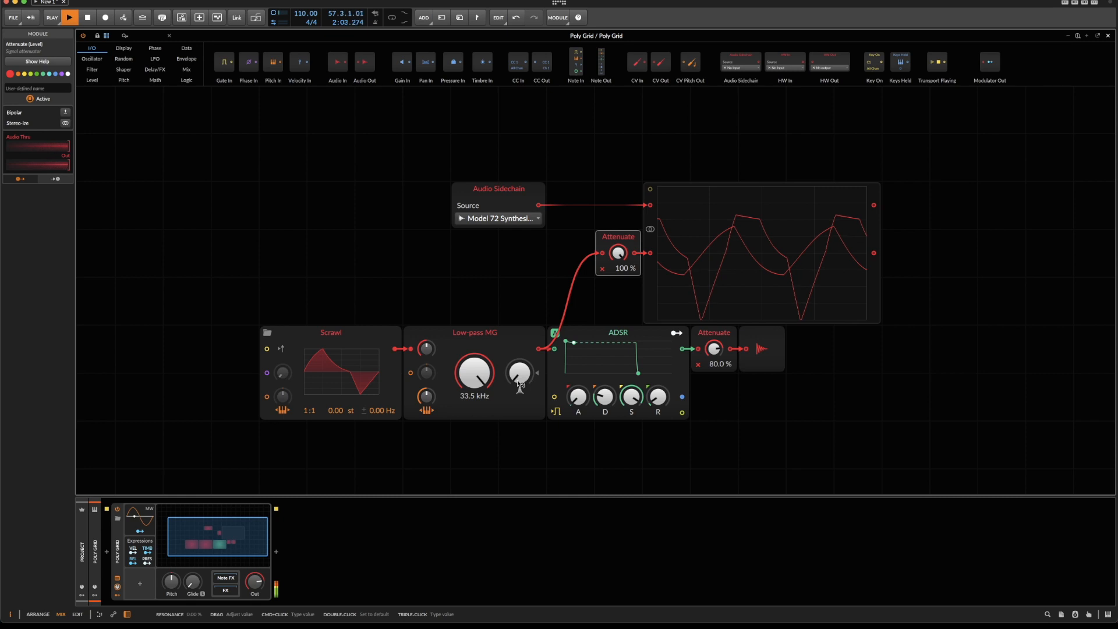
{"action": "left_click", "coordinate": [484, 414]}
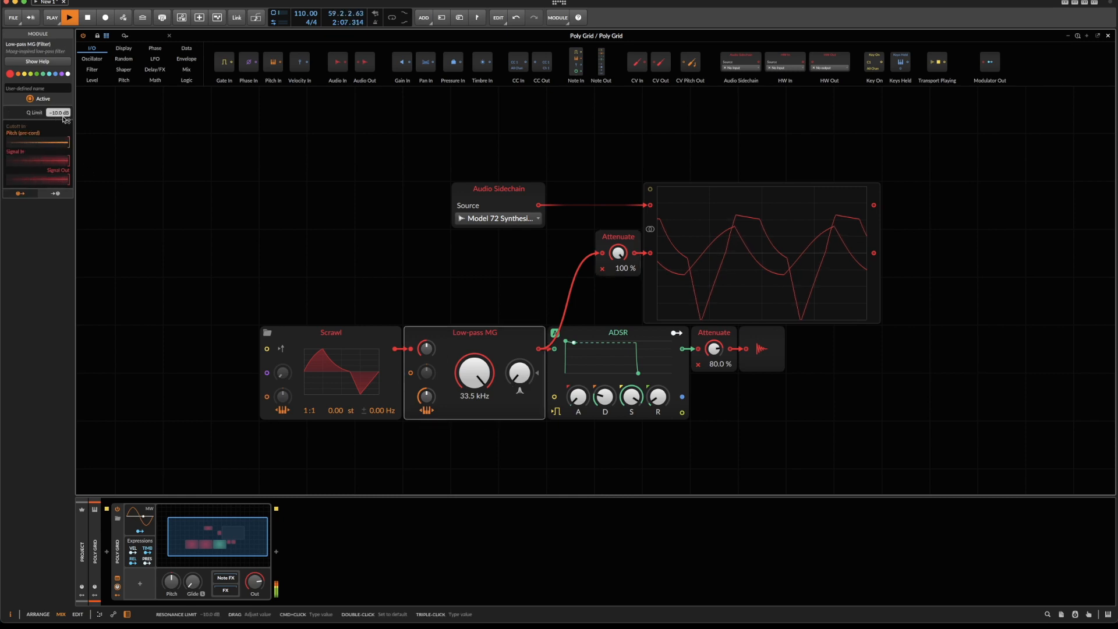
{"action": "left_click_drag", "start_coordinate": [60, 115], "coordinate": [60, 96]}
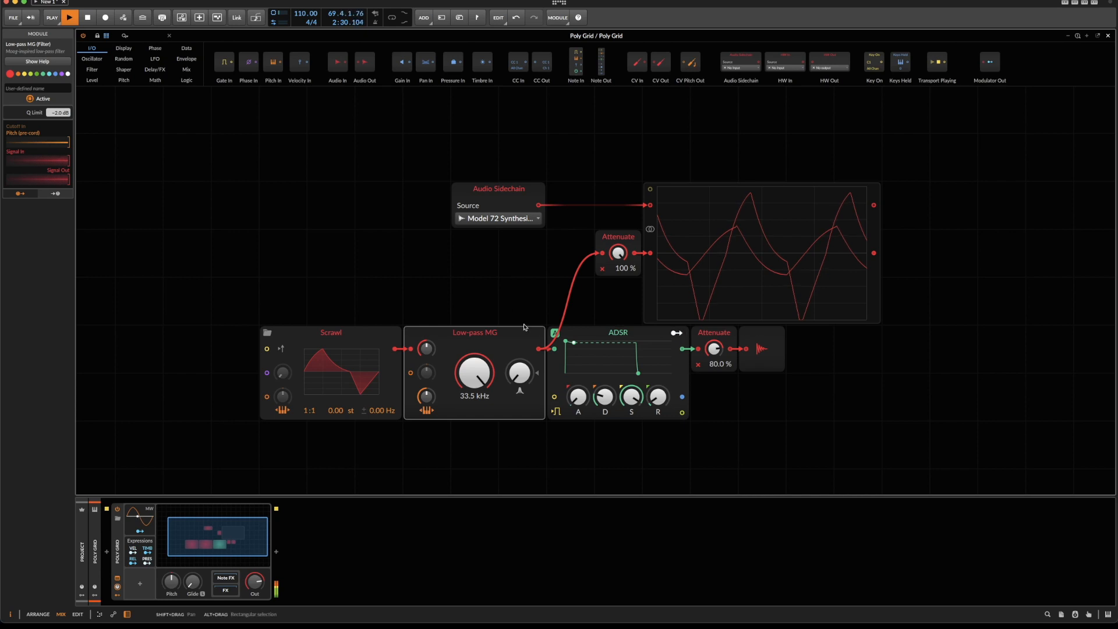
Colour the Attenuate module feeding the oscilloscope yellow and set its level to 53%.
{"action": "left_click", "coordinate": [617, 237]}
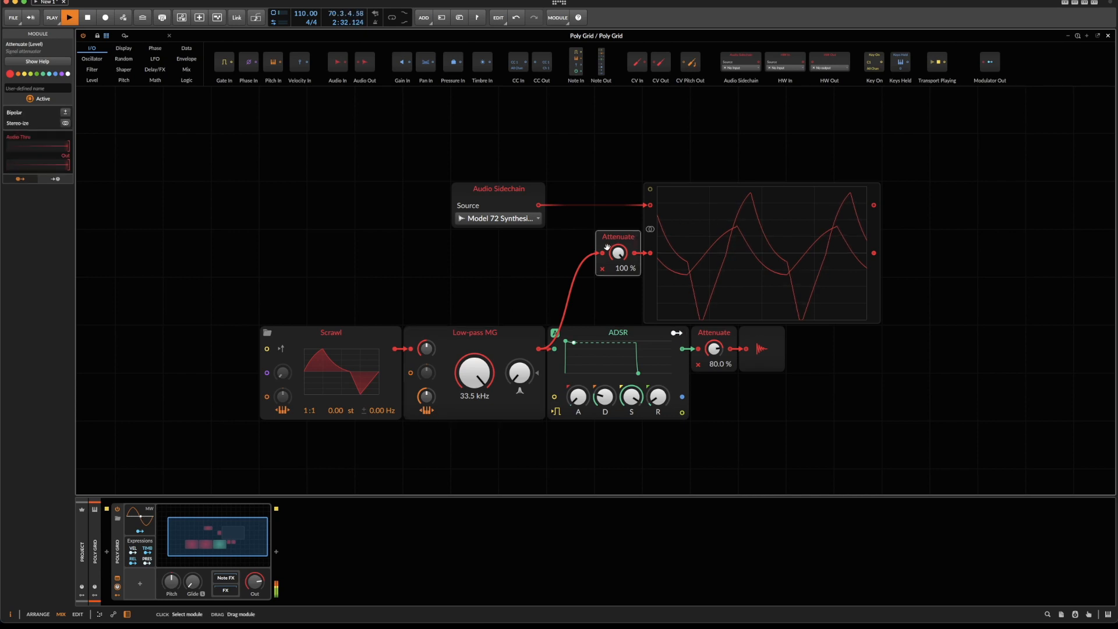
{"action": "left_click", "coordinate": [24, 74]}
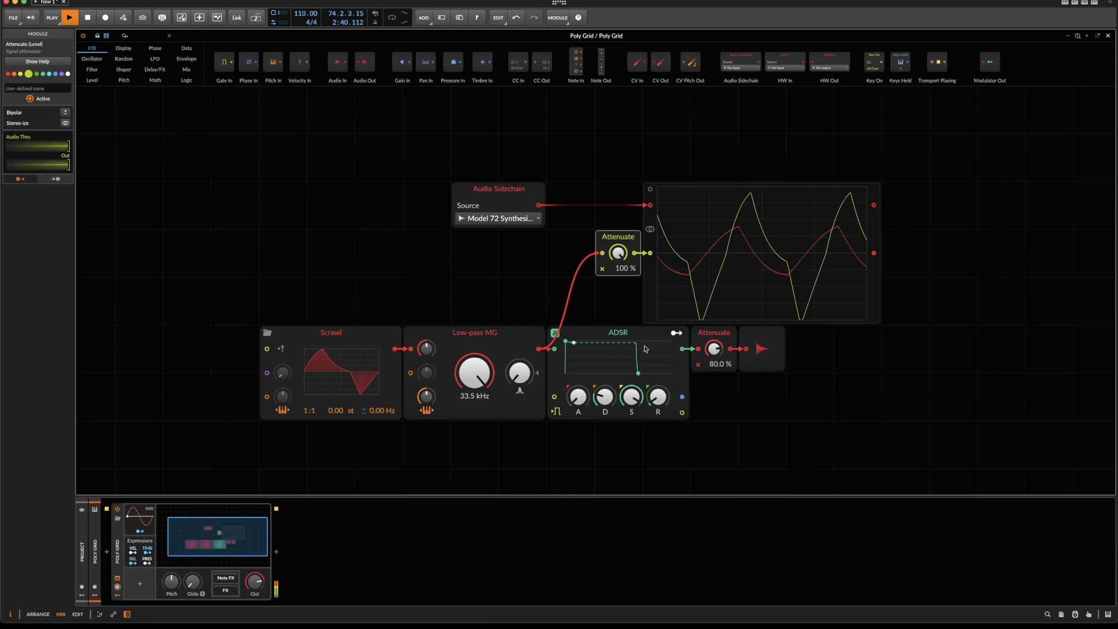
{"action": "left_click_drag", "start_coordinate": [618, 253], "coordinate": [618, 281]}
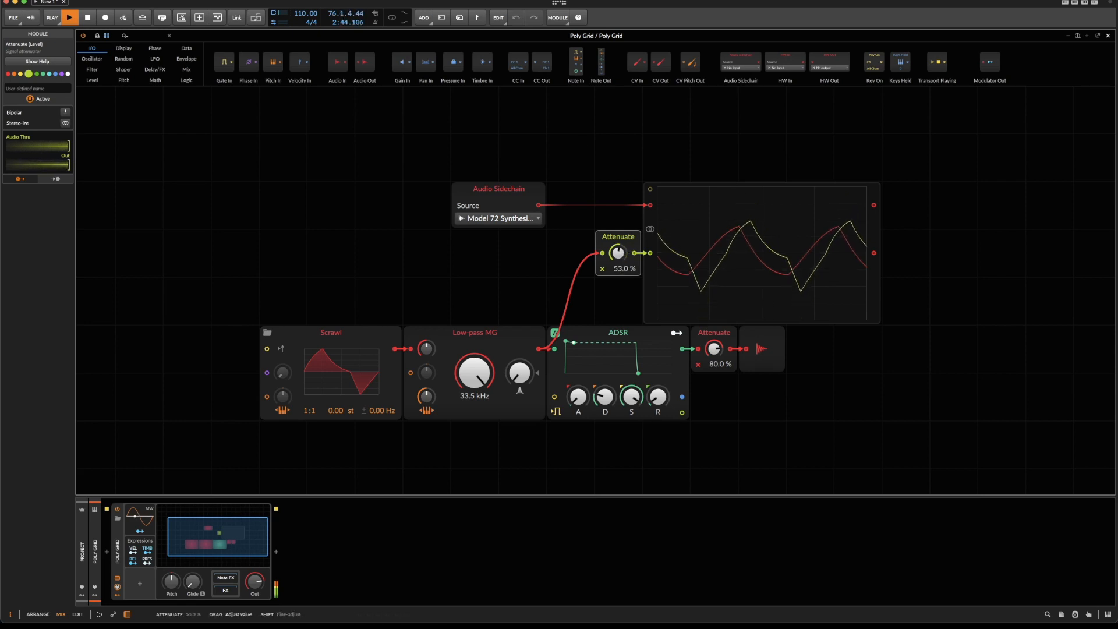
Reshape Scrawl's waveform with its peak at mid-cycle and both ends at -100%, and delete the extra low point.
{"action": "left_click", "coordinate": [352, 376]}
{"action": "double_click", "coordinate": [344, 373]}
{"action": "left_click_drag", "start_coordinate": [301, 328], "coordinate": [332, 327]}
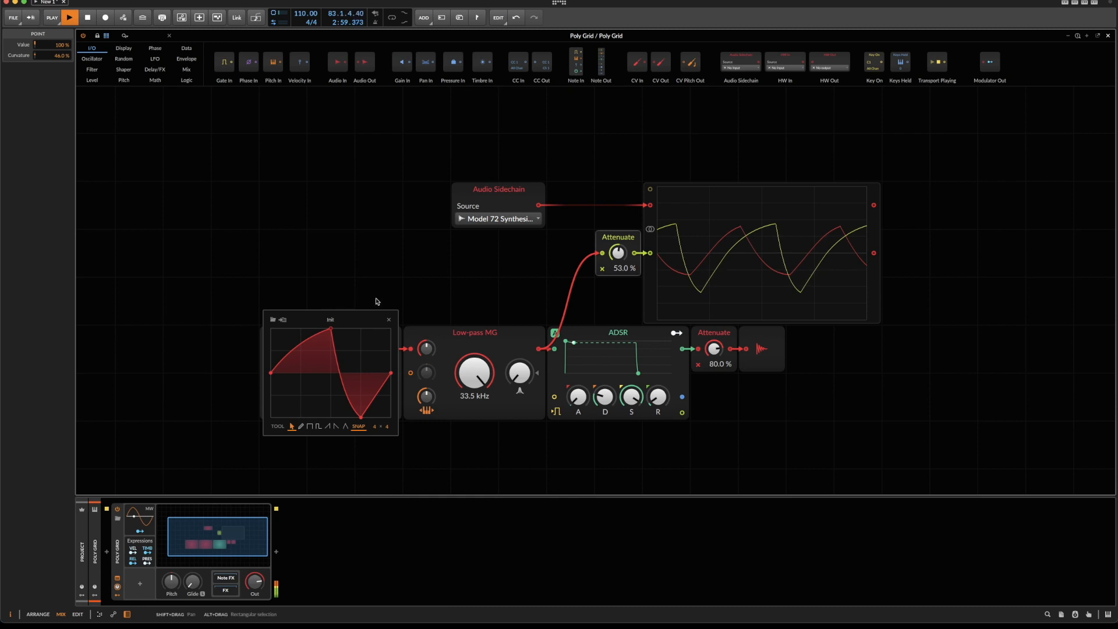
{"action": "left_click_drag", "start_coordinate": [268, 374], "coordinate": [270, 417]}
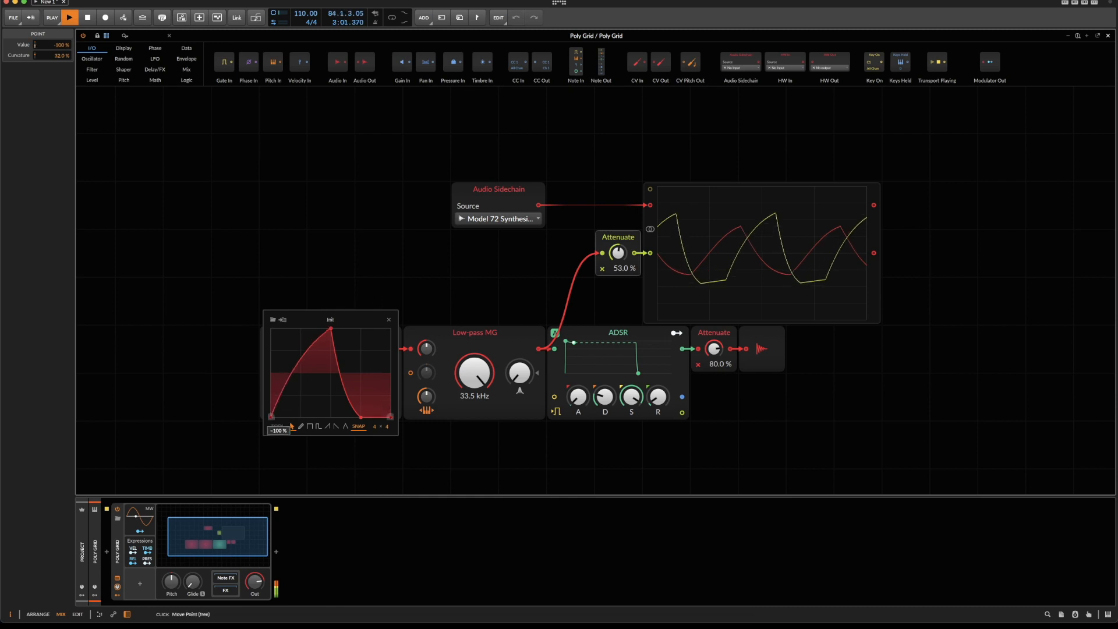
{"action": "double_click", "coordinate": [362, 417]}
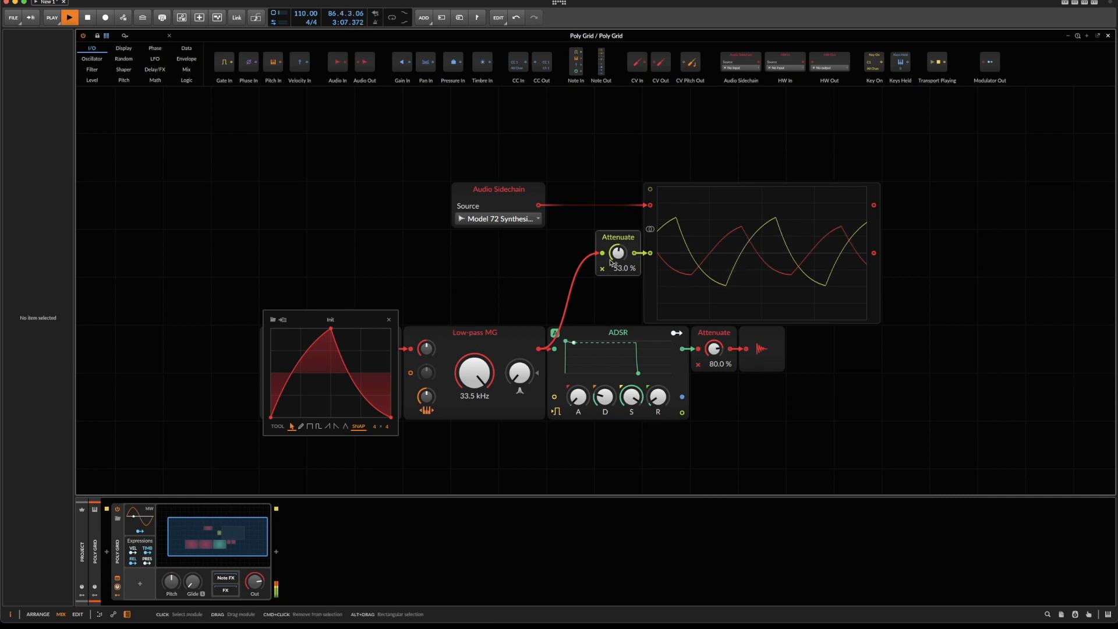
Move Scrawl's waveform editor out of the way and insert a Ø Shift module feeding Scrawl's phase input.
{"action": "left_click_drag", "start_coordinate": [300, 319], "coordinate": [384, 141]}
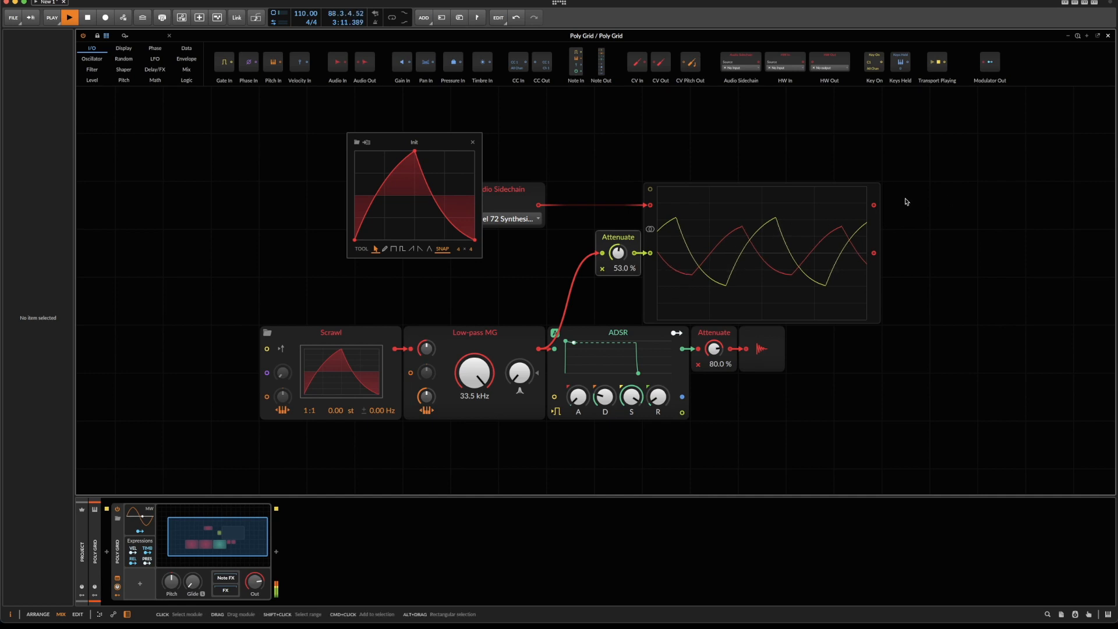
{"action": "left_click_drag", "start_coordinate": [412, 135], "coordinate": [401, 106]}
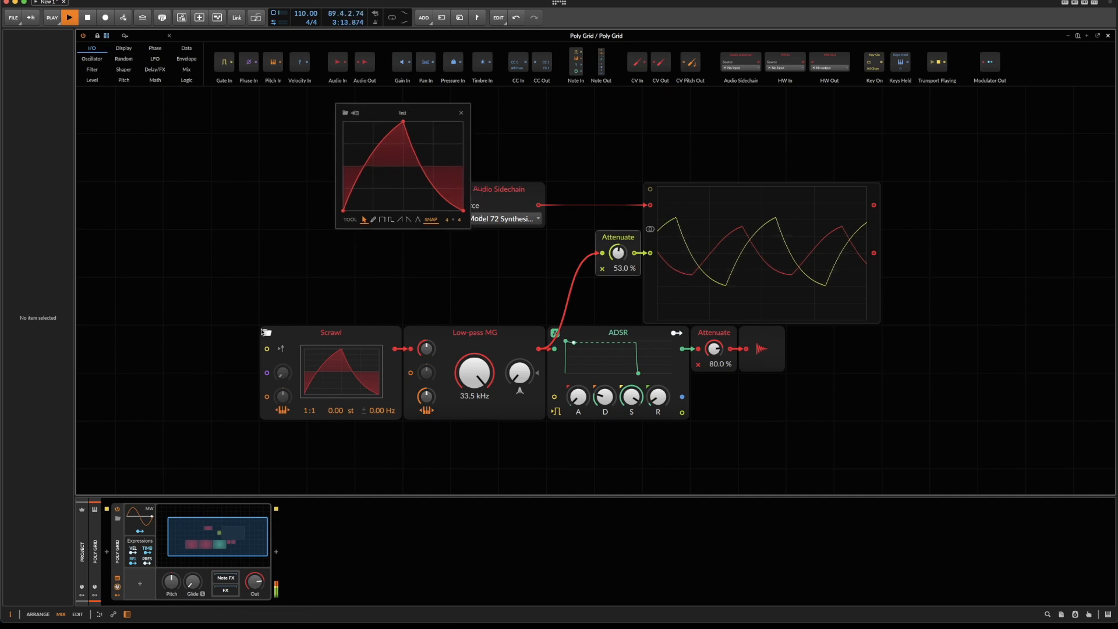
{"action": "left_click", "coordinate": [184, 50]}
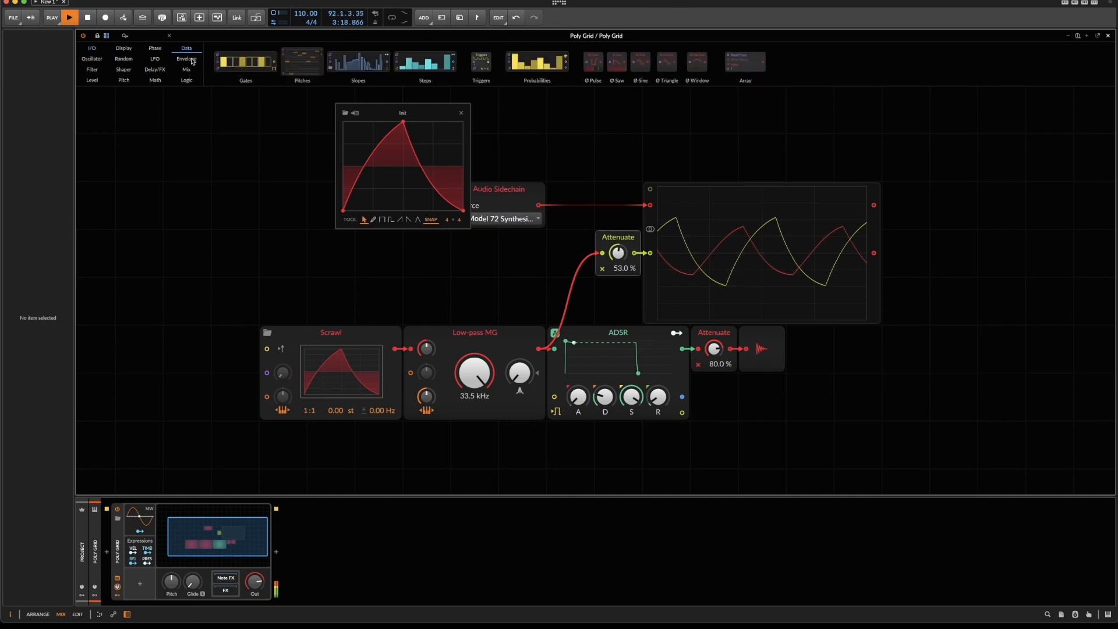
{"action": "left_click", "coordinate": [155, 49]}
{"action": "left_click_drag", "start_coordinate": [632, 61], "coordinate": [278, 374]}
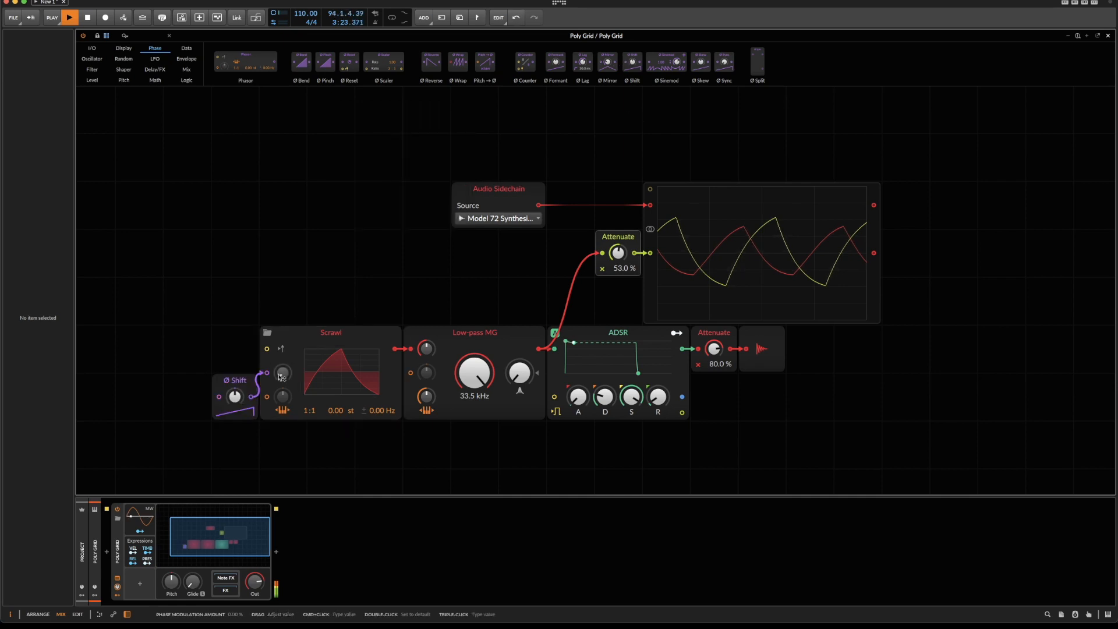
Enter 1 as Scrawl's phase modulation amount and raise the Ø Shift value to line its waveform up with the Model 72's.
{"action": "left_click", "coordinate": [282, 376]}
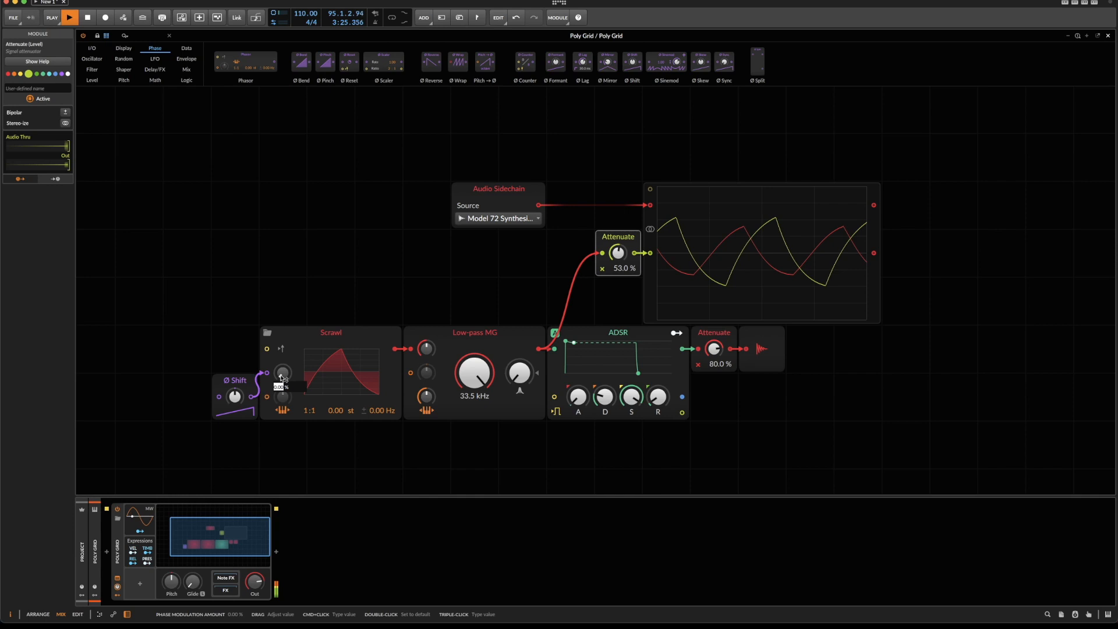
{"action": "type", "text": "1"}
{"action": "key", "text": "Return"}
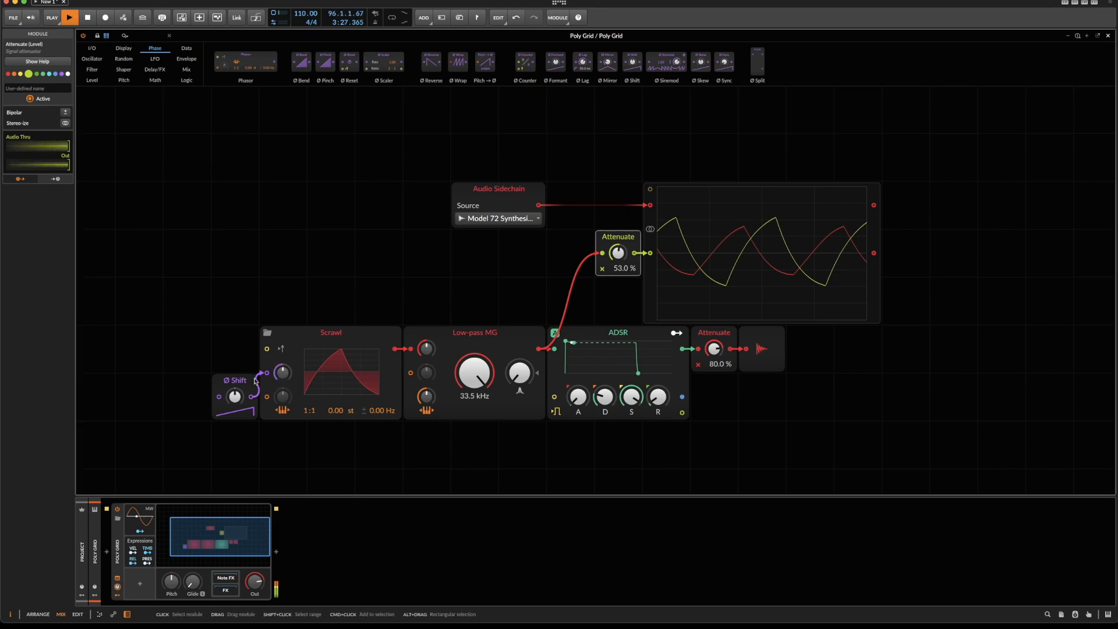
{"action": "left_click_drag", "start_coordinate": [245, 398], "coordinate": [245, 380]}
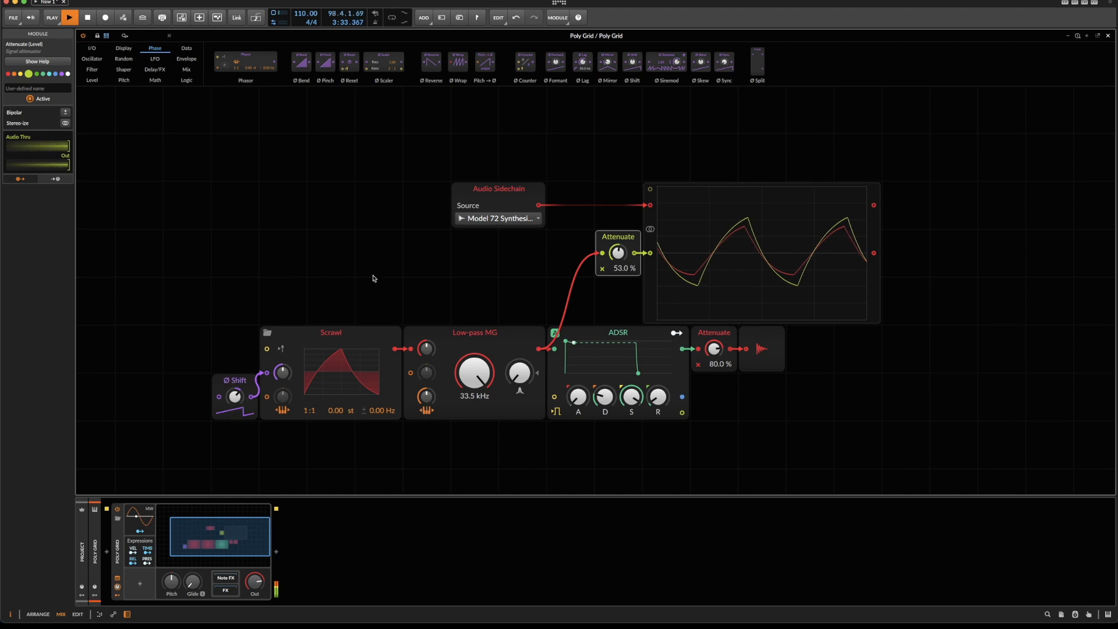
Set the oscilloscope's Attenuate level to 36% and Ø Shift to 29% to match the Model 72 trace.
{"action": "left_click_drag", "start_coordinate": [618, 253], "coordinate": [618, 268]}
{"action": "left_click_drag", "start_coordinate": [232, 399], "coordinate": [232, 398]}
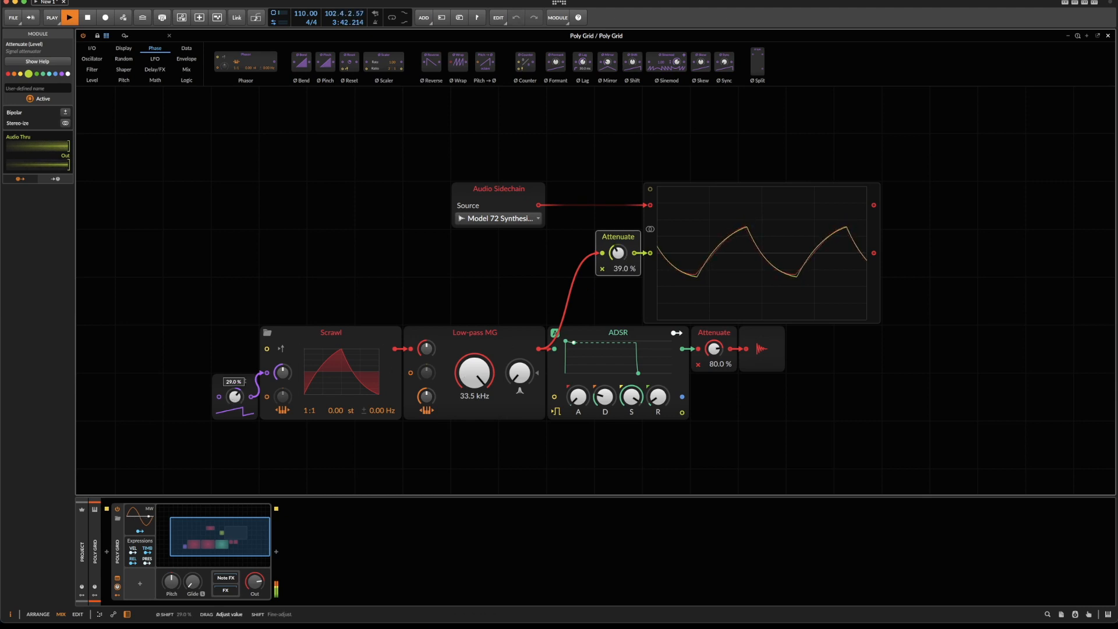
{"action": "left_click_drag", "start_coordinate": [618, 253], "coordinate": [618, 255]}
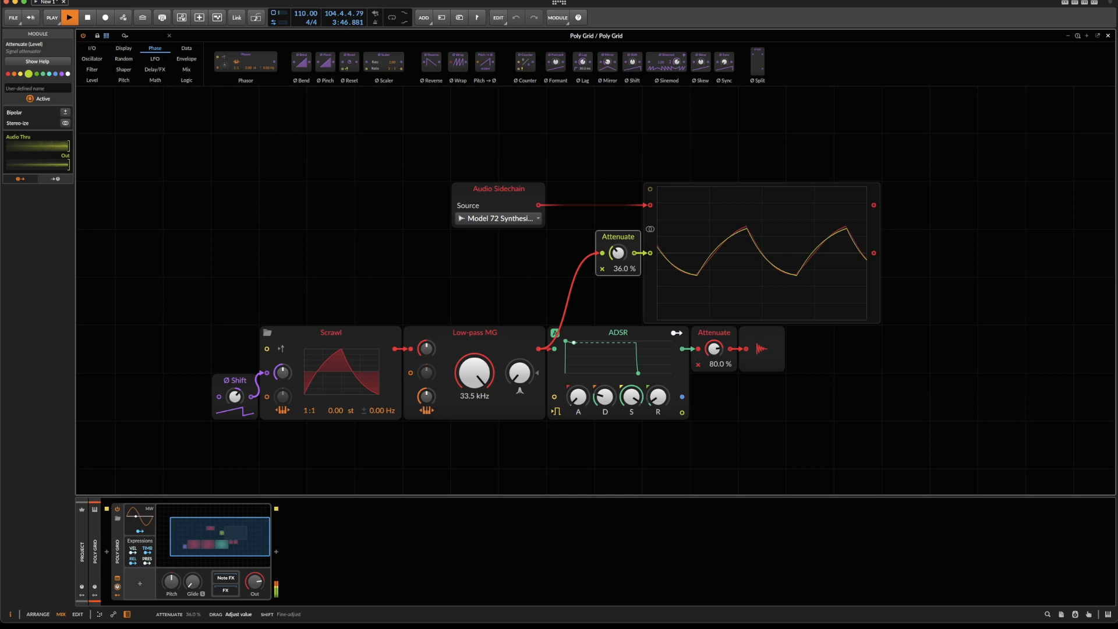
Open and enlarge Scrawl's waveform editor, nudge the peak to 99.8% and set the falling segment's curvature to 34%.
{"action": "left_click", "coordinate": [345, 375]}
{"action": "left_click_drag", "start_coordinate": [399, 436], "coordinate": [567, 514]}
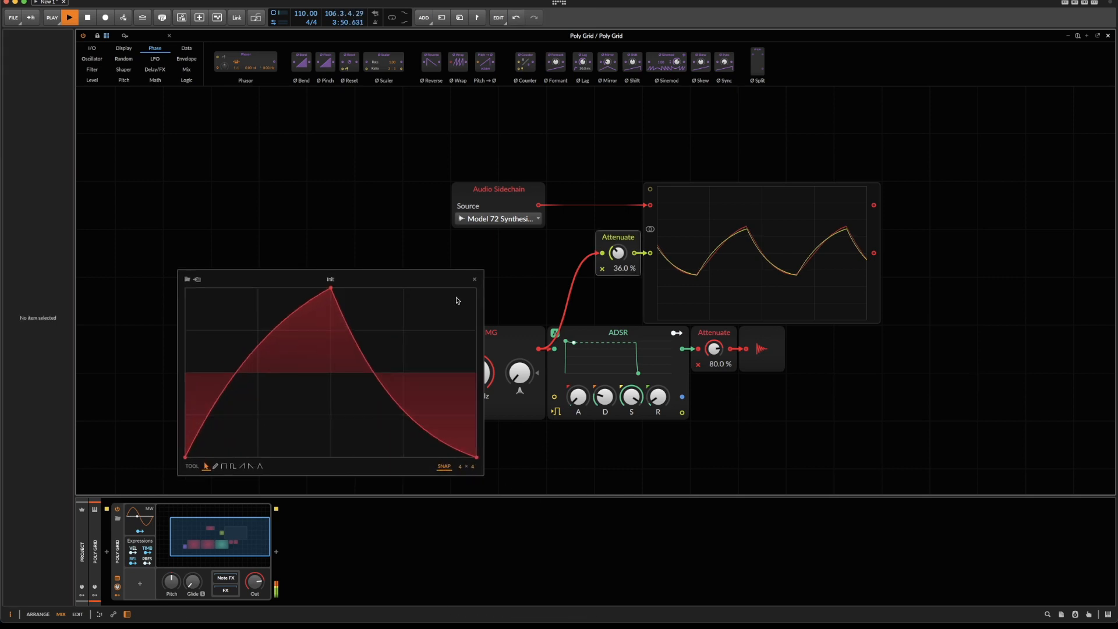
{"action": "left_click_drag", "start_coordinate": [424, 285], "coordinate": [482, 141]}
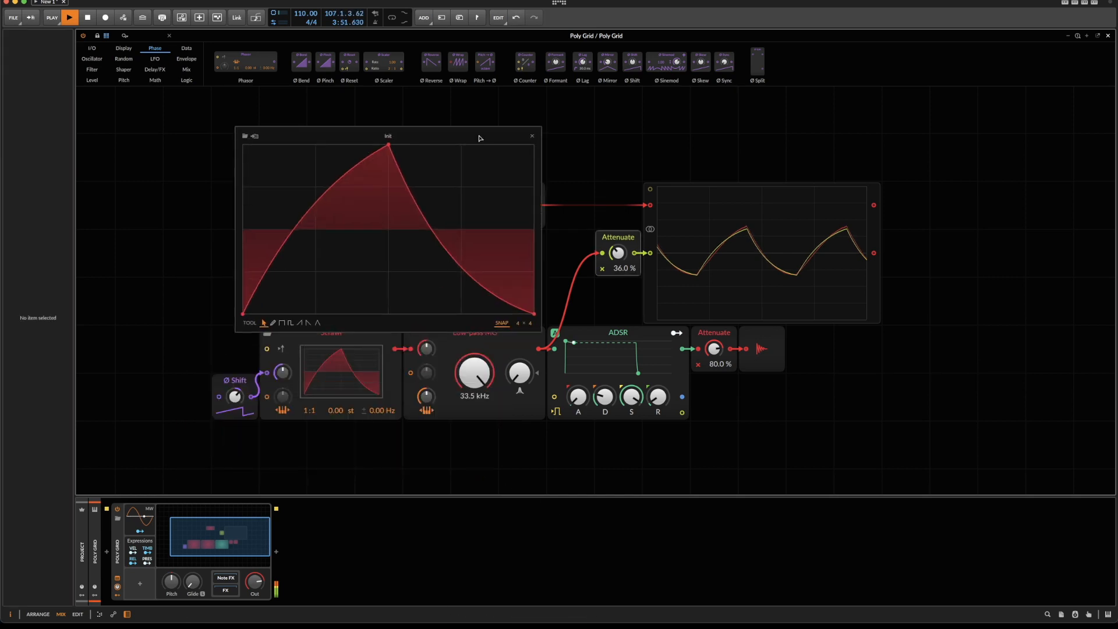
{"action": "left_click", "coordinate": [388, 145]}
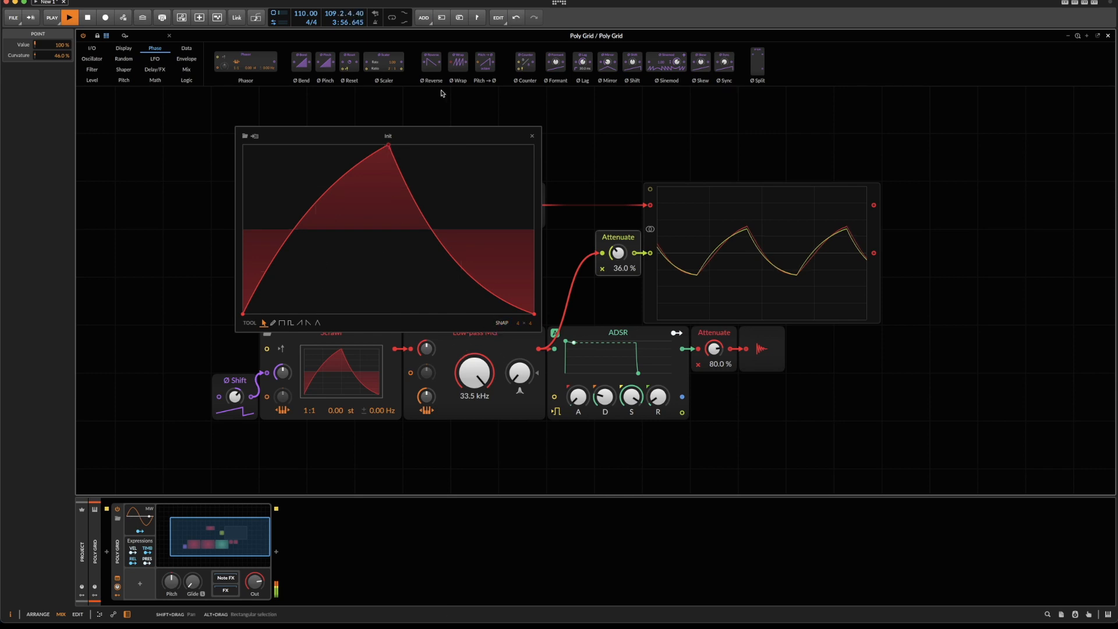
{"action": "left_click_drag", "start_coordinate": [388, 145], "coordinate": [390, 146]}
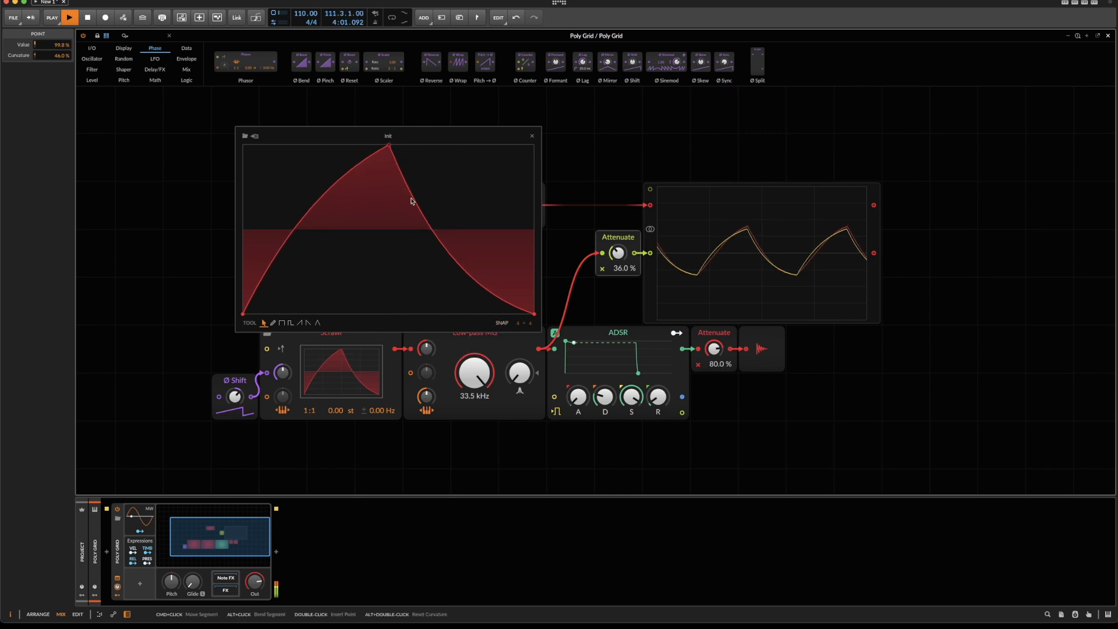
{"action": "left_click_drag", "start_coordinate": [424, 214], "coordinate": [429, 205]}
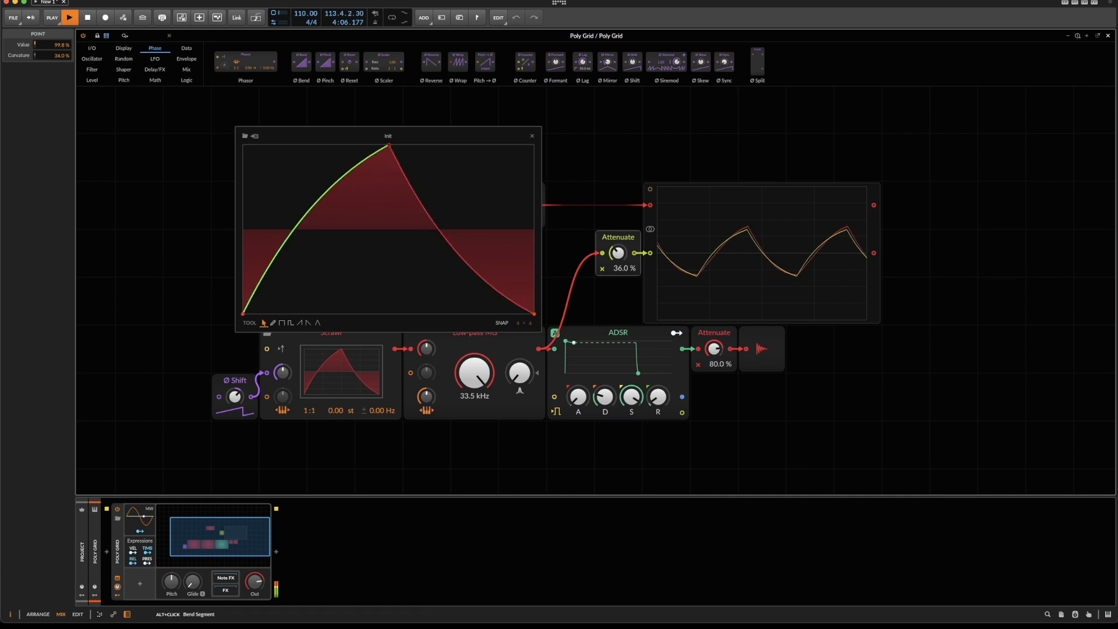
{"action": "double_click", "coordinate": [337, 178]}
{"action": "left_click_drag", "start_coordinate": [361, 161], "coordinate": [331, 173]}
{"action": "double_click", "coordinate": [331, 175]}
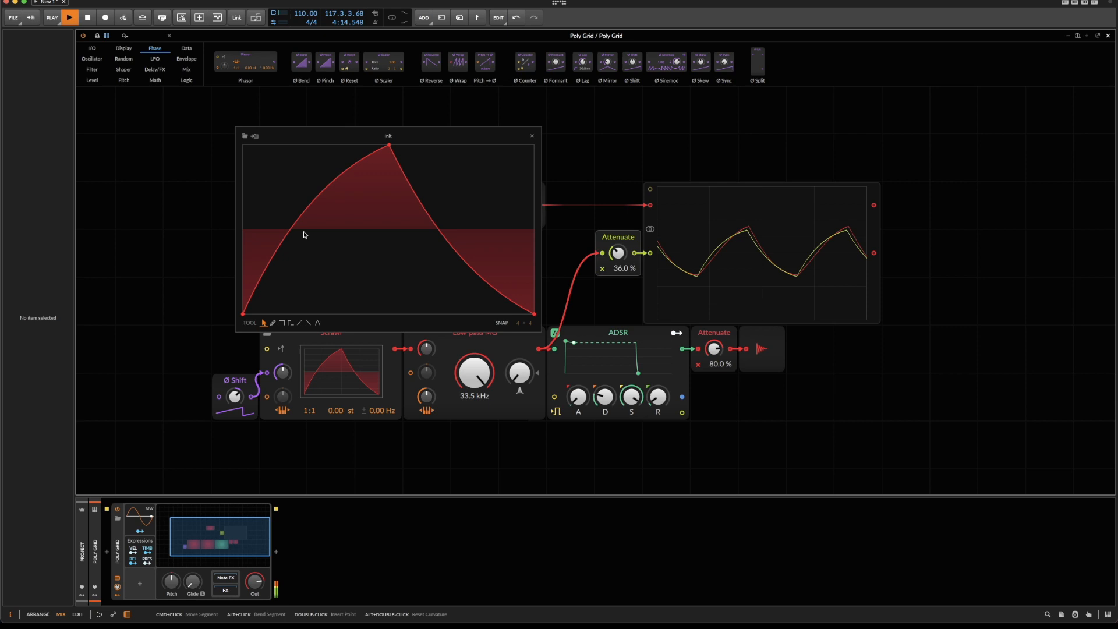
Move Scrawl's peak slightly later at 100%, bend the falling segment to 44% curvature, and set Ø Shift to 27% and the scope's Attenuate to 35.5%.
{"action": "left_click_drag", "start_coordinate": [388, 151], "coordinate": [396, 145]}
{"action": "left_click_drag", "start_coordinate": [235, 396], "coordinate": [235, 398]}
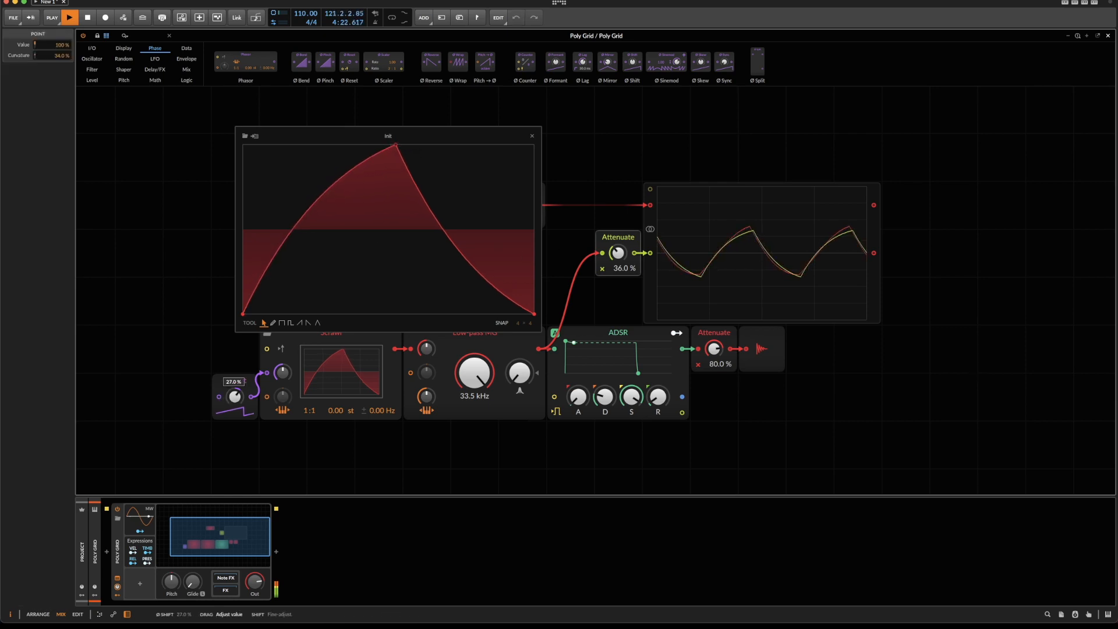
{"action": "left_click_drag", "start_coordinate": [484, 262], "coordinate": [484, 275]}
{"action": "left_click_drag", "start_coordinate": [618, 252], "coordinate": [618, 254]}
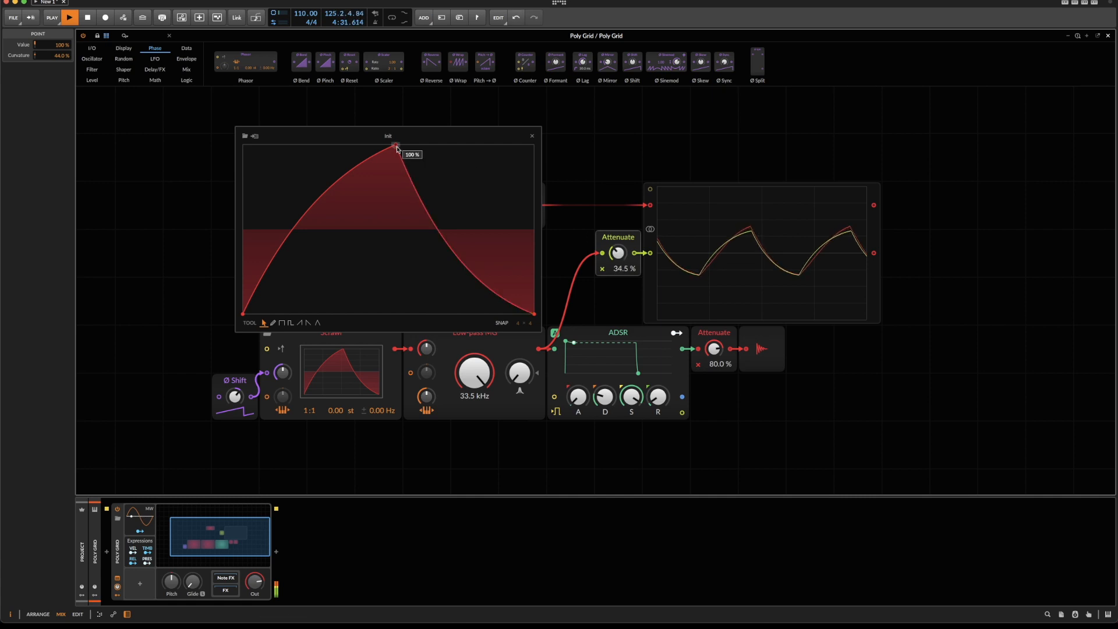
Move Scrawl's peak slightly earlier, fine-tune the rising curve and Ø Shift, and set the scope's Attenuate to 38.5%.
{"action": "left_click_drag", "start_coordinate": [396, 145], "coordinate": [395, 145]}
{"action": "mouse_move", "coordinate": [325, 190]}
{"action": "left_mouse_down"}
{"action": "mouse_move", "coordinate": [324, 205]}
{"action": "mouse_move", "coordinate": [324, 193]}
{"action": "left_mouse_up"}
{"action": "left_click_drag", "start_coordinate": [395, 146], "coordinate": [394, 146]}
{"action": "left_click_drag", "start_coordinate": [618, 253], "coordinate": [618, 251]}
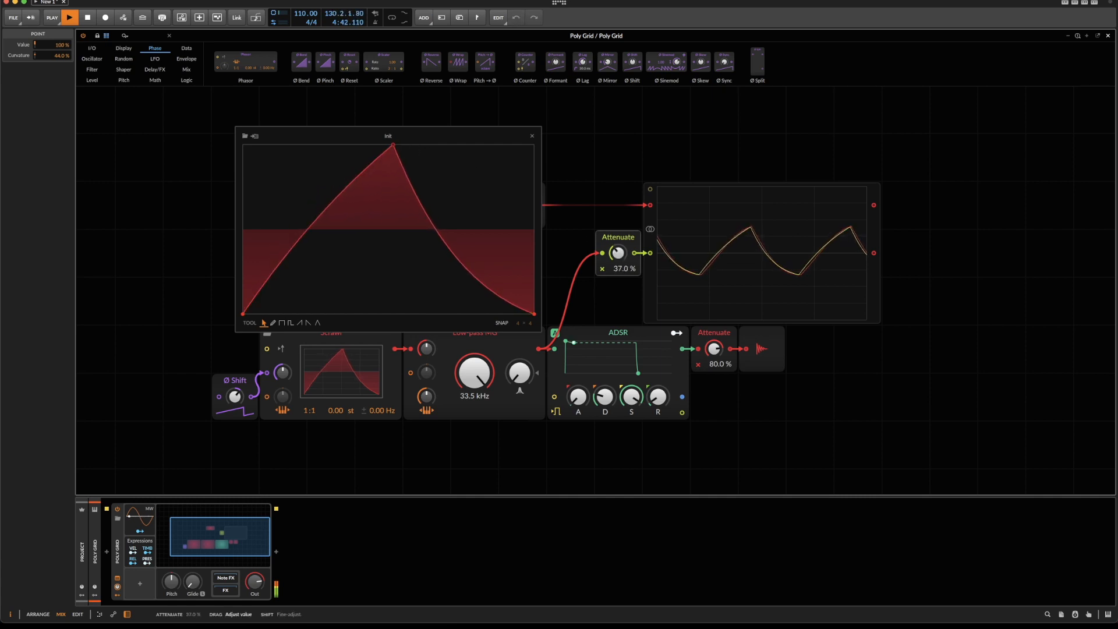
{"action": "left_click_drag", "start_coordinate": [234, 397], "coordinate": [234, 396]}
Insert a point at 2.58% on Scrawl's rising slope, flatten the segment below it and set the upper segment's curvature to 22%.
{"action": "double_click", "coordinate": [309, 227]}
{"action": "left_click_drag", "start_coordinate": [278, 264], "coordinate": [277, 271]}
{"action": "left_click_drag", "start_coordinate": [359, 178], "coordinate": [359, 171]}
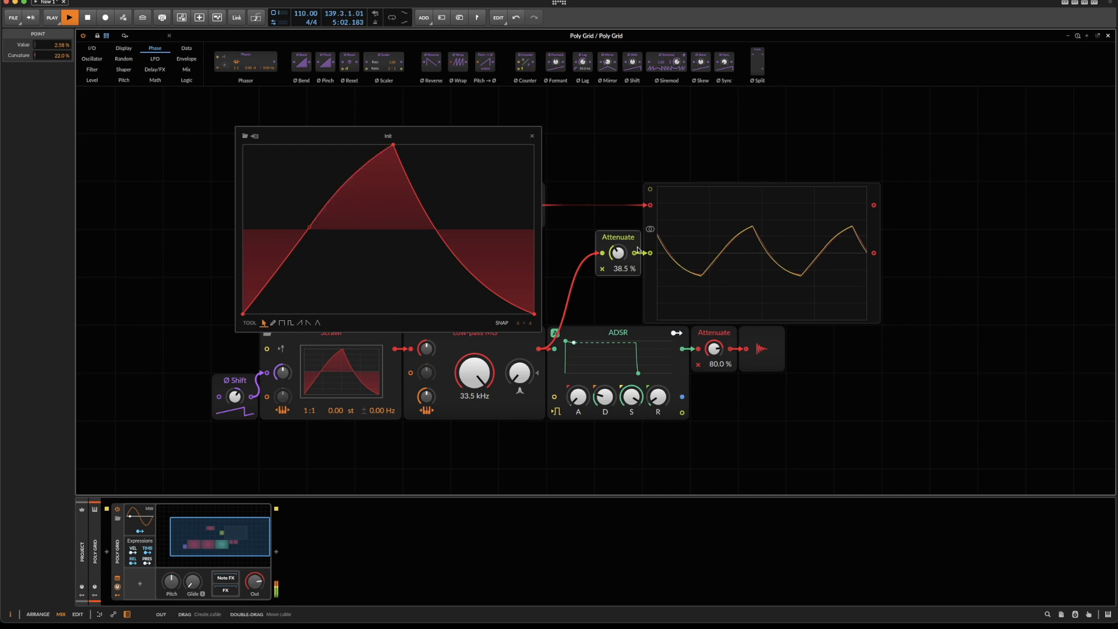
Set the scope's Attenuate to 37.5%, lower Ø Shift to realign the two traces, and close Scrawl's waveform editor.
{"action": "left_click_drag", "start_coordinate": [618, 252], "coordinate": [618, 250]}
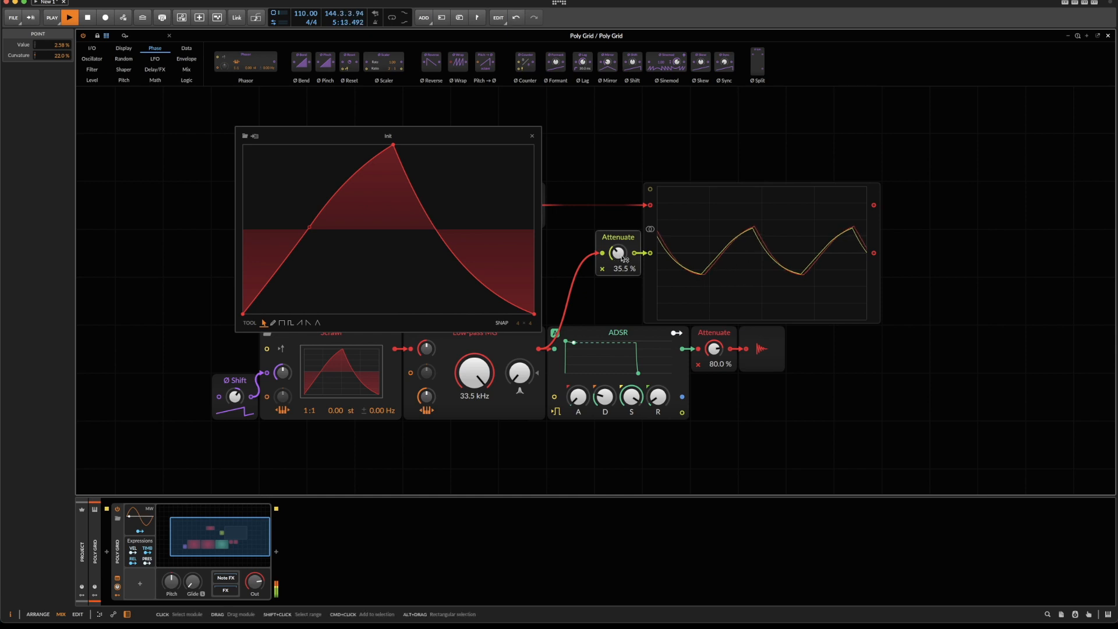
{"action": "left_click_drag", "start_coordinate": [618, 252], "coordinate": [618, 250]}
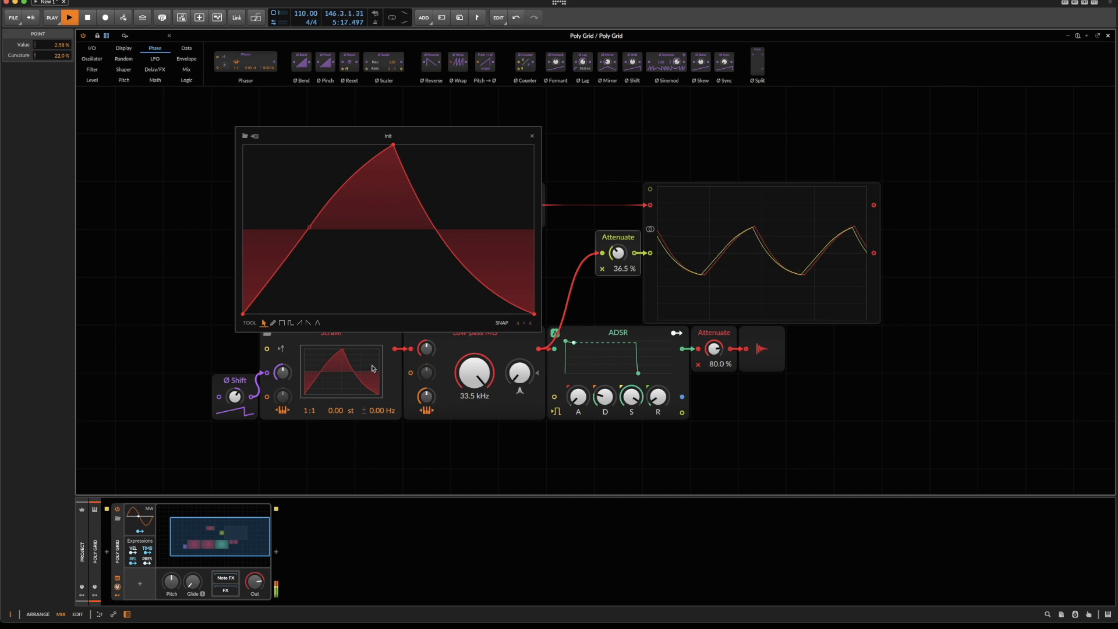
{"action": "left_click_drag", "start_coordinate": [235, 397], "coordinate": [235, 400]}
{"action": "left_click_drag", "start_coordinate": [617, 254], "coordinate": [617, 252]}
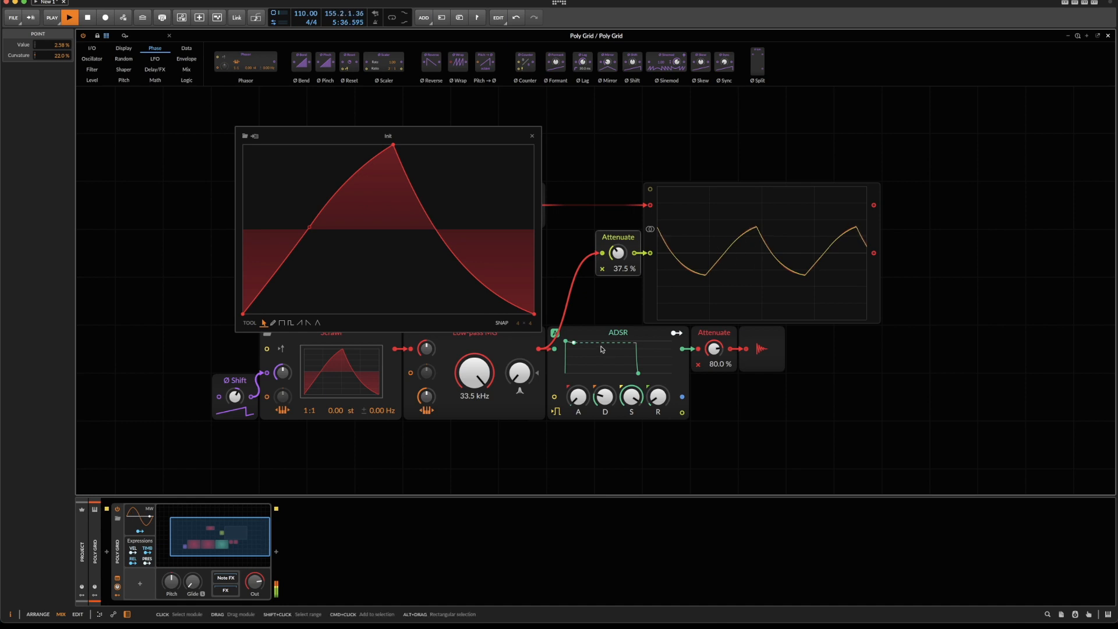
{"action": "left_click", "coordinate": [533, 137]}
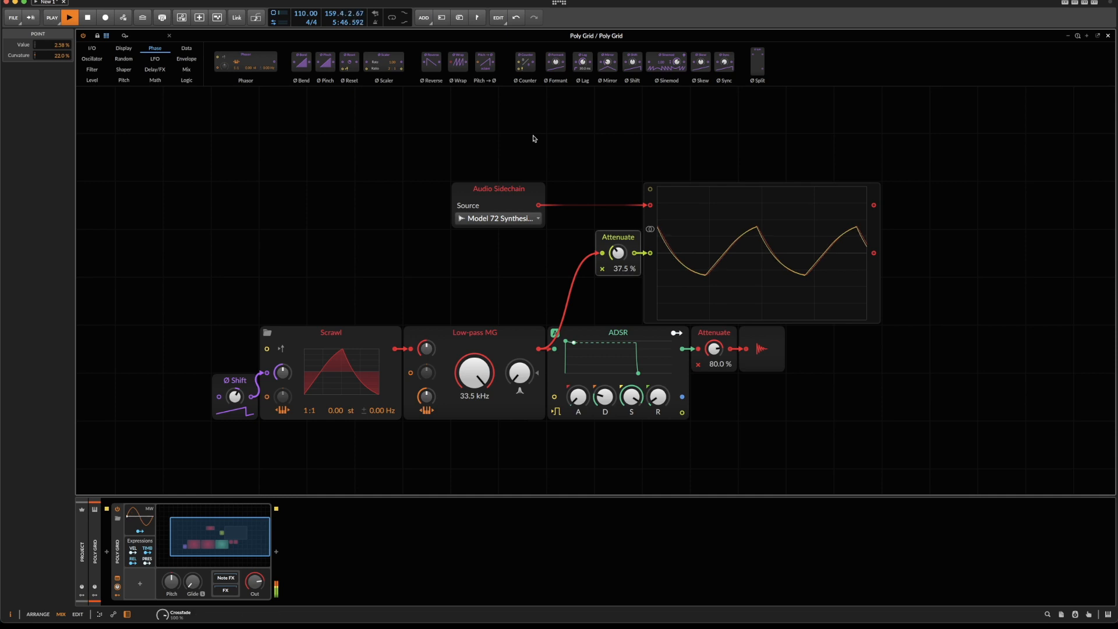
In the mixer, set the Poly Grid track volume to -11.1 dB and Model 72's to about -5 dB, comparing their peaks during playback.
{"action": "key", "text": "space"}
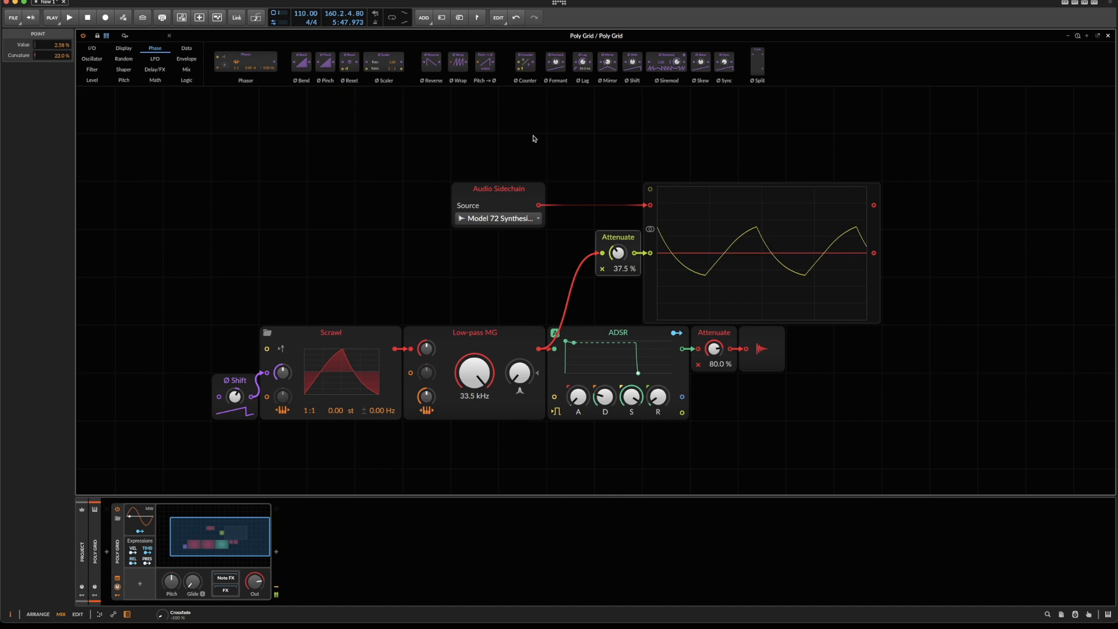
{"action": "key", "text": "Escape"}
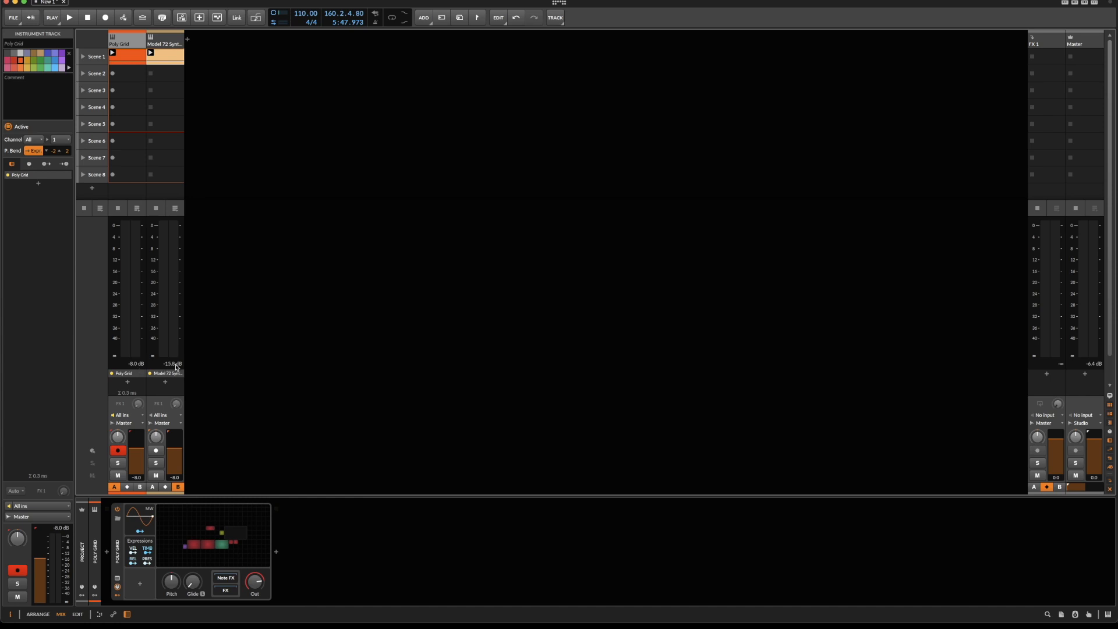
{"action": "left_click_drag", "start_coordinate": [174, 450], "coordinate": [175, 446]}
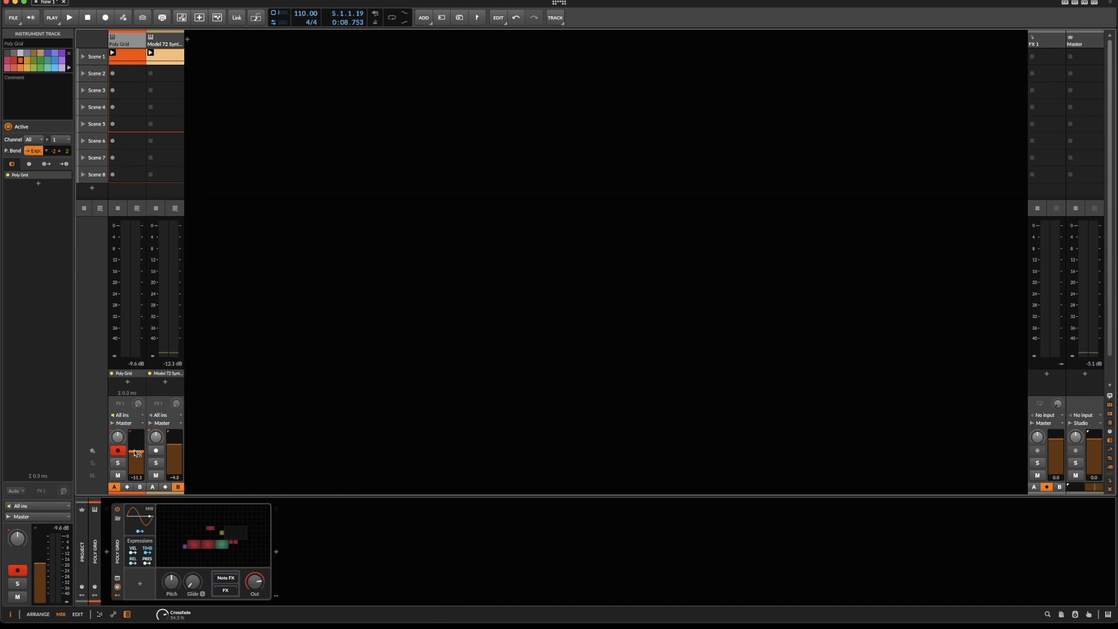
{"action": "key", "text": "space"}
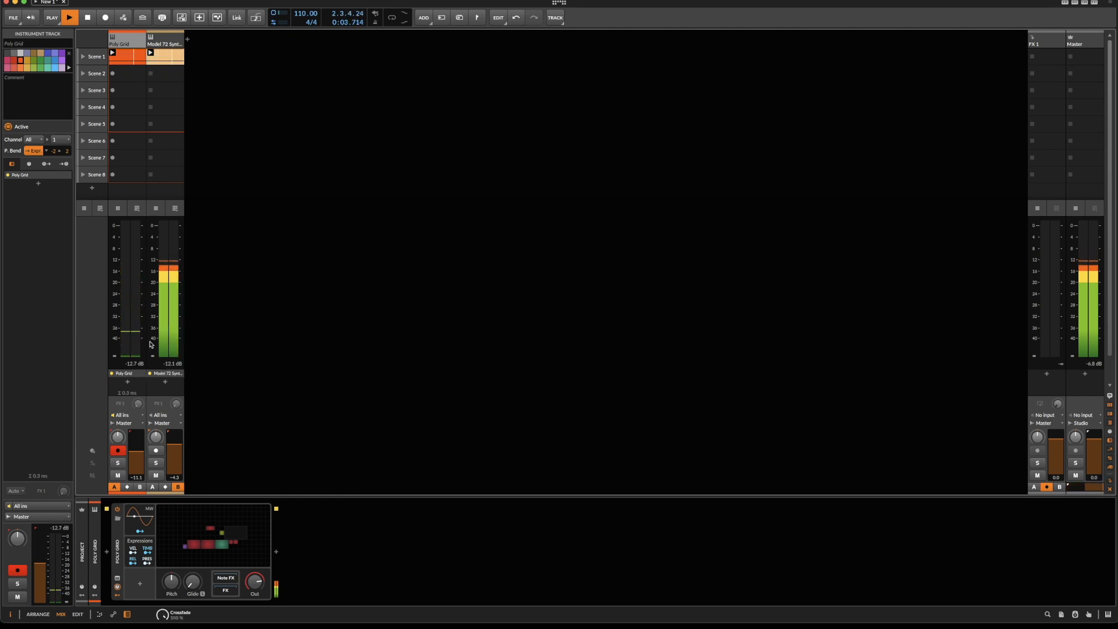
{"action": "left_click_drag", "start_coordinate": [176, 438], "coordinate": [176, 439]}
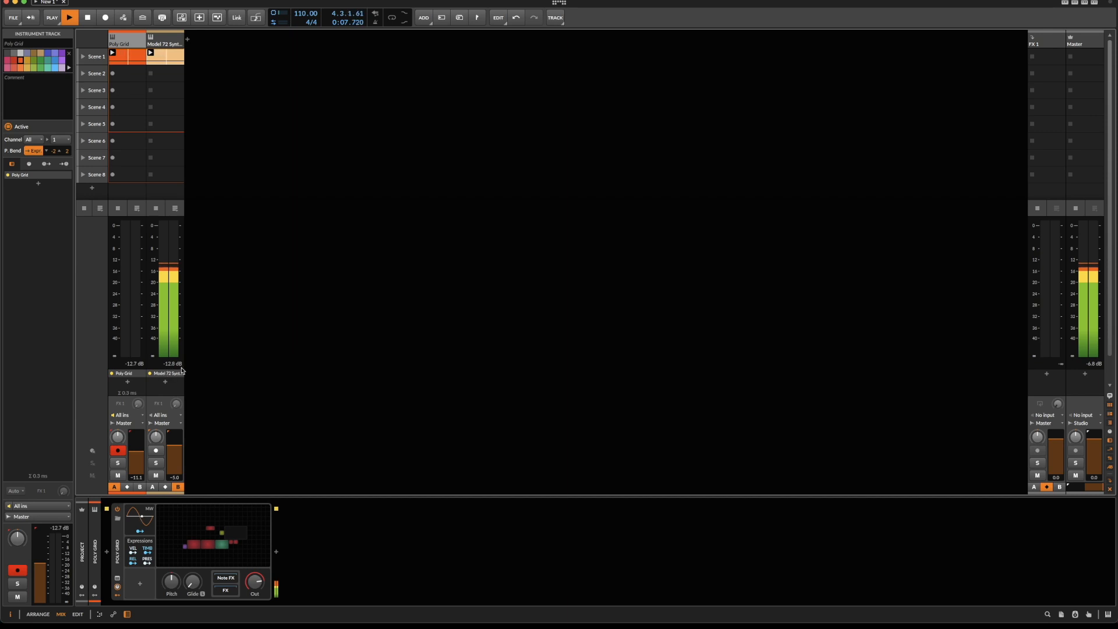
{"action": "left_click", "coordinate": [133, 365]}
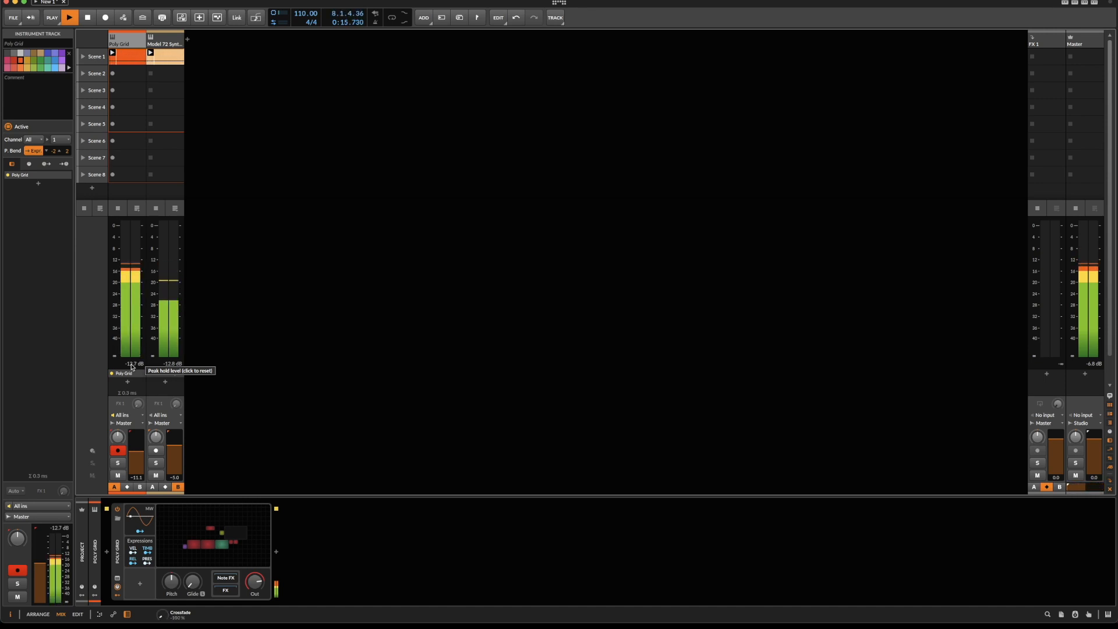
{"action": "key", "text": "space"}
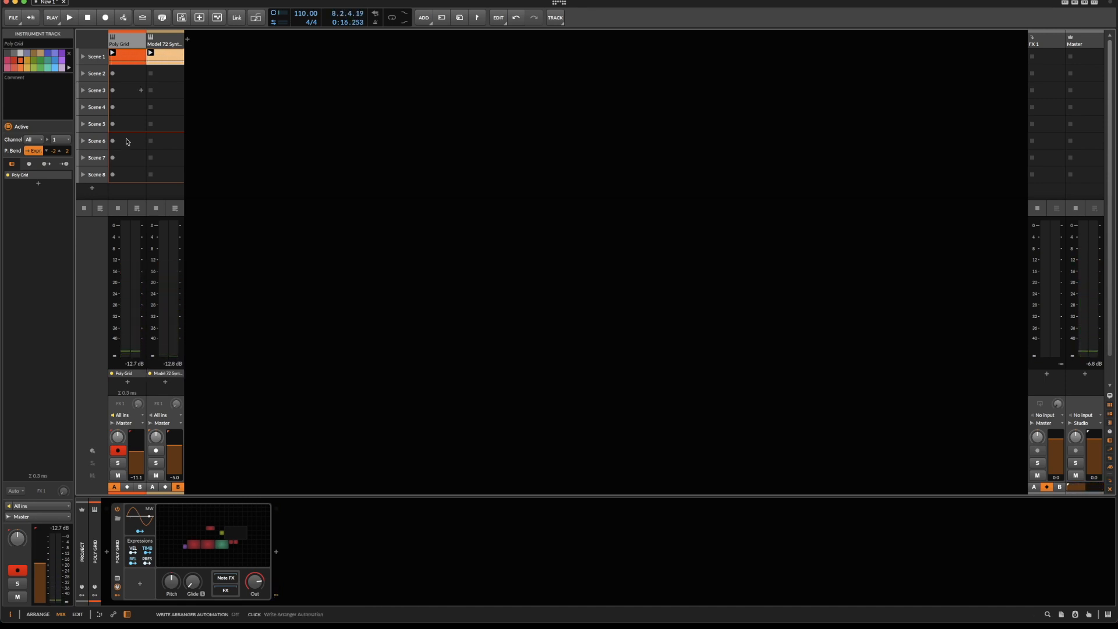
Reopen the Poly Grid patch and set the Low-pass MG cutoff to 28.2 kHz while comparing it with the Model 72 in playback.
{"action": "left_click", "coordinate": [203, 548]}
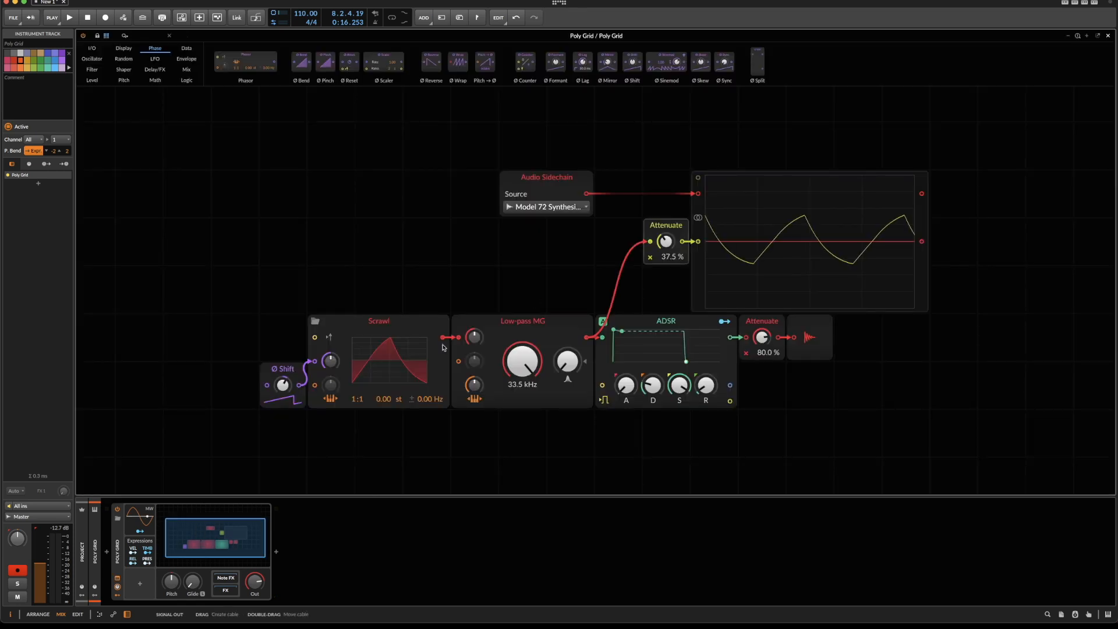
{"action": "key", "text": "space"}
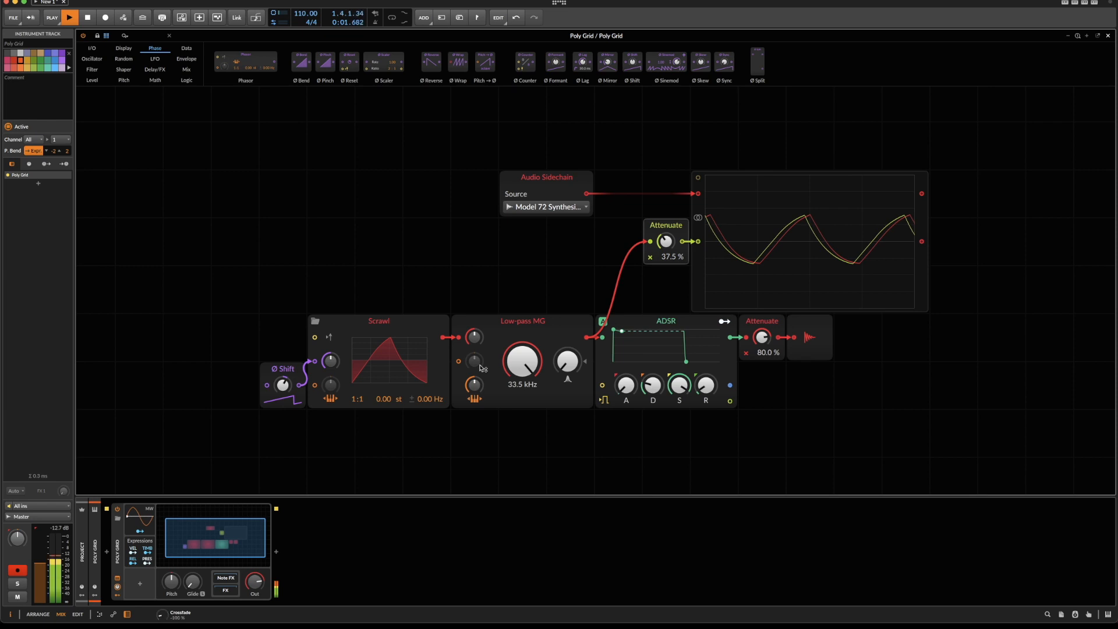
{"action": "left_click_drag", "start_coordinate": [522, 367], "coordinate": [522, 384]}
{"action": "left_click_drag", "start_coordinate": [529, 368], "coordinate": [530, 357]}
{"action": "key", "text": "space"}
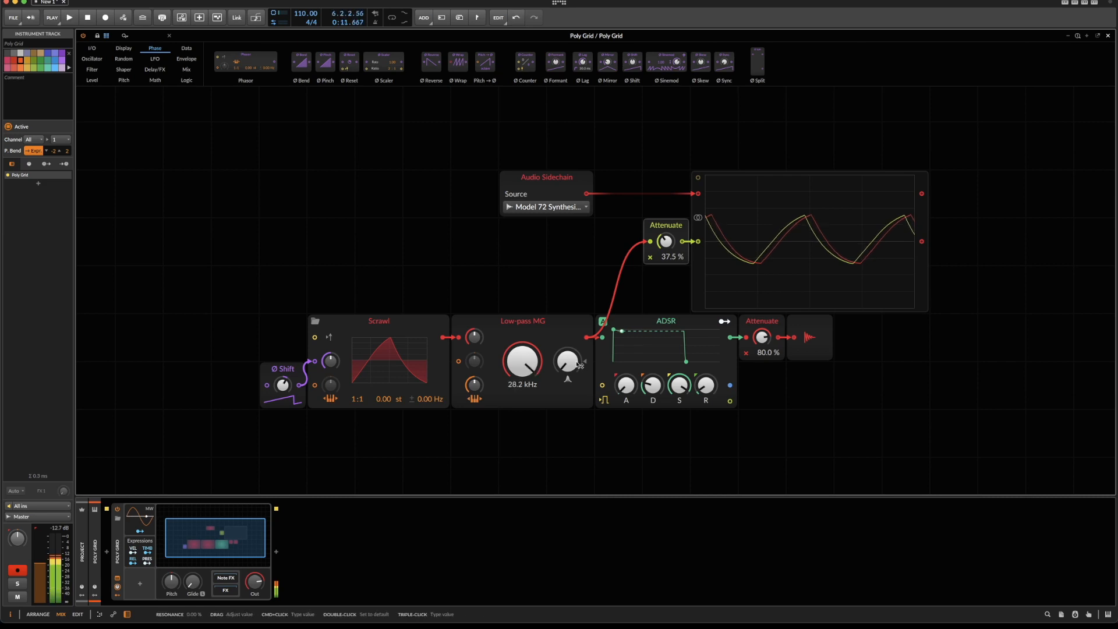
{"action": "key", "text": "space"}
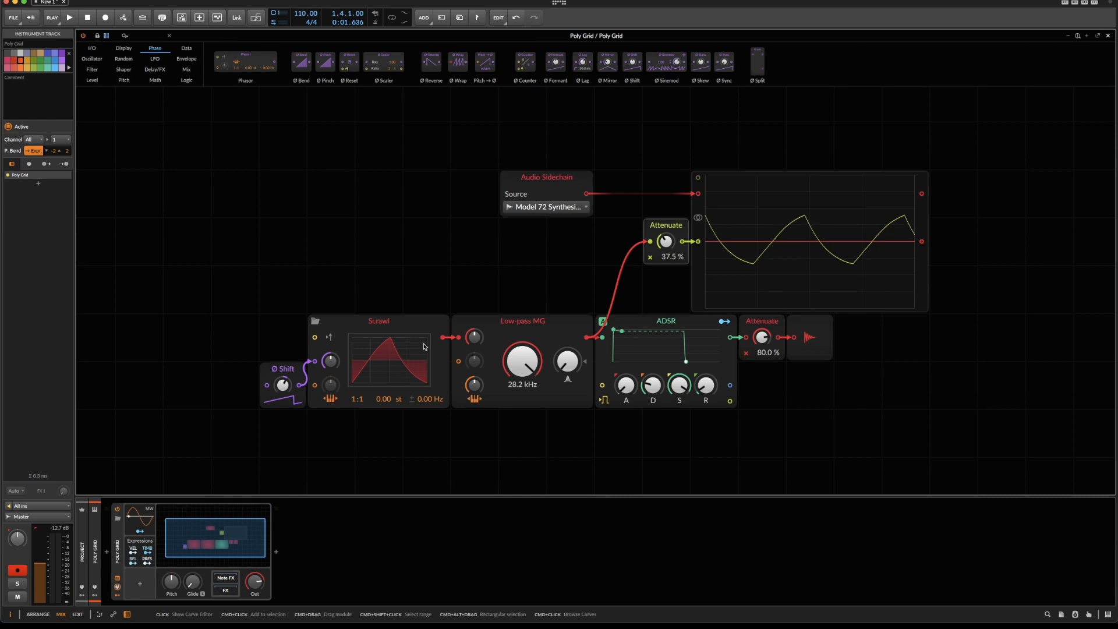
Duplicate the Scrawl and Ø Shift modules and place the copy in the empty area above and left of the originals.
{"action": "left_click_drag", "start_coordinate": [225, 307], "coordinate": [343, 368]}
{"action": "key", "text": "super+d"}
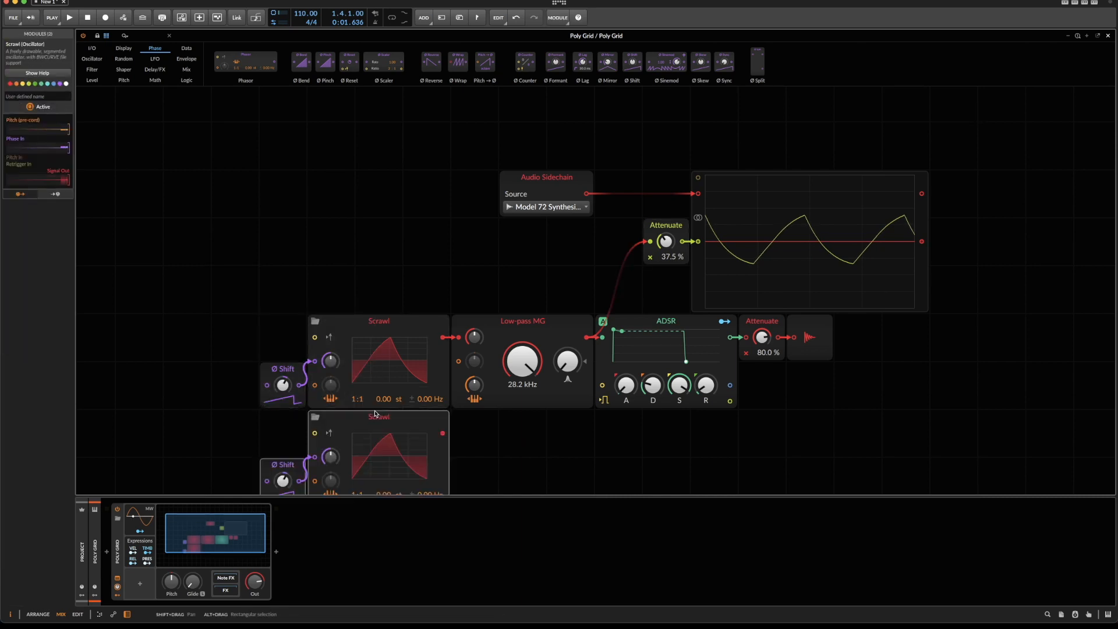
{"action": "left_click_drag", "start_coordinate": [352, 420], "coordinate": [113, 158]}
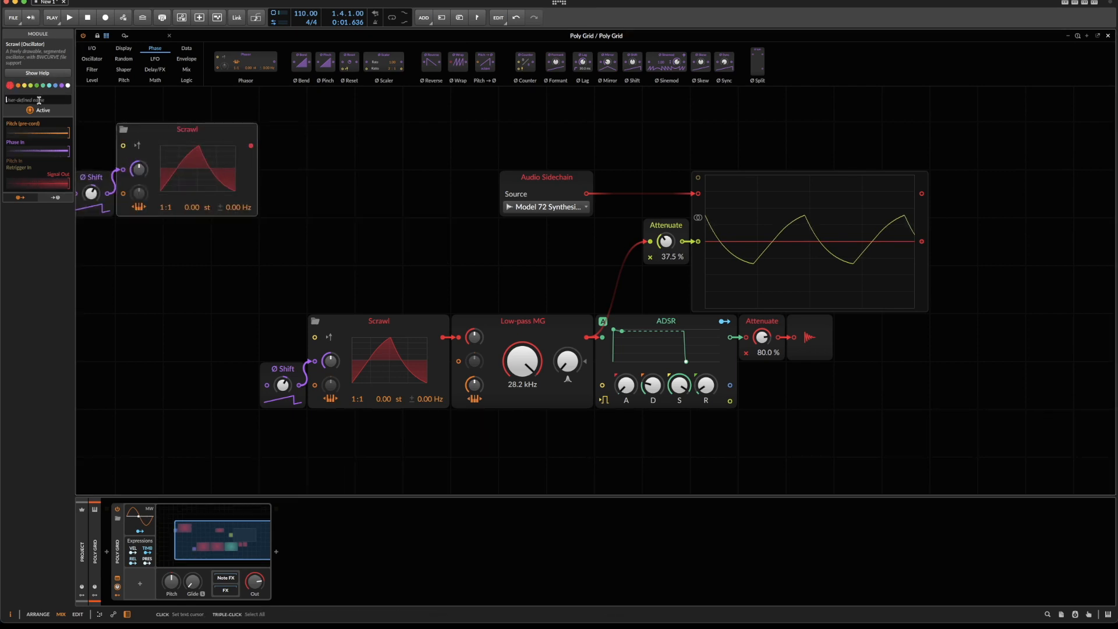
Name the duplicated Scrawl module MG Triangle.
{"action": "left_click", "coordinate": [39, 100]}
{"action": "type", "text": "MG Triangle"}
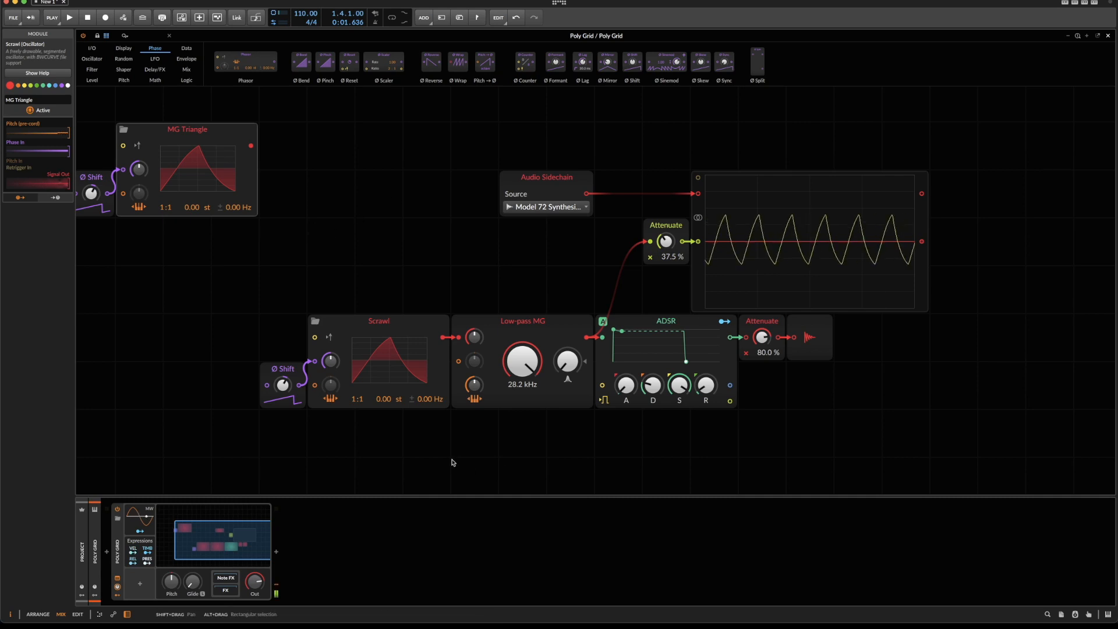
Switch the Model 72's oscillator 1 waveform to SHARKFIN, hide the plug-in window and restart playback.
{"action": "key", "text": "Right"}
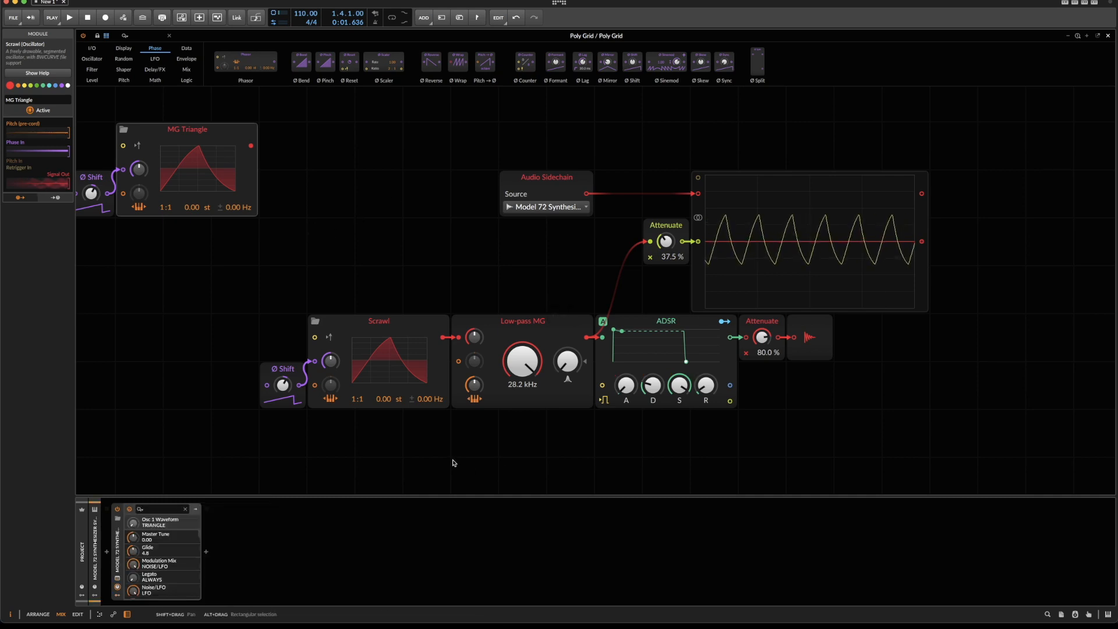
{"action": "key", "text": "alt+super+v"}
{"action": "left_click_drag", "start_coordinate": [553, 86], "coordinate": [555, 70]}
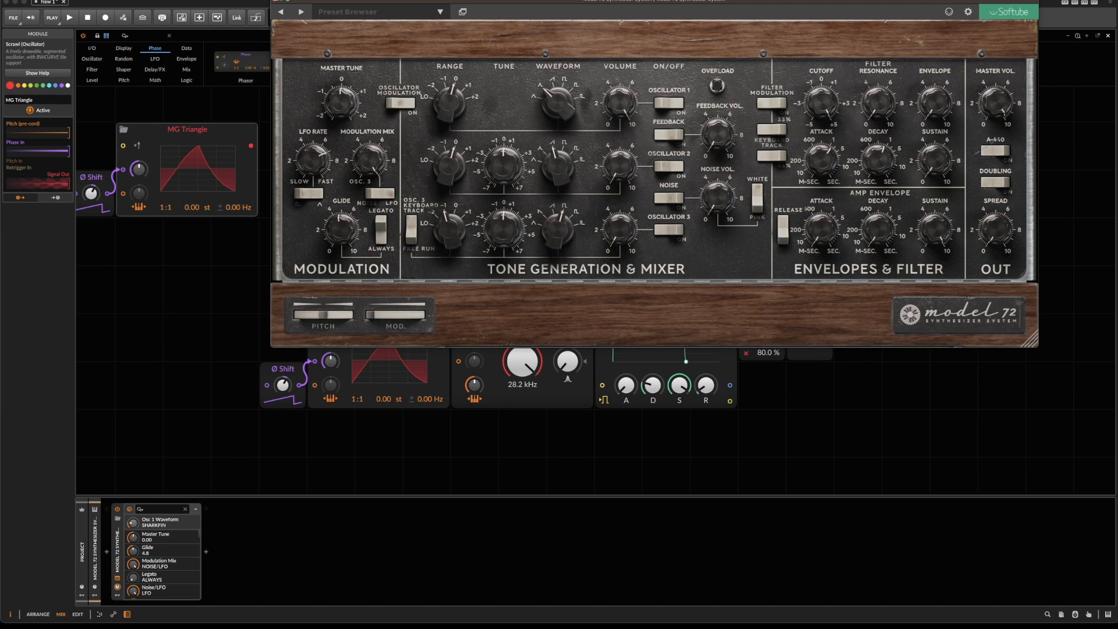
{"action": "key", "text": "alt+super+v"}
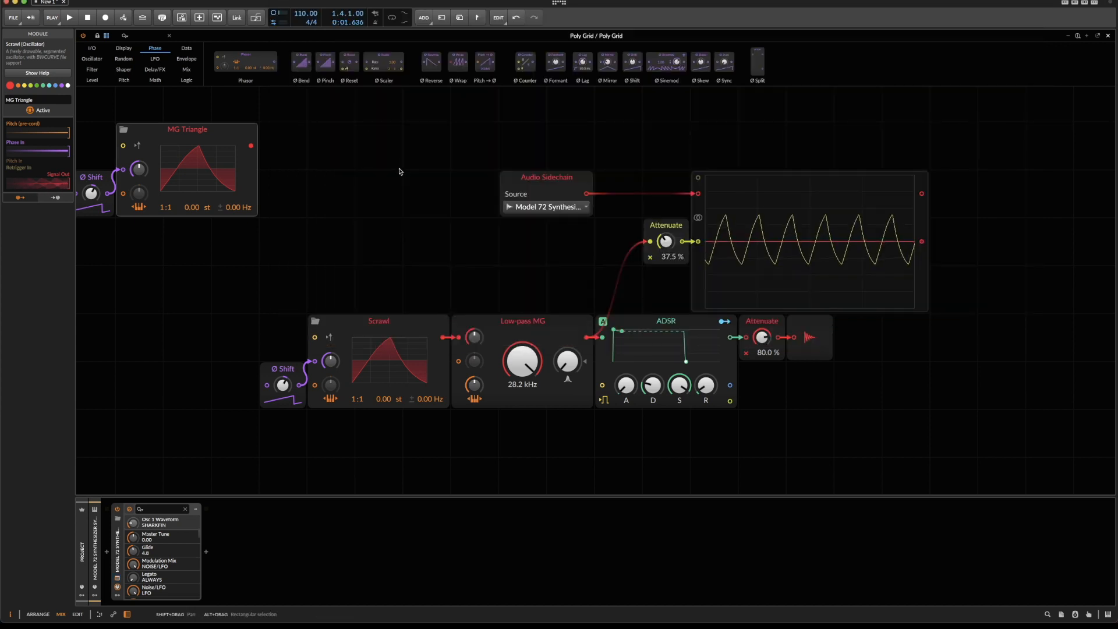
{"action": "key", "text": "space"}
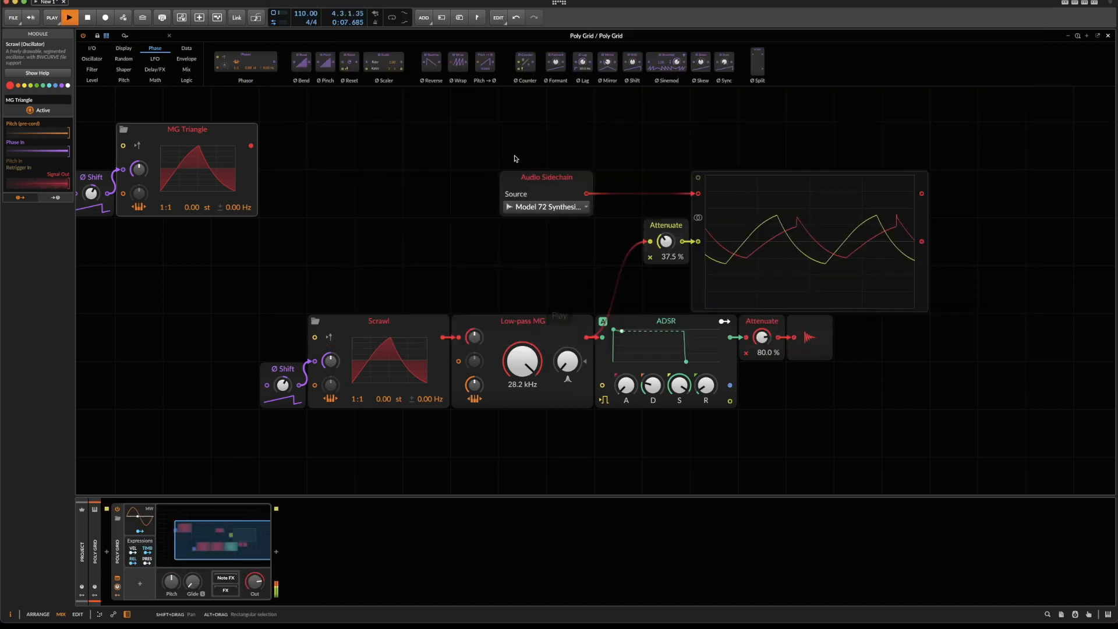
Open the original Scrawl's waveform editor, enlarge it and move it clear of the oscilloscope.
{"action": "left_click", "coordinate": [407, 352]}
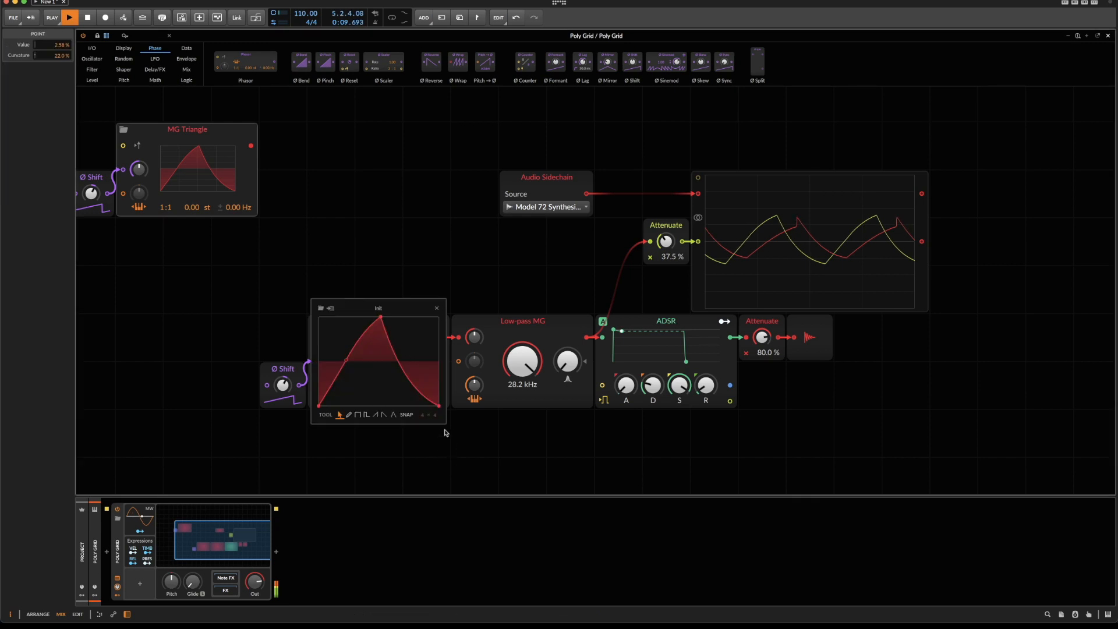
{"action": "left_click_drag", "start_coordinate": [445, 425], "coordinate": [597, 537]}
{"action": "left_click_drag", "start_coordinate": [465, 245], "coordinate": [513, 130]}
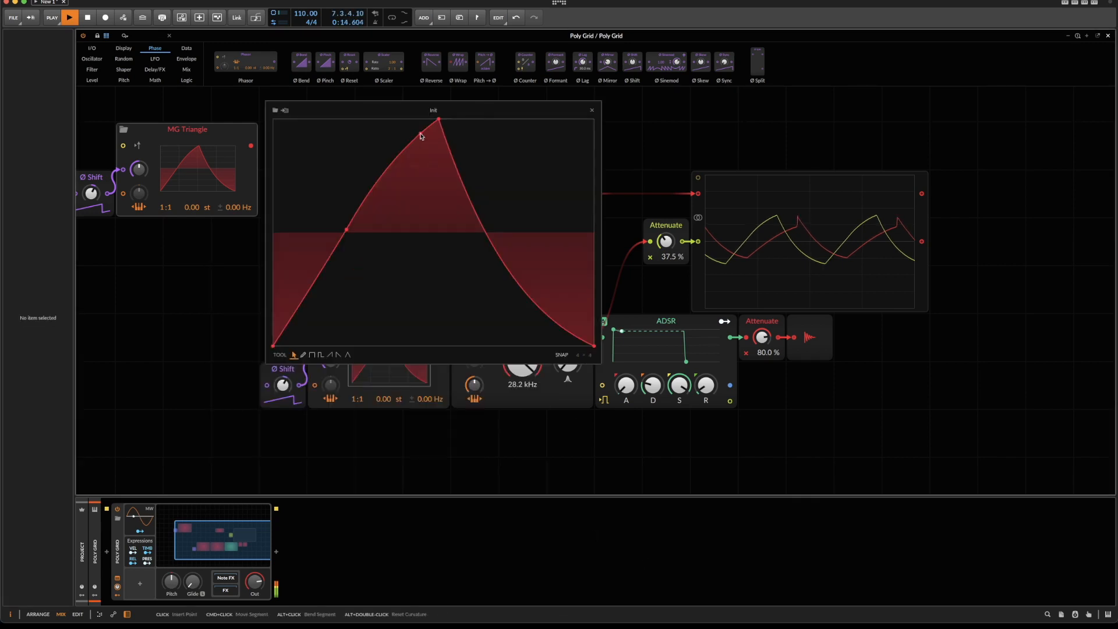
In the Scrawl waveform, add a shoulder point directly below the peak, remove the mid-rise point and bend the rising segment.
{"action": "left_click_drag", "start_coordinate": [421, 134], "coordinate": [441, 164]}
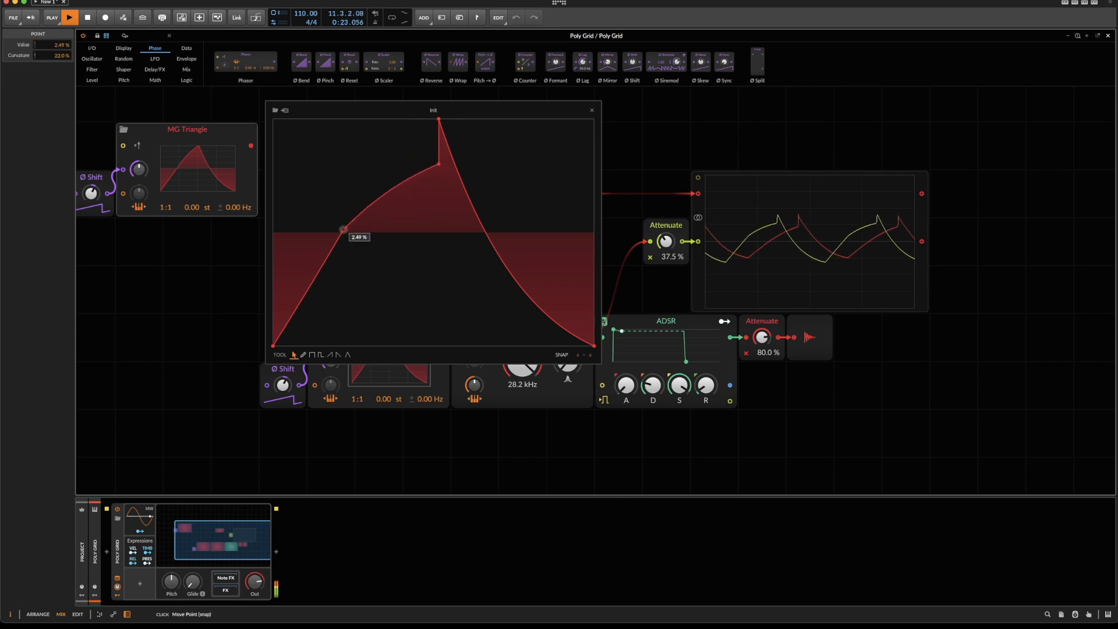
{"action": "double_click", "coordinate": [346, 230]}
{"action": "left_click_drag", "start_coordinate": [368, 241], "coordinate": [368, 216]}
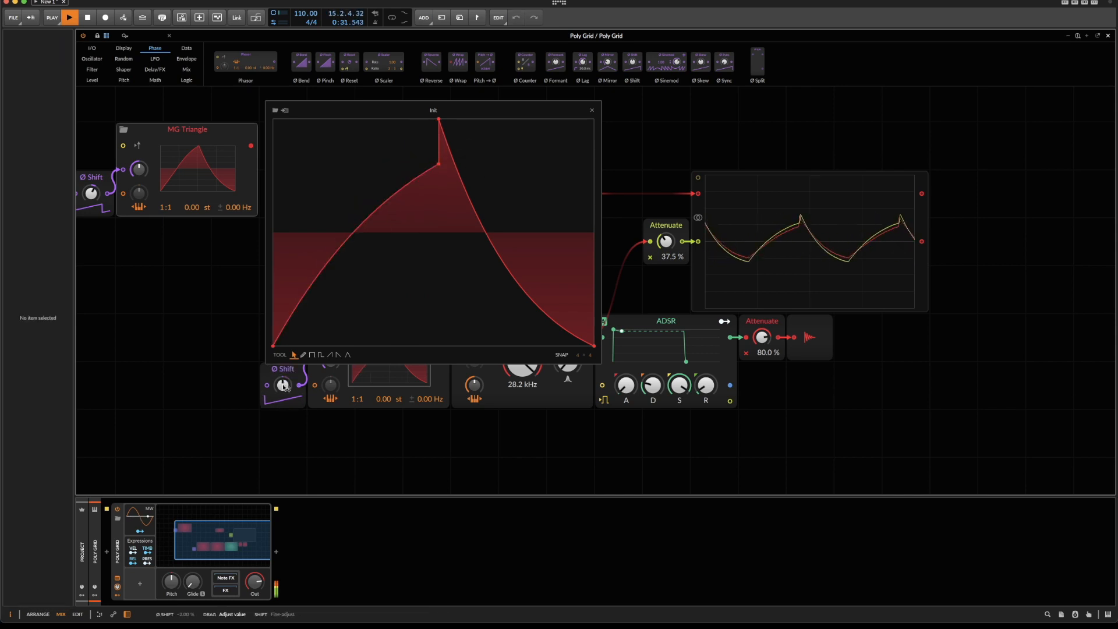
Lower the shoulder point to 40.3 %, give the rise a slight bend, set the oscilloscope's Attenuate to 34.0 % and close the waveform editor.
{"action": "left_click_drag", "start_coordinate": [668, 248], "coordinate": [667, 254]}
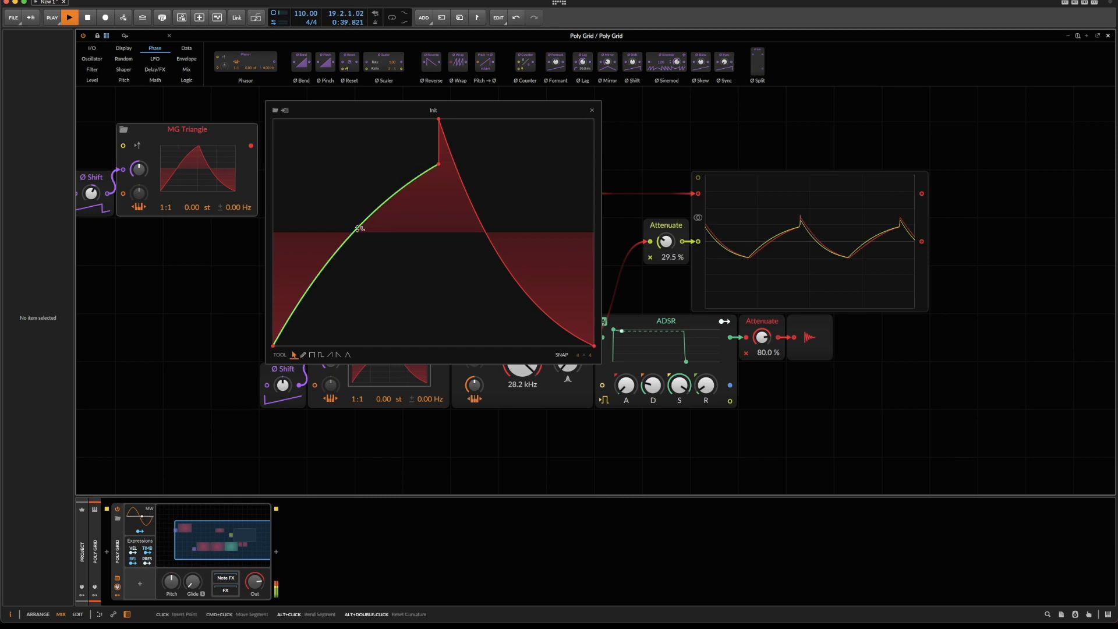
{"action": "double_click", "coordinate": [367, 218], "text": "alt"}
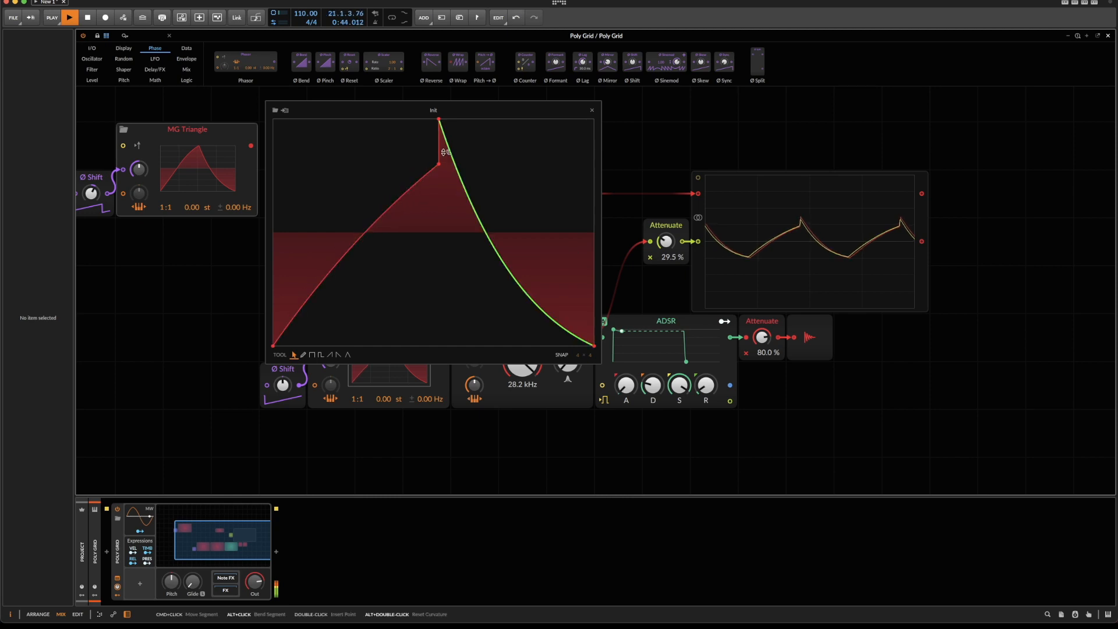
{"action": "left_click_drag", "start_coordinate": [438, 163], "coordinate": [438, 187]}
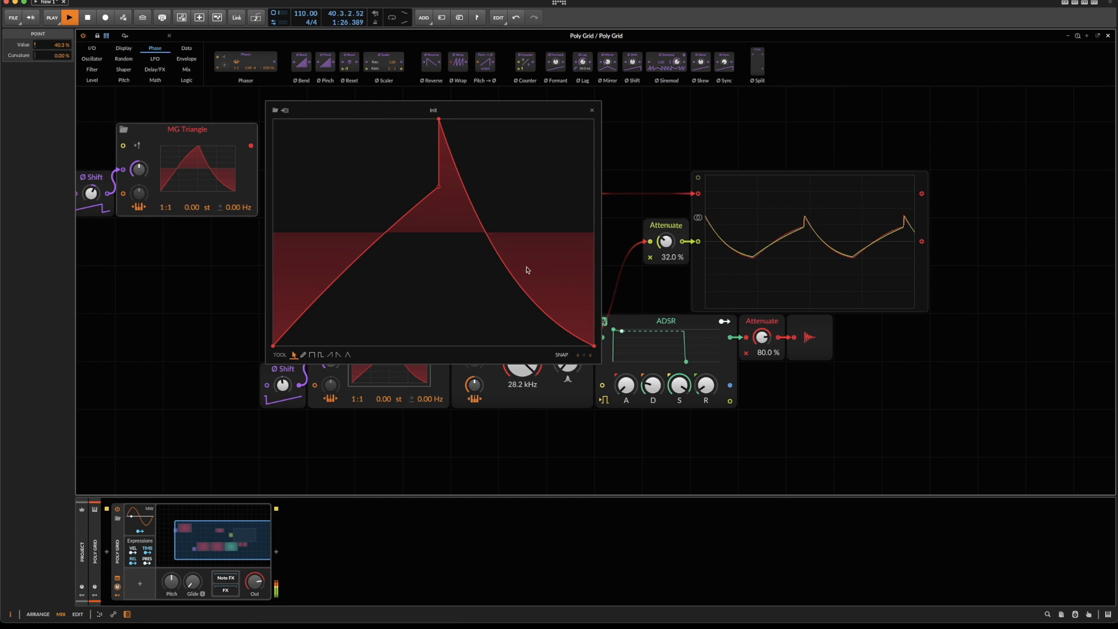
{"action": "left_click_drag", "start_coordinate": [389, 229], "coordinate": [387, 221]}
{"action": "left_click_drag", "start_coordinate": [666, 241], "coordinate": [666, 238]}
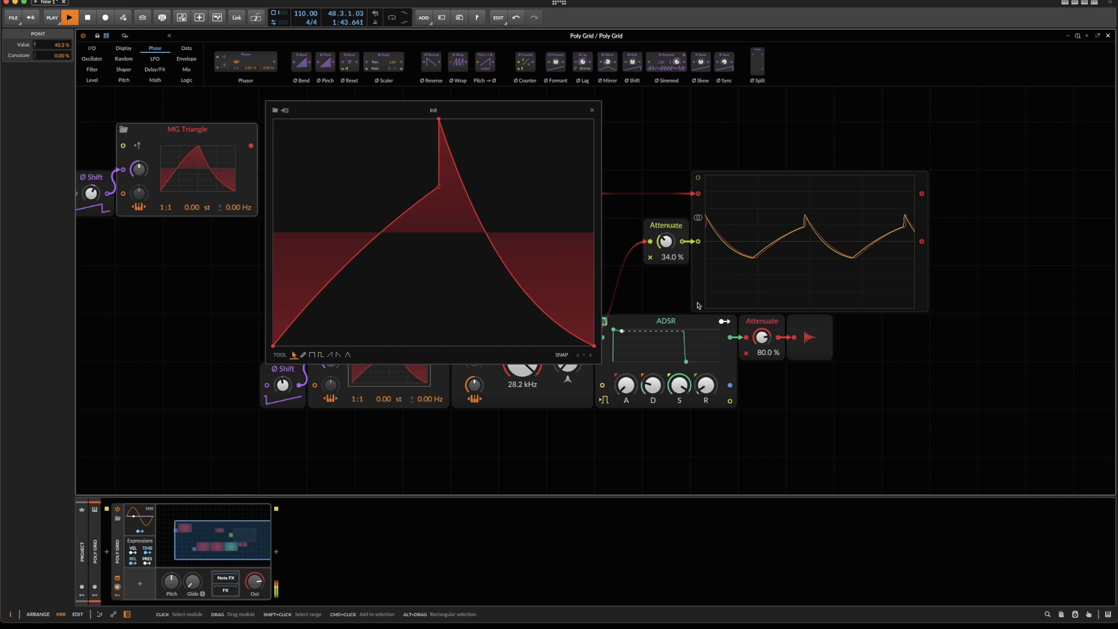
{"action": "left_click", "coordinate": [593, 110]}
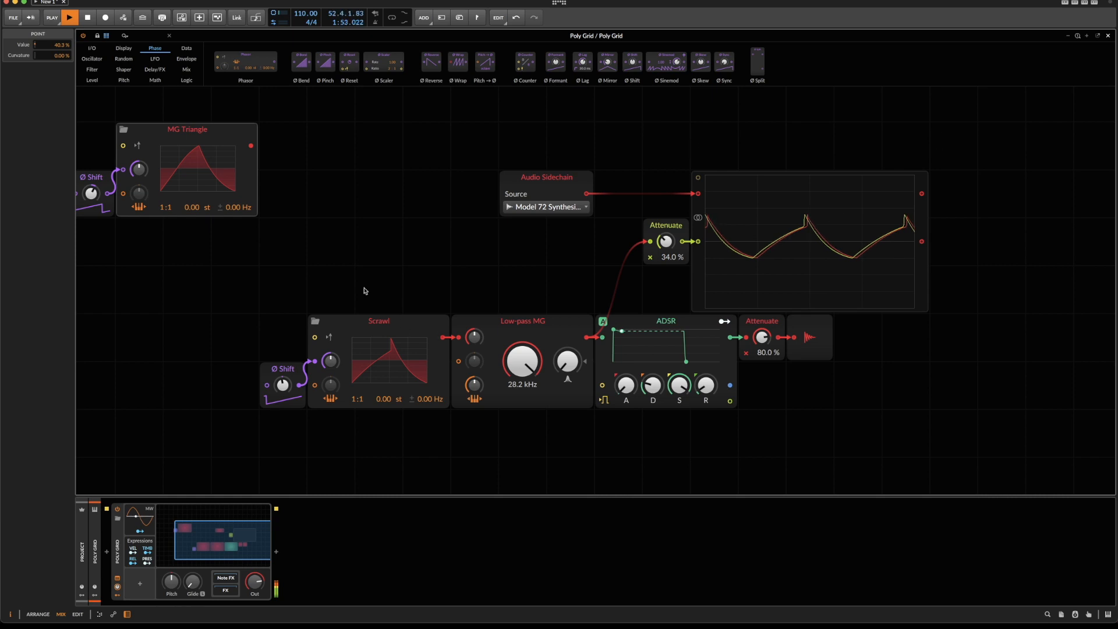
Deactivate and reactivate the Ø Shift, Scrawl and Low-pass MG modules together to offset the Poly Grid trace from the sidechain trace.
{"action": "left_click_drag", "start_coordinate": [282, 311], "coordinate": [488, 395]}
{"action": "key", "text": "alt+a"}
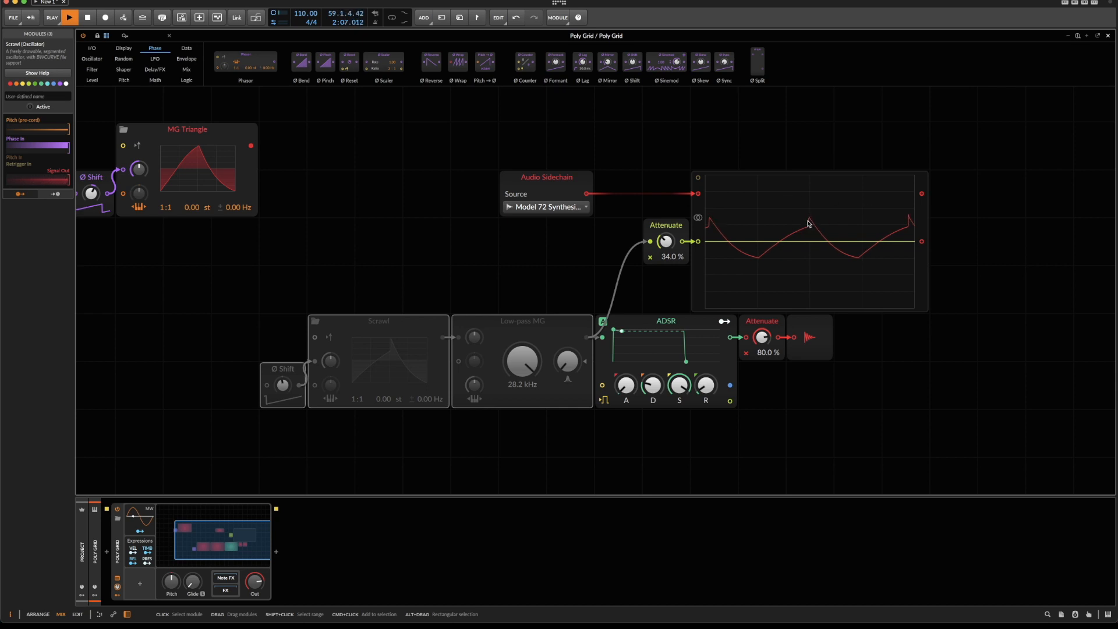
{"action": "key", "text": "alt+a"}
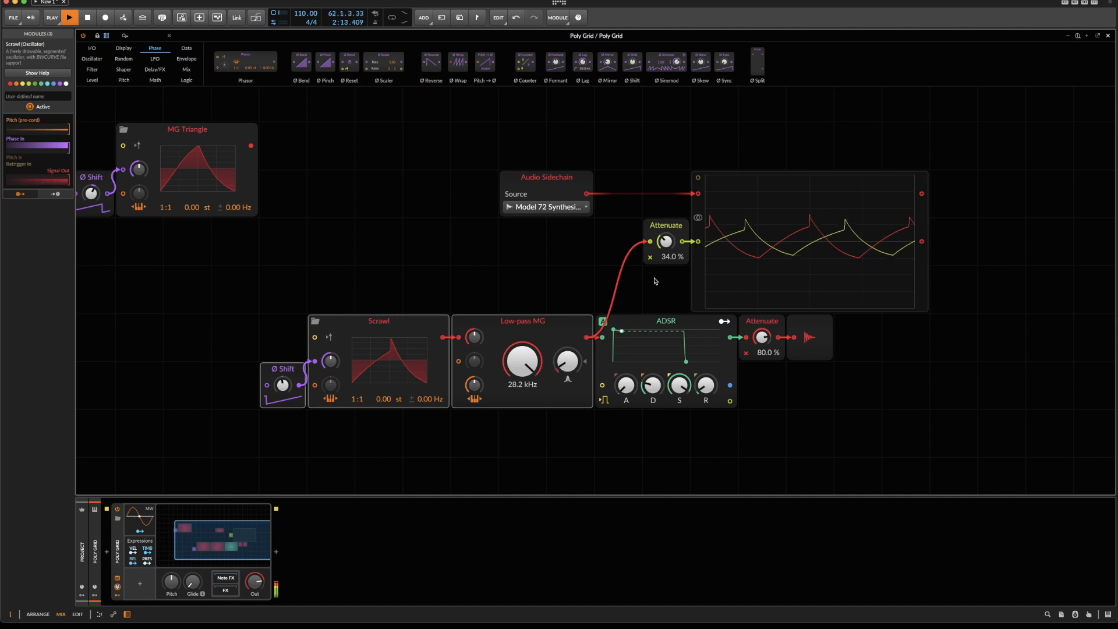
Set the oscilloscope's Attenuate to 41.0 % and fine-tune the Low-pass MG resonance to match the reference sharkfin's peak.
{"action": "left_click_drag", "start_coordinate": [665, 249], "coordinate": [665, 245]}
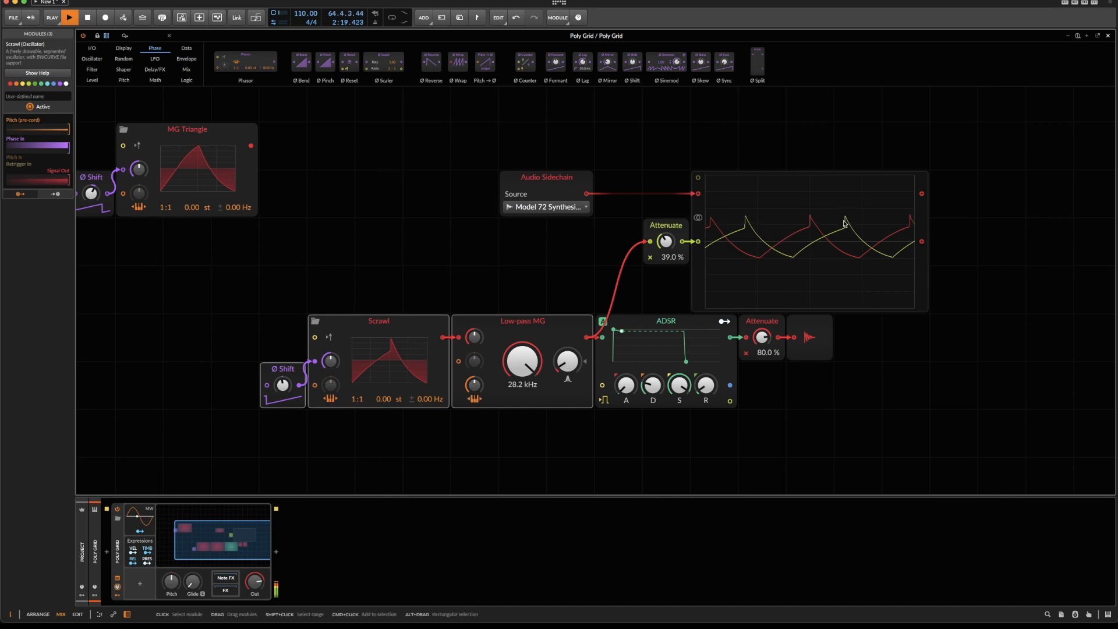
{"action": "left_click_drag", "start_coordinate": [568, 365], "coordinate": [568, 361]}
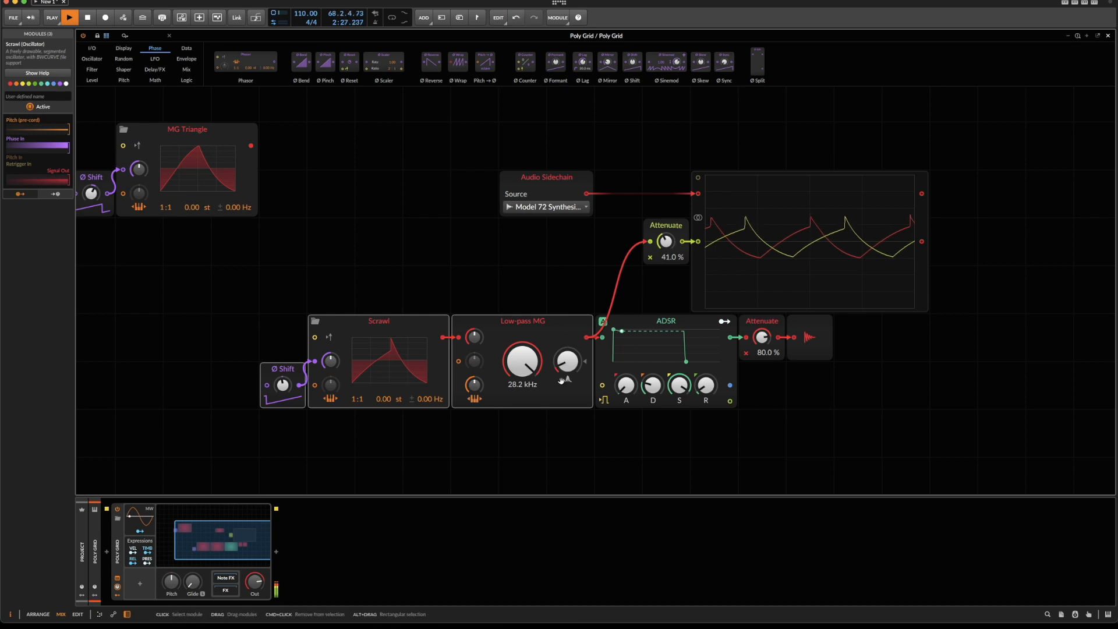
{"action": "left_click_drag", "start_coordinate": [568, 366], "coordinate": [564, 365]}
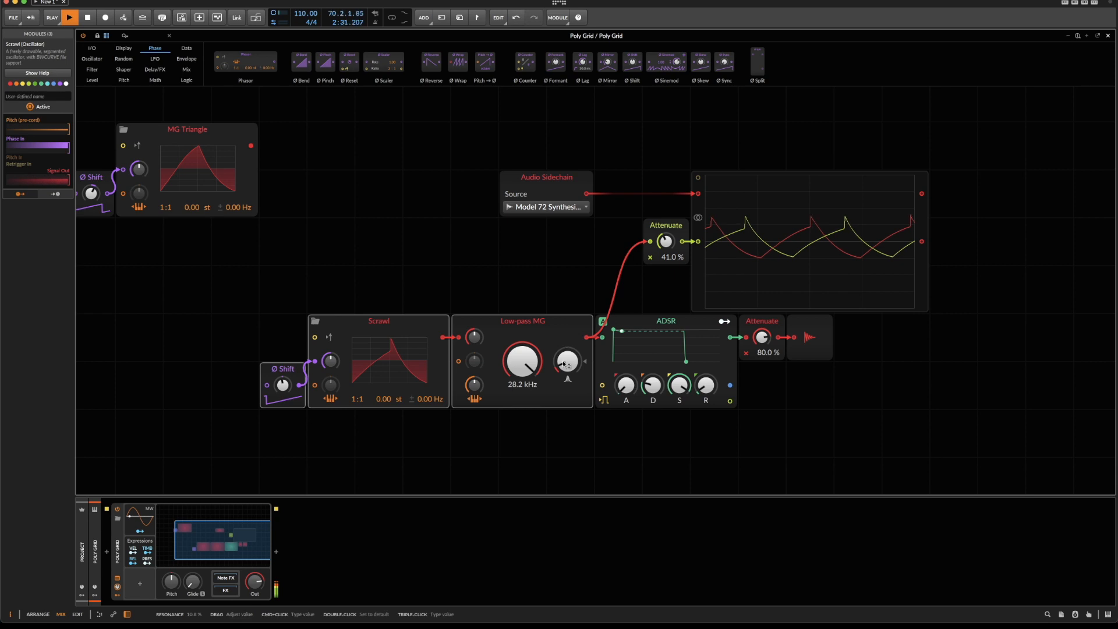
{"action": "key", "text": "Escape"}
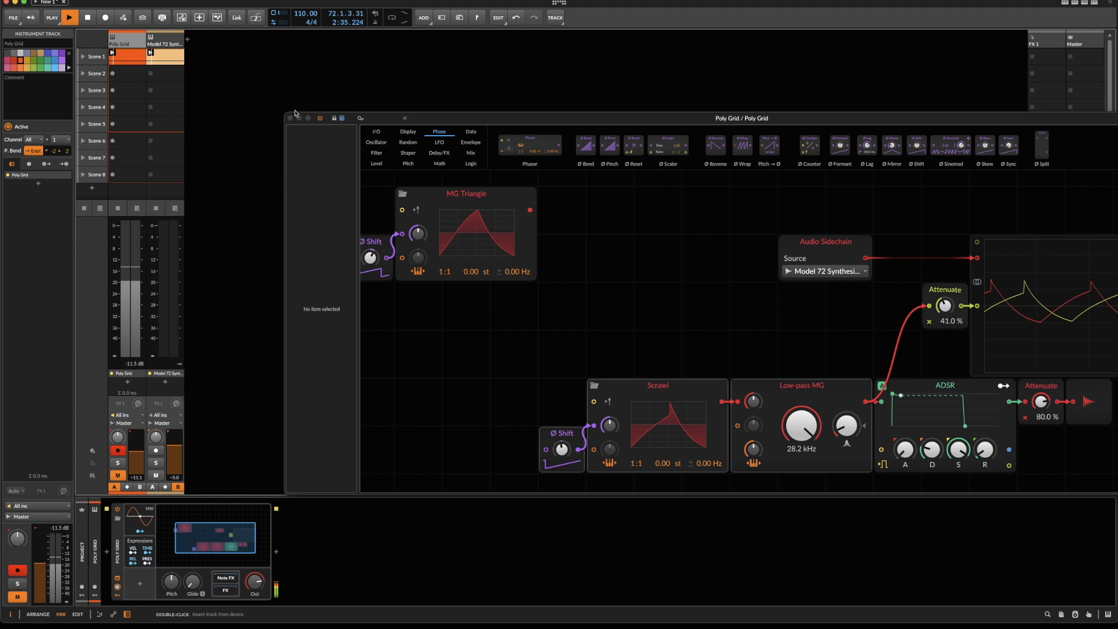
{"action": "left_click", "coordinate": [290, 119]}
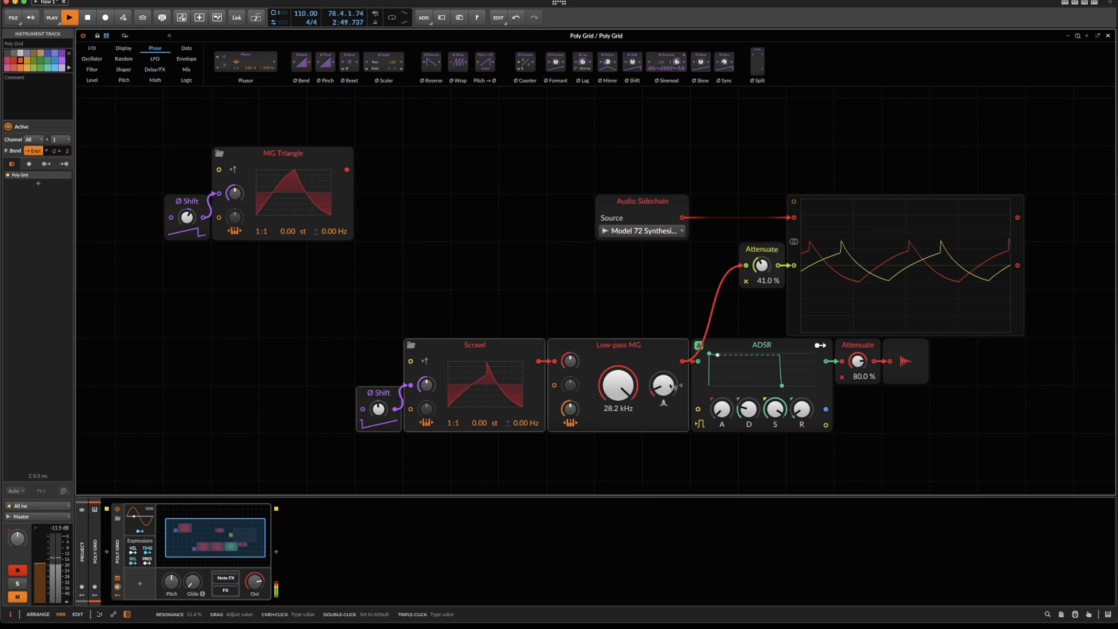
{"action": "left_click_drag", "start_coordinate": [671, 386], "coordinate": [672, 387]}
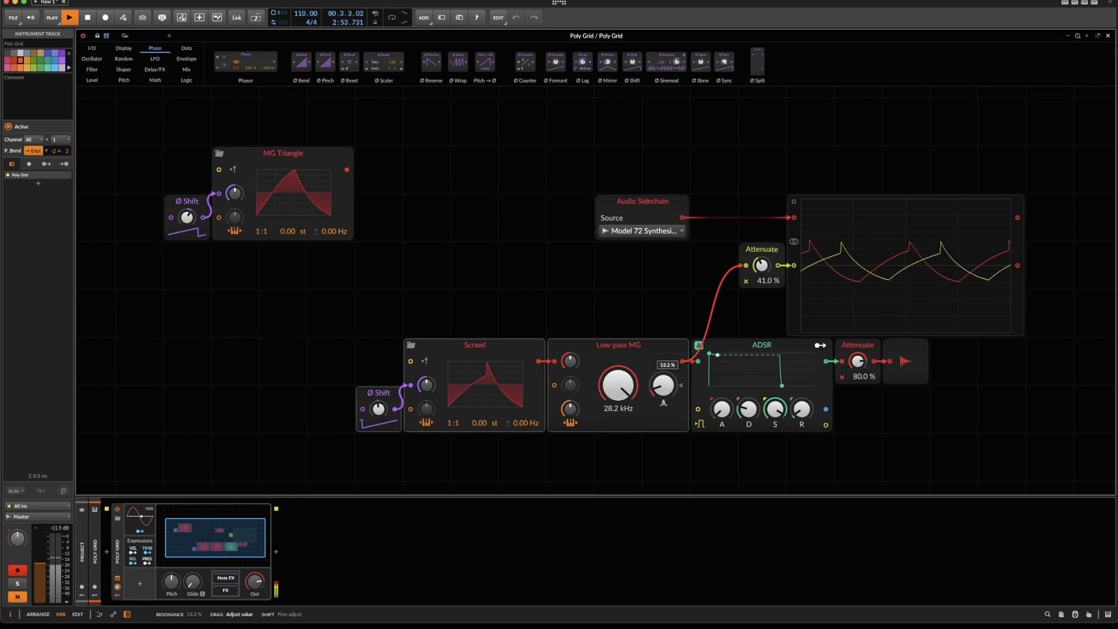
{"action": "left_click_drag", "start_coordinate": [663, 386], "coordinate": [662, 387]}
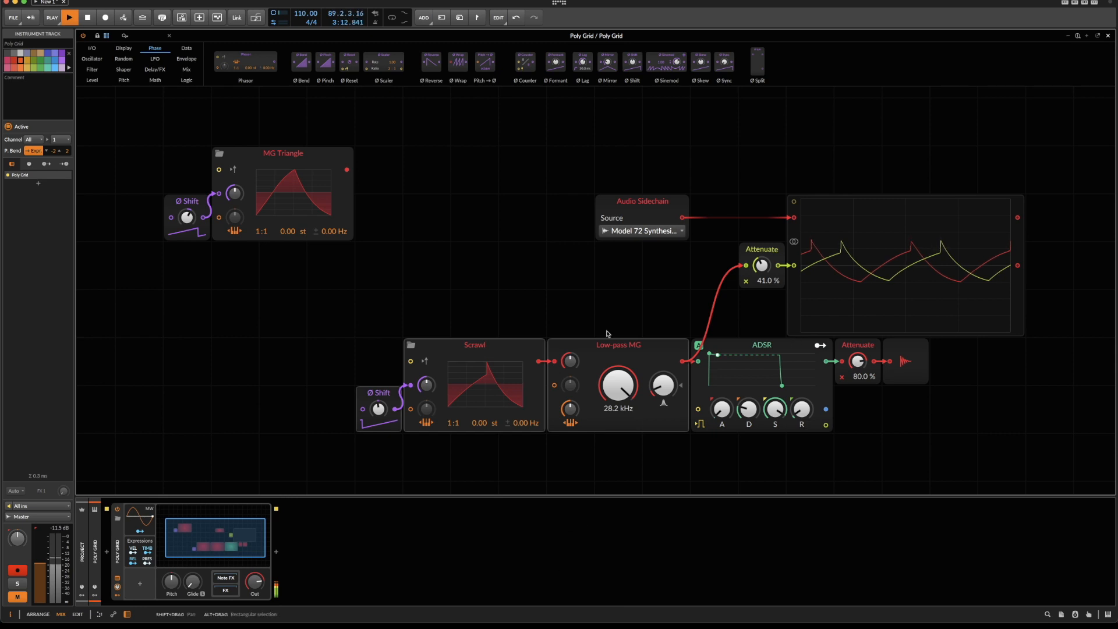
Restart playback with the Poly Grid track unmuted and set the Low-pass MG cutoff to 33.5 kHz.
{"action": "key", "text": "space"}
{"action": "key", "text": "space"}
{"action": "key", "text": "m"}
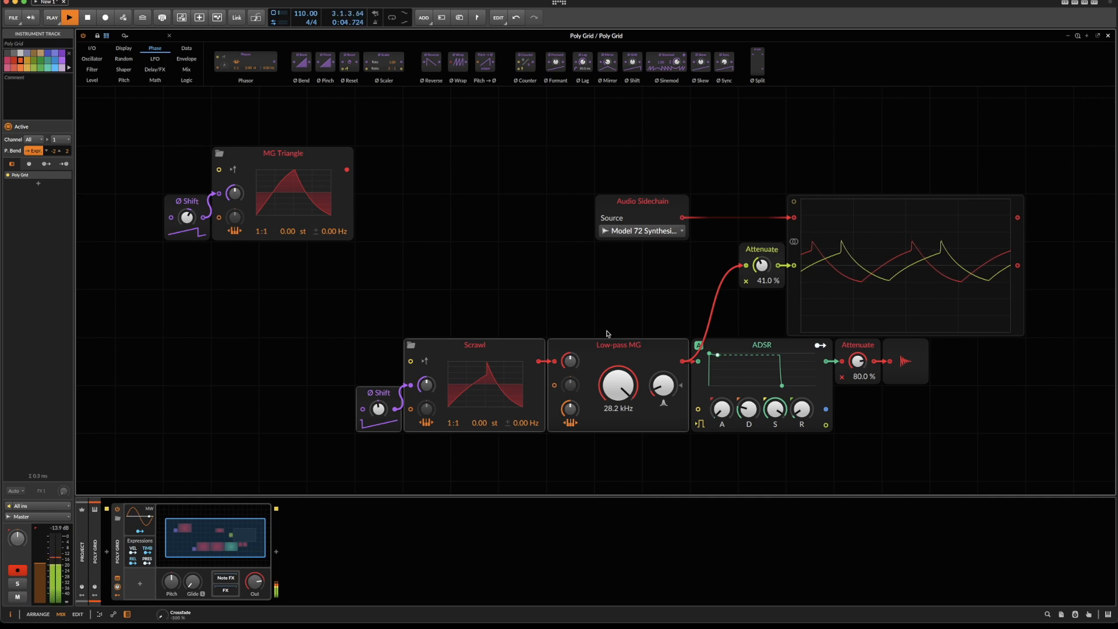
{"action": "left_click_drag", "start_coordinate": [619, 385], "coordinate": [617, 381]}
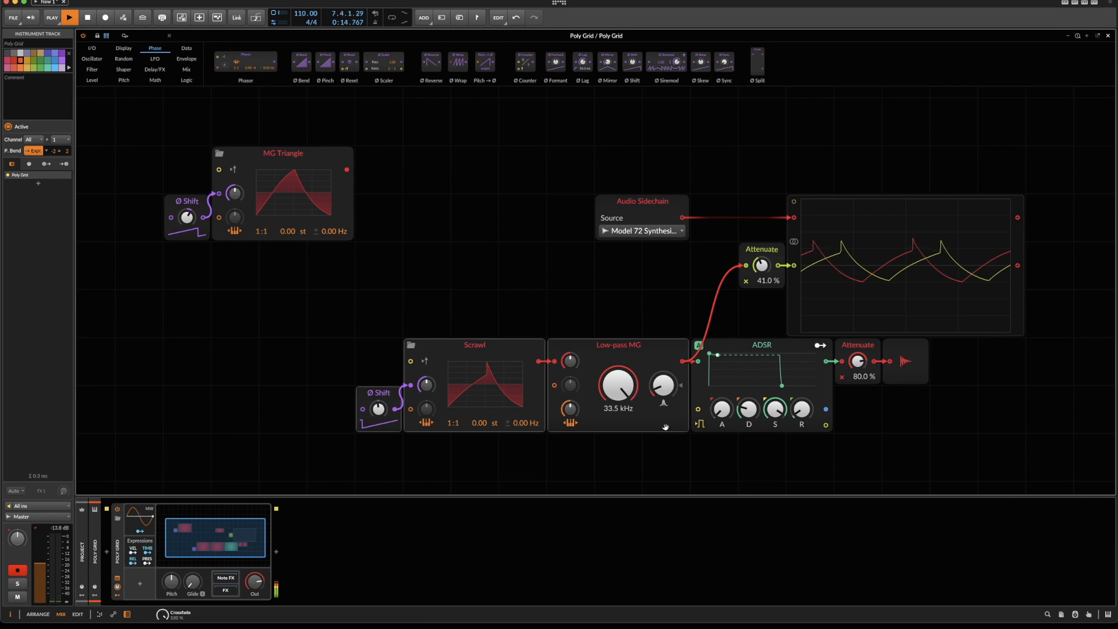
Raise the shoulder point in the original Scrawl's waveform to 46.5 %, undoing a trial lower position, and close the waveform editor.
{"action": "left_click", "coordinate": [475, 384]}
{"action": "left_click_drag", "start_coordinate": [476, 368], "coordinate": [476, 365]}
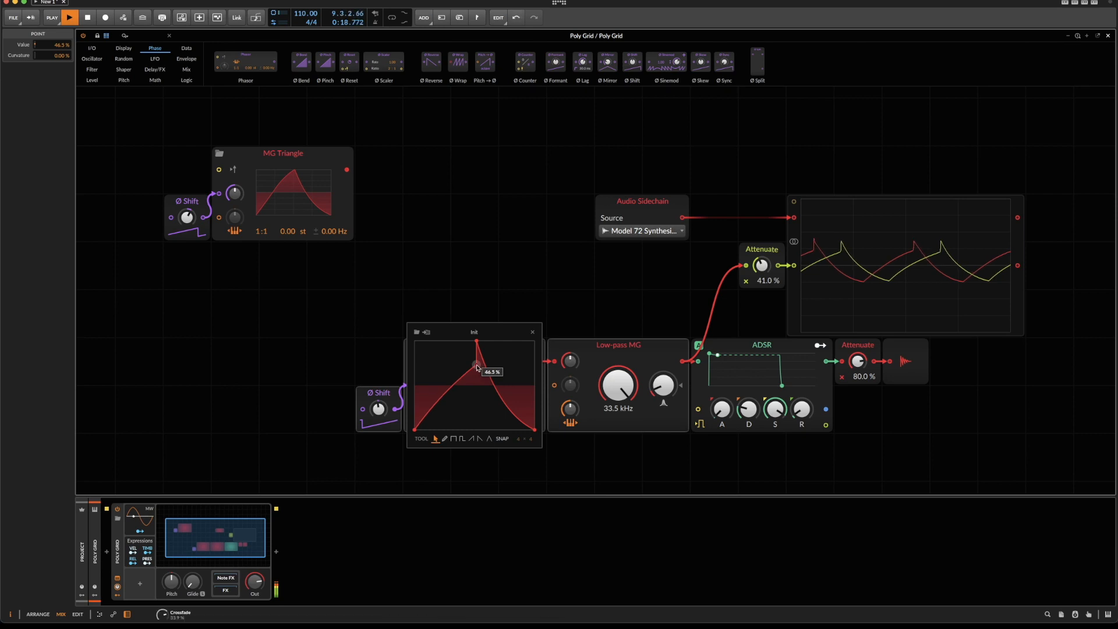
{"action": "left_click_drag", "start_coordinate": [477, 367], "coordinate": [476, 371]}
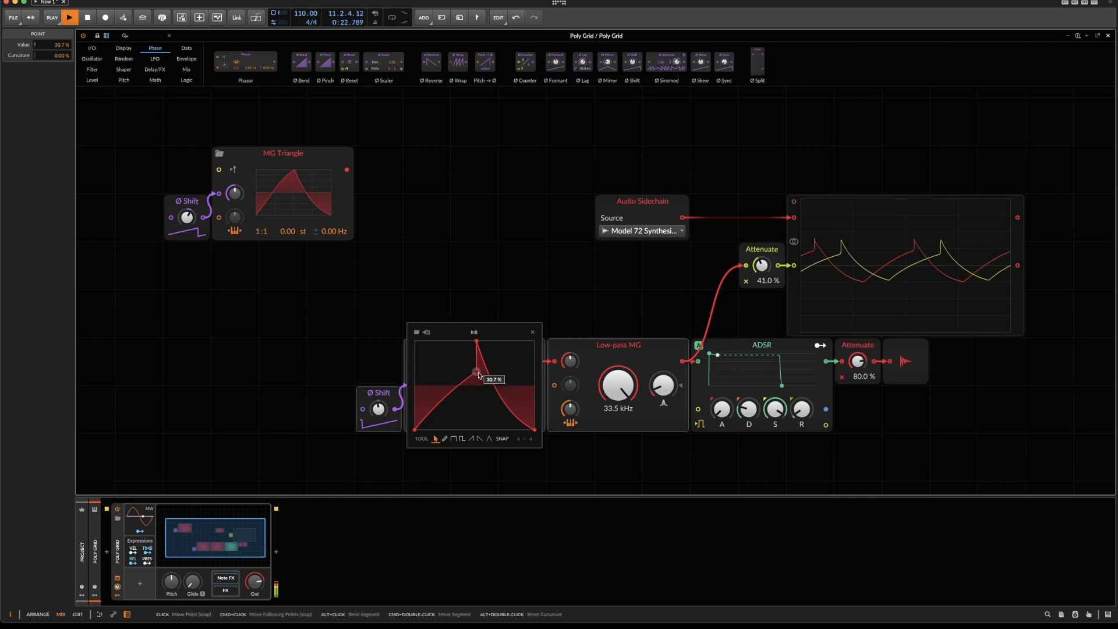
{"action": "key", "text": "super+z"}
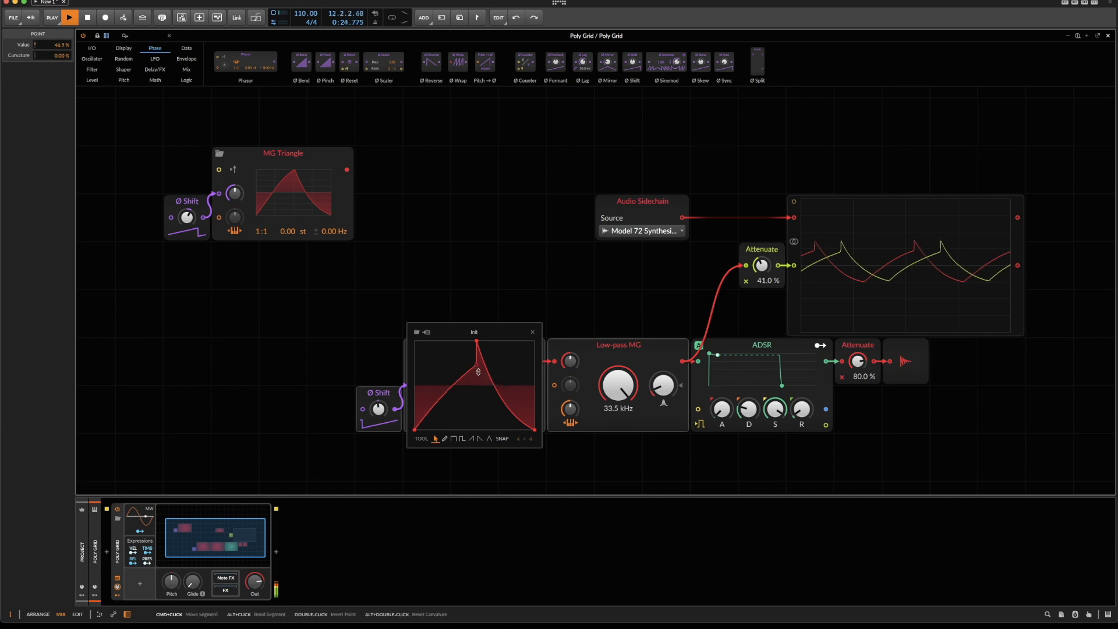
{"action": "left_click", "coordinate": [531, 333]}
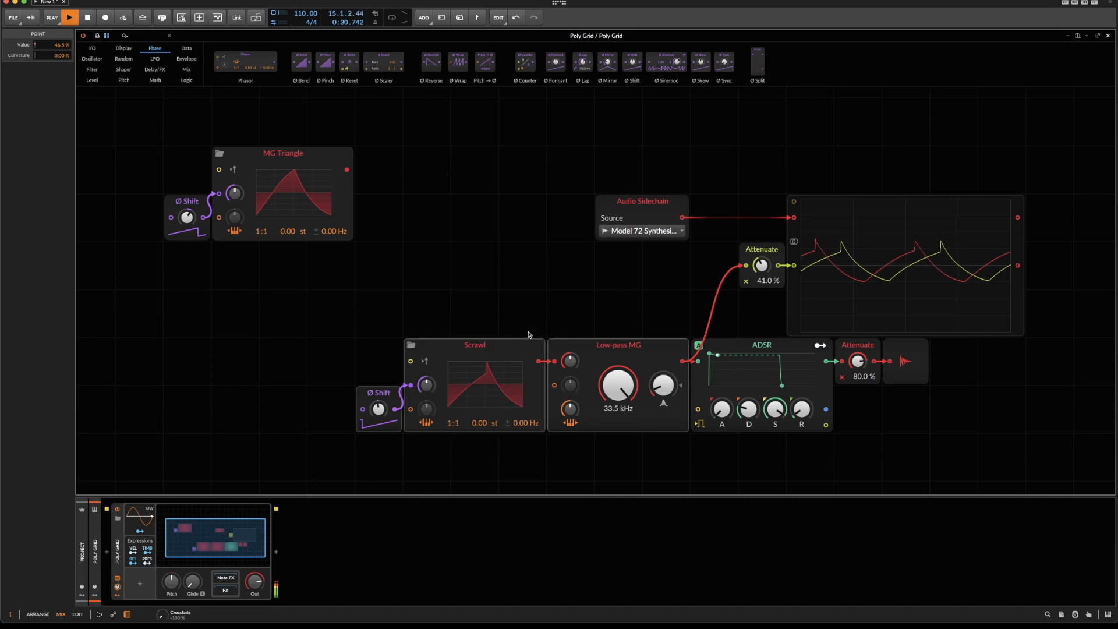
Replay the notes to compare the Poly Grid sharkfin with the Model 72, and stop playback.
{"action": "key", "text": "space"}
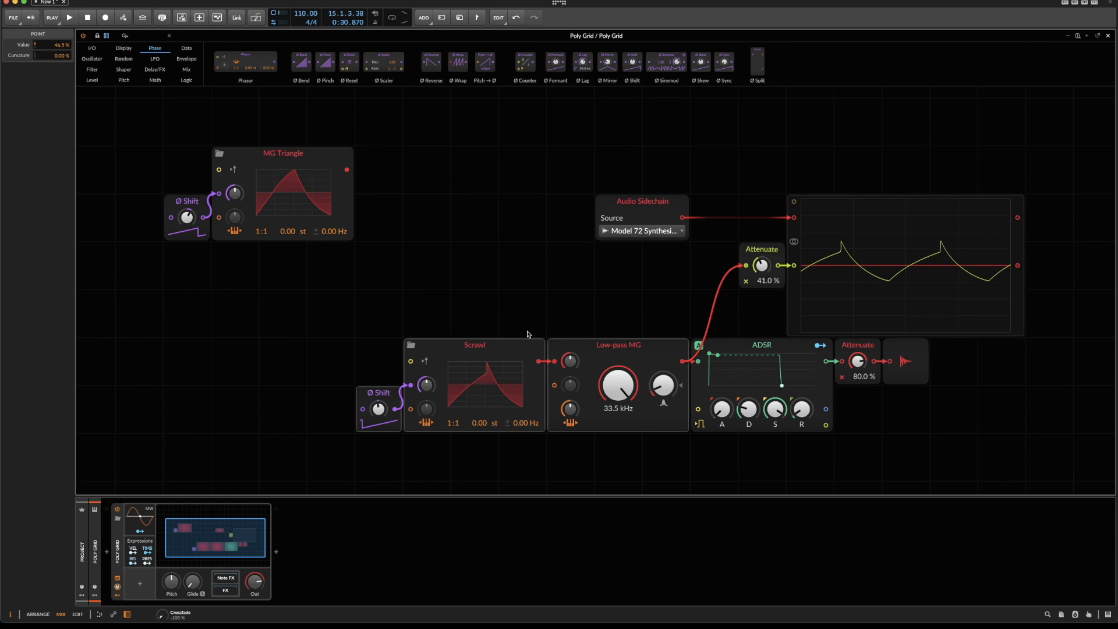
{"action": "key", "text": "space"}
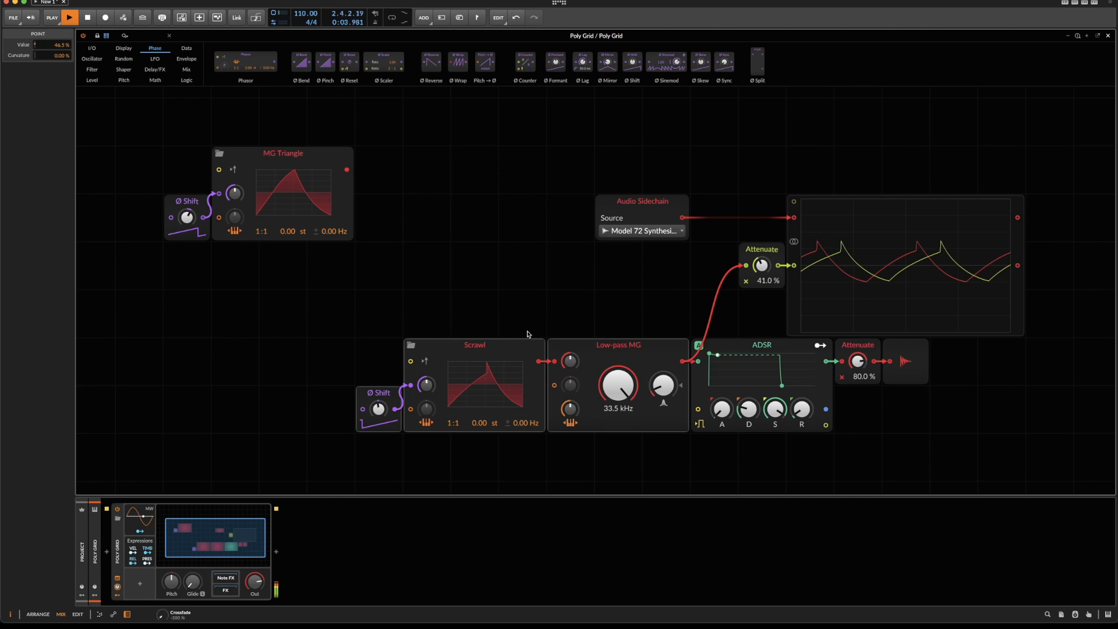
{"action": "key", "text": "space"}
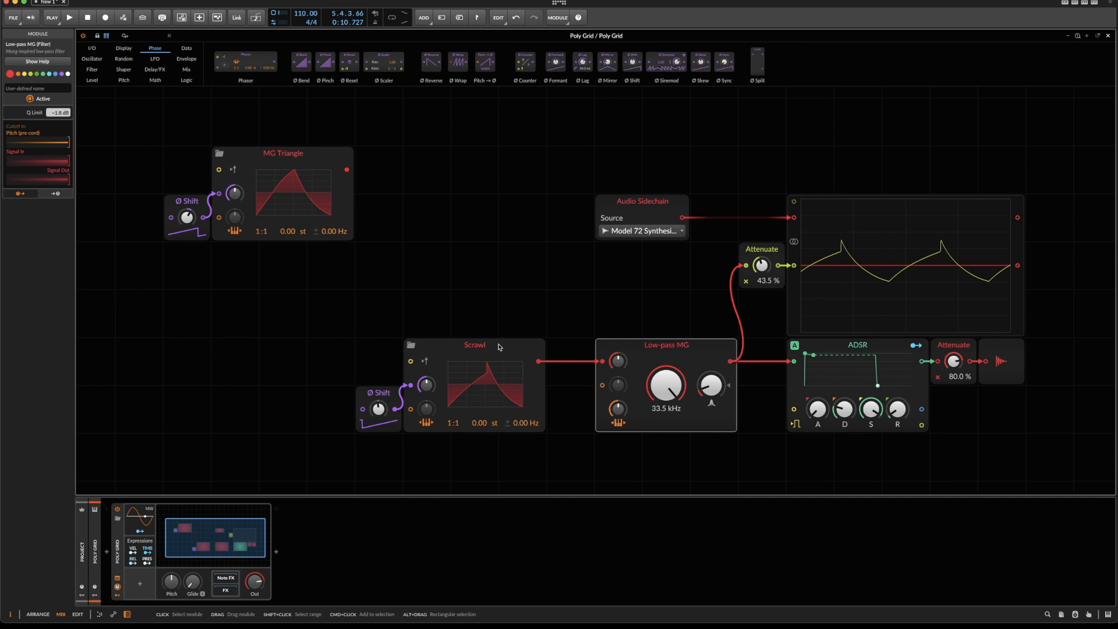
Duplicate the Scrawl and Ø Shift modules and place the copy directly below MG Triangle.
{"action": "left_click_drag", "start_coordinate": [355, 324], "coordinate": [546, 495]}
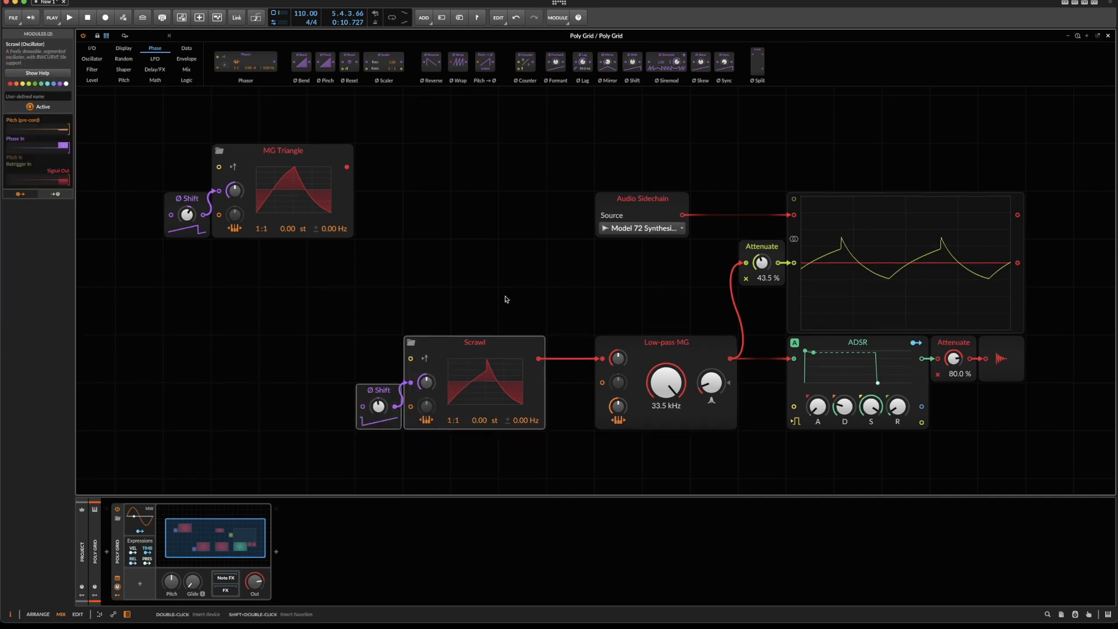
{"action": "key", "text": "super+d"}
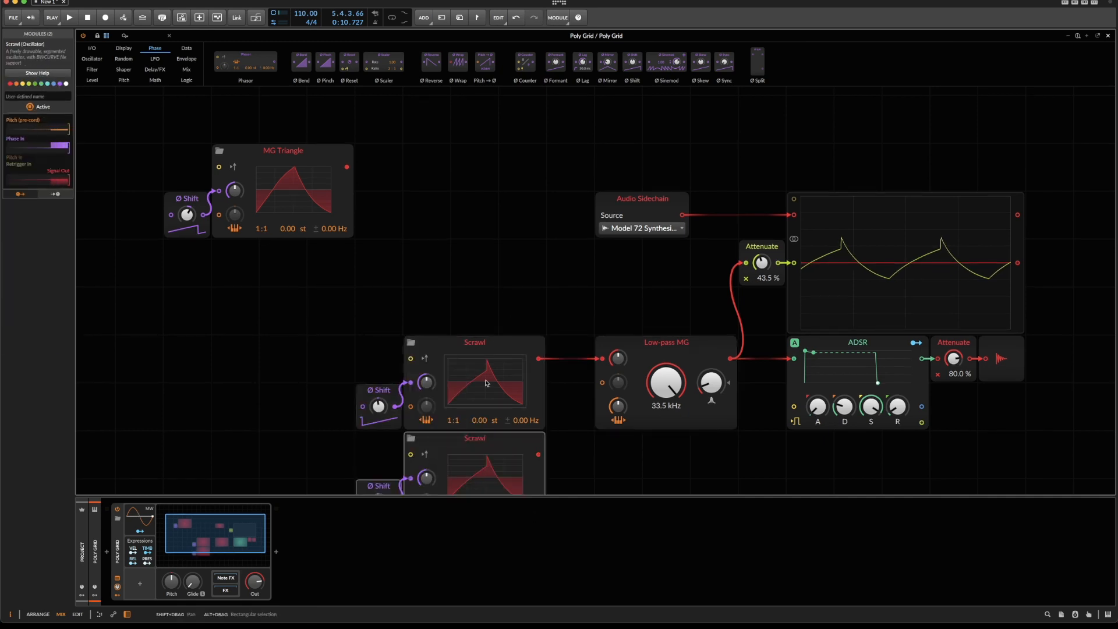
{"action": "left_click_drag", "start_coordinate": [483, 435], "coordinate": [283, 251]}
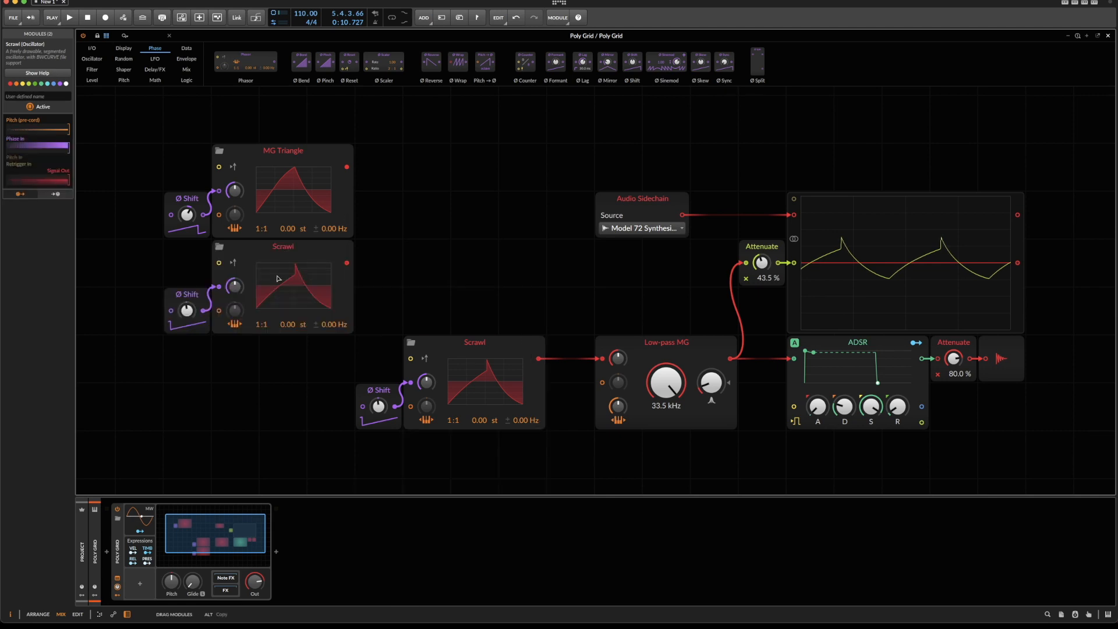
Delete the Ø Shift modules feeding MG Triangle and the new Scrawl copy, and move both oscillators farther from the main signal chain.
{"action": "left_click_drag", "start_coordinate": [158, 166], "coordinate": [198, 374]}
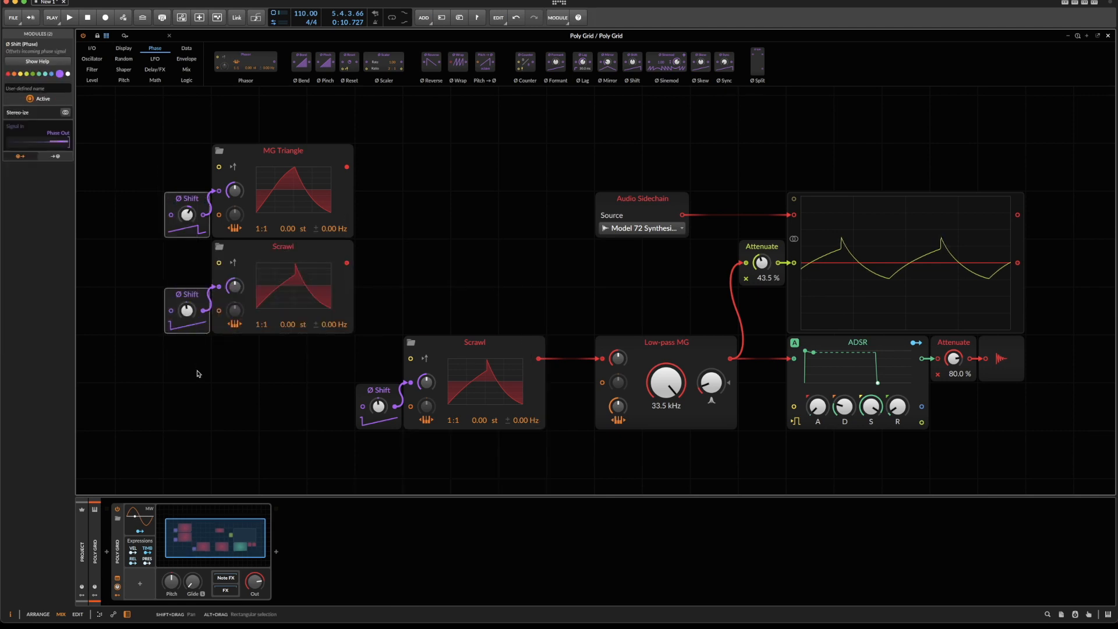
{"action": "key", "text": "Delete"}
{"action": "left_click_drag", "start_coordinate": [174, 449], "coordinate": [217, 108]}
Name the duplicated Scrawl module Shark Fin.
{"action": "left_click", "coordinate": [232, 207]}
{"action": "left_click", "coordinate": [54, 99]}
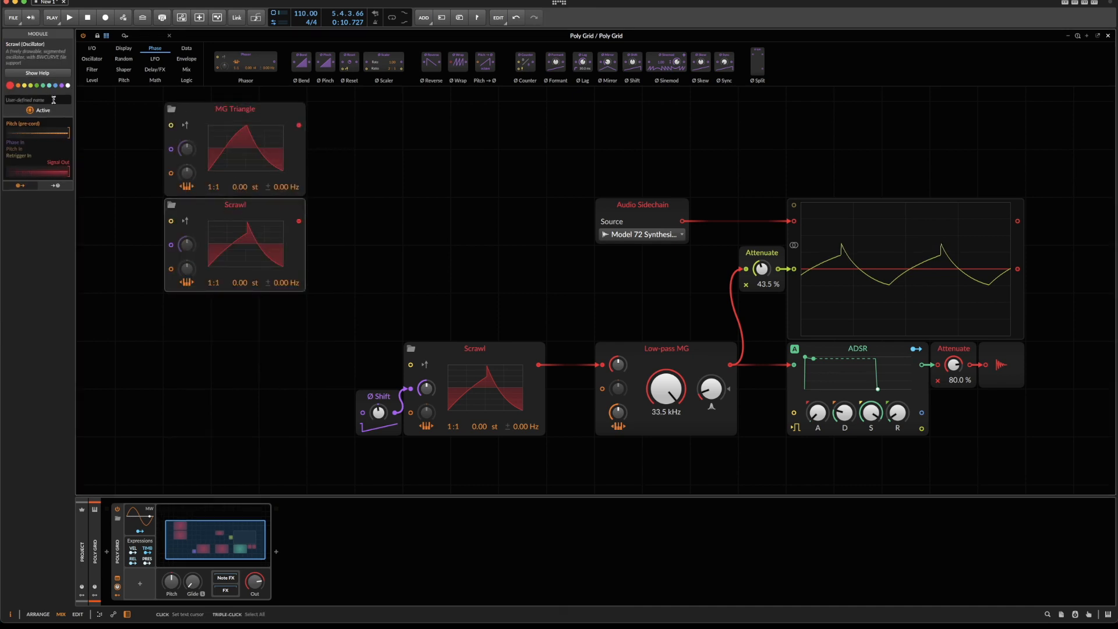
{"action": "type", "text": "Shark Fin"}
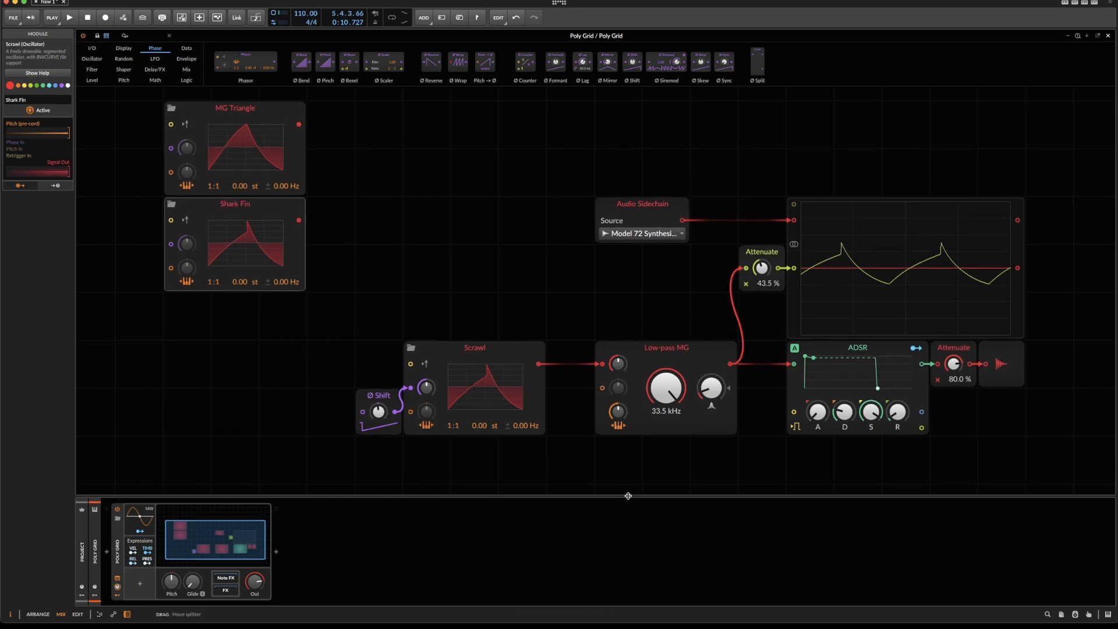
Switch the Model 72's oscillator 1 waveform to SAW, close the plug-in window and restart playback on the Poly Grid track.
{"action": "key", "text": "Up"}
{"action": "left_click", "coordinate": [563, 77]}
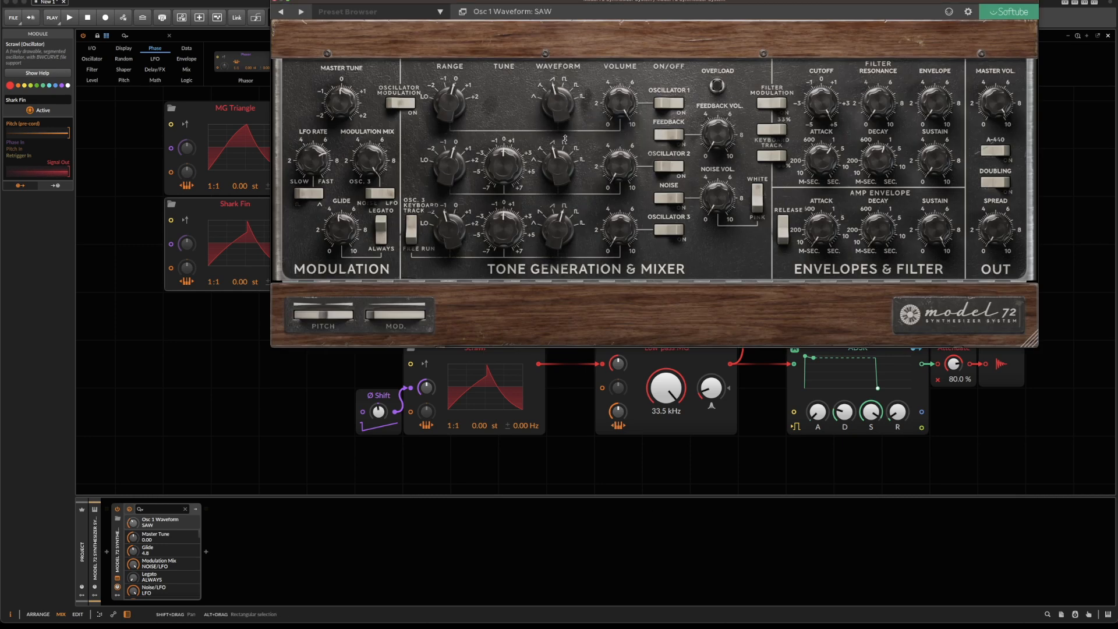
{"action": "left_click", "coordinate": [276, 2]}
{"action": "key", "text": "Down"}
{"action": "key", "text": "space"}
Reshape the original Scrawl into a falling saw with 68.0 % curvature, aligning it to the reference with Ø Shift at -37.0 % and Attenuate at 60.0 %.
{"action": "left_click", "coordinate": [457, 389]}
{"action": "left_click_drag", "start_coordinate": [474, 345], "coordinate": [415, 343]}
{"action": "left_click_drag", "start_coordinate": [379, 412], "coordinate": [379, 440]}
{"action": "left_click_drag", "start_coordinate": [762, 268], "coordinate": [761, 249]}
{"action": "left_click_drag", "start_coordinate": [448, 403], "coordinate": [446, 421]}
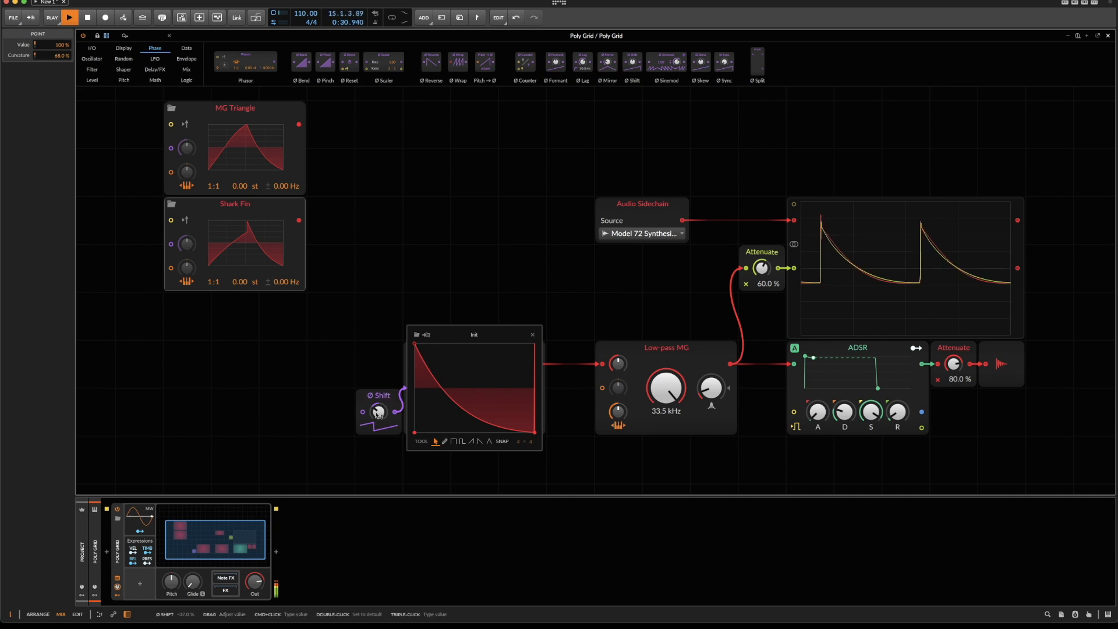
Add a point at -41.8 % on the falling curve, bend the segments on both sides of it and readjust Ø Shift to realign the traces.
{"action": "double_click", "coordinate": [460, 406]}
{"action": "left_click_drag", "start_coordinate": [438, 372], "coordinate": [436, 376]}
{"action": "left_click_drag", "start_coordinate": [496, 419], "coordinate": [493, 429]}
{"action": "left_click_drag", "start_coordinate": [379, 412], "coordinate": [379, 414]}
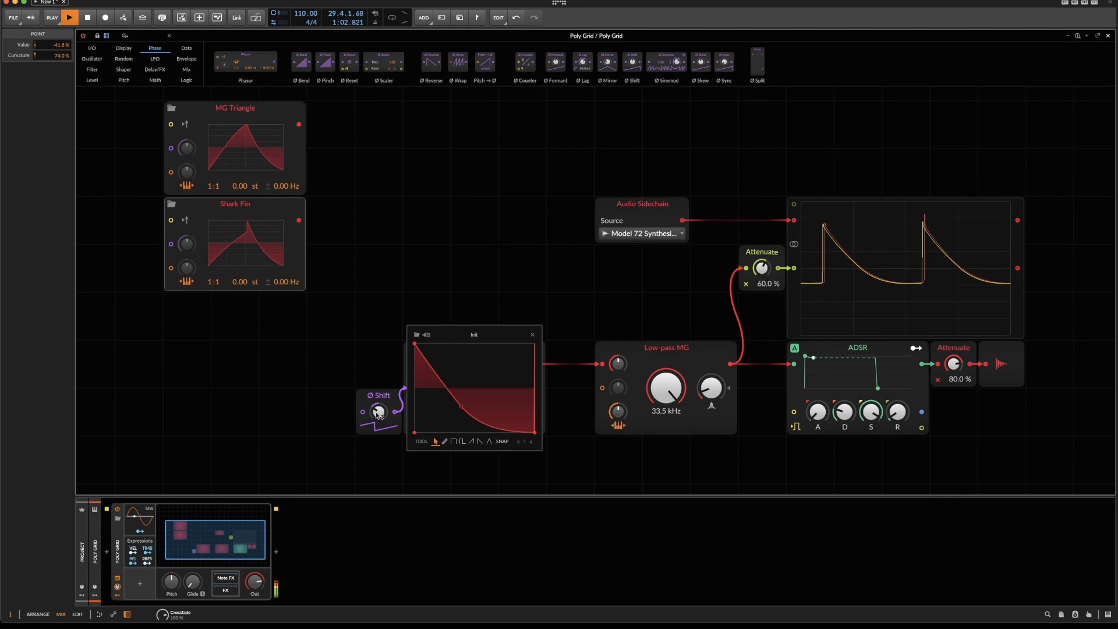
Close the Poly Grid editor, stop playback and lower the Model 72 track's volume to -6.0 dB.
{"action": "key", "text": "Escape"}
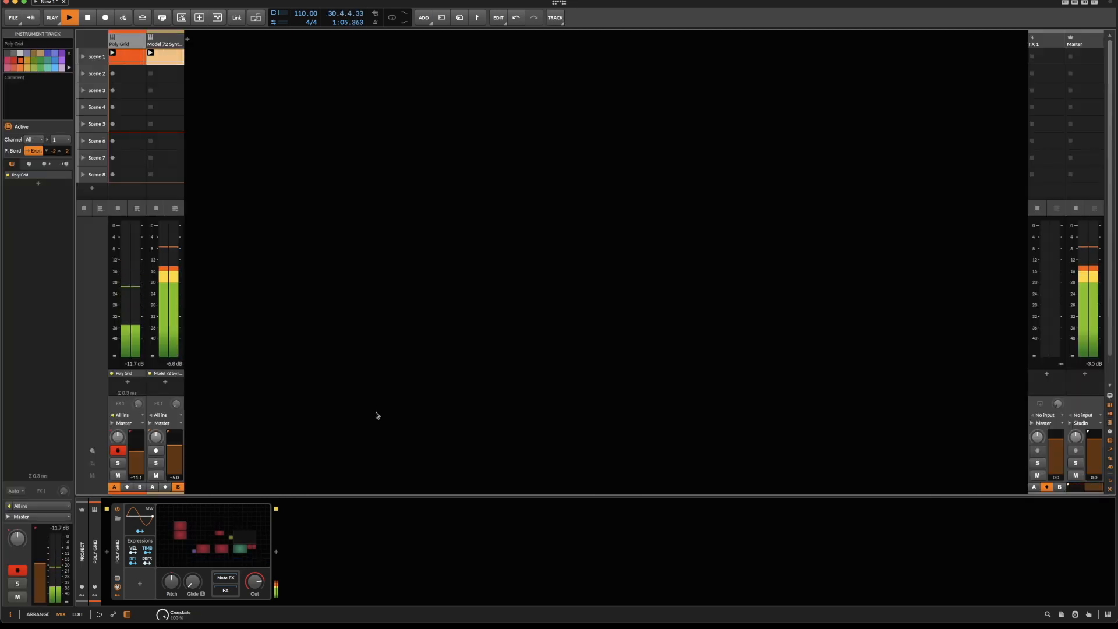
{"action": "key", "text": "space"}
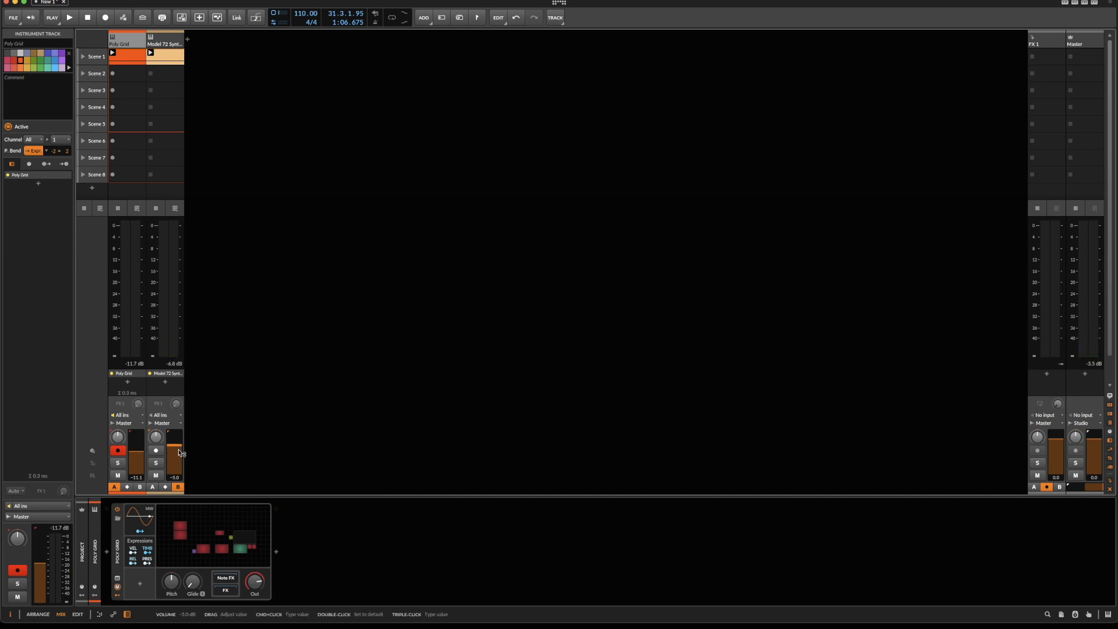
{"action": "left_click_drag", "start_coordinate": [179, 452], "coordinate": [179, 459]}
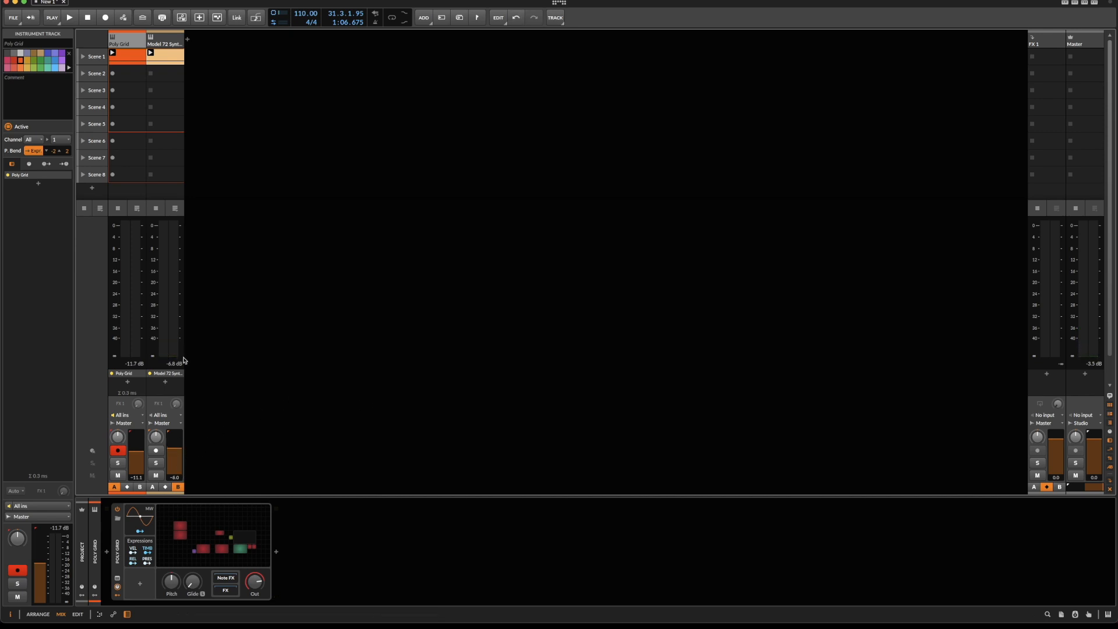
Open the Model 72 plug-in window, set oscillator 1's volume to 10.0 and close the window again.
{"action": "left_click", "coordinate": [164, 44]}
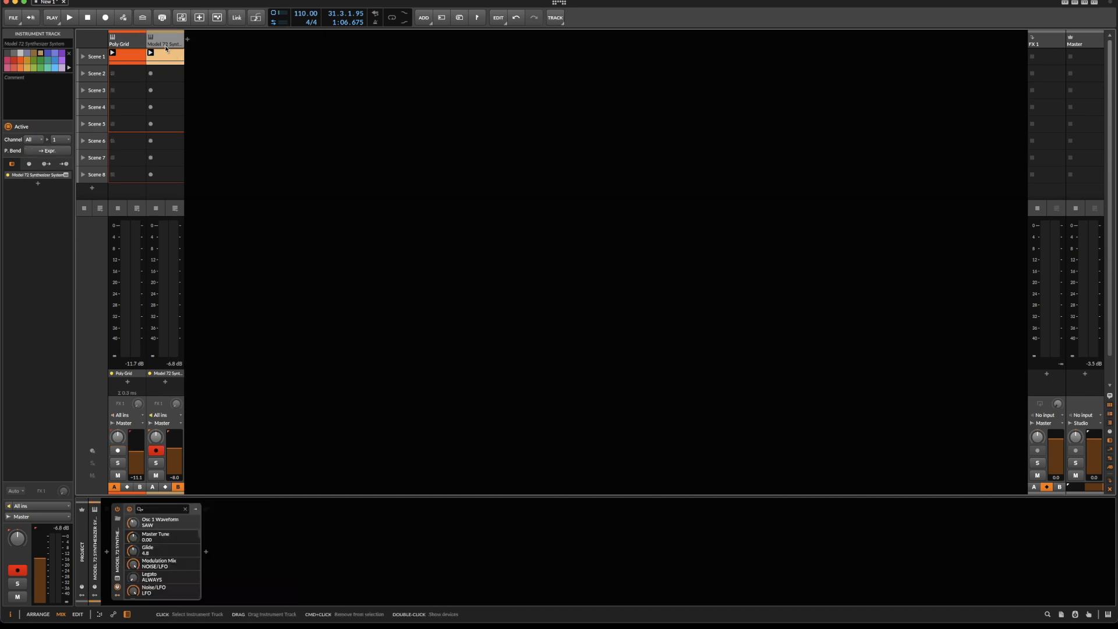
{"action": "left_click", "coordinate": [118, 578]}
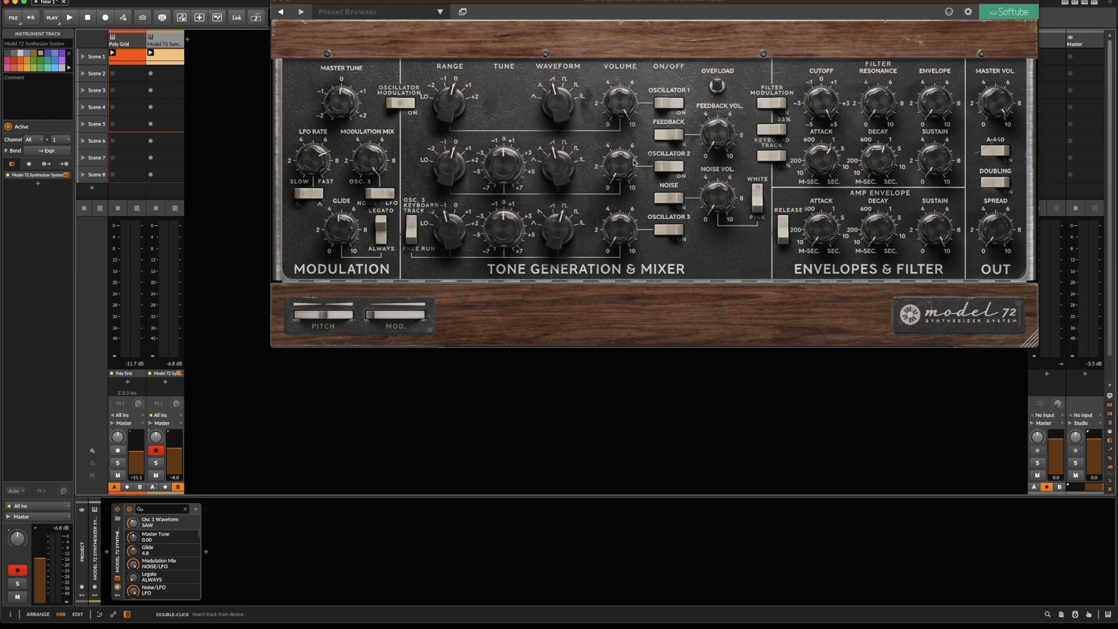
{"action": "left_click_drag", "start_coordinate": [628, 106], "coordinate": [616, 76]}
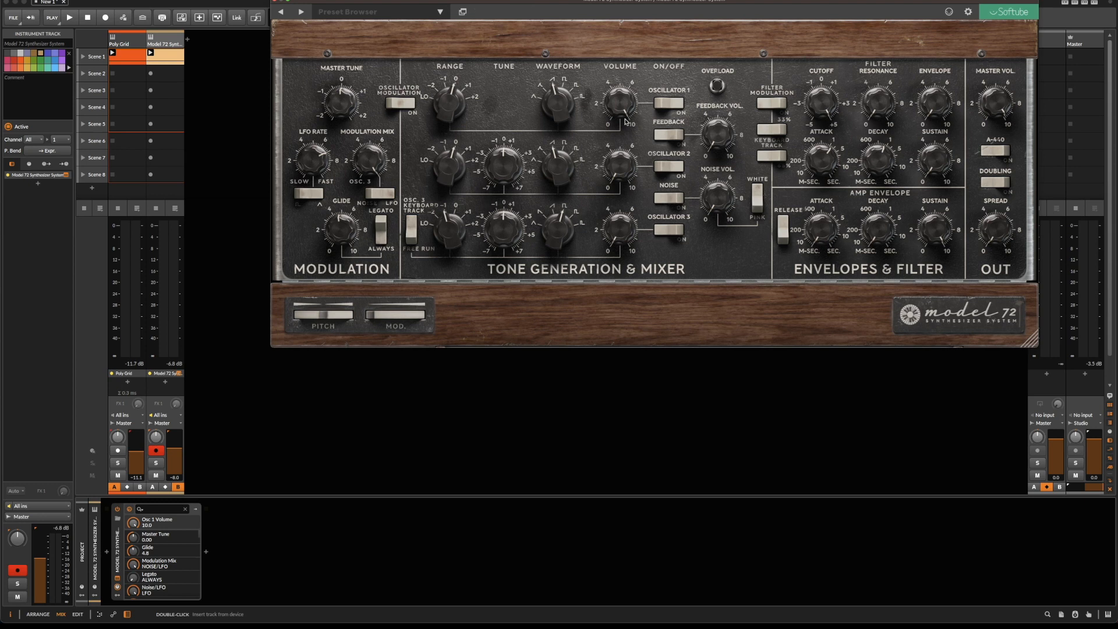
{"action": "mouse_move", "coordinate": [625, 119]}
{"action": "left_click", "coordinate": [277, 2]}
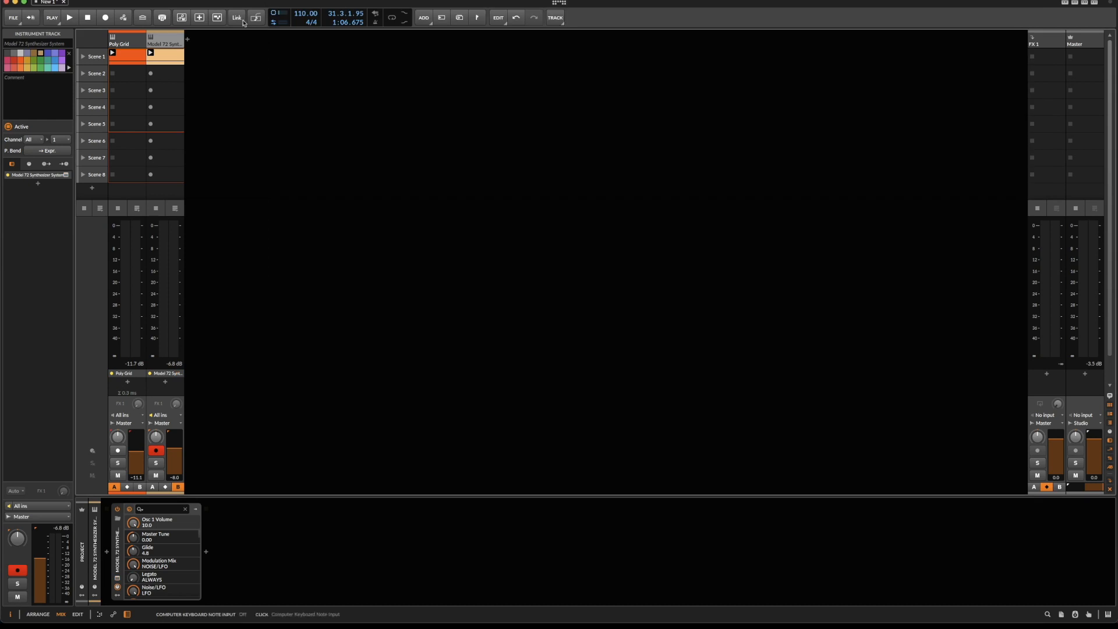
Reopen the Poly Grid editor and move the MG Triangle and Shark Fin modules aside to free up space beside them.
{"action": "left_click", "coordinate": [126, 41]}
{"action": "left_click", "coordinate": [233, 533]}
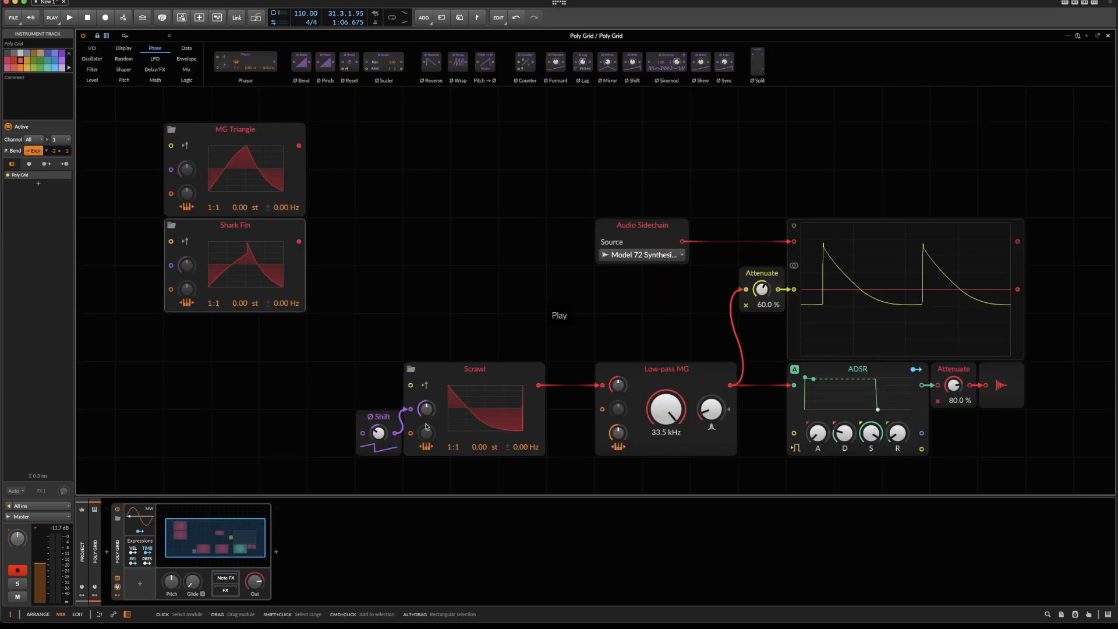
{"action": "left_click_drag", "start_coordinate": [307, 362], "coordinate": [419, 433]}
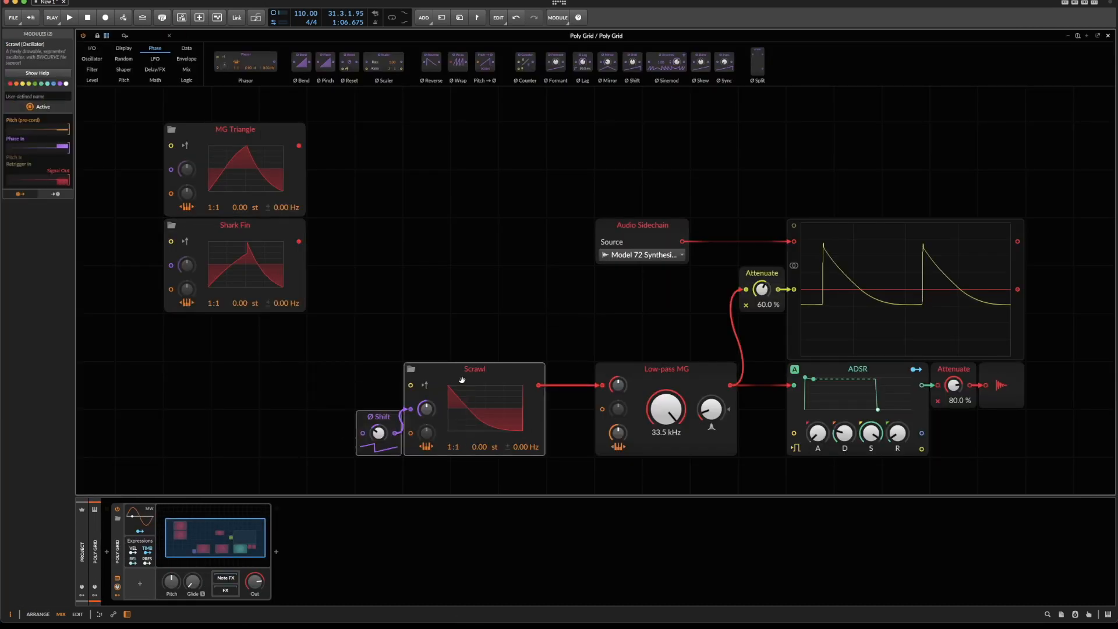
{"action": "left_click_drag", "start_coordinate": [130, 142], "coordinate": [313, 309]}
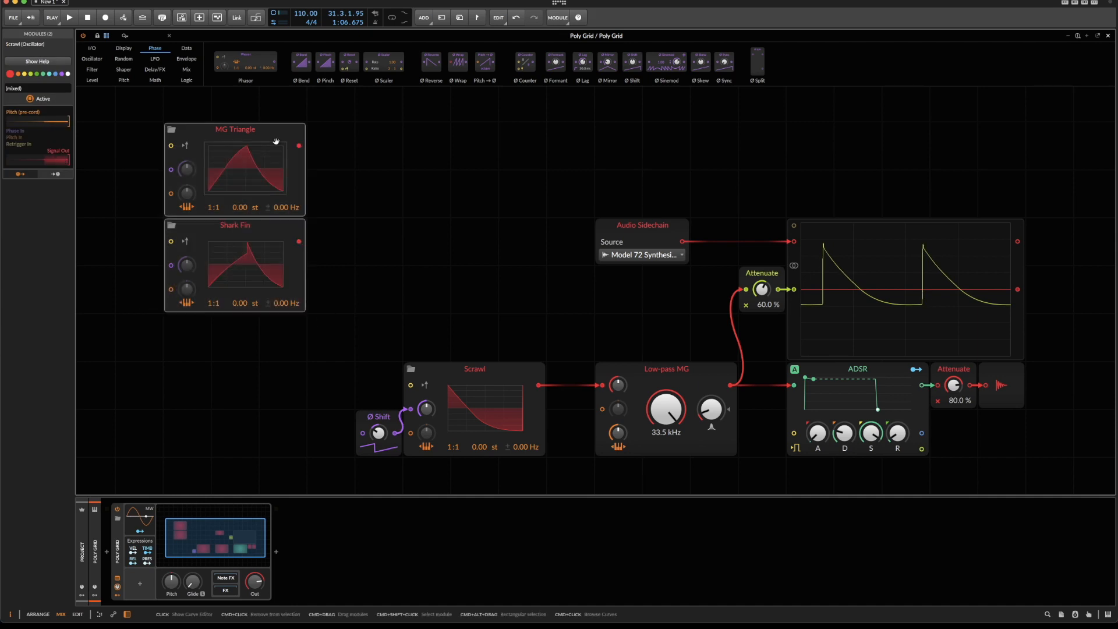
{"action": "left_click_drag", "start_coordinate": [273, 126], "coordinate": [81, 125]}
Duplicate the saw-shaped Scrawl with its Ø Shift, place the copy near the stored oscillators and delete the copied Ø Shift.
{"action": "left_click_drag", "start_coordinate": [303, 324], "coordinate": [517, 454]}
{"action": "key", "text": "ctrl+d"}
{"action": "left_click_drag", "start_coordinate": [472, 489], "coordinate": [233, 154]}
{"action": "left_click", "coordinate": [134, 172]}
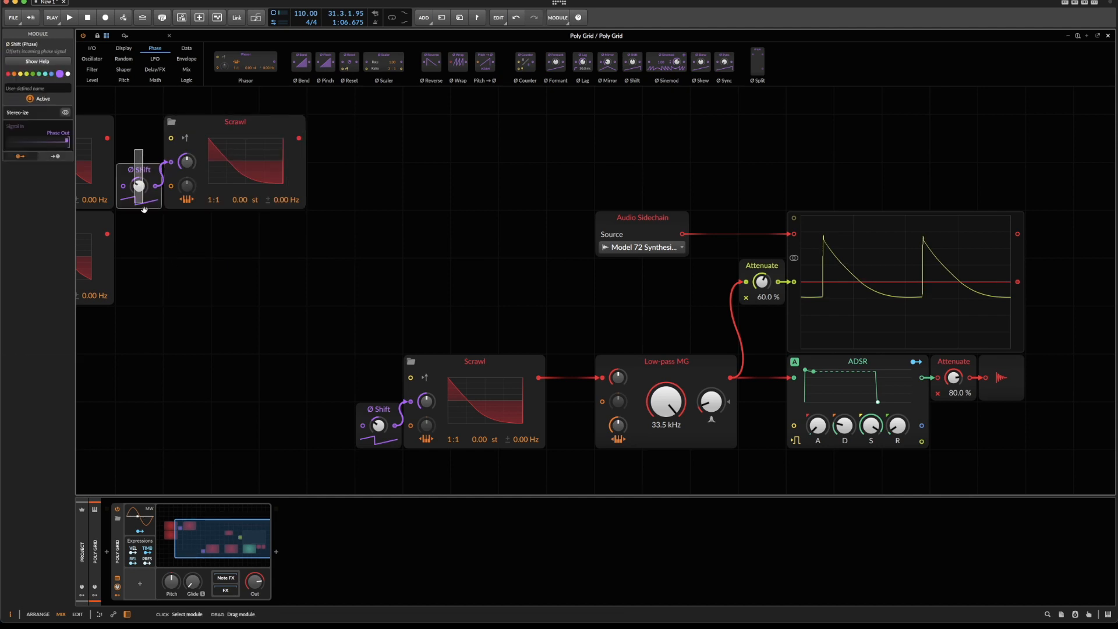
{"action": "key", "text": "Delete"}
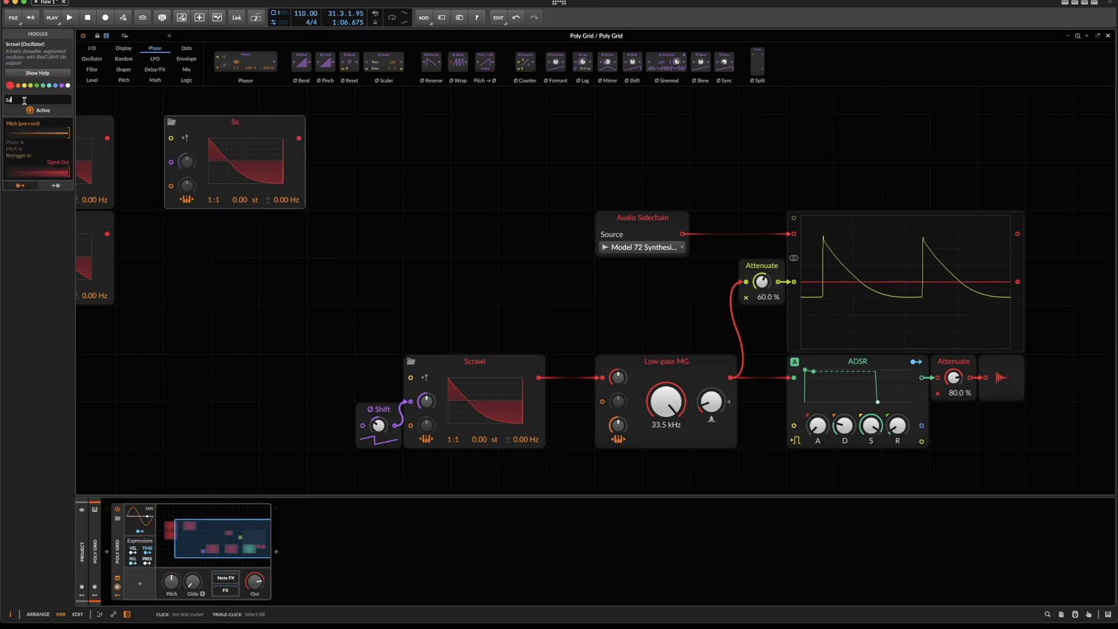
Rename the copied Scrawl as Saw and place it directly beside MG Triangle.
{"action": "left_click", "coordinate": [24, 101]}
{"action": "type", "text": "s"}
{"action": "left_click_drag", "start_coordinate": [286, 131], "coordinate": [238, 133]}
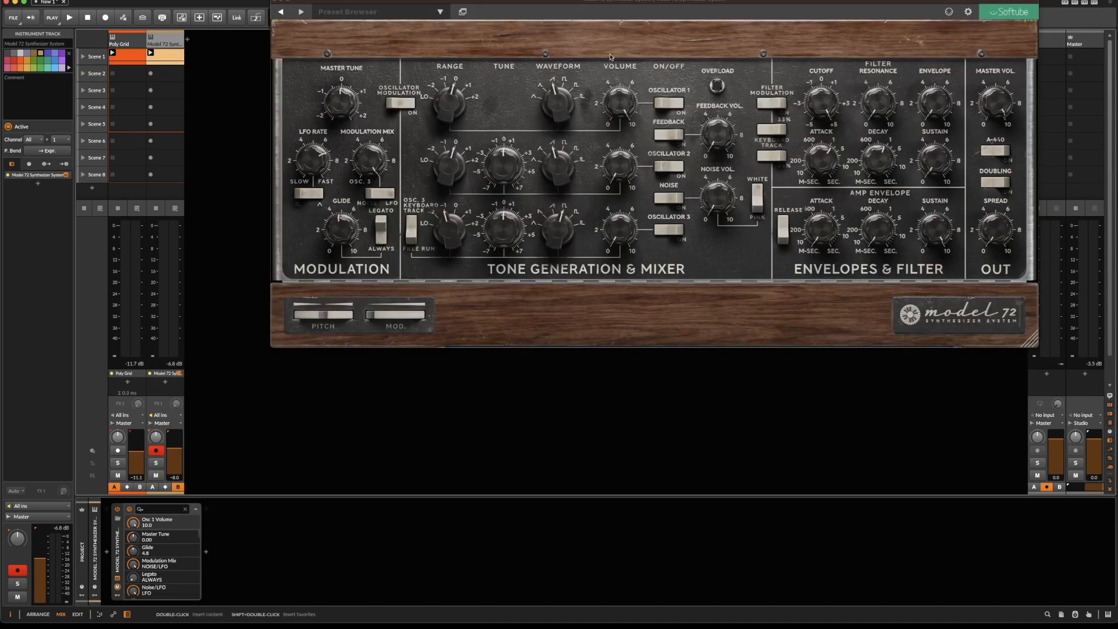
Switch the Model 72's oscillator 1 waveform to SQUARE, close the plug-in window, reopen the Poly Grid editor and start playback.
{"action": "left_click", "coordinate": [561, 84]}
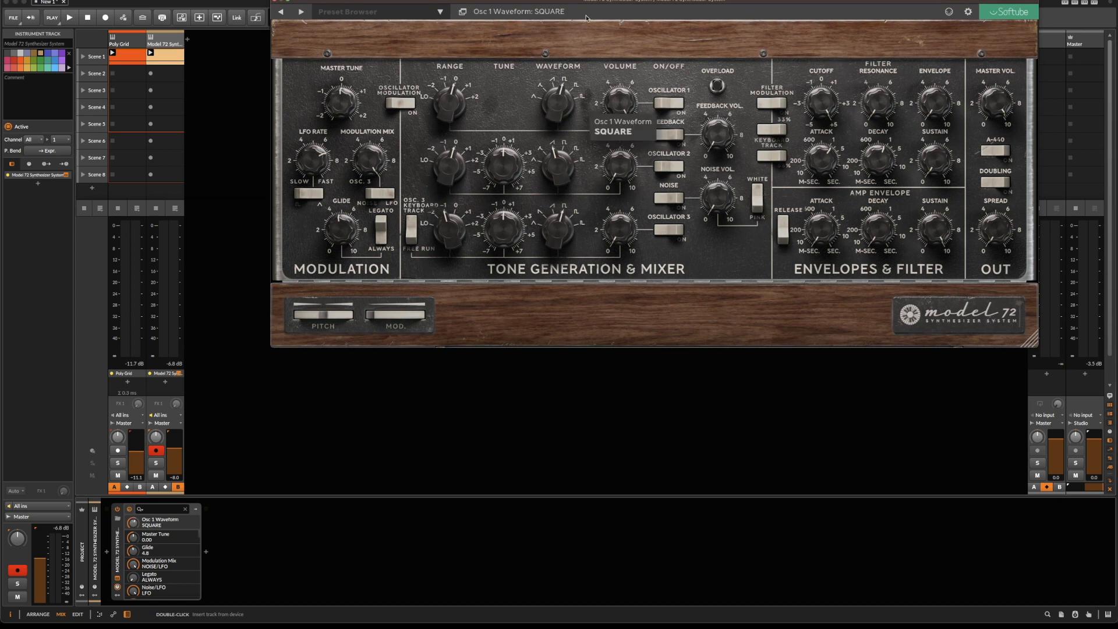
{"action": "left_click", "coordinate": [276, 2]}
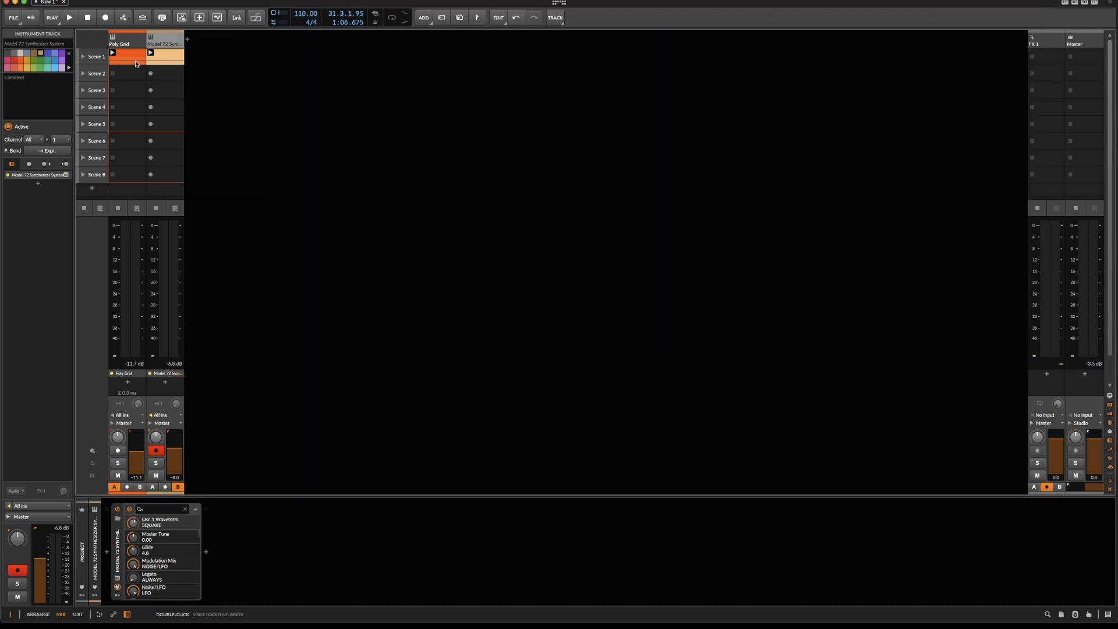
{"action": "double_click", "coordinate": [133, 43]}
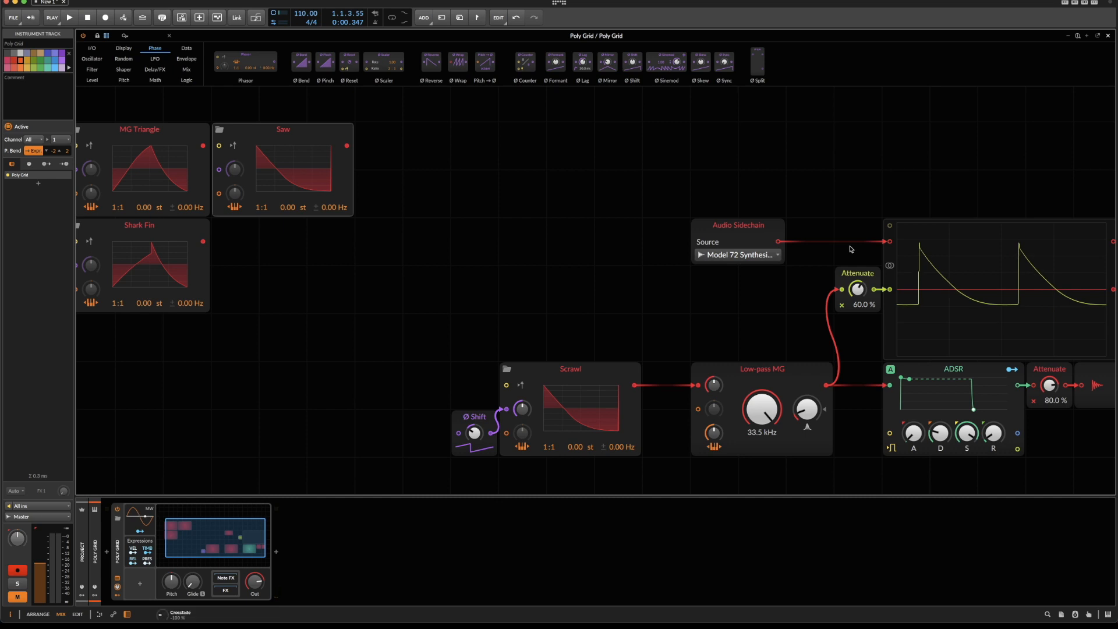
{"action": "key", "text": "space"}
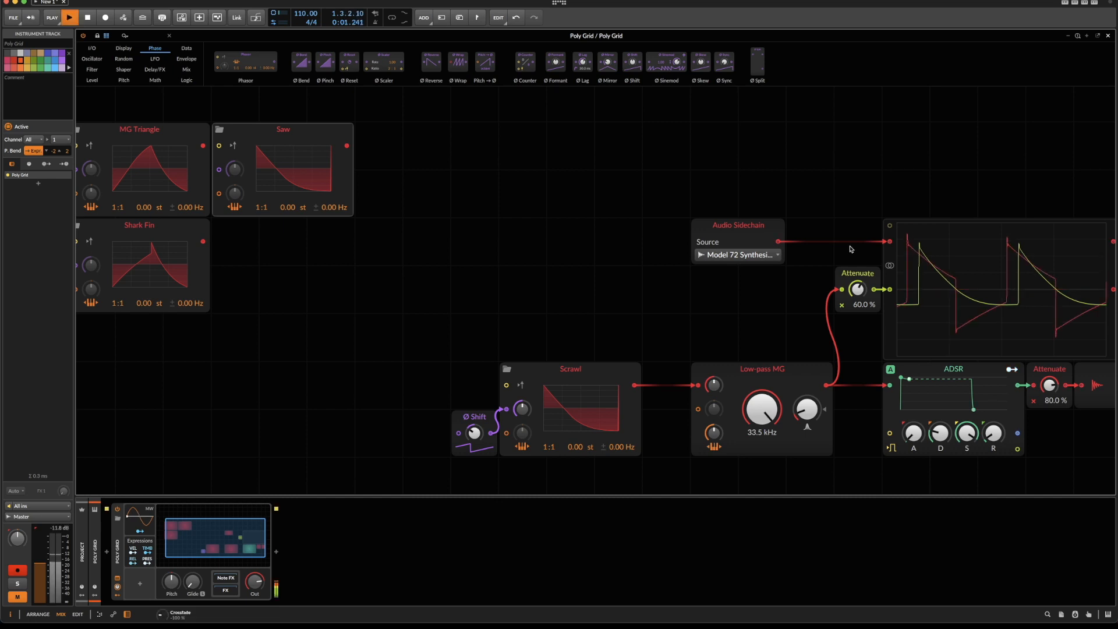
Open the original Scrawl's curve editor, enlarge it and draw one full-width square cycle over the saw shape.
{"action": "scroll", "coordinate": [851, 248], "scroll_direction": "right", "scroll_amount": 7}
{"action": "scroll", "coordinate": [851, 248], "scroll_direction": "left", "scroll_amount": 4}
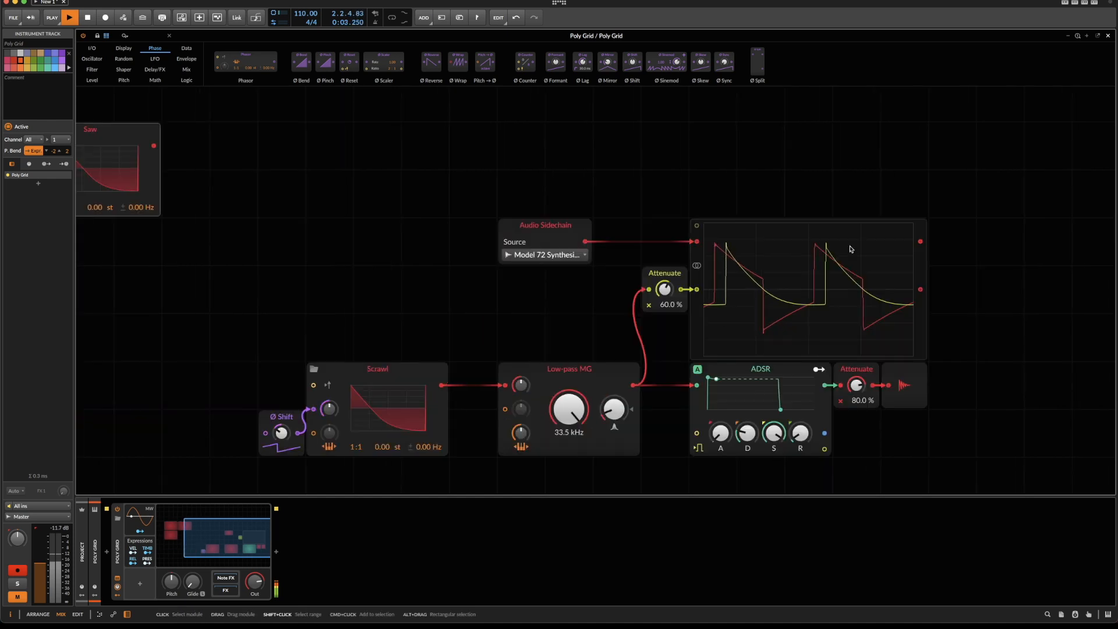
{"action": "scroll", "coordinate": [749, 253], "scroll_direction": "down", "scroll_amount": 1}
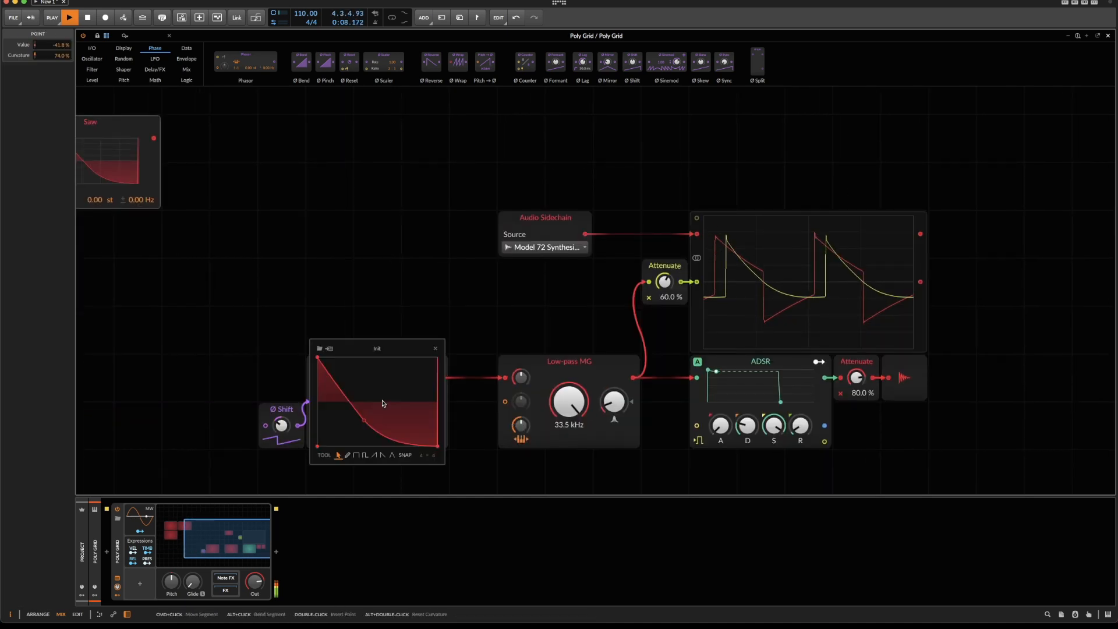
{"action": "left_click", "coordinate": [446, 447]}
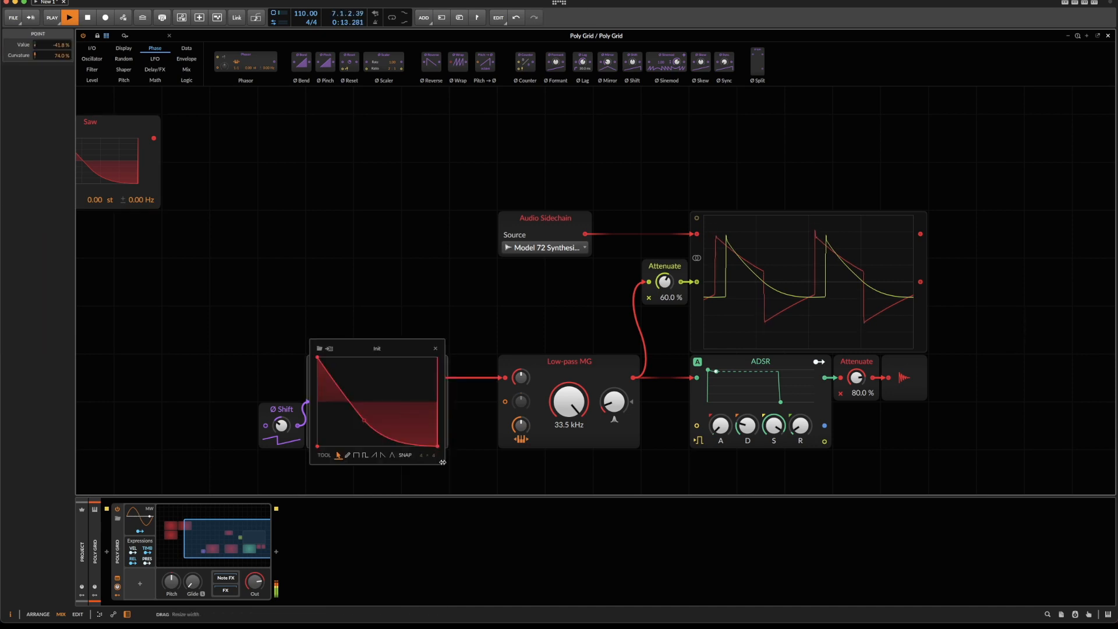
{"action": "left_click", "coordinate": [408, 408]}
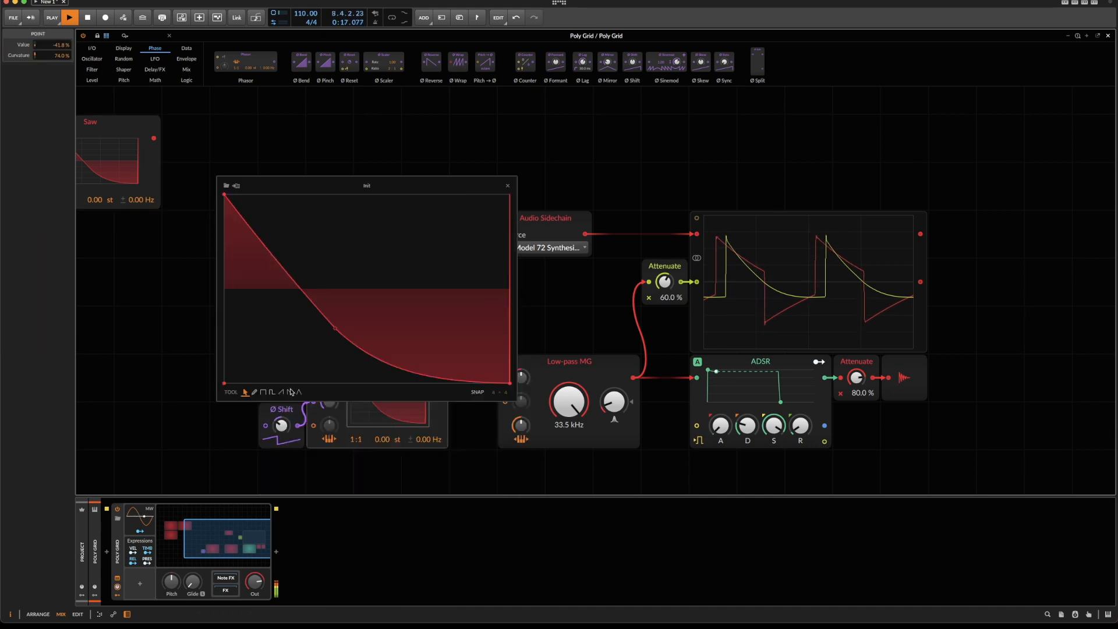
{"action": "left_click", "coordinate": [263, 392]}
{"action": "mouse_move", "coordinate": [252, 181]}
{"action": "left_mouse_down"}
{"action": "mouse_move", "coordinate": [340, 146]}
{"action": "mouse_move", "coordinate": [538, 455]}
{"action": "left_mouse_up"}
Switch back to the pointer tool and delete the extra points in the middle of the square's upper and lower plateaus.
{"action": "left_click", "coordinate": [245, 391]}
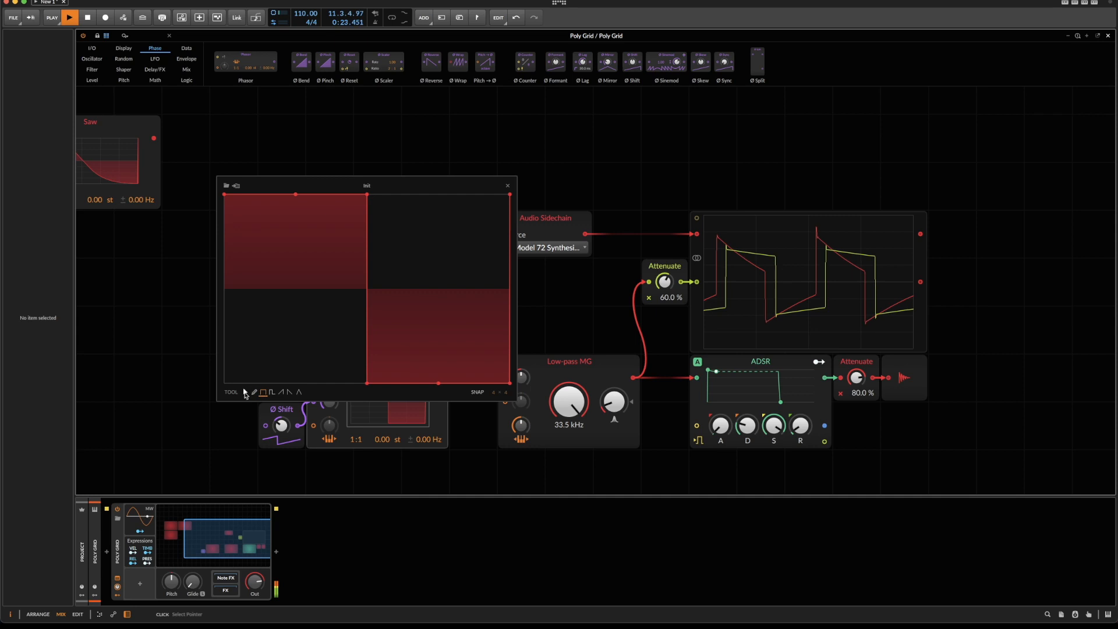
{"action": "left_click", "coordinate": [438, 383]}
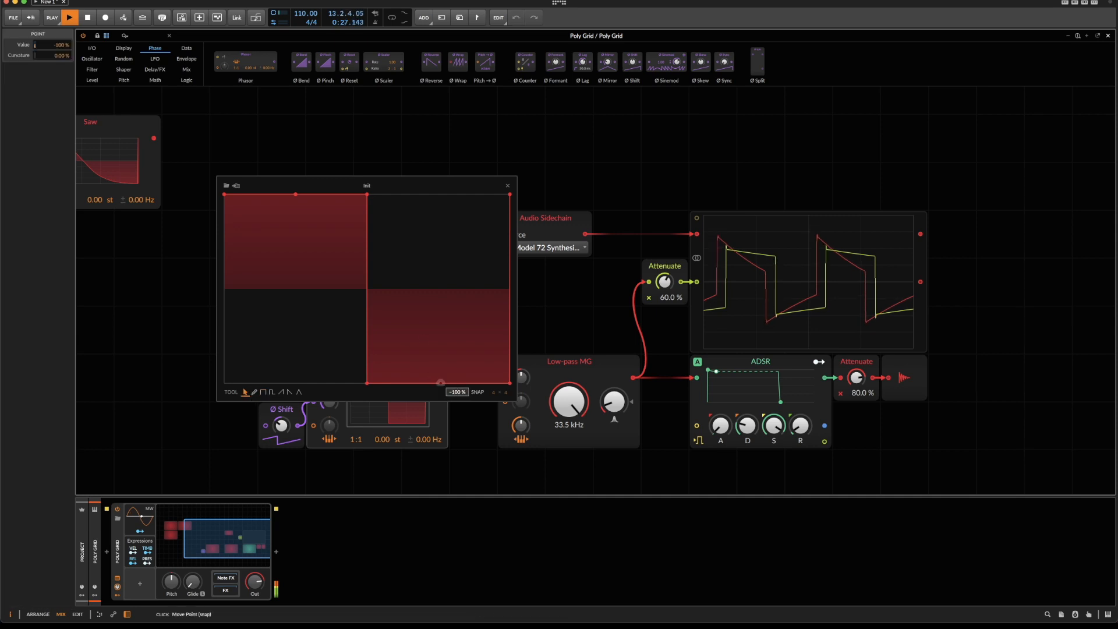
{"action": "double_click", "coordinate": [441, 383]}
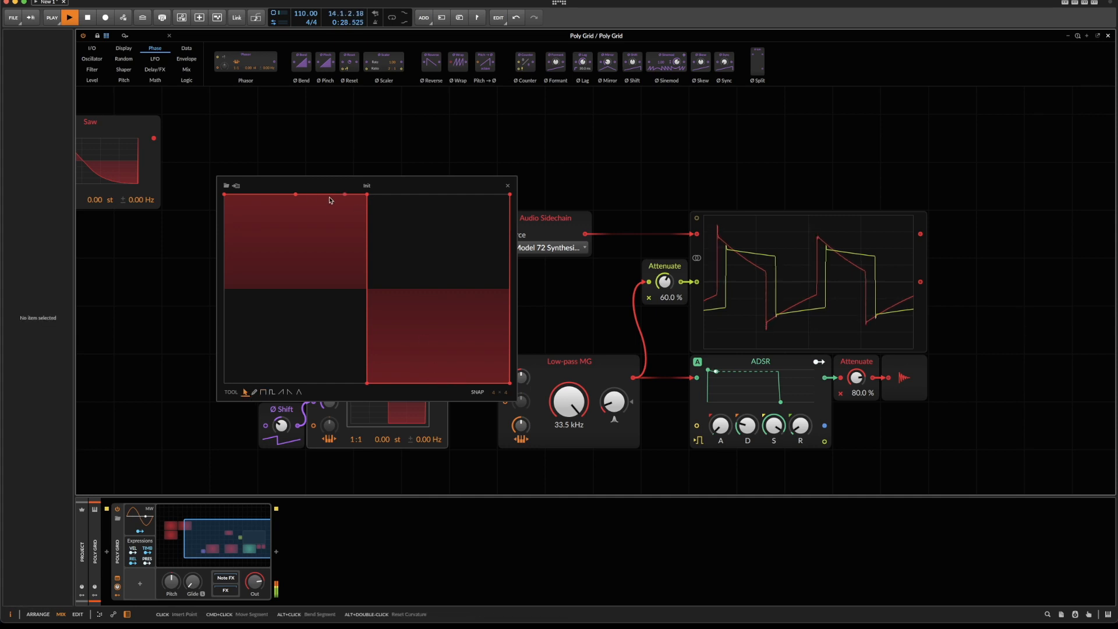
{"action": "double_click", "coordinate": [295, 195]}
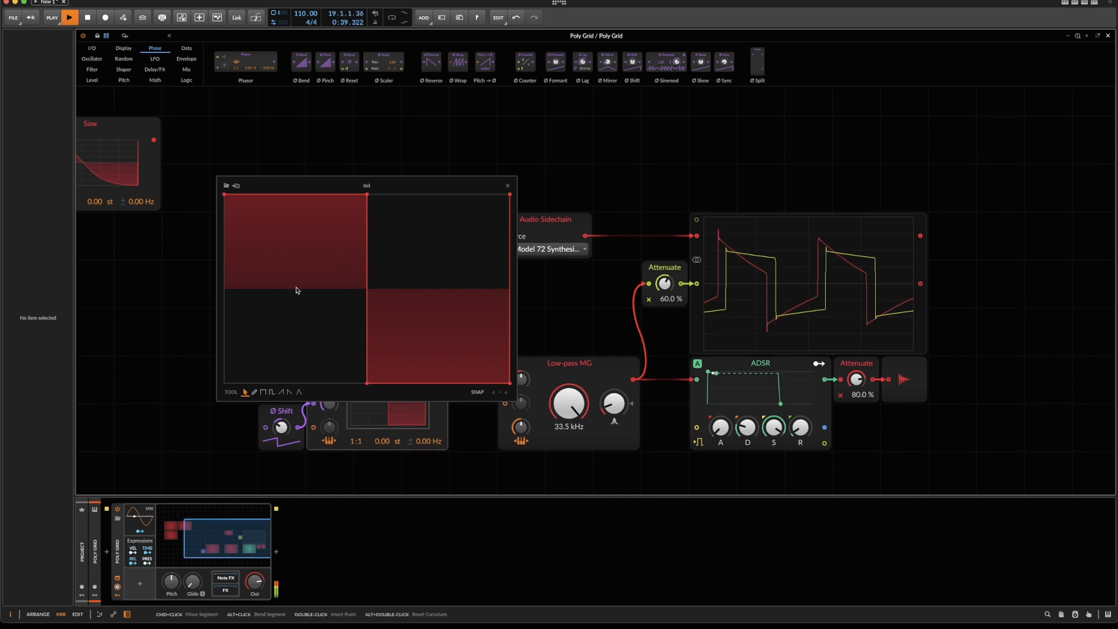
Slope both square plateaus toward the centre line, aligning the vertical drop at mid-cycle with its upper point at 16.8 % and lower at -100 %.
{"action": "left_click_drag", "start_coordinate": [367, 194], "coordinate": [362, 275]}
{"action": "left_click_drag", "start_coordinate": [510, 383], "coordinate": [501, 319]}
{"action": "left_click_drag", "start_coordinate": [366, 383], "coordinate": [361, 382]}
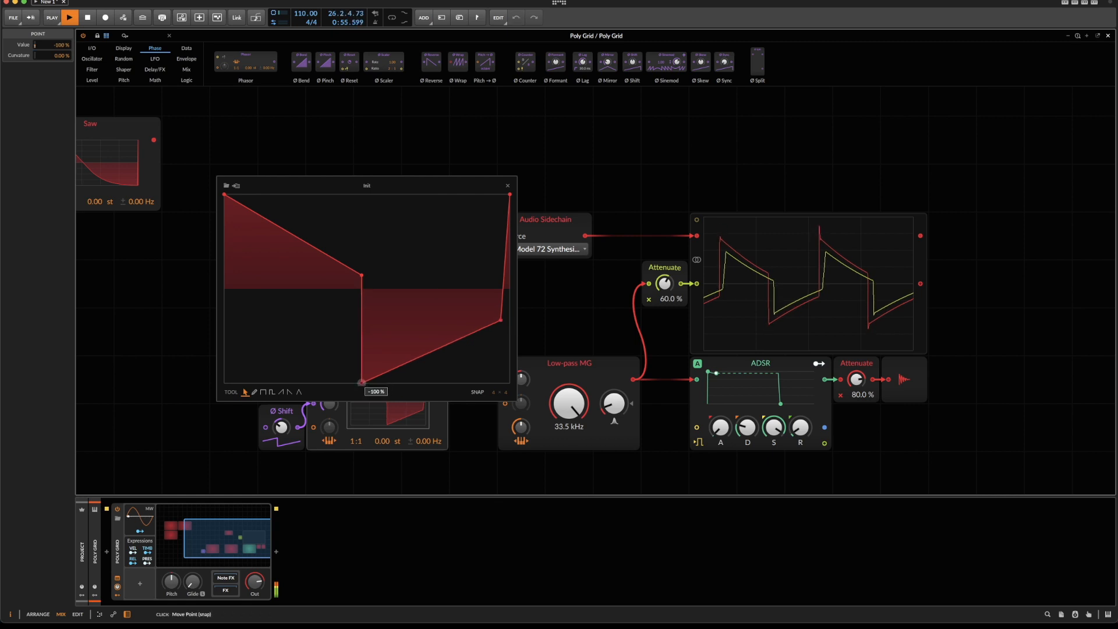
{"action": "left_click", "coordinate": [475, 392]}
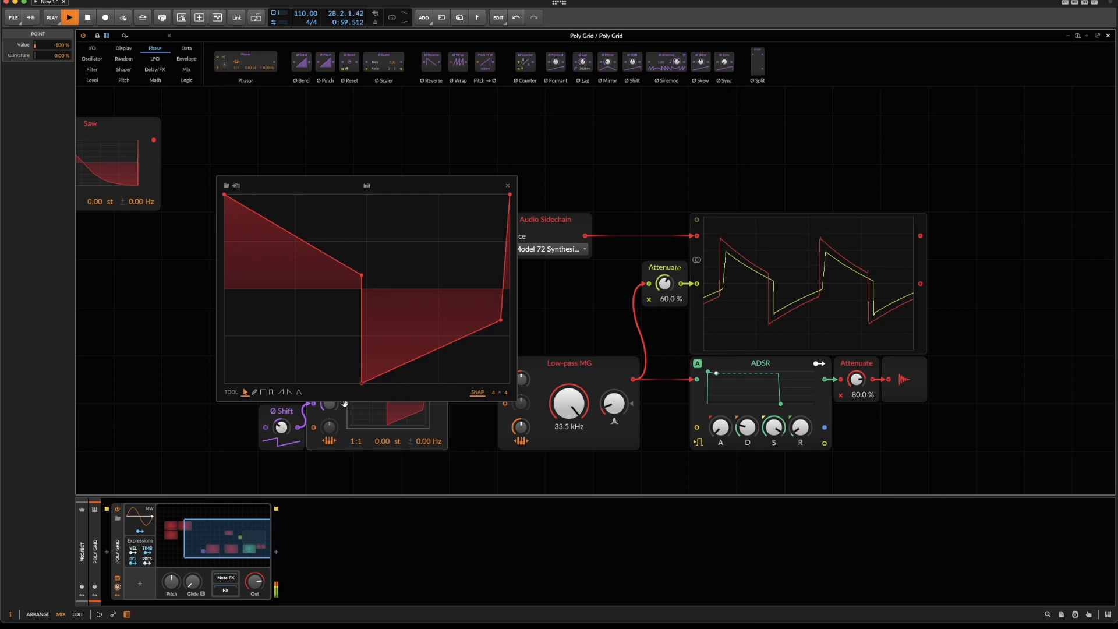
{"action": "left_click_drag", "start_coordinate": [360, 383], "coordinate": [367, 383]}
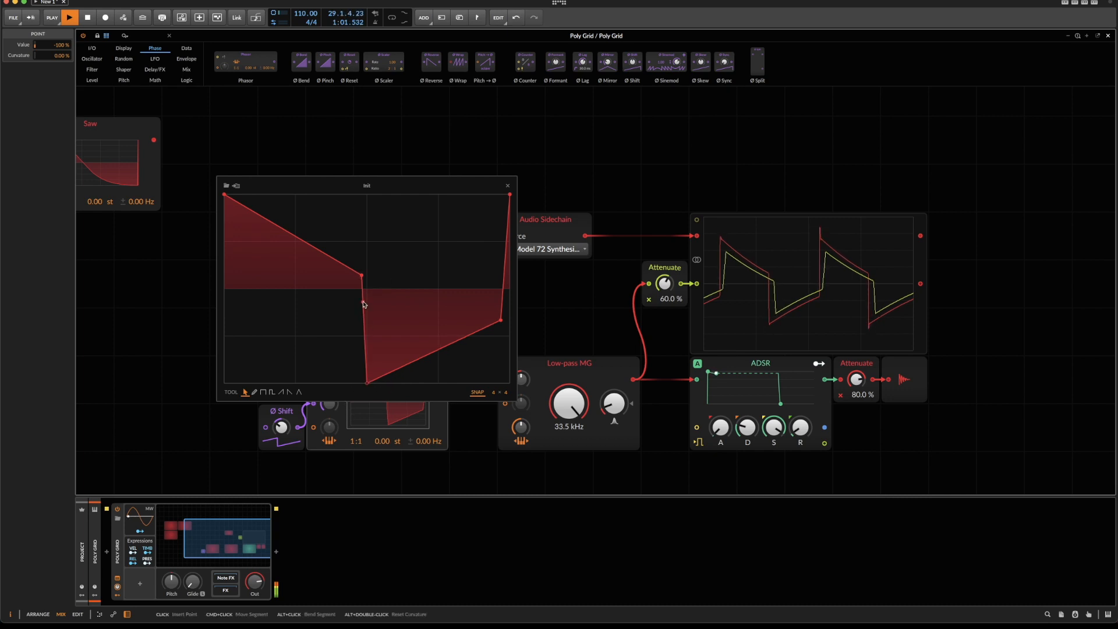
{"action": "left_click_drag", "start_coordinate": [362, 276], "coordinate": [367, 273]}
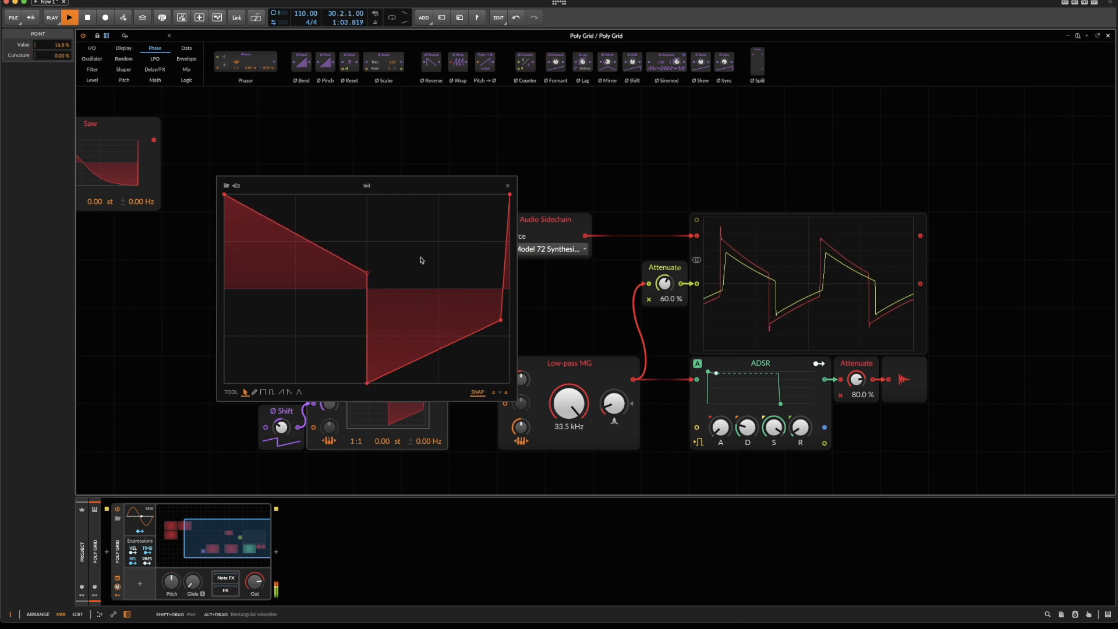
Set the scope's Attenuate to 79.5 %, adjust Ø Shift, move the curve's end point to the edge and raise the mid-cycle upper point to 28.1 %.
{"action": "left_click_drag", "start_coordinate": [665, 283], "coordinate": [665, 261]}
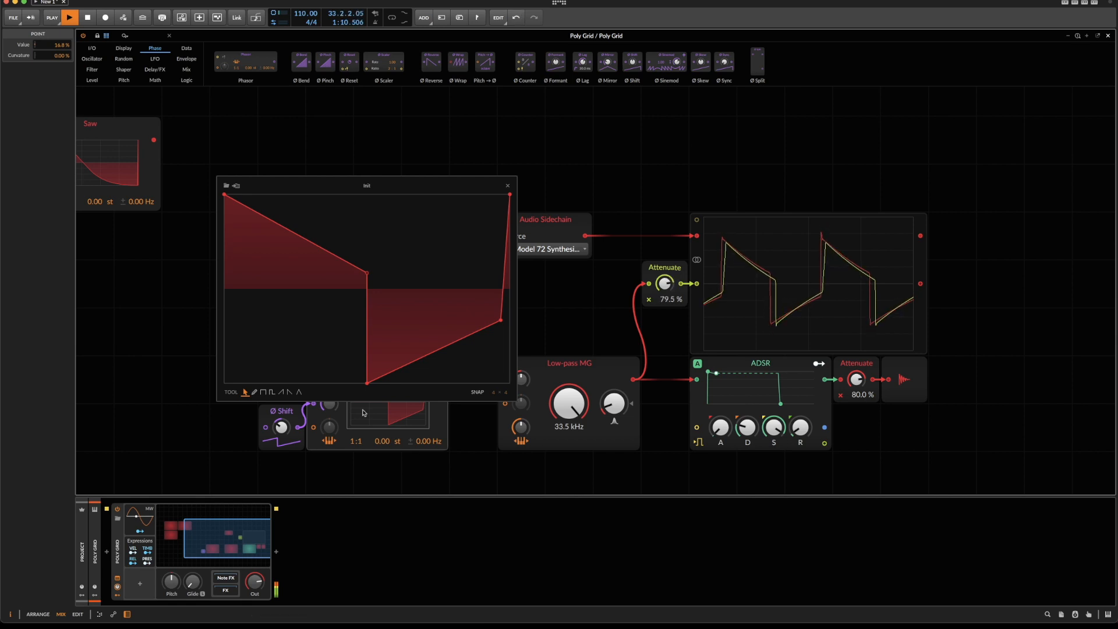
{"action": "left_click_drag", "start_coordinate": [281, 428], "coordinate": [281, 422]}
{"action": "left_click_drag", "start_coordinate": [500, 320], "coordinate": [510, 331]}
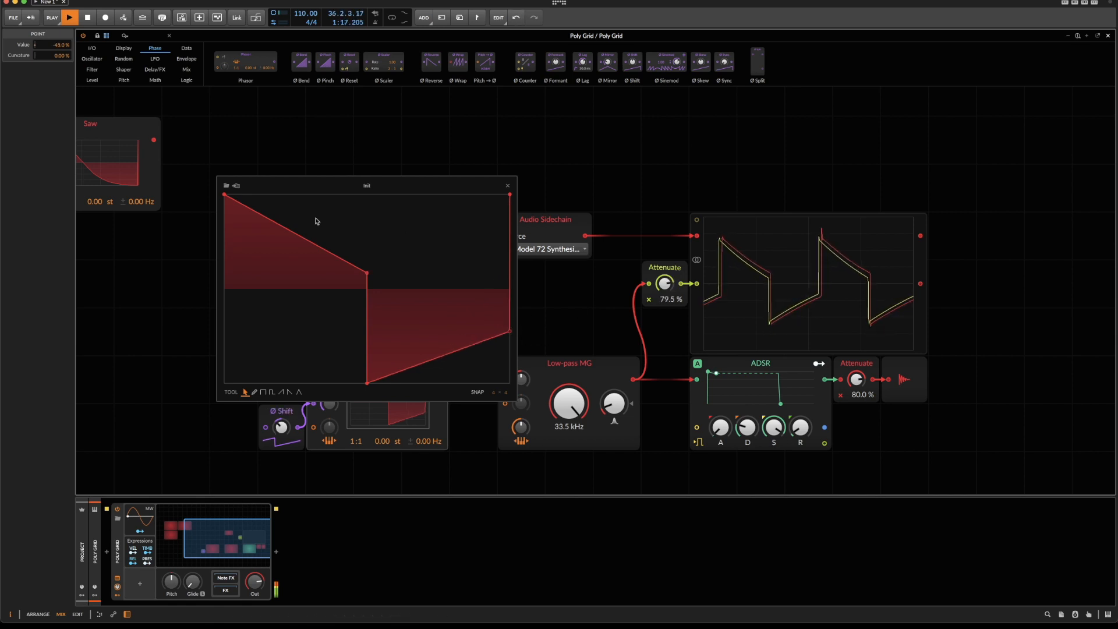
{"action": "left_click_drag", "start_coordinate": [367, 273], "coordinate": [367, 262]}
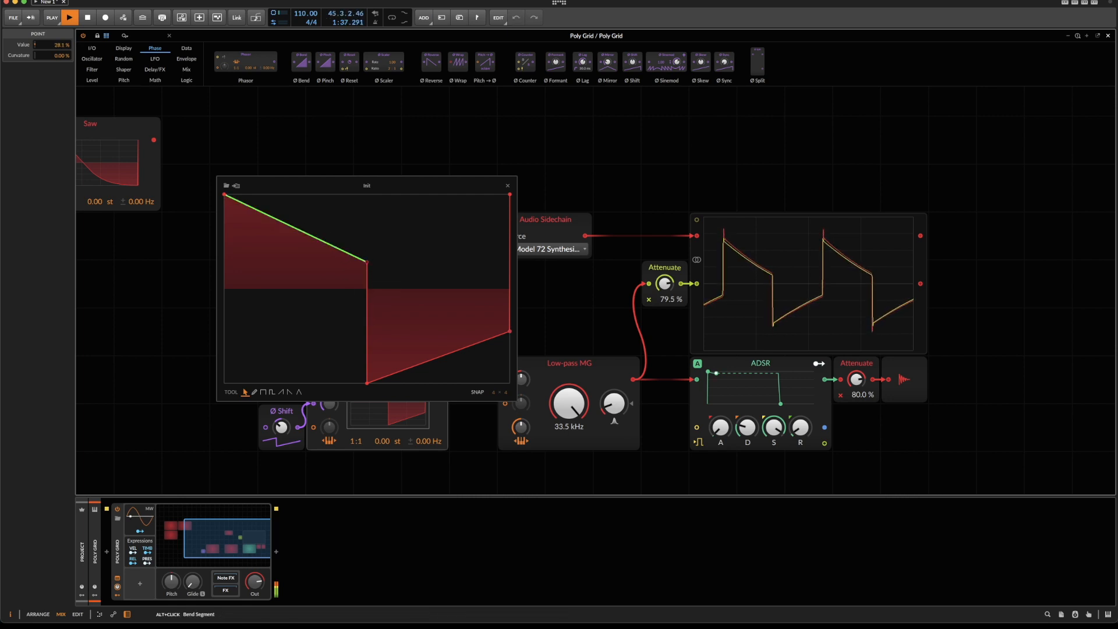
Bend the upper segment slightly, fine-tune the lower end point, set the scope's Attenuate to 80.0 % and realign the traces with Ø Shift.
{"action": "left_click", "coordinate": [509, 332]}
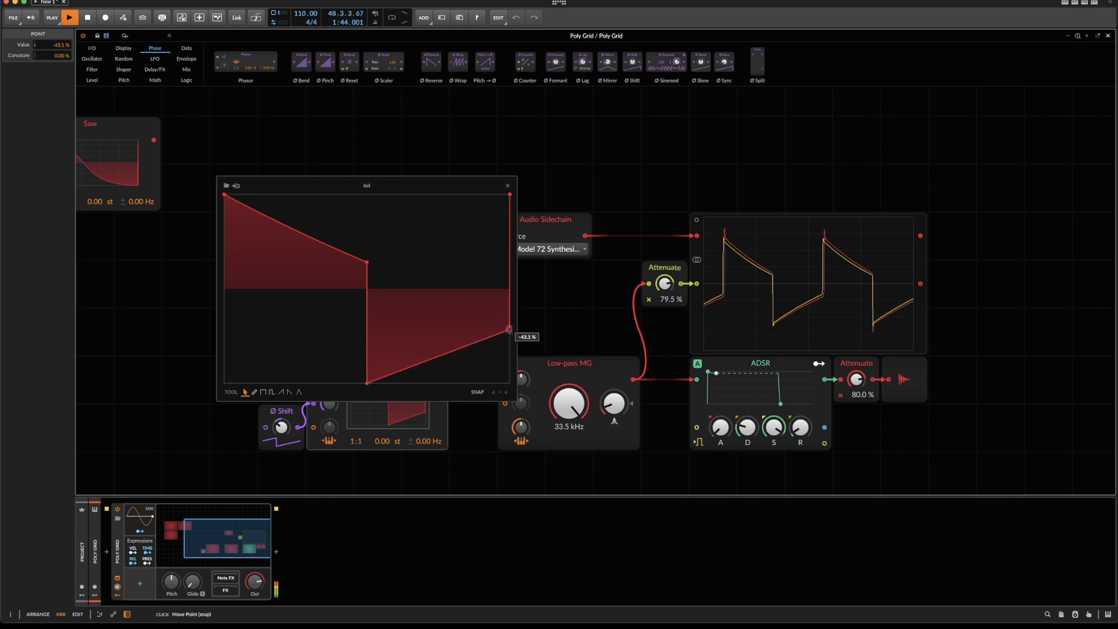
{"action": "left_click_drag", "start_coordinate": [509, 332], "coordinate": [509, 333]}
{"action": "left_click_drag", "start_coordinate": [669, 285], "coordinate": [670, 283]}
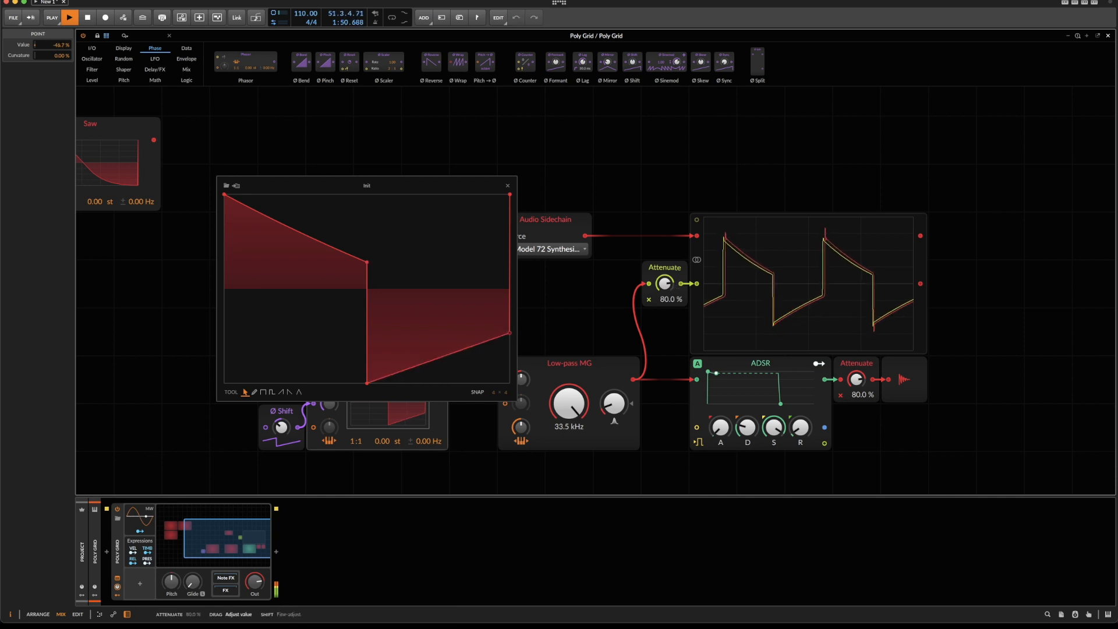
{"action": "left_click_drag", "start_coordinate": [282, 426], "coordinate": [282, 429]}
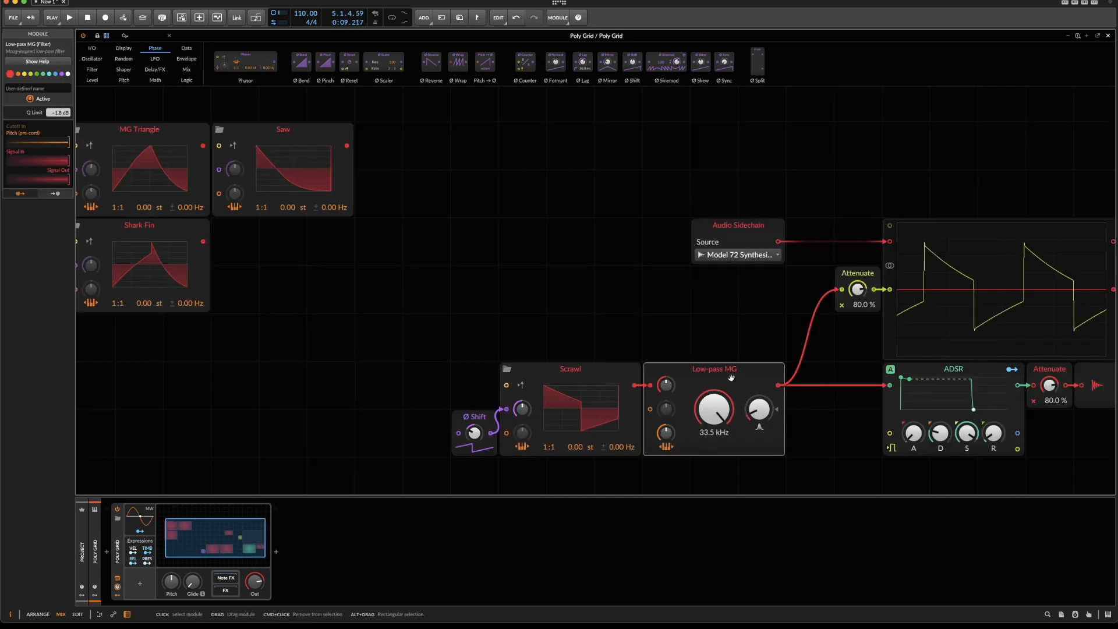
Start and stop playback twice to compare the Scrawl's square trace with the Model 72's on the oscilloscope.
{"action": "key", "text": "space"}
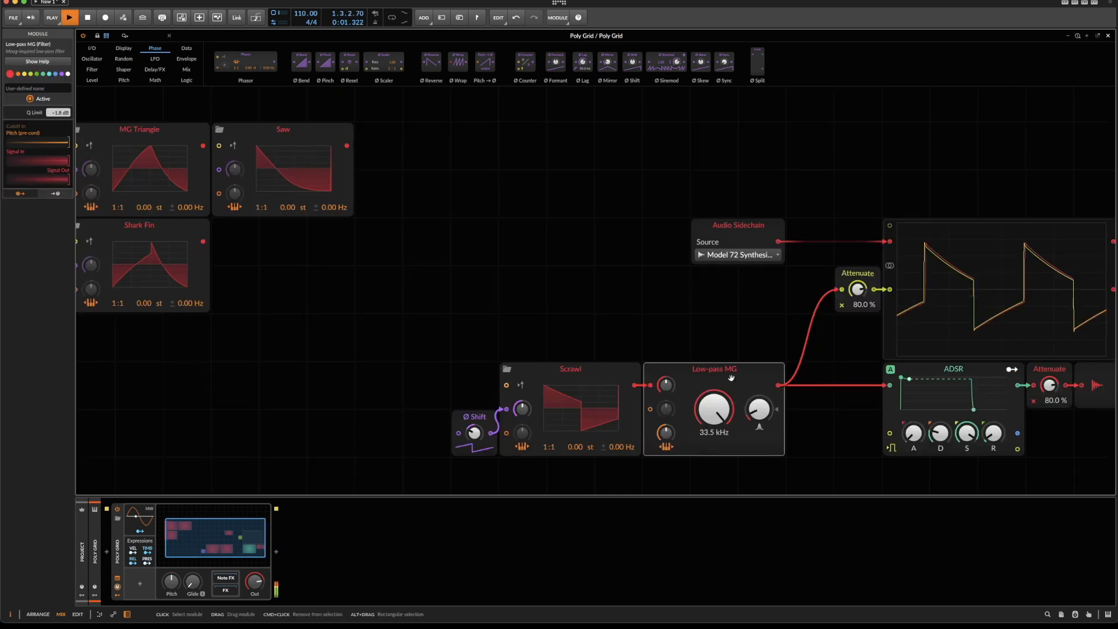
{"action": "key", "text": "space"}
{"action": "key", "text": "space"}
{"action": "key", "text": "space"}
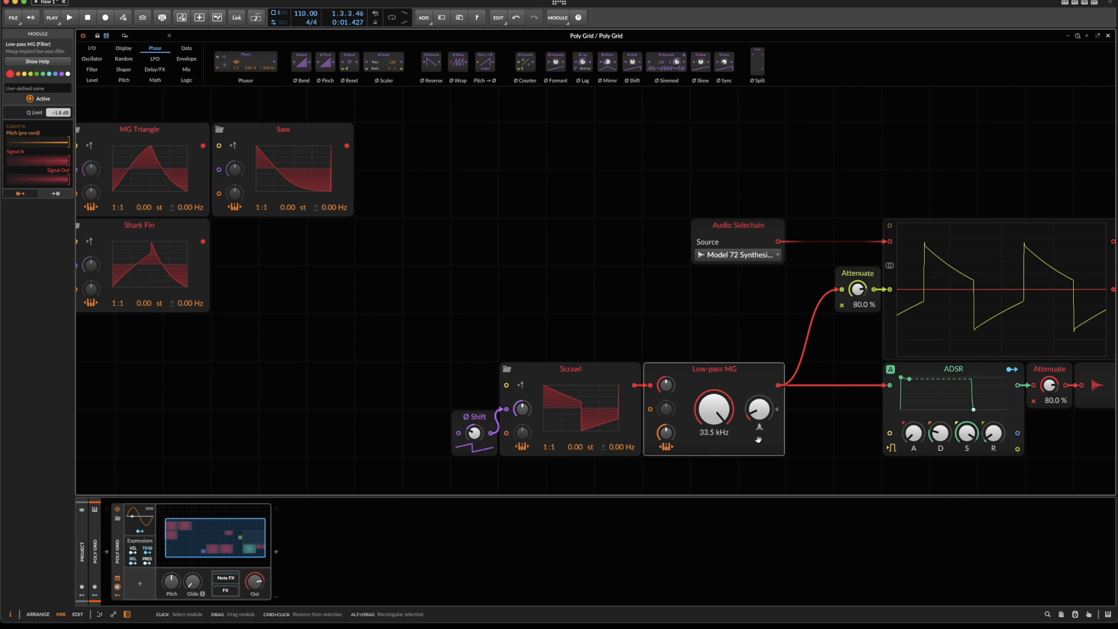
Insert a Sine oscillator and merge its output with Ø Shift through a Mixer into the Scrawl's phase input.
{"action": "left_click", "coordinate": [607, 371]}
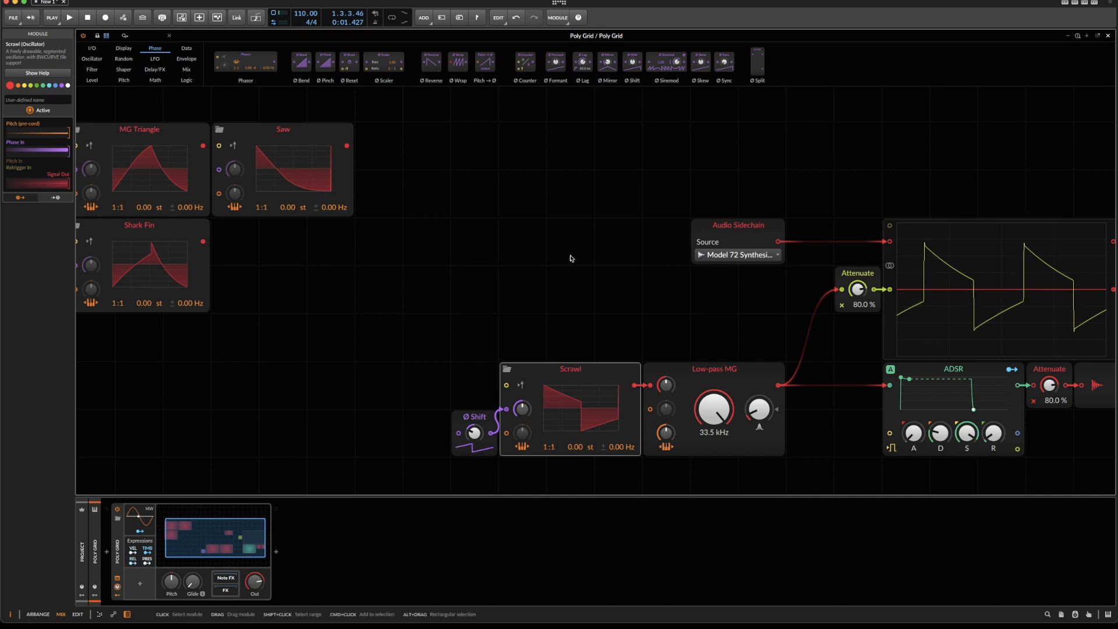
{"action": "right_click", "coordinate": [438, 204]}
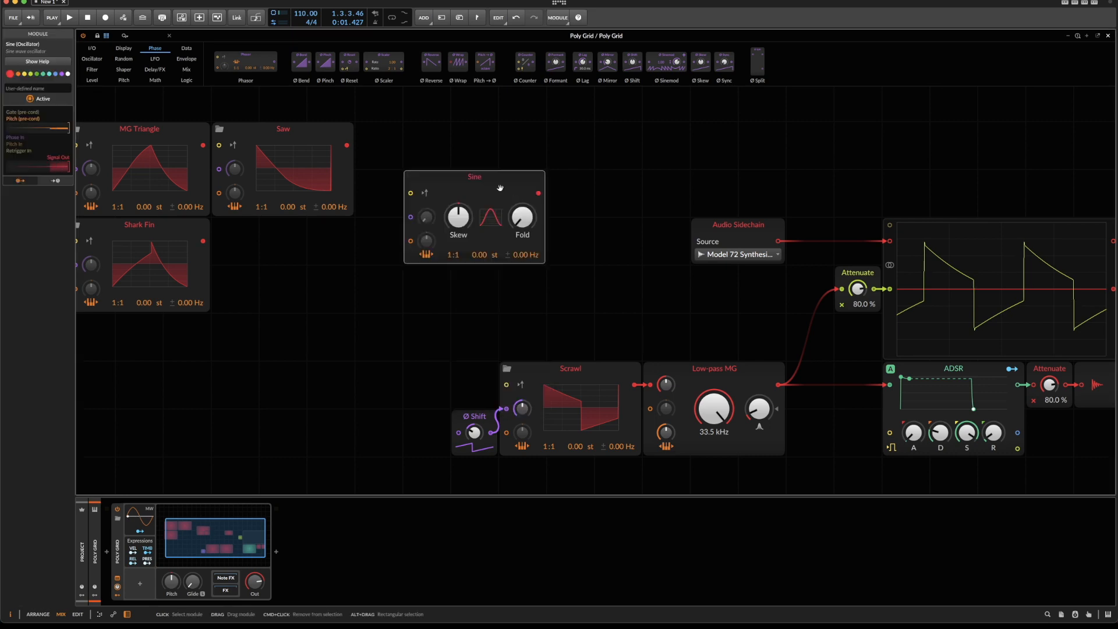
{"action": "left_click_drag", "start_coordinate": [499, 187], "coordinate": [410, 351]}
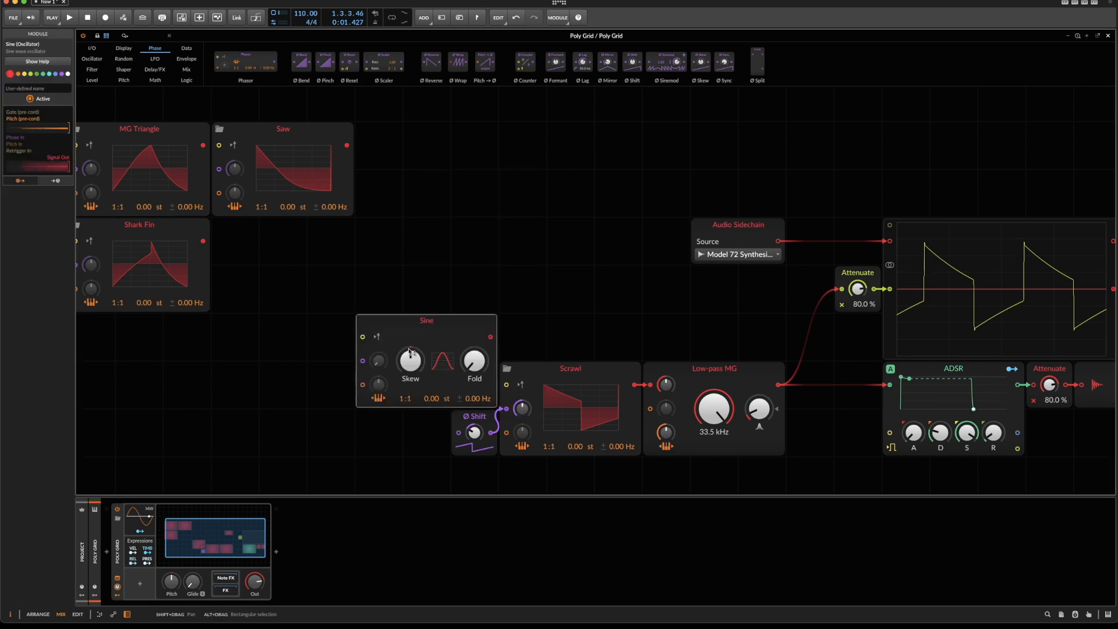
{"action": "left_click_drag", "start_coordinate": [490, 337], "coordinate": [515, 415]}
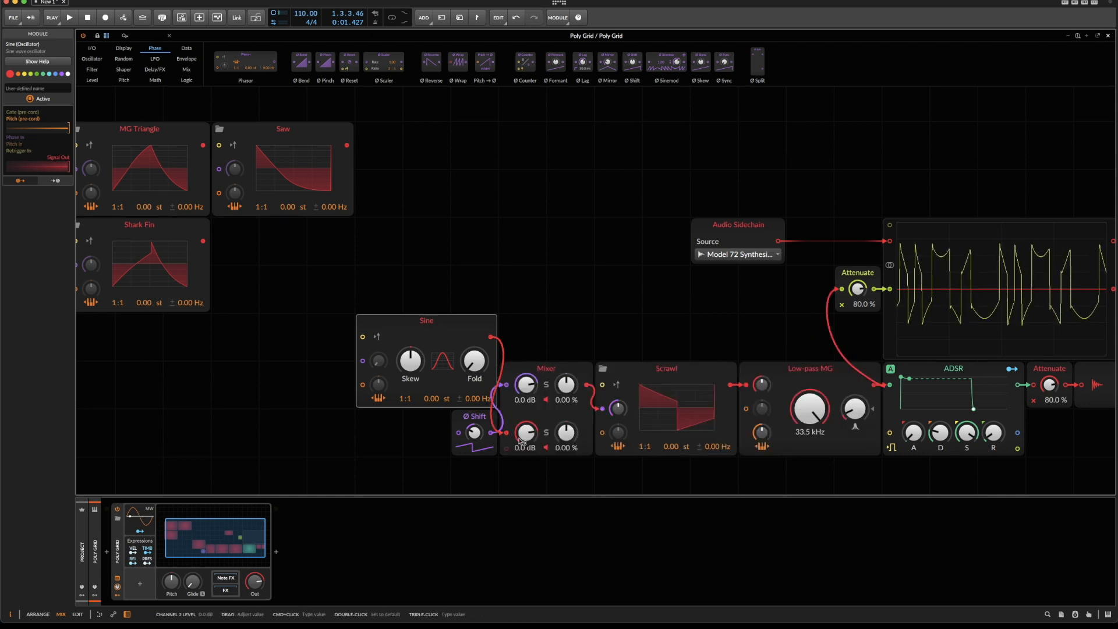
{"action": "left_click_drag", "start_coordinate": [521, 440], "coordinate": [522, 483]}
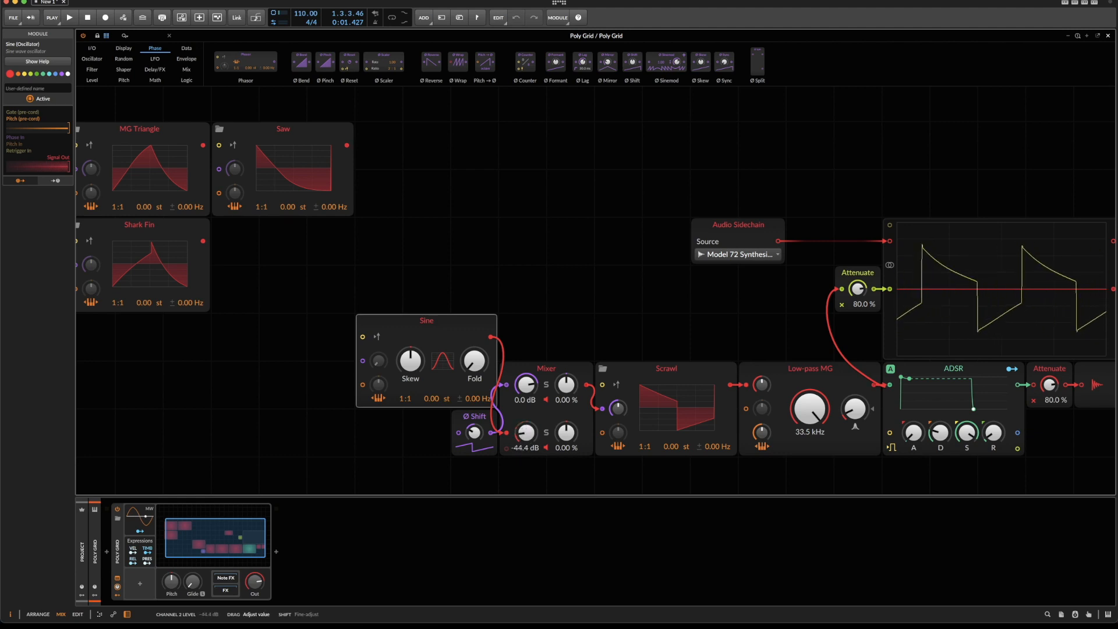
{"action": "key", "text": "space"}
{"action": "key", "text": "space"}
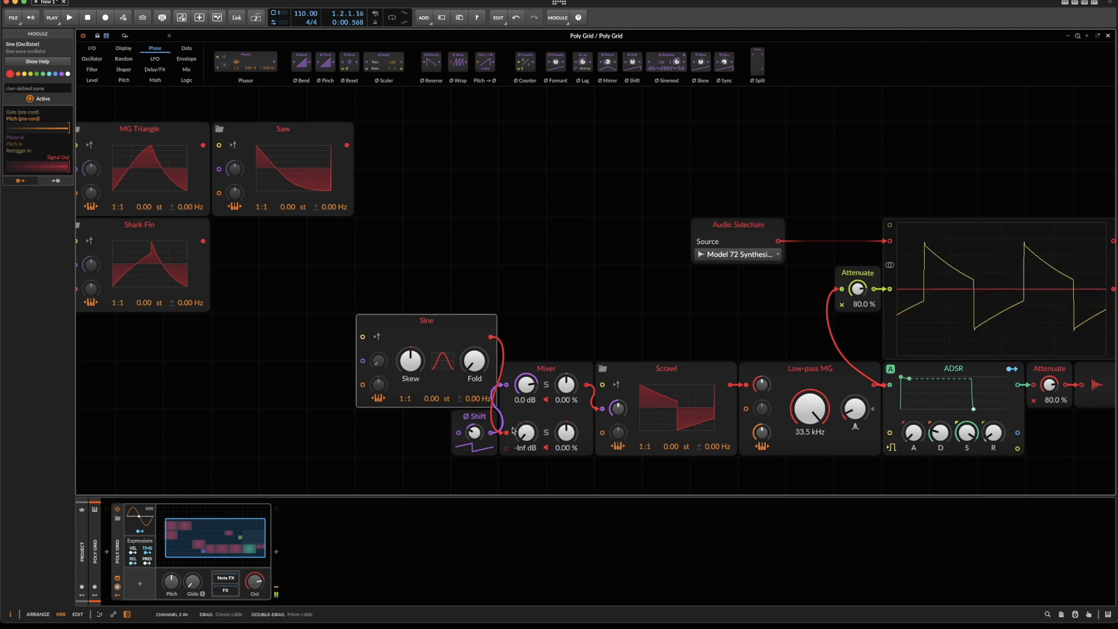
{"action": "key", "text": "space"}
{"action": "left_click_drag", "start_coordinate": [524, 432], "coordinate": [524, 429]}
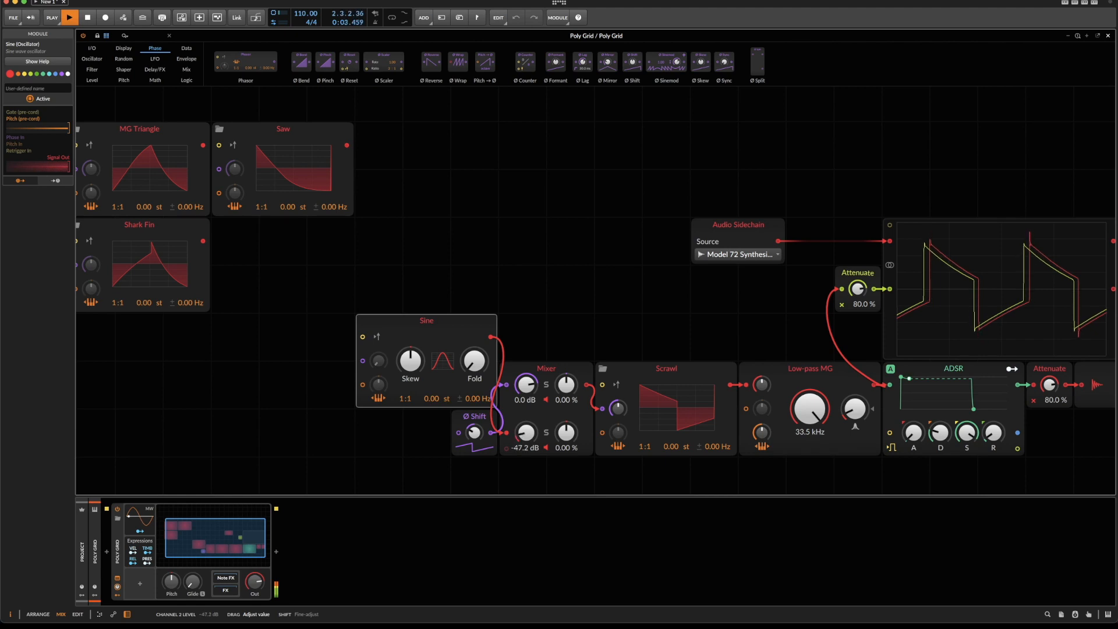
{"action": "left_click_drag", "start_coordinate": [526, 433], "coordinate": [526, 437]}
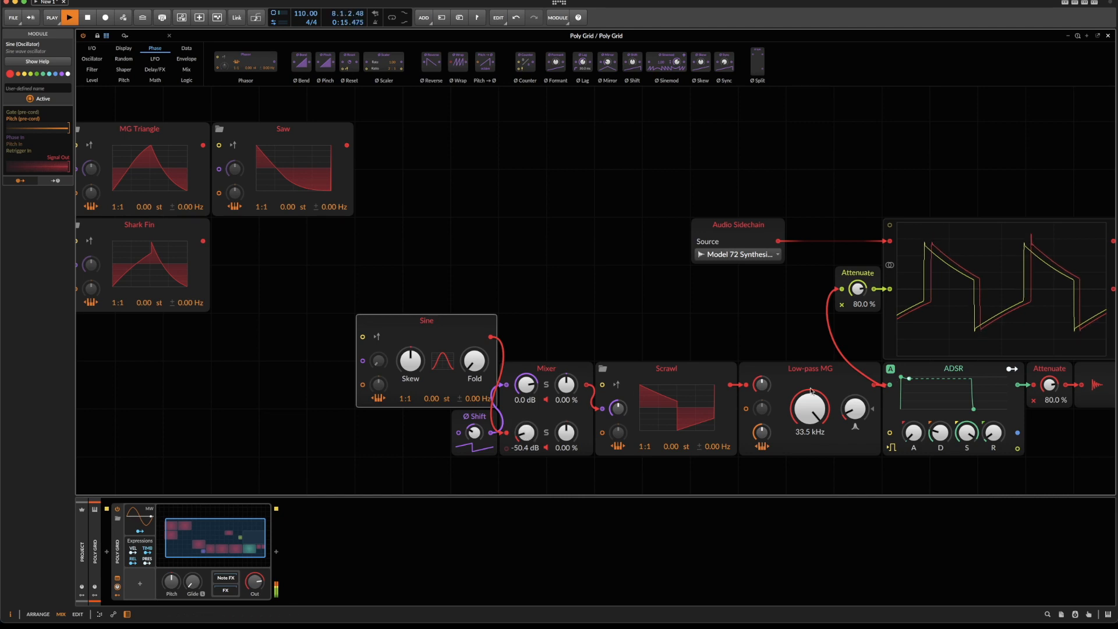
{"action": "key", "text": "space"}
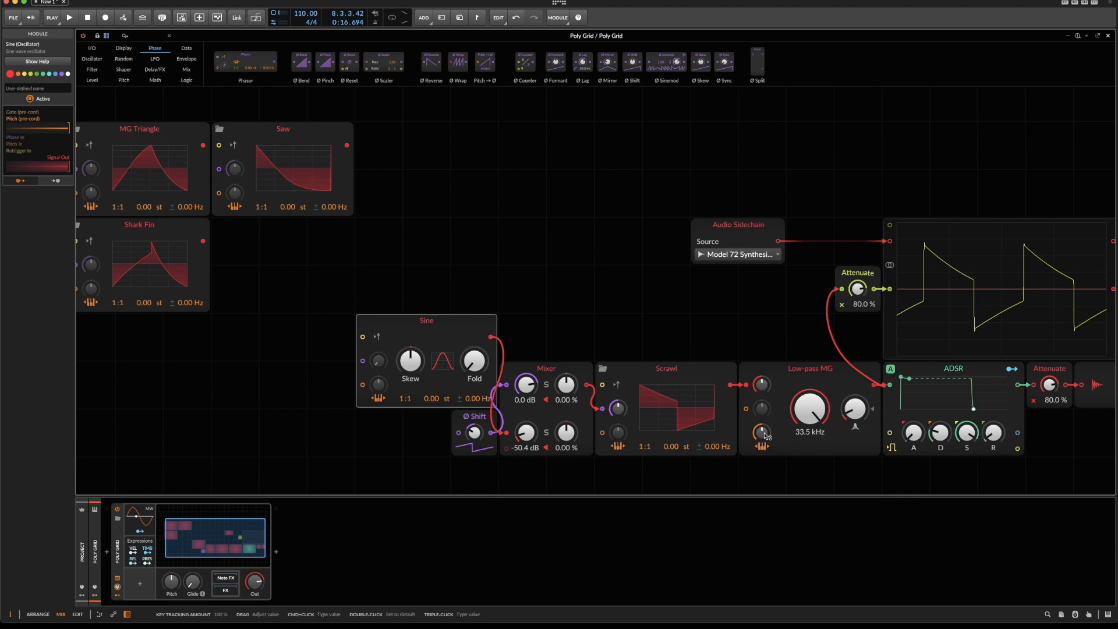
Turn the Low-pass MG's key tracking amount fully down and run playback to compare the traces.
{"action": "left_click_drag", "start_coordinate": [763, 432], "coordinate": [763, 478]}
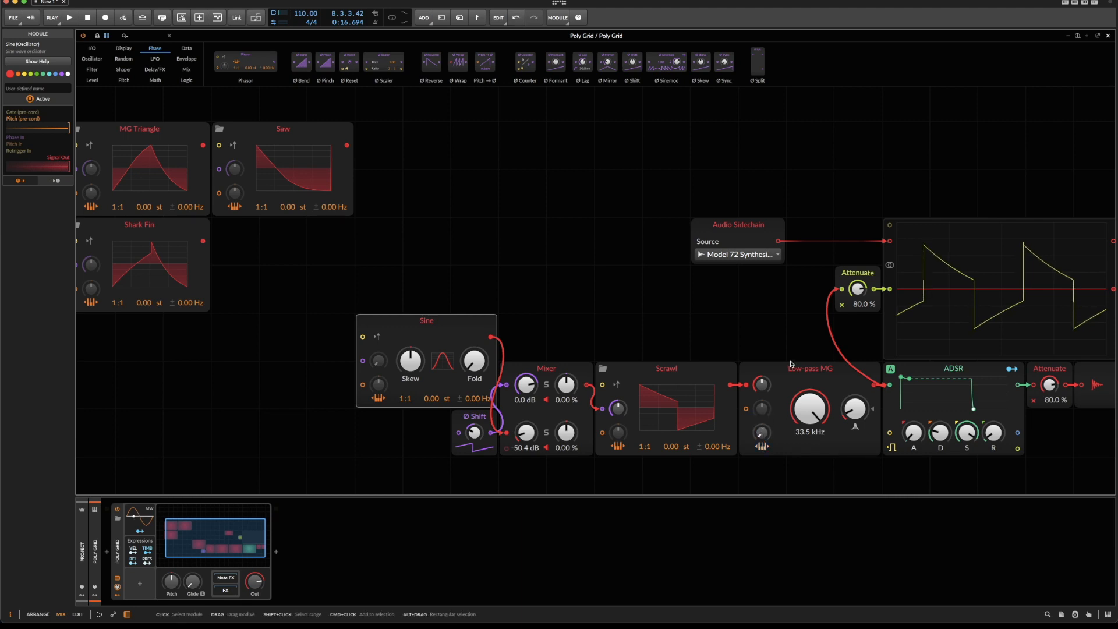
{"action": "key", "text": "space"}
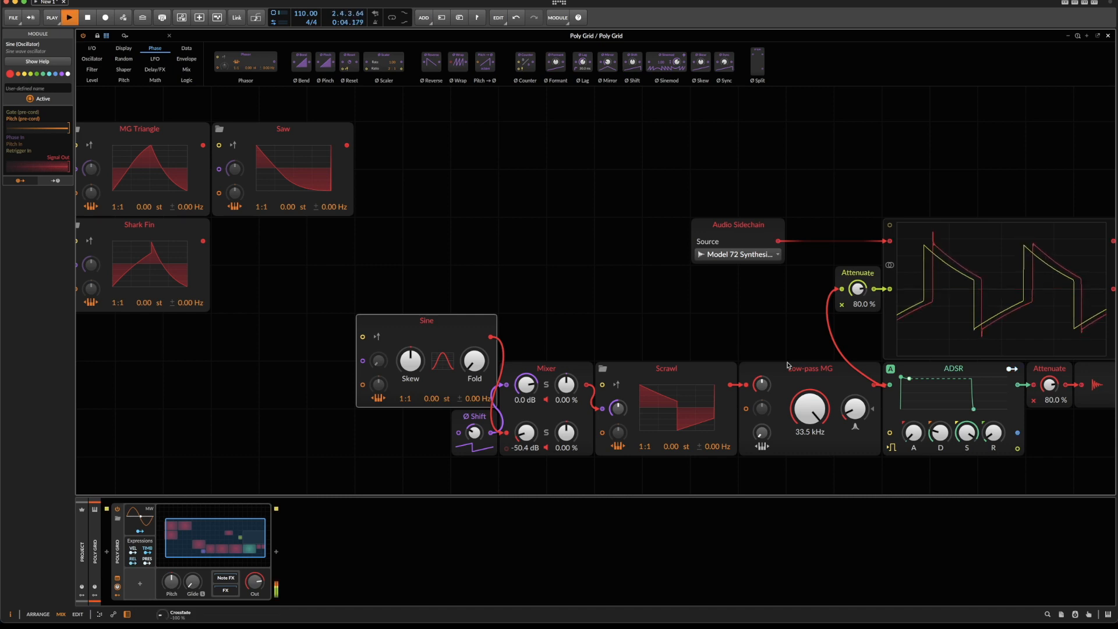
{"action": "key", "text": "space"}
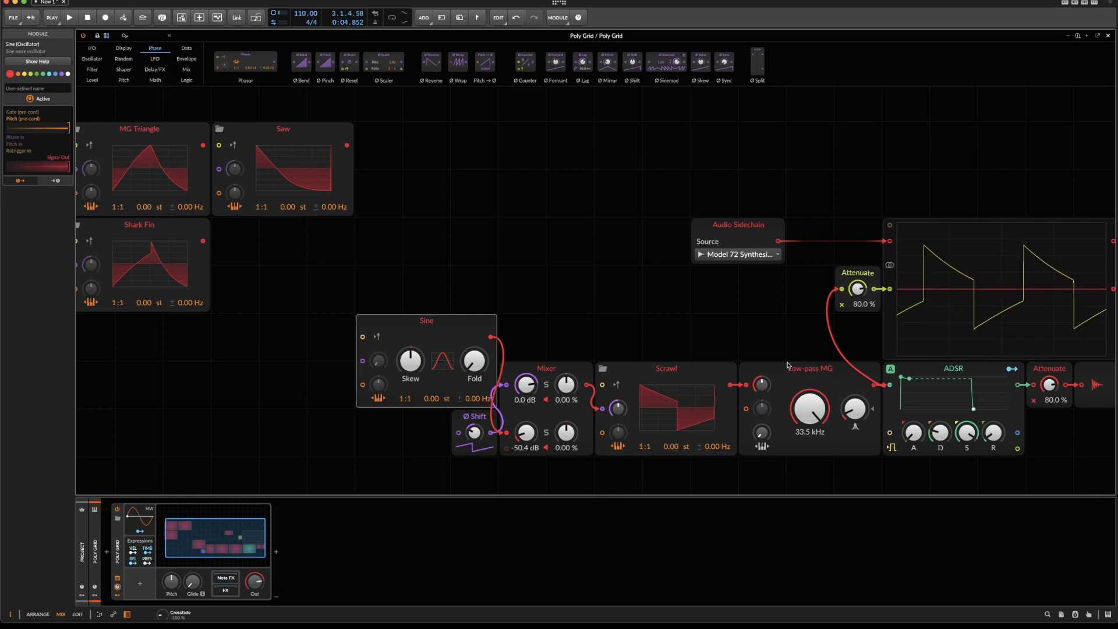
Move the whole module chain from the Sine through the output one grid column left, closing up to the scope section.
{"action": "left_click_drag", "start_coordinate": [301, 371], "coordinate": [1090, 447]}
{"action": "left_click_drag", "start_coordinate": [786, 371], "coordinate": [737, 371]}
{"action": "left_click", "coordinate": [702, 330]}
{"action": "key", "text": "space"}
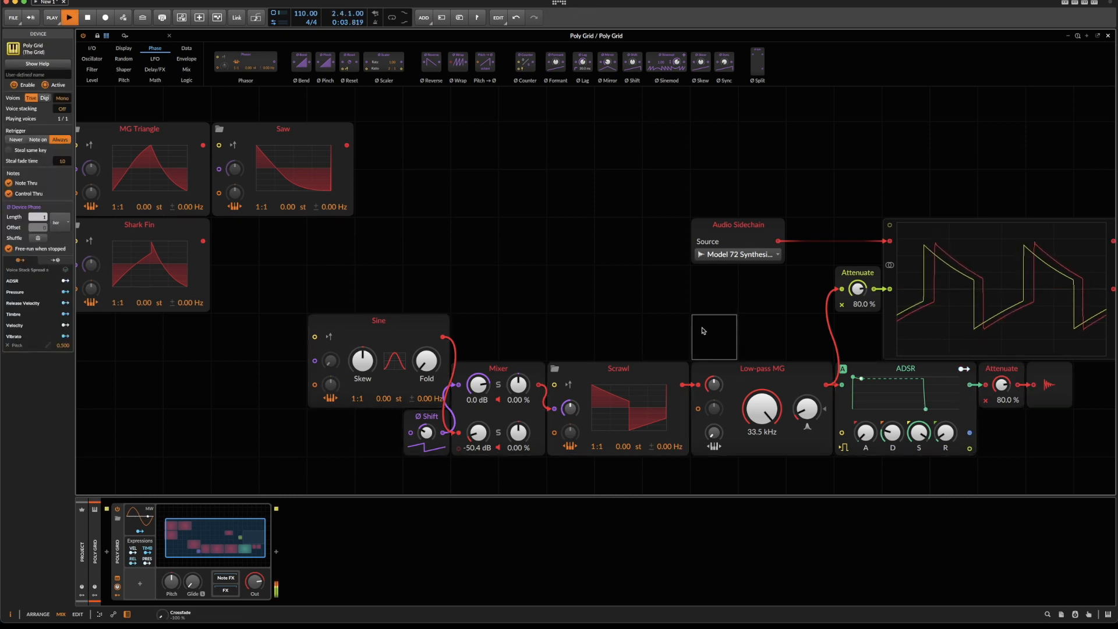
{"action": "key", "text": "space"}
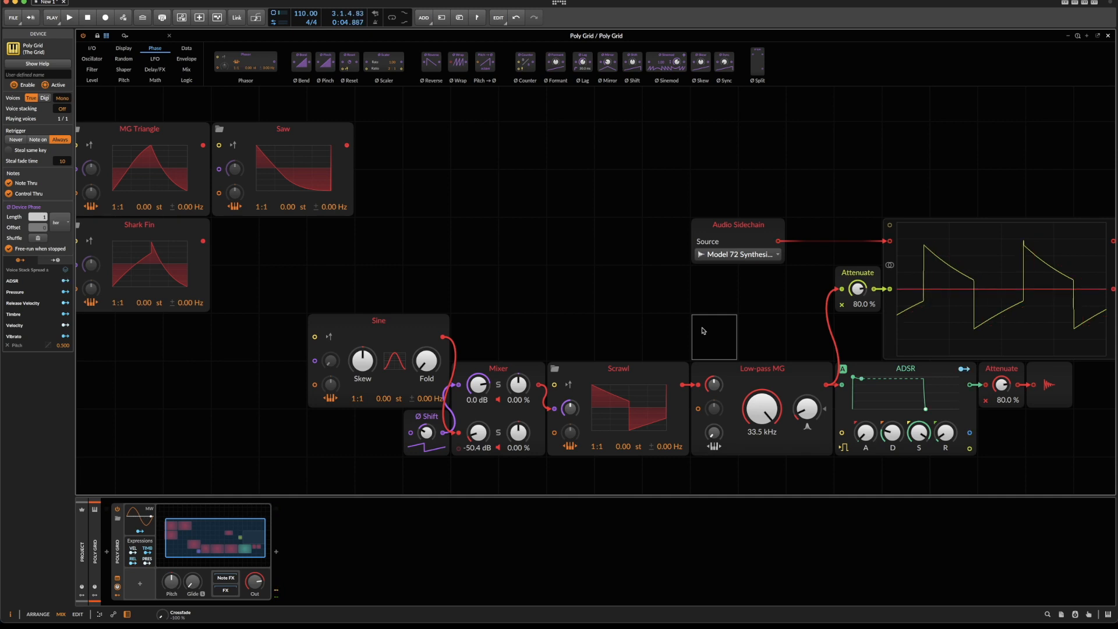
{"action": "left_click_drag", "start_coordinate": [477, 434], "coordinate": [477, 432]}
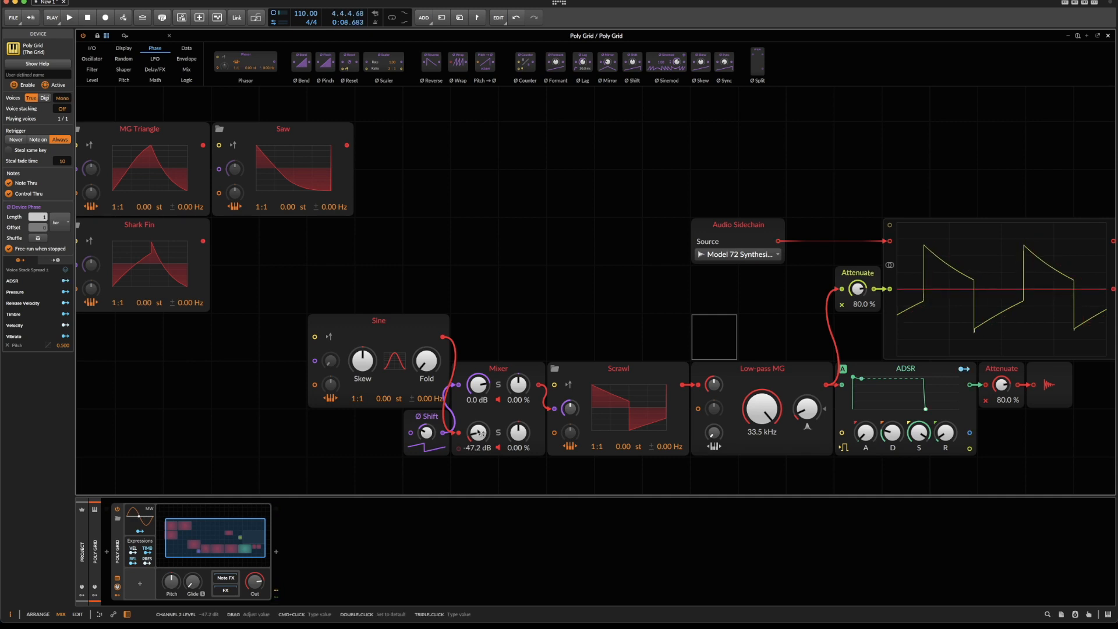
Select the Sine, Ø Shift, Mixer and square Scrawl together and duplicate them.
{"action": "left_click", "coordinate": [398, 331]}
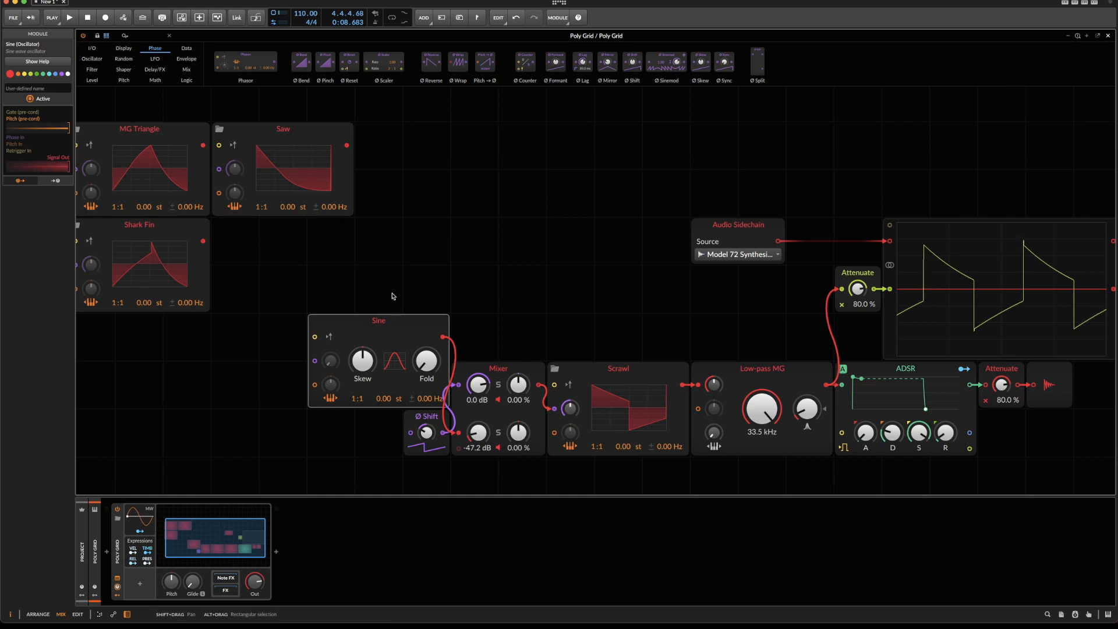
{"action": "left_click_drag", "start_coordinate": [393, 296], "coordinate": [628, 452]}
{"action": "left_click", "coordinate": [636, 365]}
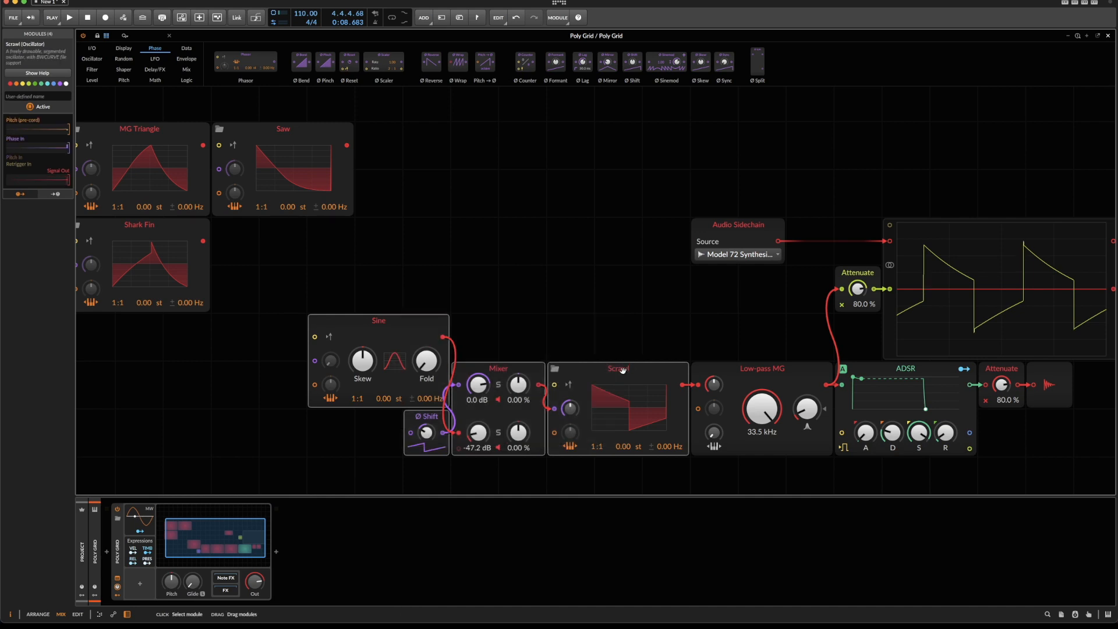
{"action": "left_click_drag", "start_coordinate": [338, 283], "coordinate": [594, 492]}
{"action": "key", "text": "super+d"}
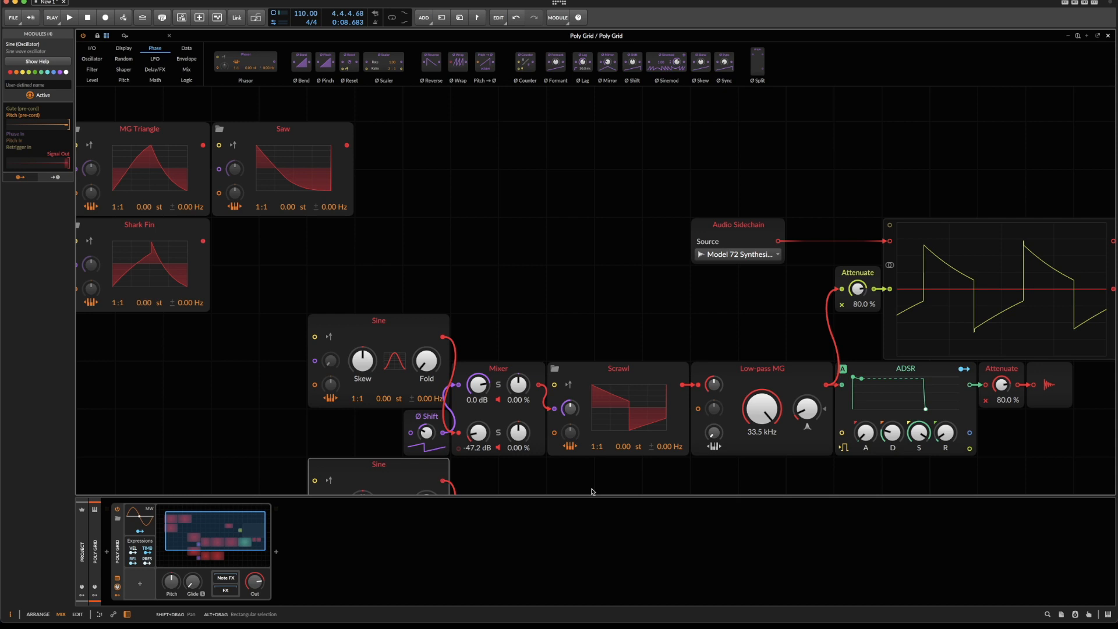
Connect the duplicated Sine directly to its Scrawl's phase input and route that Scrawl's output into the Low-pass MG.
{"action": "scroll", "coordinate": [425, 454], "scroll_direction": "down", "scroll_amount": 4}
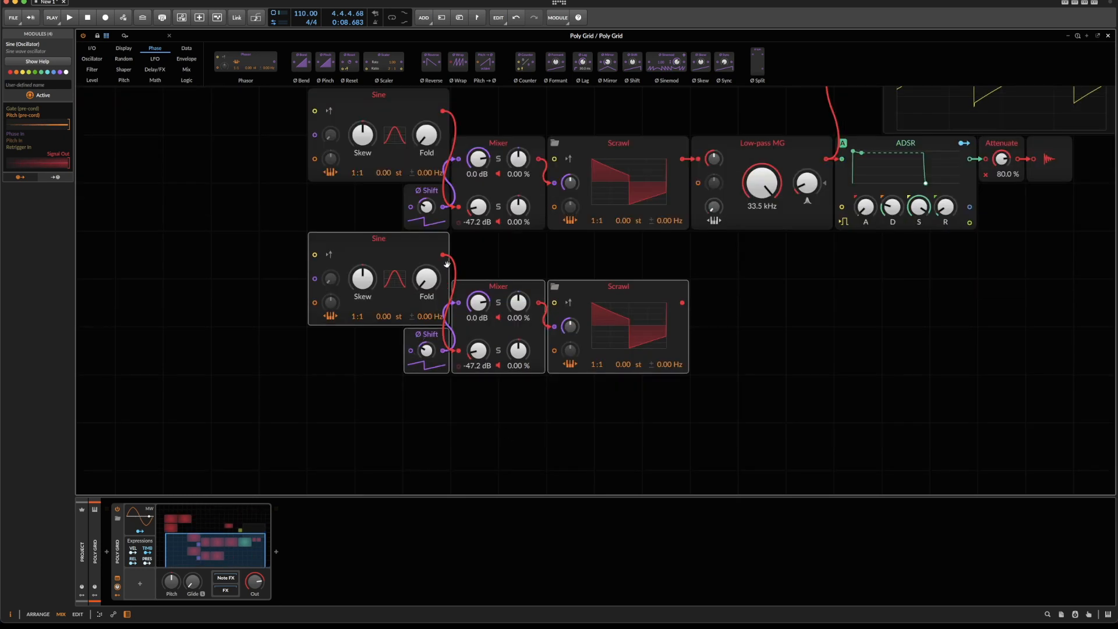
{"action": "left_click_drag", "start_coordinate": [444, 254], "coordinate": [555, 330]}
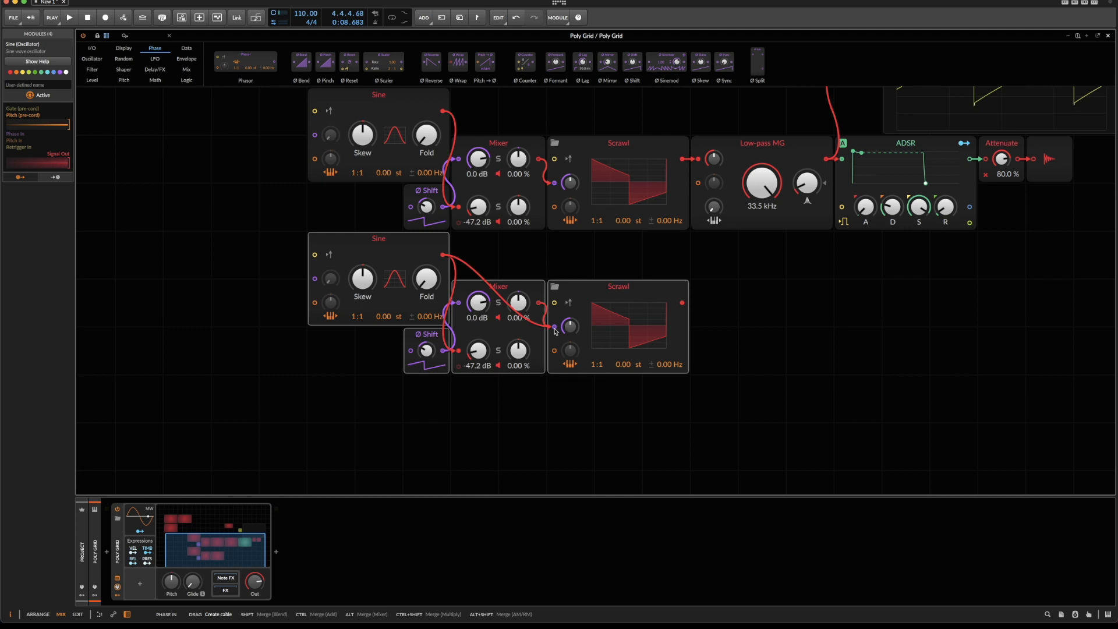
{"action": "left_click_drag", "start_coordinate": [555, 330], "coordinate": [555, 329]}
{"action": "left_click", "coordinate": [493, 287]}
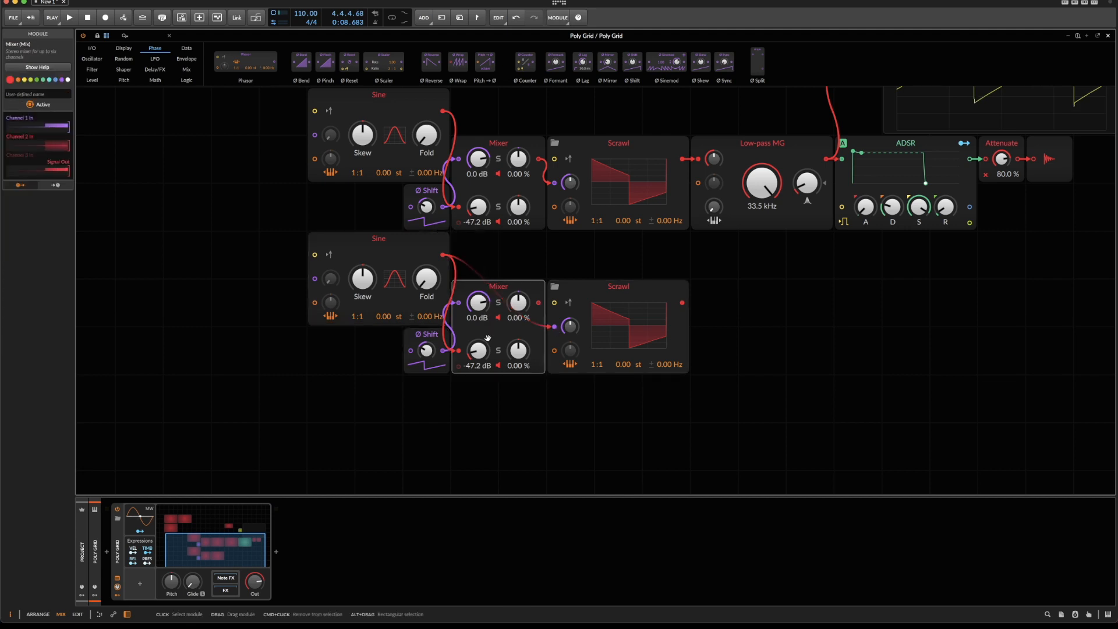
{"action": "left_click_drag", "start_coordinate": [682, 303], "coordinate": [701, 165]}
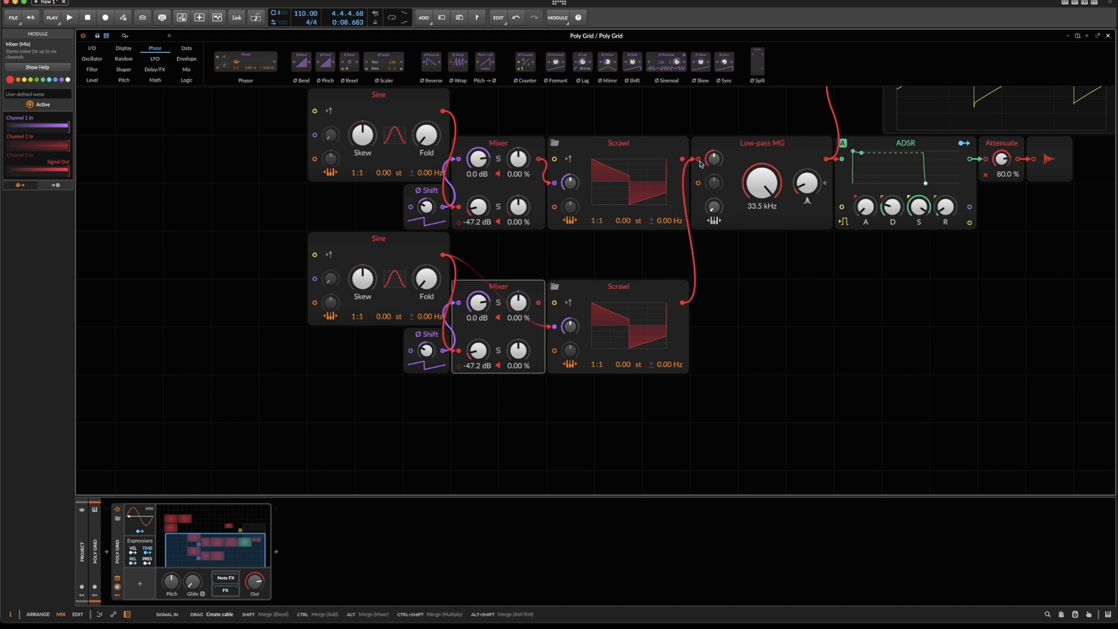
Set the duplicated Scrawl's phase modulation amount to about 0.80 % during playback.
{"action": "key", "text": "space"}
{"action": "key", "text": "space"}
{"action": "key", "text": "space"}
{"action": "left_click_drag", "start_coordinate": [570, 327], "coordinate": [570, 320]}
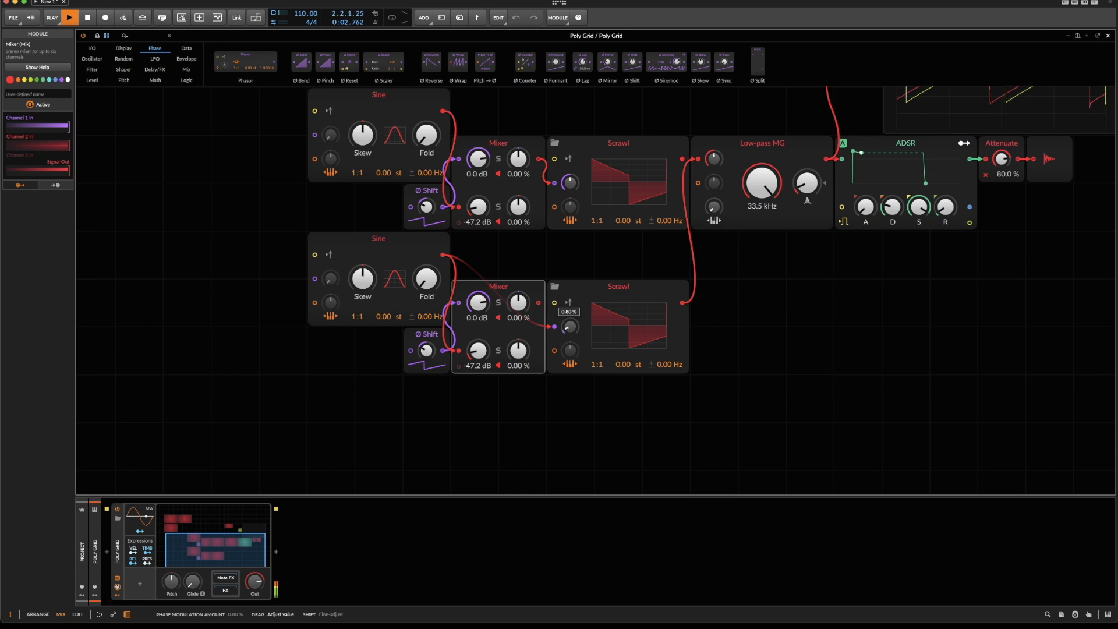
{"action": "key", "text": "space"}
Delete the duplicated Ø Shift and Mixer modules.
{"action": "left_click_drag", "start_coordinate": [367, 364], "coordinate": [540, 362]}
{"action": "key", "text": "Delete"}
{"action": "scroll", "coordinate": [537, 367], "scroll_direction": "up", "scroll_amount": 5}
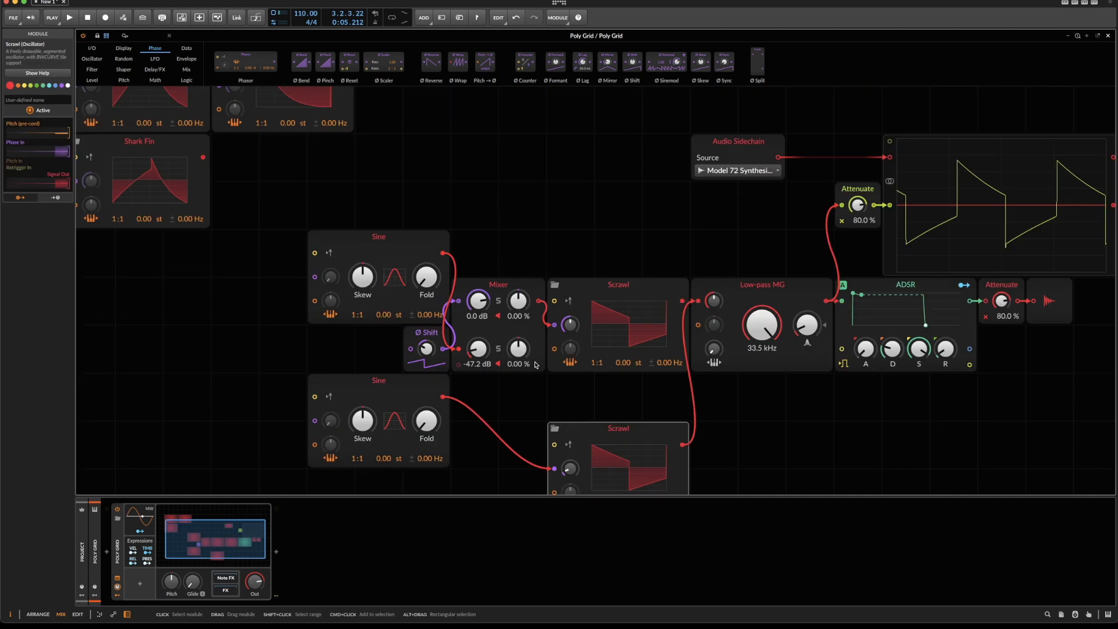
Move the duplicated Sine and Scrawl as a pair below Shark Fin and reconnect the original Scrawl to the Low-pass MG.
{"action": "left_click_drag", "start_coordinate": [395, 385], "coordinate": [481, 424]}
{"action": "left_click", "coordinate": [594, 432], "text": "shift"}
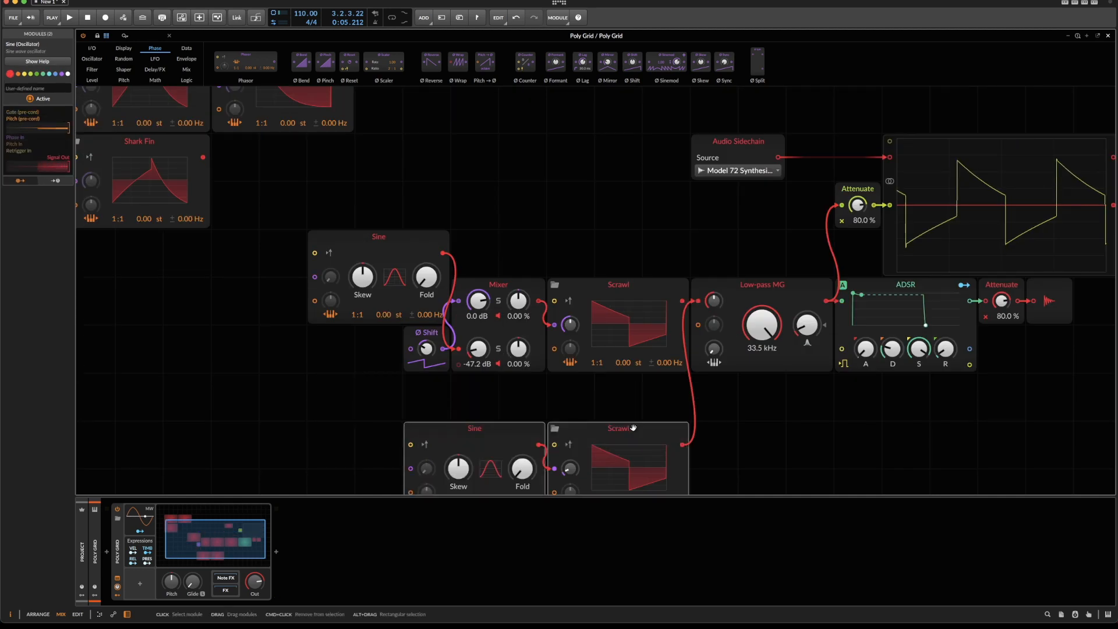
{"action": "left_click_drag", "start_coordinate": [594, 432], "coordinate": [193, 269]}
{"action": "left_click", "coordinate": [177, 268]}
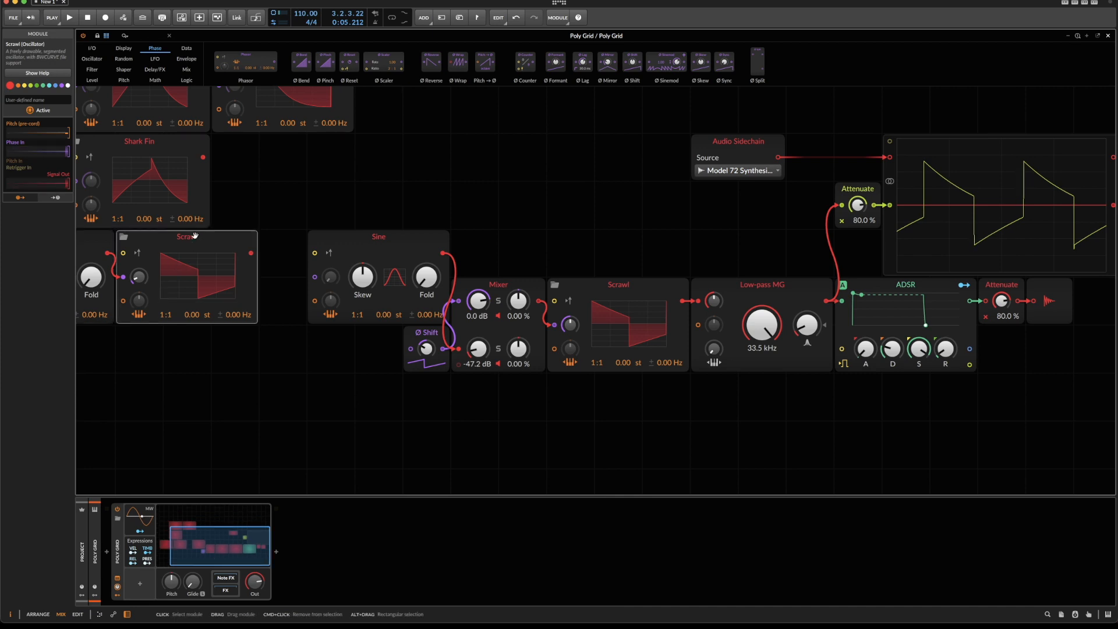
Name the stored square-wave Scrawl "MG Square".
{"action": "left_click", "coordinate": [54, 102]}
{"action": "type", "text": "MG"}
{"action": "key", "text": "Return"}
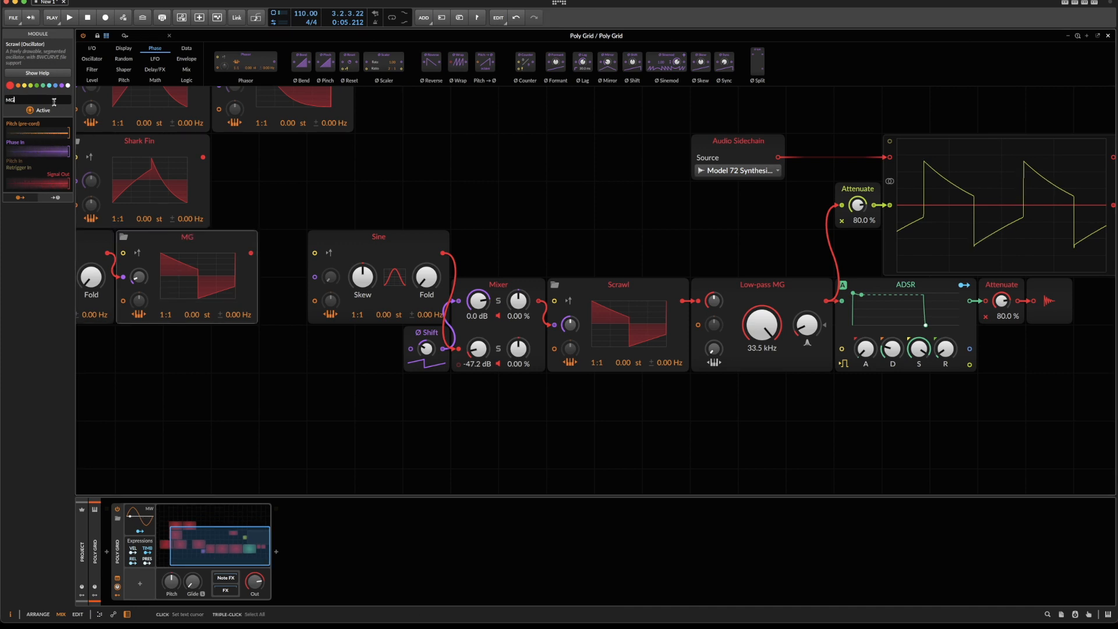
{"action": "type", "text": "Square"}
Rename the Saw module to "MG Saw" and the Shark Fin module to "MG Shark Fin".
{"action": "scroll", "coordinate": [294, 199], "scroll_direction": "up", "scroll_amount": 1}
{"action": "scroll", "coordinate": [294, 200], "scroll_direction": "up", "scroll_amount": 1}
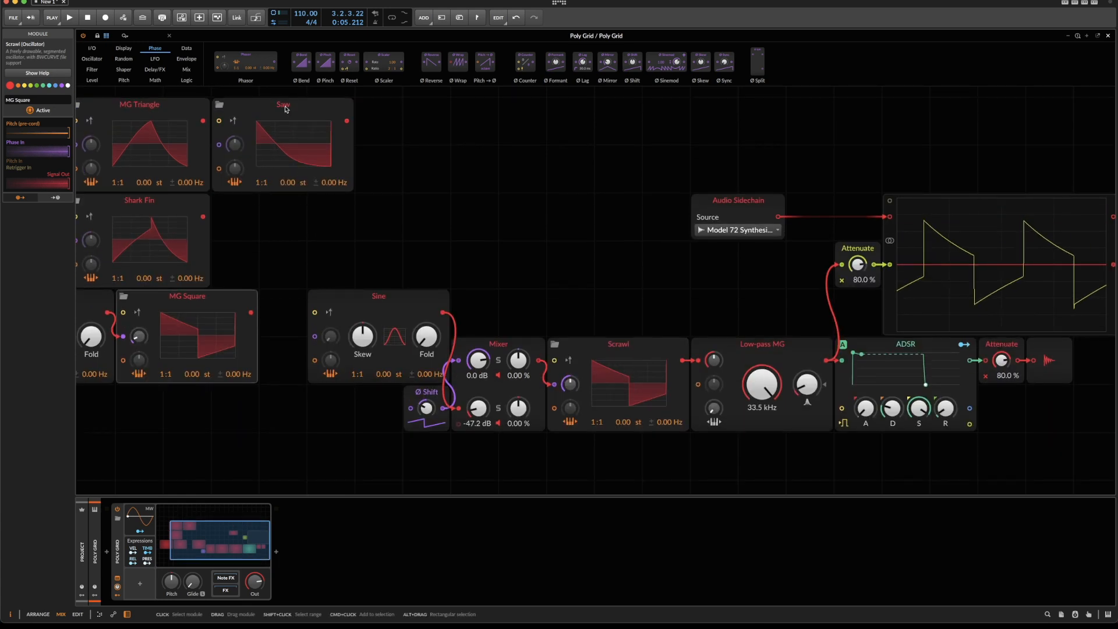
{"action": "left_click", "coordinate": [273, 169]}
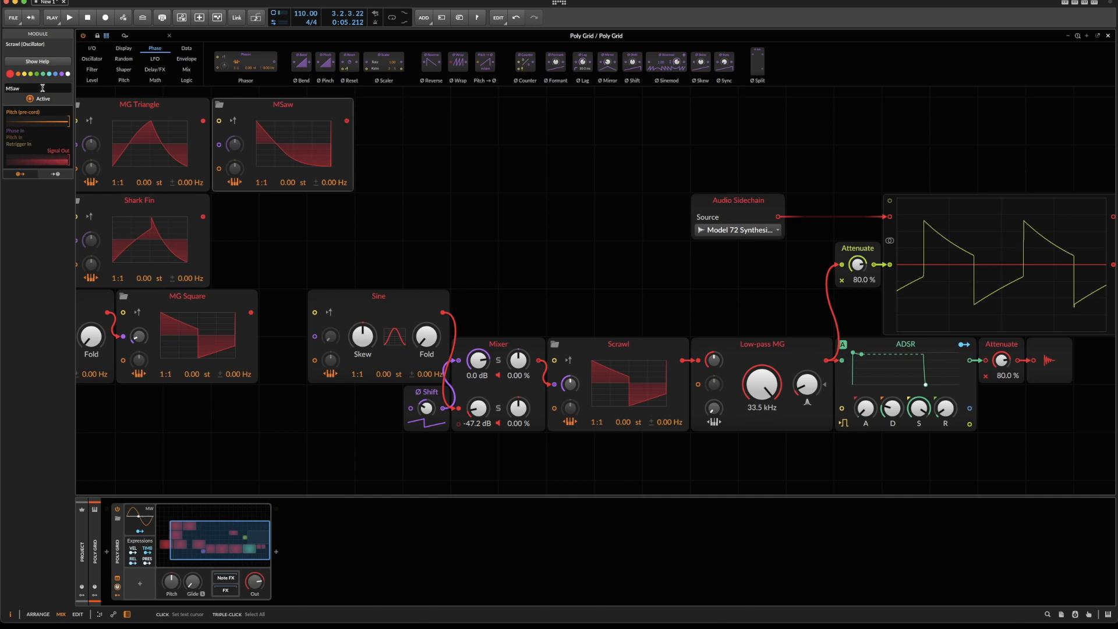
{"action": "left_click", "coordinate": [132, 198]}
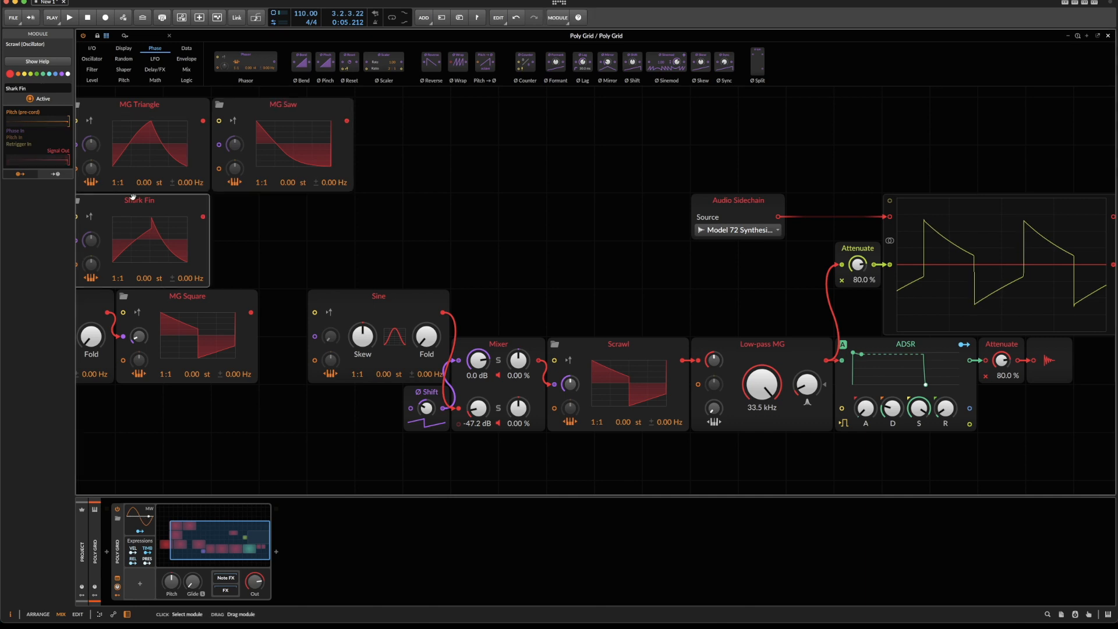
{"action": "left_click", "coordinate": [35, 89]}
{"action": "type", "text": "MG"}
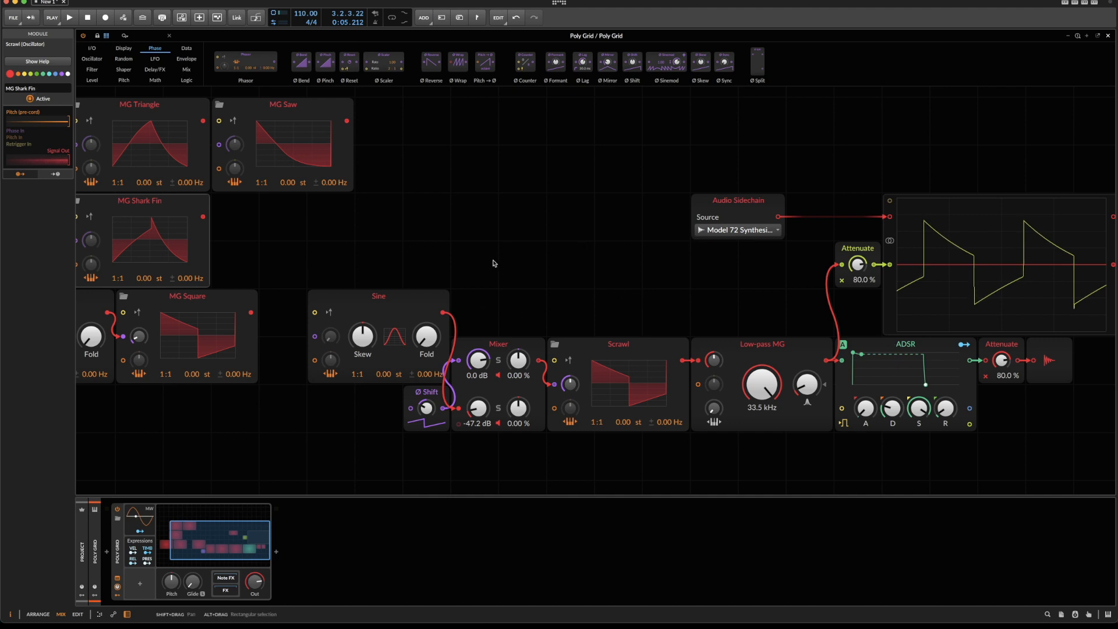
Set the Model 72's Osc 1 Waveform to PULSE WIDE in its plug-in window.
{"action": "scroll", "coordinate": [492, 263], "scroll_direction": "left", "scroll_amount": 10}
{"action": "left_click_drag", "start_coordinate": [485, 367], "coordinate": [454, 104]}
{"action": "scroll", "coordinate": [709, 377], "scroll_direction": "right", "scroll_amount": 9}
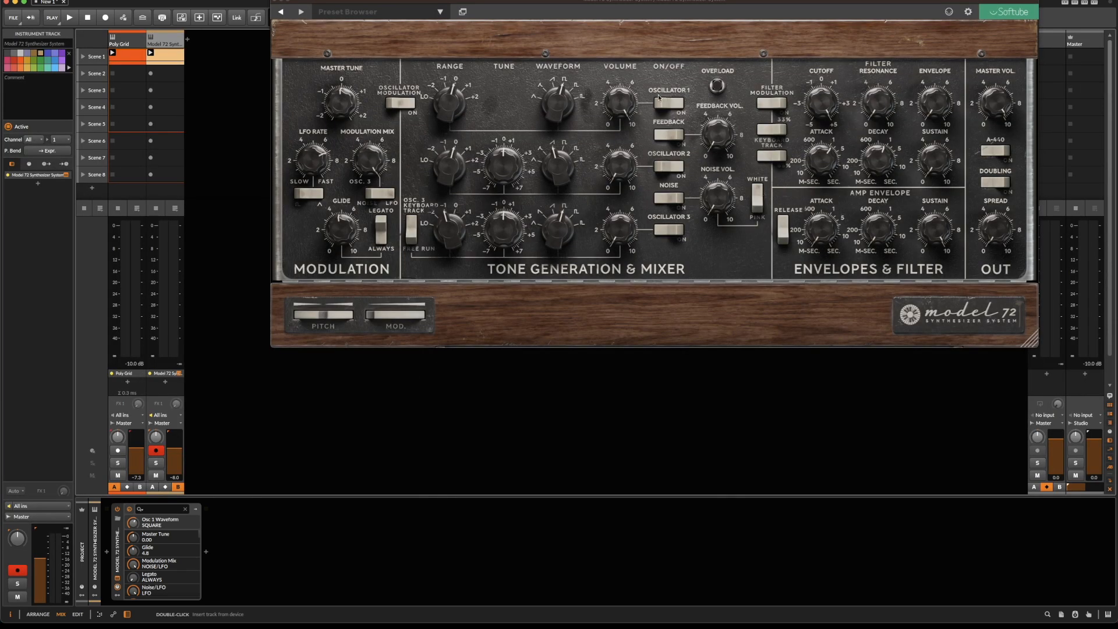
{"action": "left_click_drag", "start_coordinate": [564, 88], "coordinate": [563, 81]}
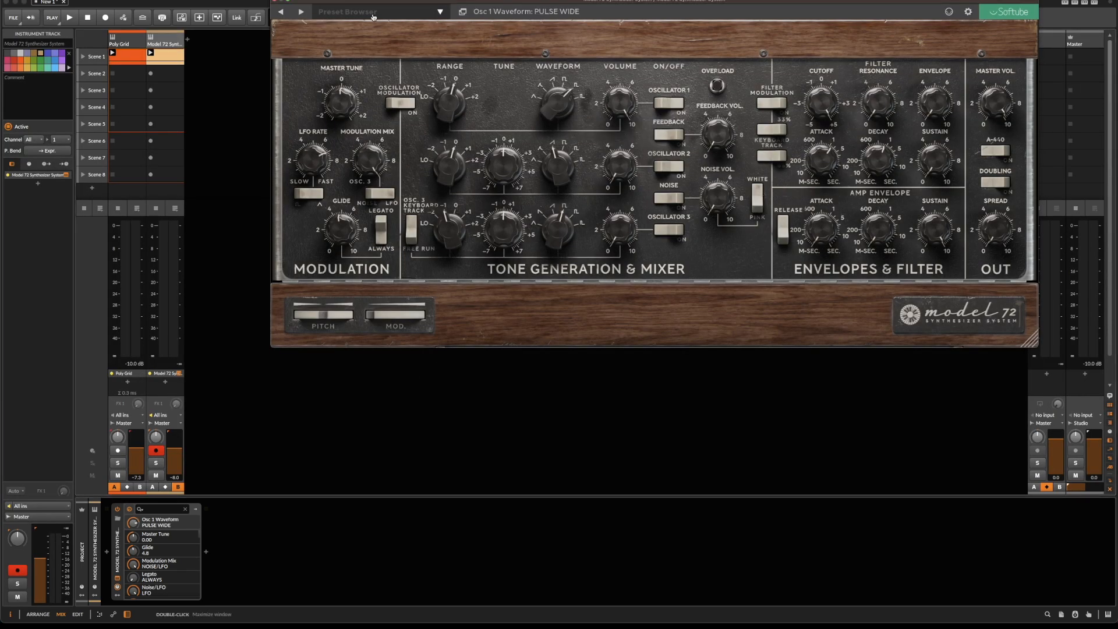
Close the Model 72 window, select the Poly Grid track and reopen its grid editor.
{"action": "left_click", "coordinate": [274, 2]}
{"action": "left_click", "coordinate": [126, 43]}
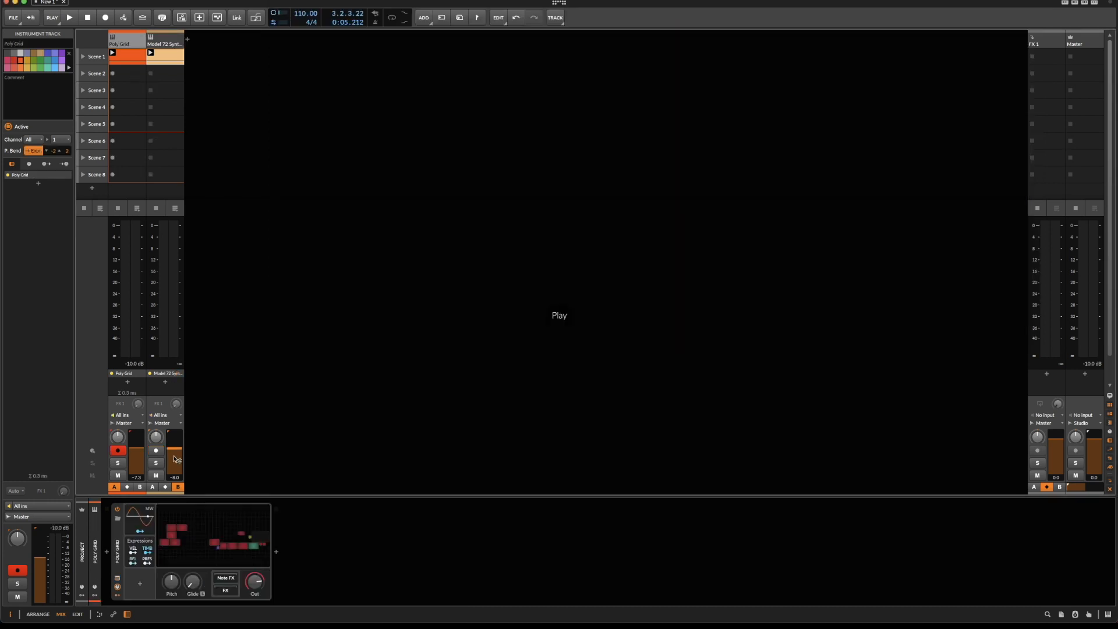
{"action": "left_click", "coordinate": [192, 527]}
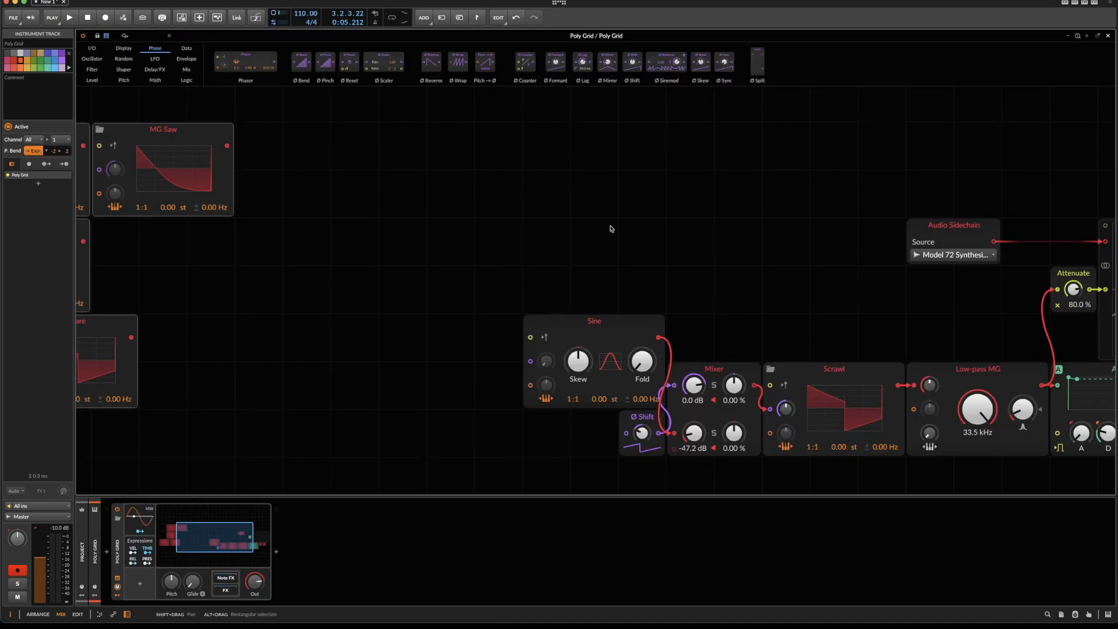
Play the waveform comparison and open the Scrawl's curve in an enlarged editor above the module chain.
{"action": "left_click_drag", "start_coordinate": [508, 301], "coordinate": [802, 457]}
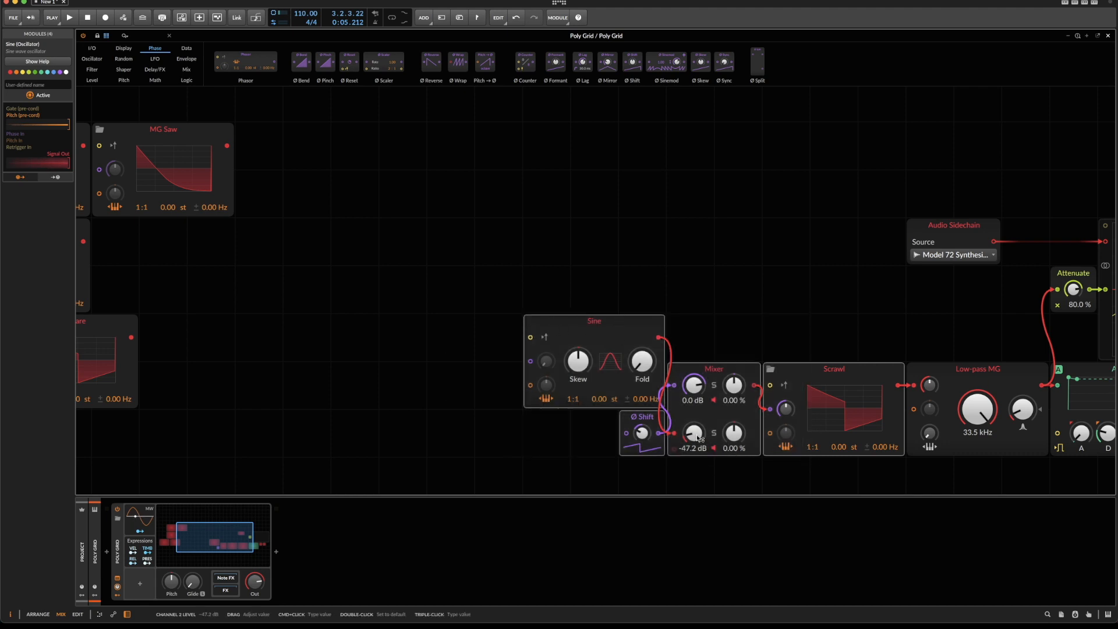
{"action": "scroll", "coordinate": [698, 437], "scroll_direction": "right", "scroll_amount": 3}
{"action": "scroll", "coordinate": [670, 439], "scroll_direction": "right", "scroll_amount": 3}
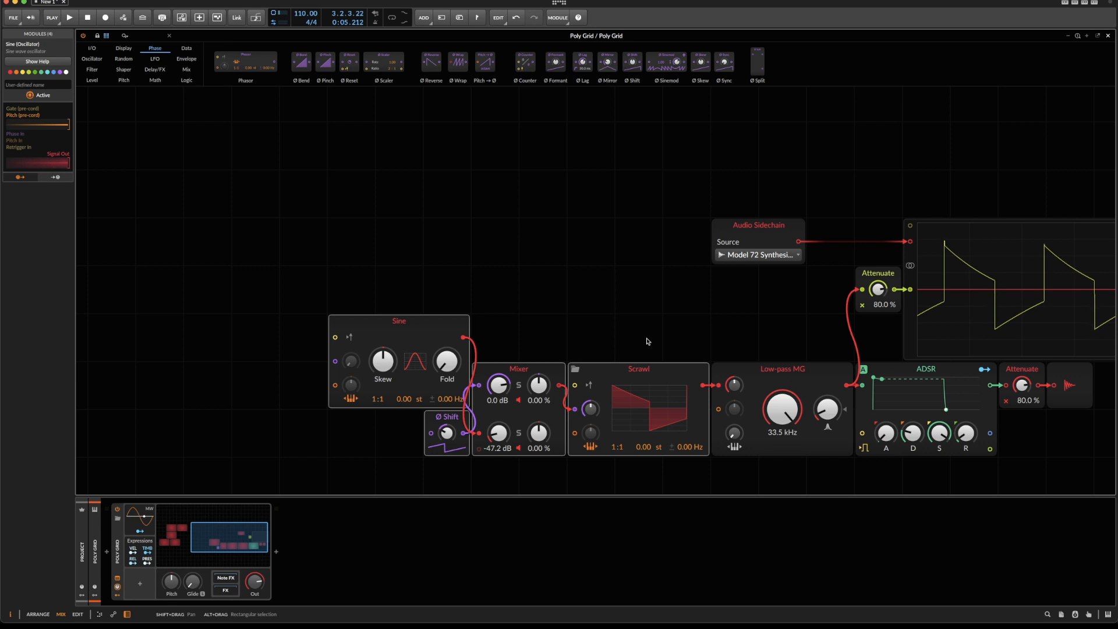
{"action": "key", "text": "space"}
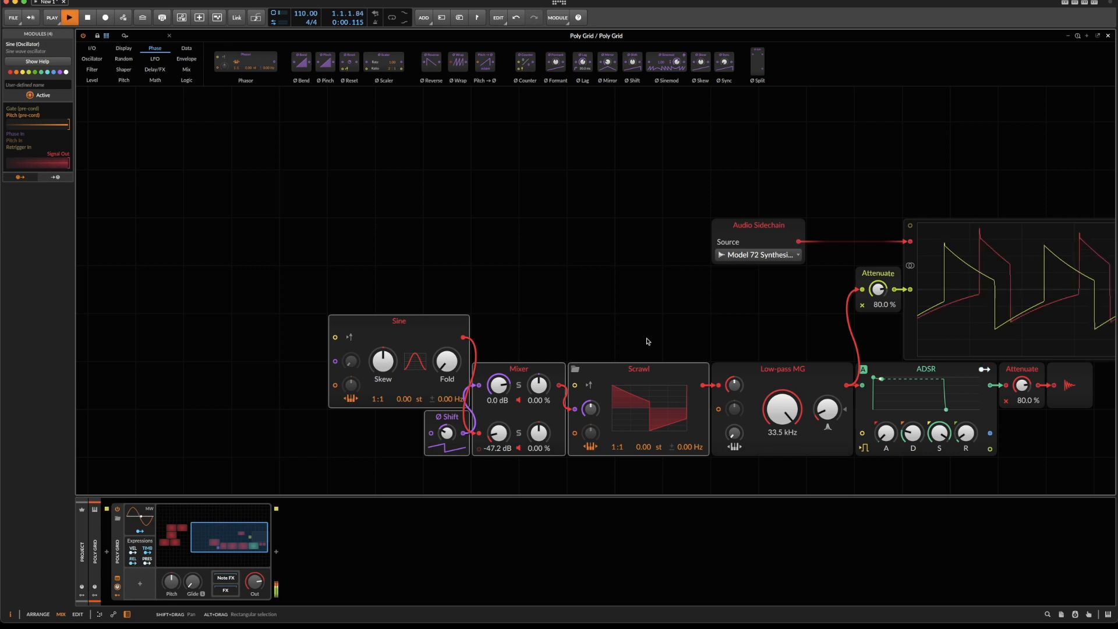
{"action": "left_click", "coordinate": [649, 407]}
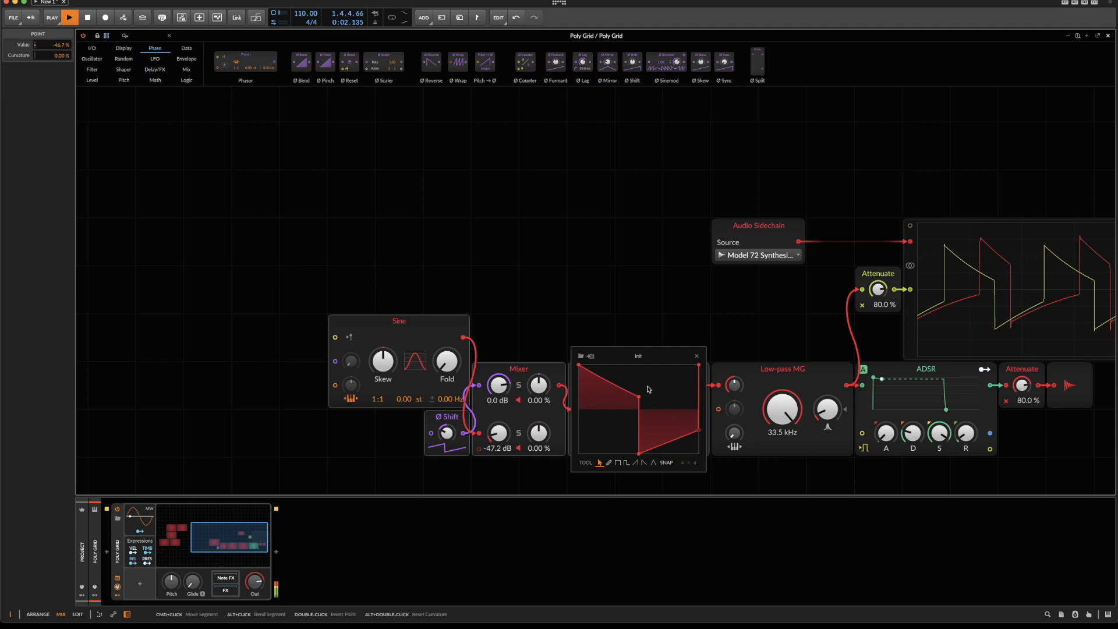
{"action": "left_click_drag", "start_coordinate": [598, 194], "coordinate": [604, 155]}
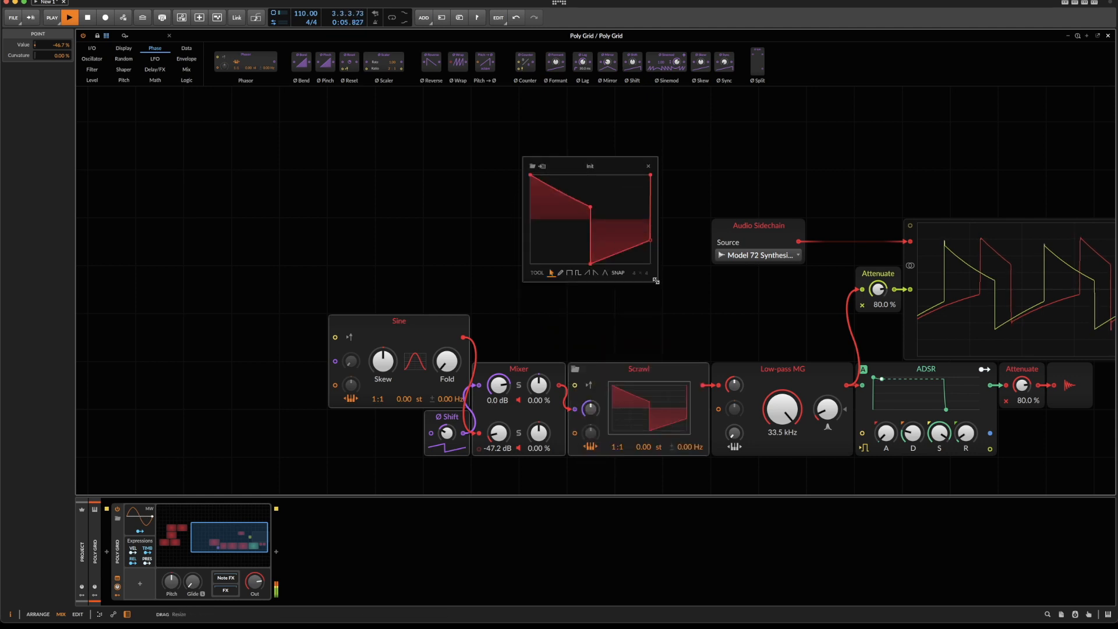
{"action": "left_click_drag", "start_coordinate": [657, 278], "coordinate": [725, 319]}
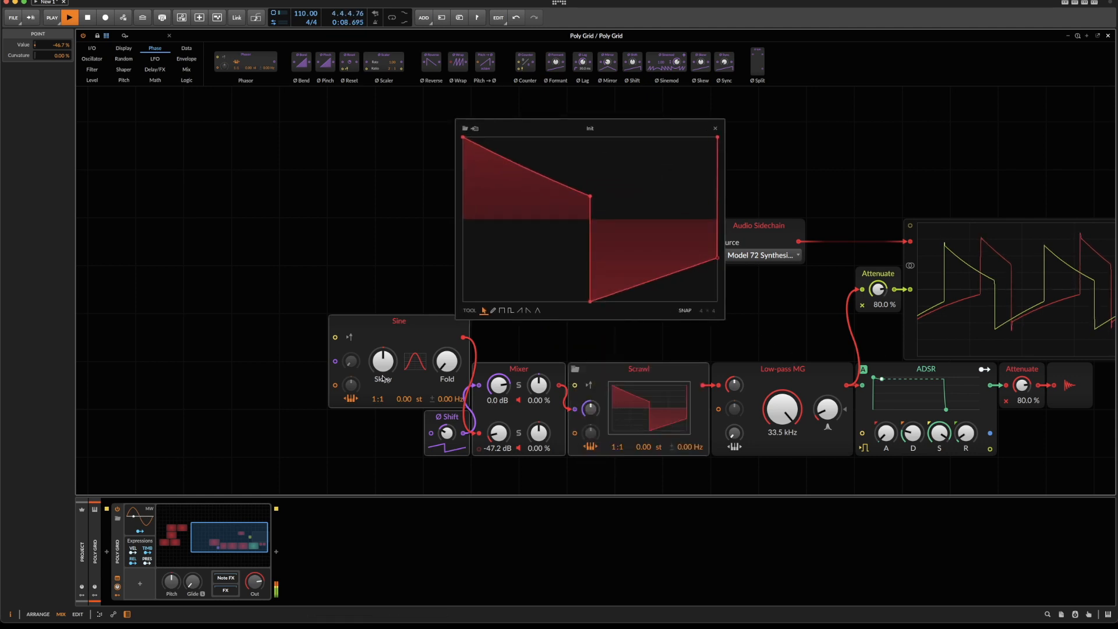
Set the Ø Shift to 19.0 % and narrow the Scrawl's square to a wide pulse, its lower step point at -98.6 %.
{"action": "left_click_drag", "start_coordinate": [447, 432], "coordinate": [447, 422]}
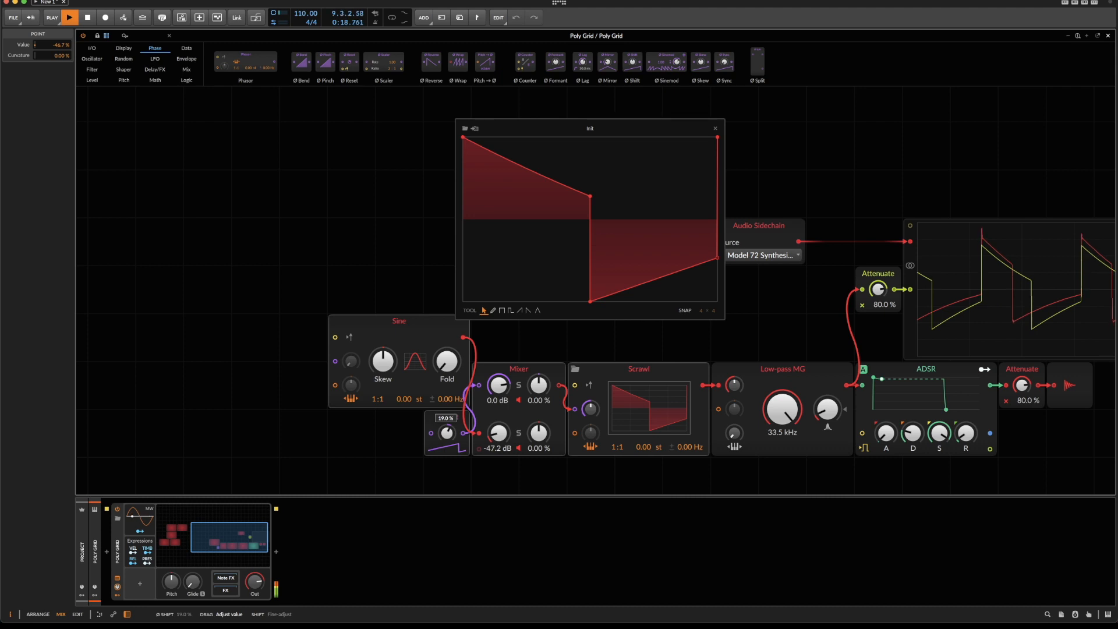
{"action": "mouse_move", "coordinate": [590, 301]}
{"action": "left_mouse_down"}
{"action": "mouse_move", "coordinate": [615, 301]}
{"action": "mouse_move", "coordinate": [590, 301]}
{"action": "left_mouse_up"}
{"action": "left_click_drag", "start_coordinate": [590, 196], "coordinate": [540, 176]}
{"action": "left_click_drag", "start_coordinate": [590, 301], "coordinate": [541, 299]}
{"action": "left_click_drag", "start_coordinate": [540, 177], "coordinate": [542, 176]}
{"action": "left_click_drag", "start_coordinate": [541, 299], "coordinate": [542, 301]}
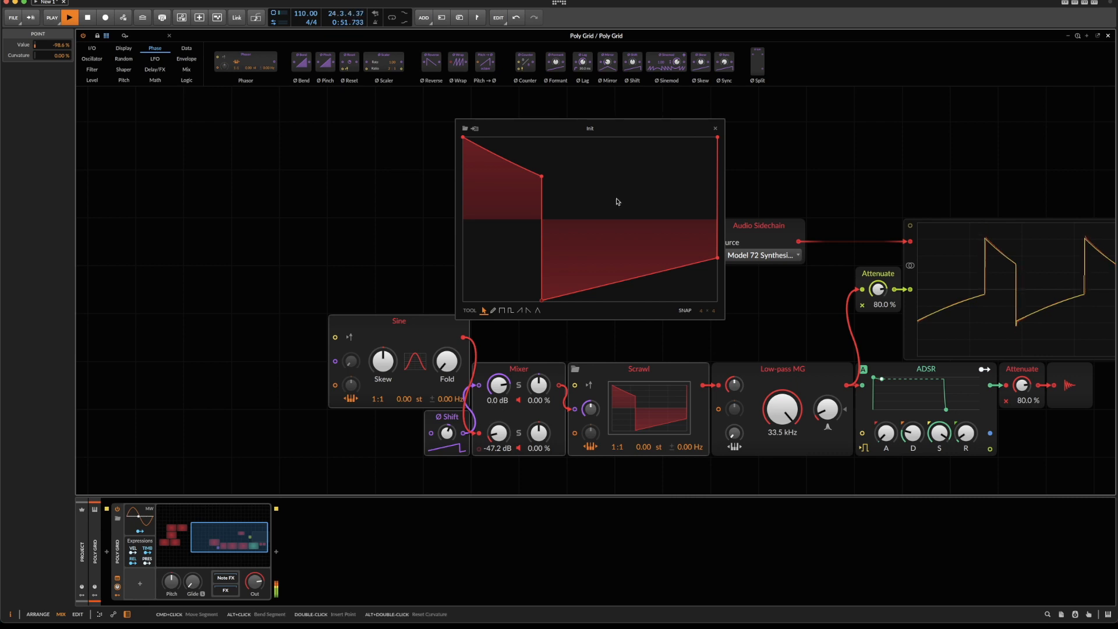
Replay the comparison and lower the Mixer's second channel to -54.0 dB.
{"action": "key", "text": "space"}
{"action": "key", "text": "space"}
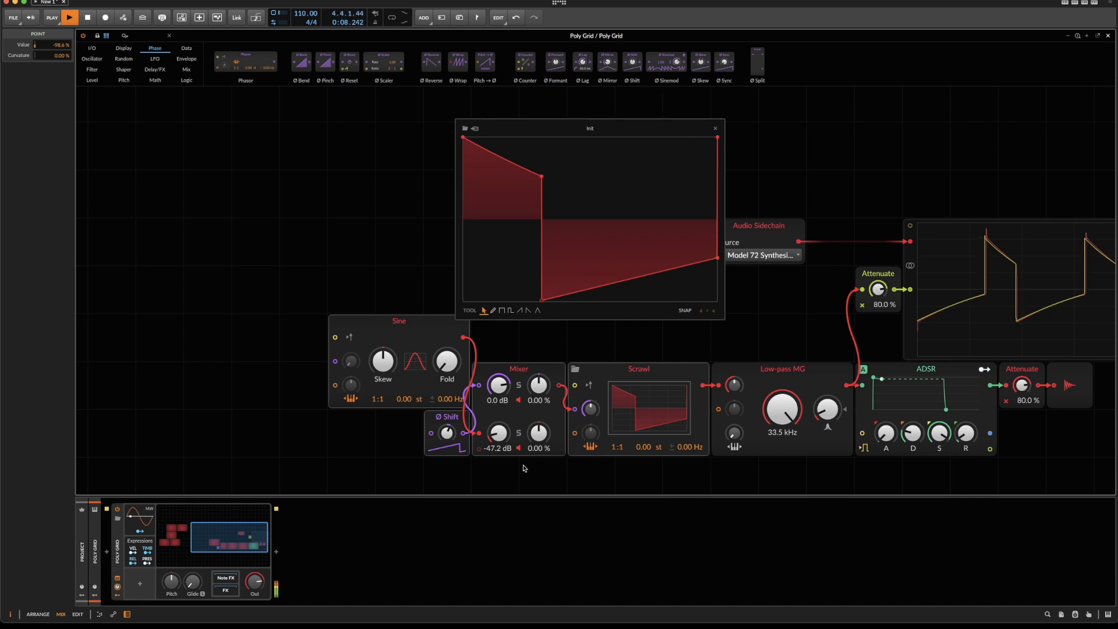
{"action": "left_click_drag", "start_coordinate": [499, 433], "coordinate": [499, 441]}
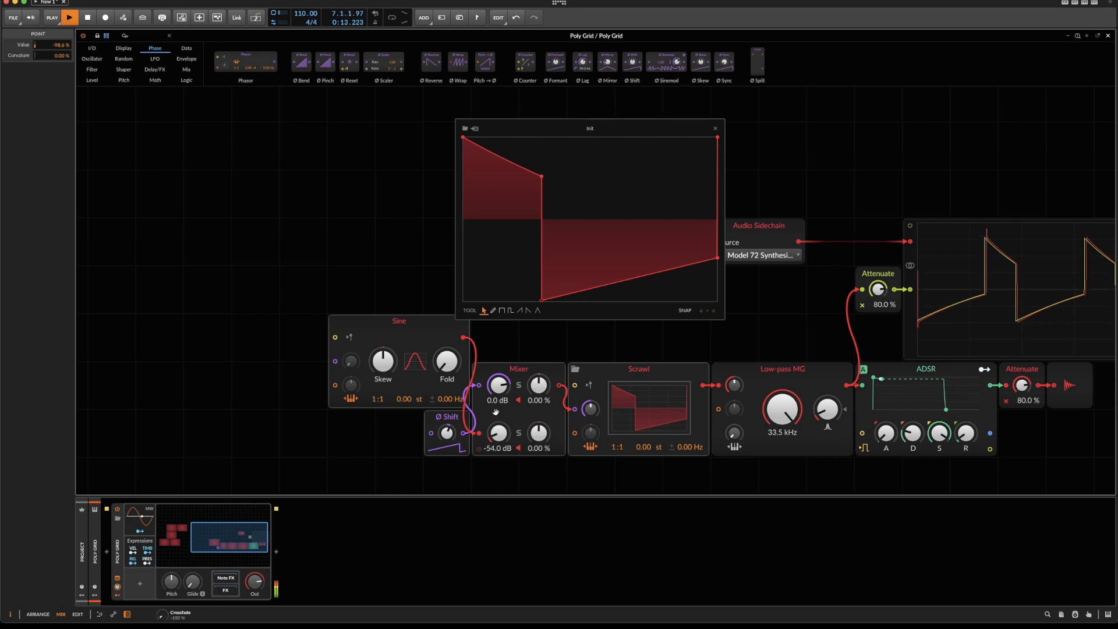
{"action": "key", "text": "space"}
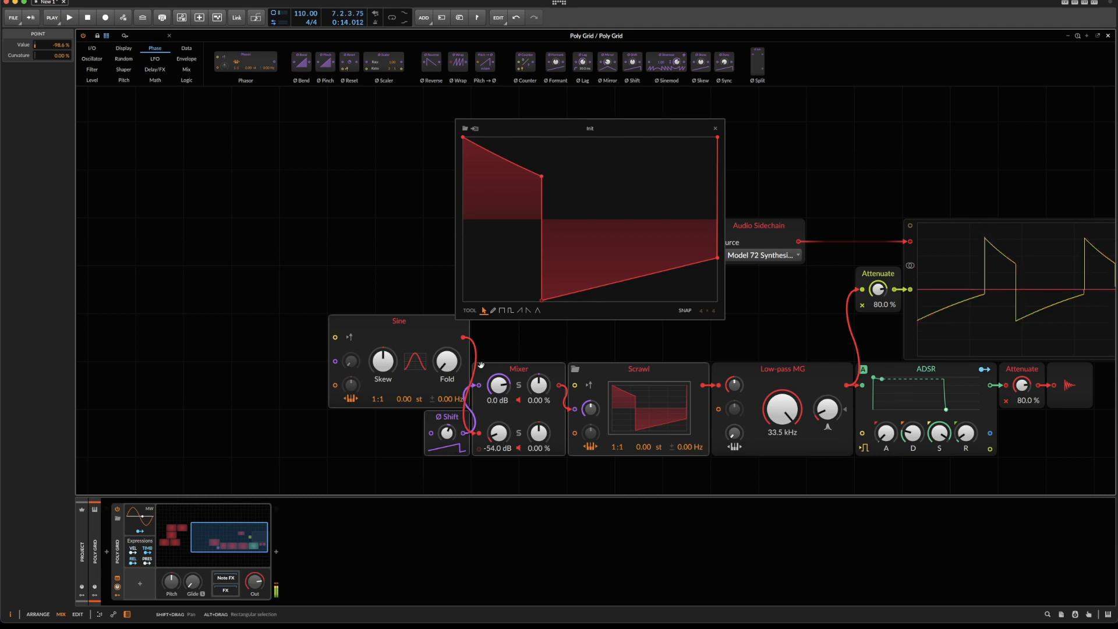
Patch the Sine output directly into the Scrawl's phase input and set the phase modulation amount to 0.22 %.
{"action": "left_click_drag", "start_coordinate": [502, 388], "coordinate": [574, 414]}
{"action": "key", "text": "space"}
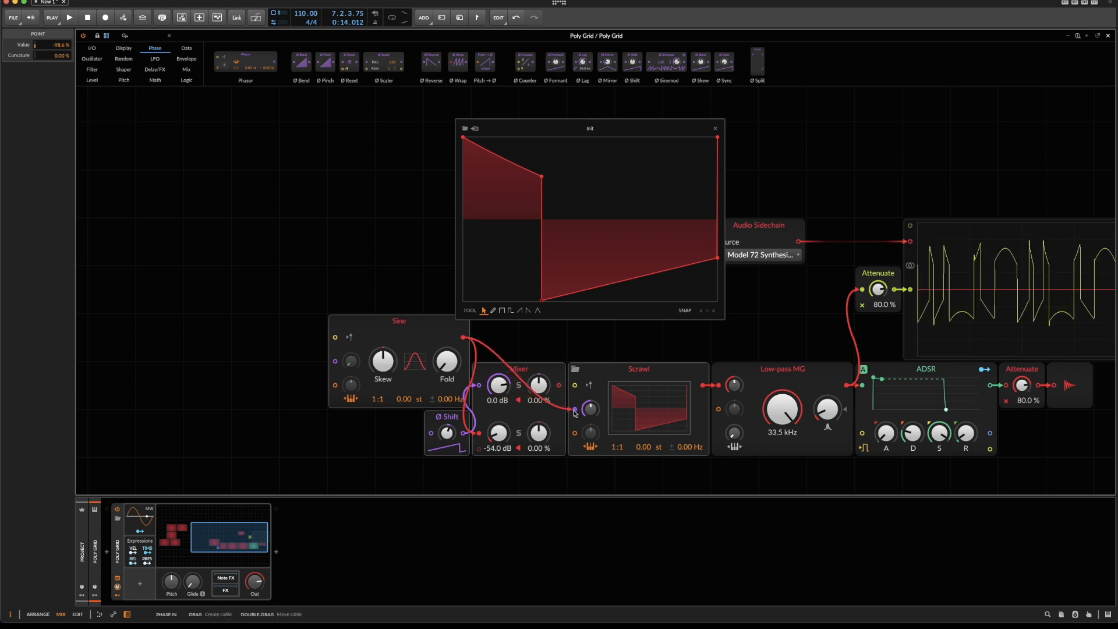
{"action": "key", "text": "space"}
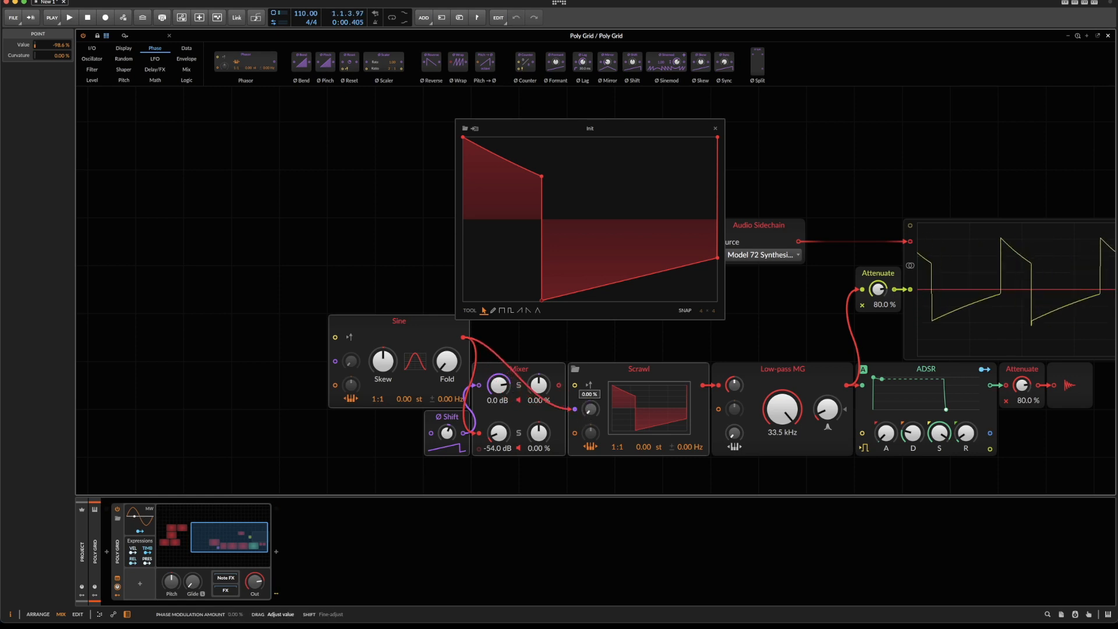
{"action": "key", "text": "space"}
{"action": "left_click_drag", "start_coordinate": [591, 409], "coordinate": [586, 411]}
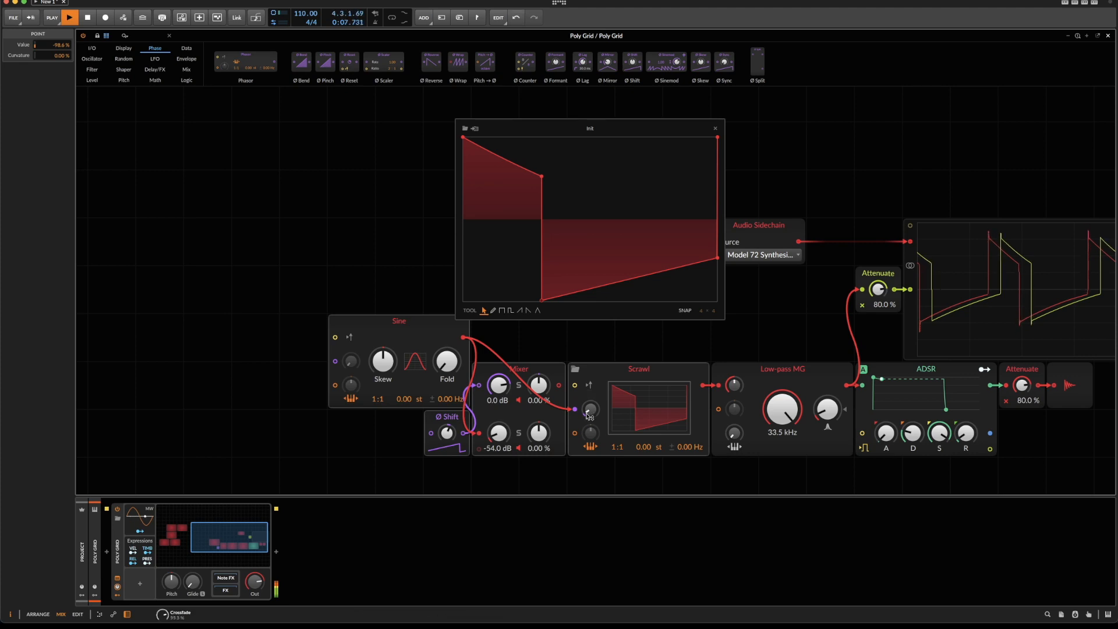
{"action": "key", "text": "space"}
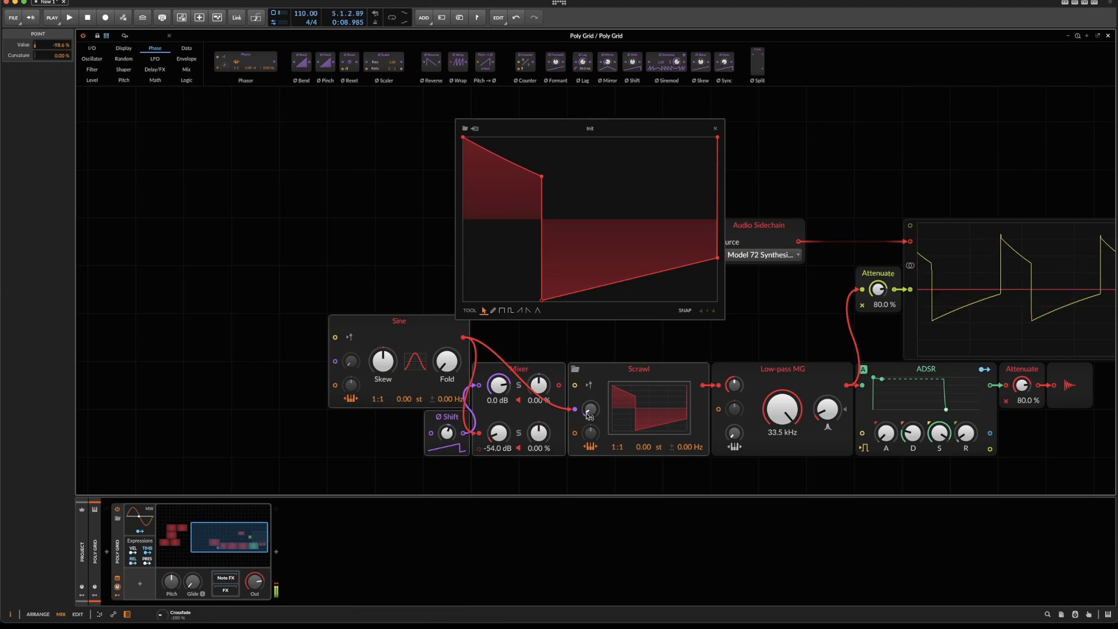
Duplicate the Sine and the wide-pulse Scrawl and place the copied pair directly beneath the MG Square modules.
{"action": "left_click", "coordinate": [585, 389]}
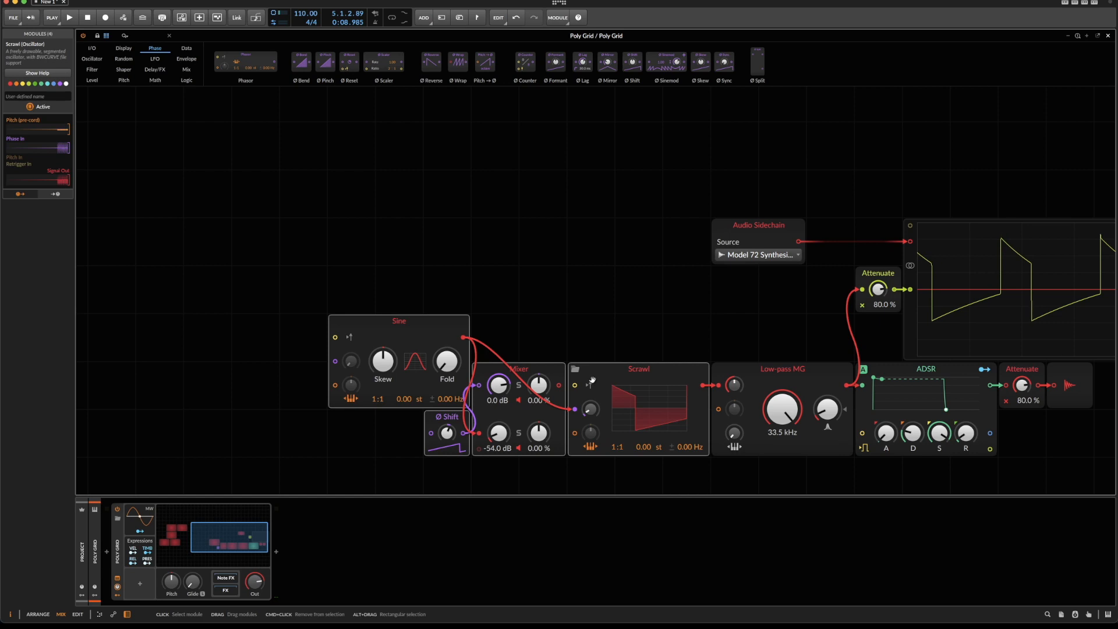
{"action": "left_click", "coordinate": [399, 322]}
{"action": "left_click", "coordinate": [607, 369], "text": "super"}
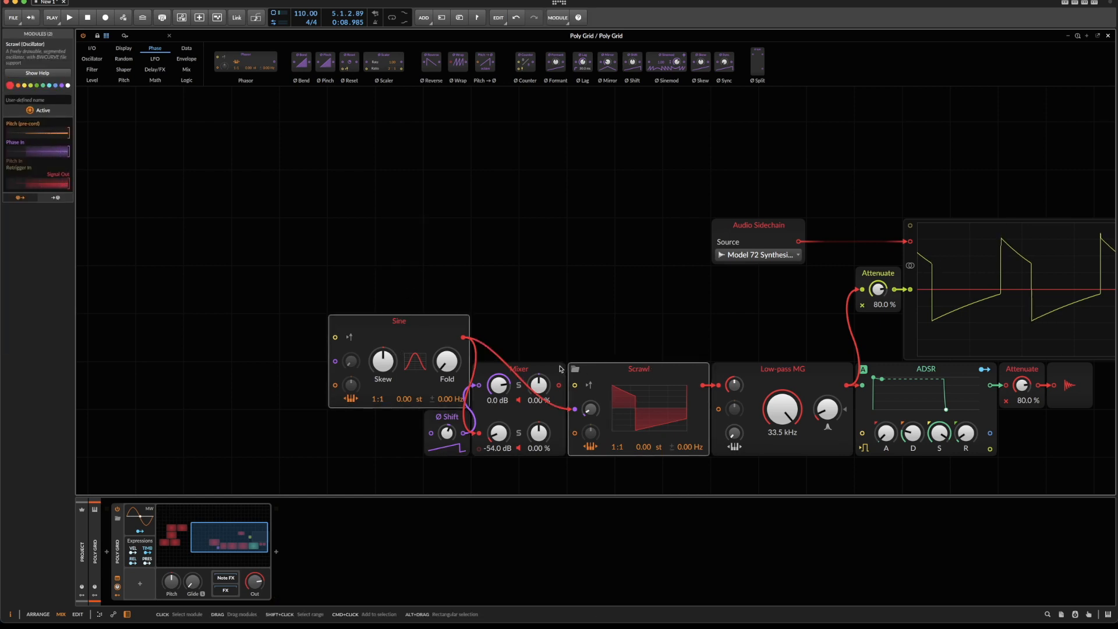
{"action": "key", "text": "super+d"}
{"action": "scroll", "coordinate": [566, 420], "scroll_direction": "down", "scroll_amount": 1}
{"action": "left_click", "coordinate": [946, 423]}
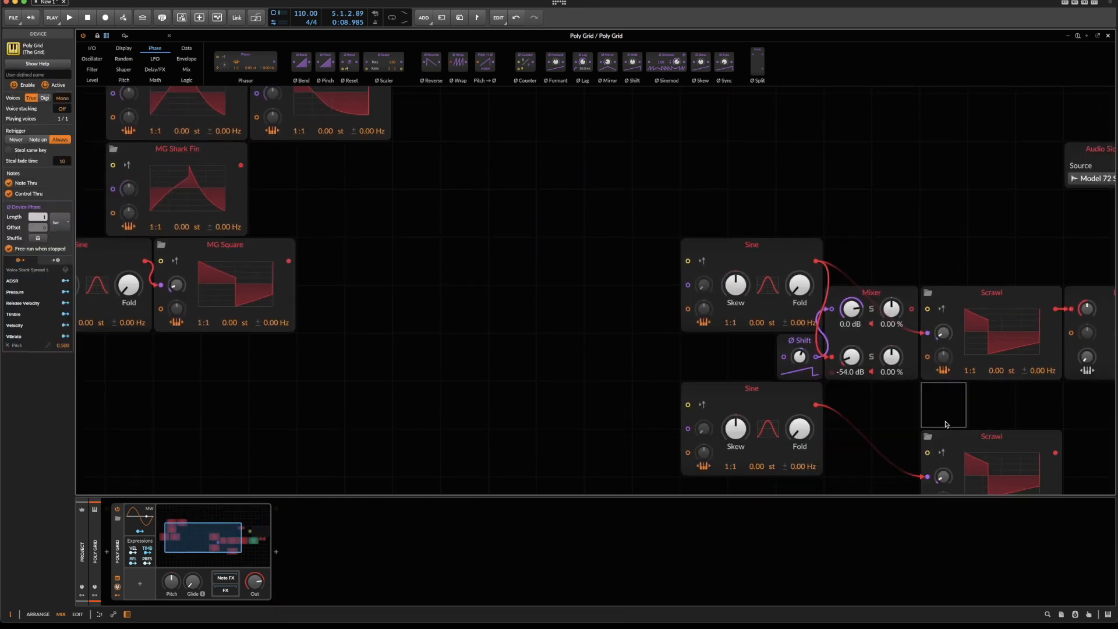
{"action": "left_click_drag", "start_coordinate": [950, 437], "coordinate": [853, 389]}
{"action": "left_click", "coordinate": [745, 403], "text": "shift"}
{"action": "left_click_drag", "start_coordinate": [745, 403], "coordinate": [117, 375]}
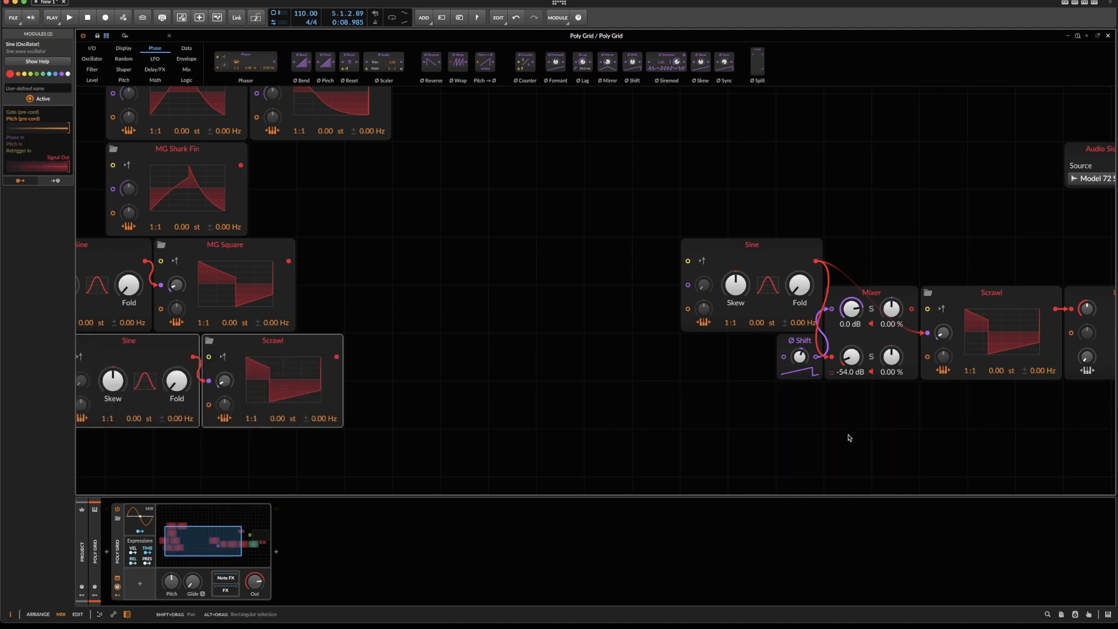
{"action": "scroll", "coordinate": [642, 396], "scroll_direction": "left", "scroll_amount": 10}
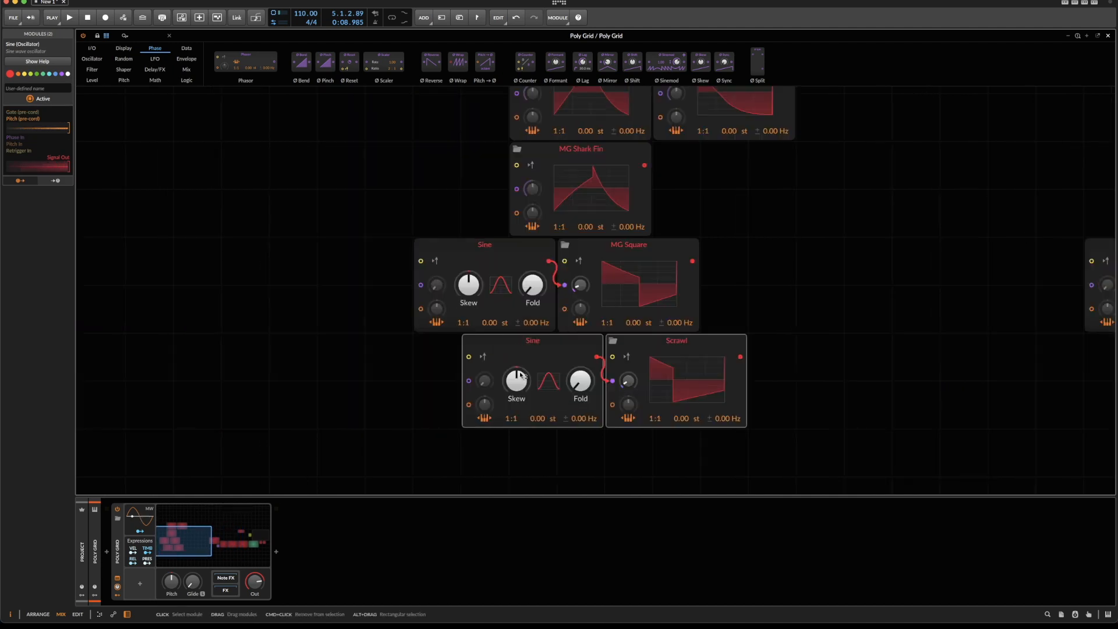
{"action": "left_click_drag", "start_coordinate": [617, 366], "coordinate": [569, 365]}
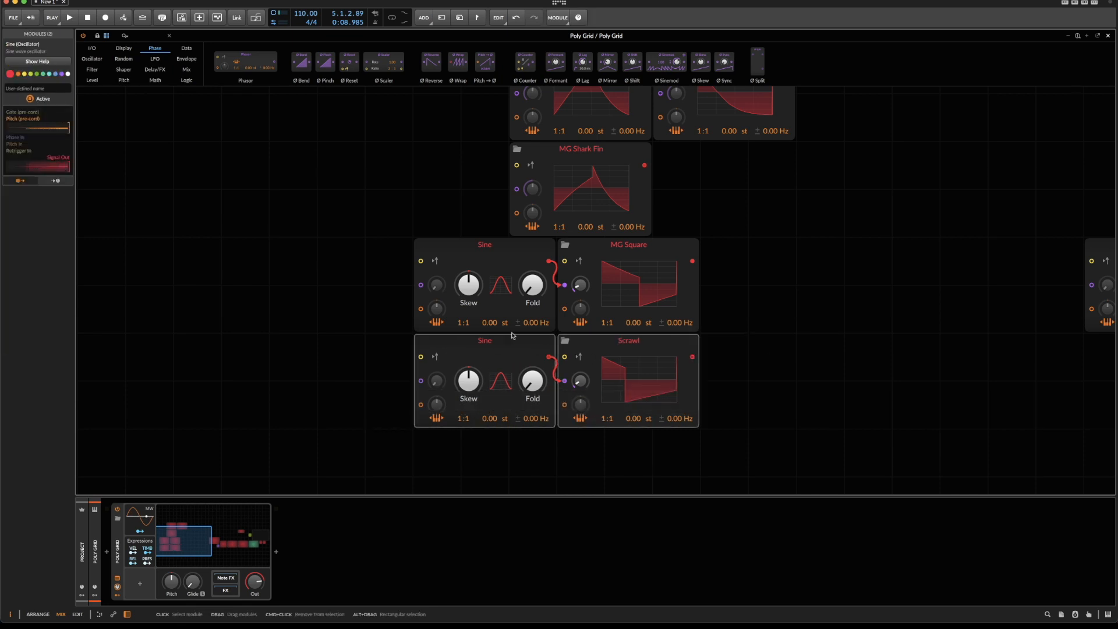
Connect the MG Square's Sine to the copied Scrawl's phase input as well and delete the lower duplicate Sine.
{"action": "left_click_drag", "start_coordinate": [376, 261], "coordinate": [428, 376]}
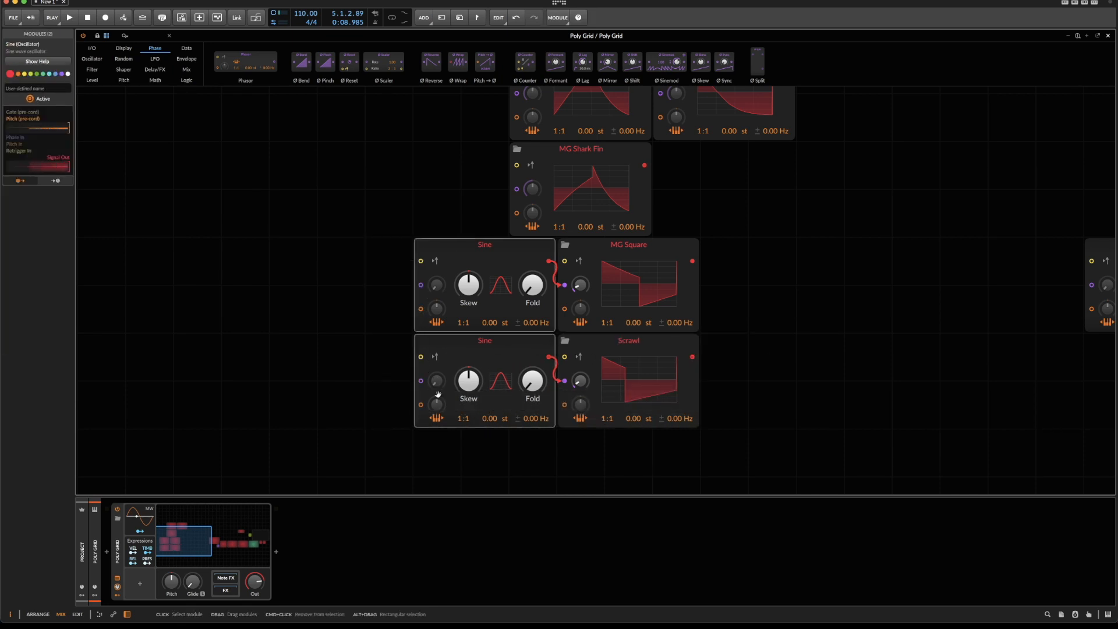
{"action": "left_click_drag", "start_coordinate": [549, 265], "coordinate": [565, 380]}
{"action": "left_click", "coordinate": [438, 398]}
{"action": "key", "text": "Delete"}
Switch the Model 72's oscillator 1 waveform to the narrow pulse and return to the Poly Grid editor.
{"action": "scroll", "coordinate": [438, 396], "scroll_direction": "up", "scroll_amount": 1}
{"action": "scroll", "coordinate": [438, 397], "scroll_direction": "right", "scroll_amount": 12}
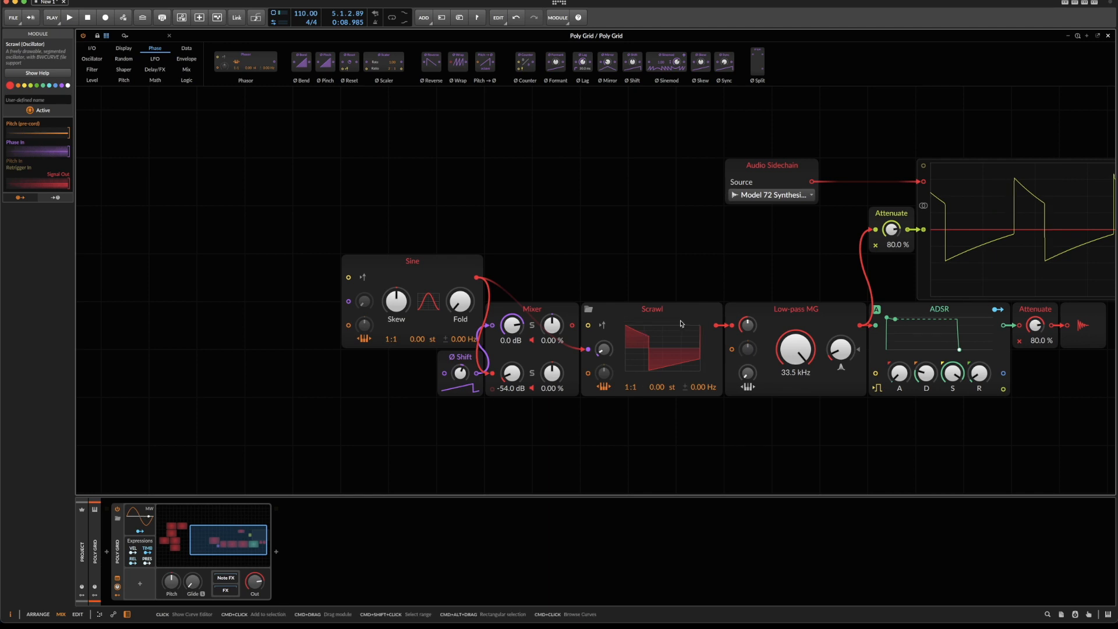
{"action": "left_click", "coordinate": [654, 438]}
{"action": "key", "text": "Right"}
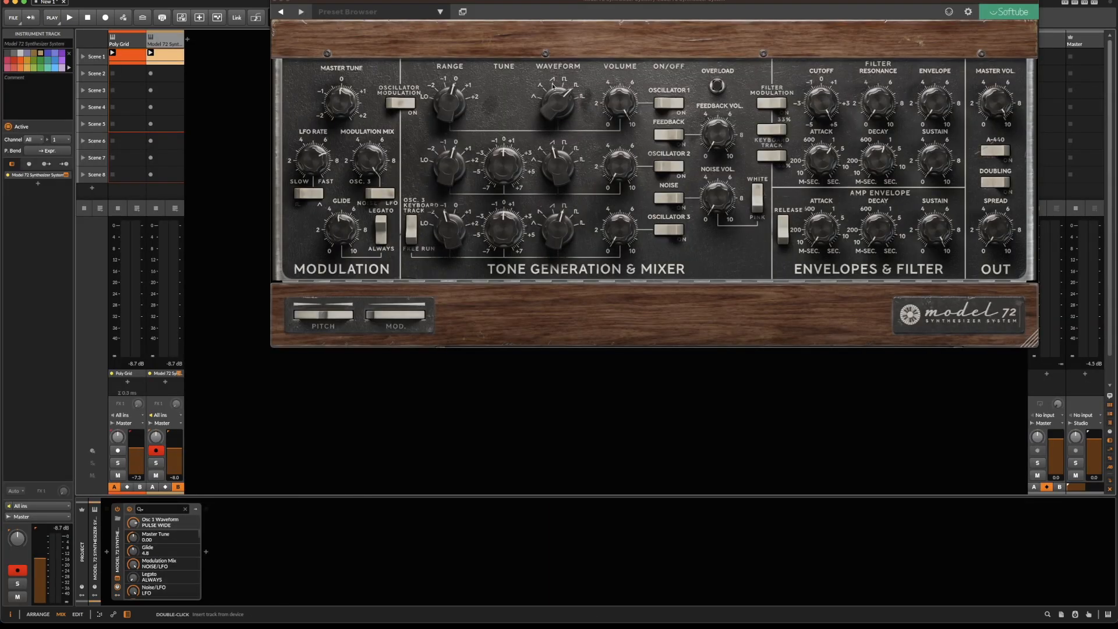
{"action": "left_click_drag", "start_coordinate": [553, 86], "coordinate": [560, 90]}
{"action": "left_click", "coordinate": [131, 37]}
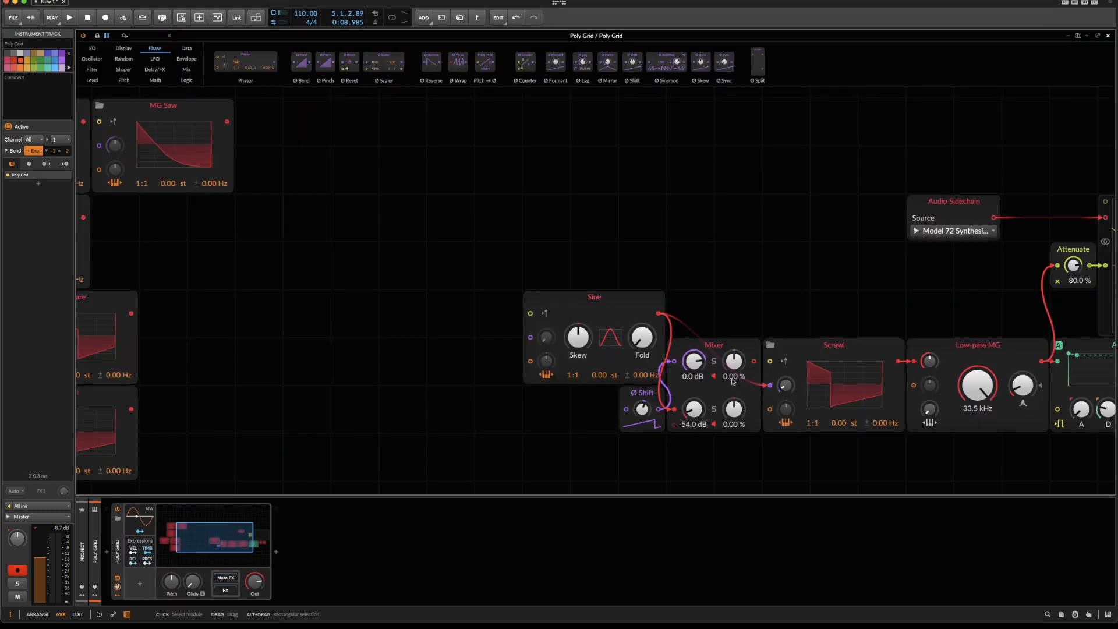
Play the narrow-pulse comparison and reopen the working Scrawl's curve in an enlarged editor.
{"action": "scroll", "coordinate": [693, 332], "scroll_direction": "right", "scroll_amount": 5}
{"action": "key", "text": "space"}
{"action": "key", "text": "space"}
{"action": "key", "text": "space"}
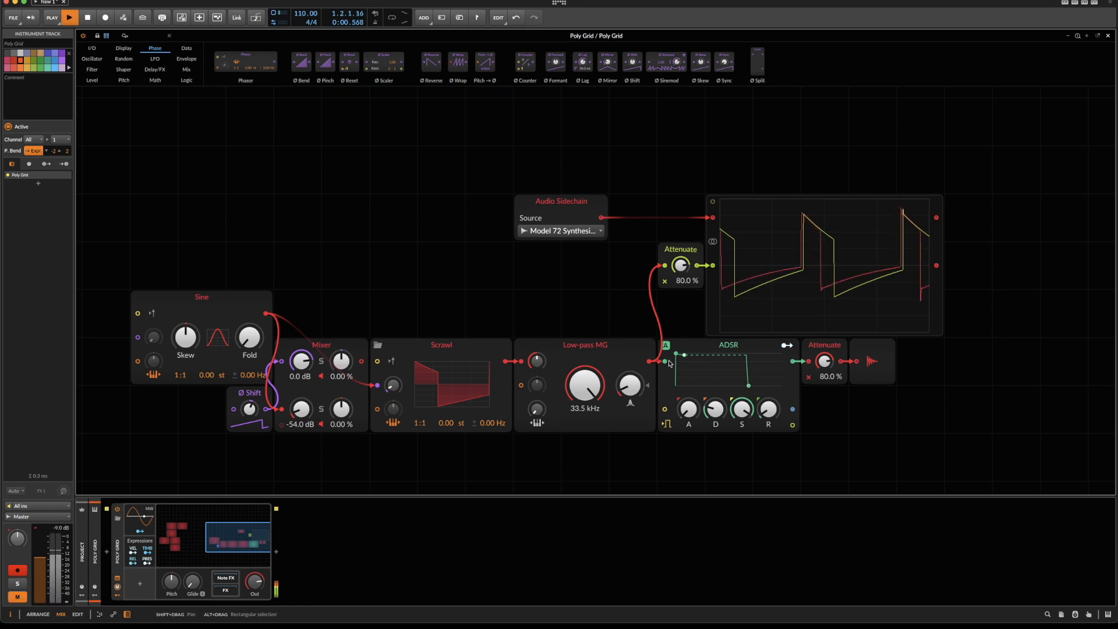
{"action": "left_click", "coordinate": [451, 384]}
{"action": "left_click_drag", "start_coordinate": [493, 276], "coordinate": [570, 338]}
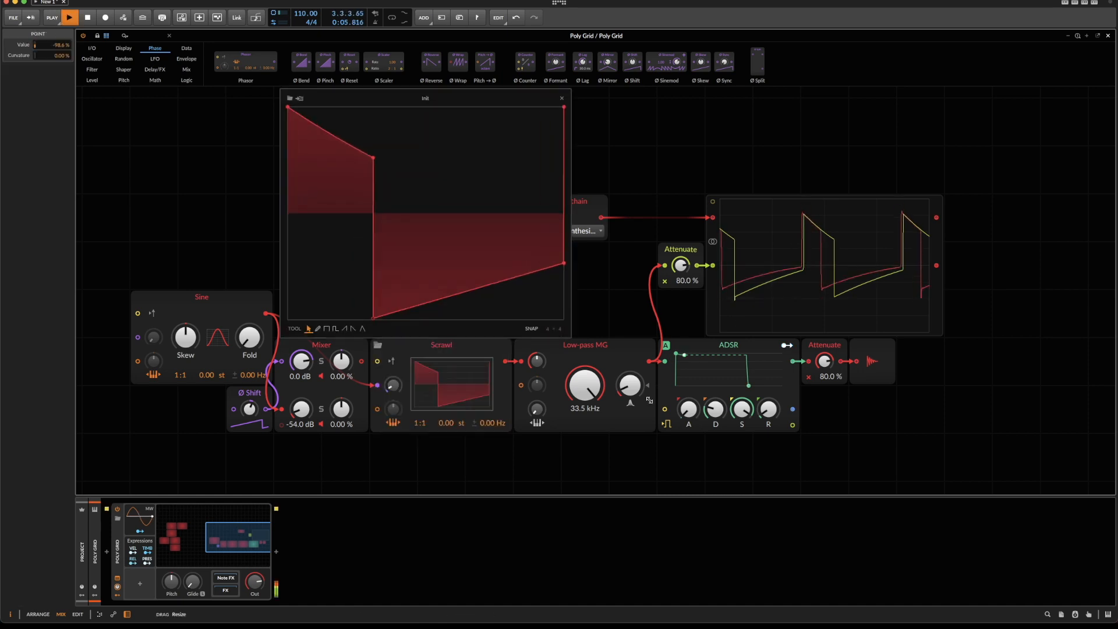
Narrow the Scrawl's pulse further with its lower step point at -100 %, and set the oscilloscope's Attenuate to 75.0 %.
{"action": "left_click_drag", "start_coordinate": [373, 157], "coordinate": [339, 140]}
{"action": "left_click_drag", "start_coordinate": [373, 318], "coordinate": [339, 319]}
{"action": "left_click_drag", "start_coordinate": [680, 265], "coordinate": [680, 269]}
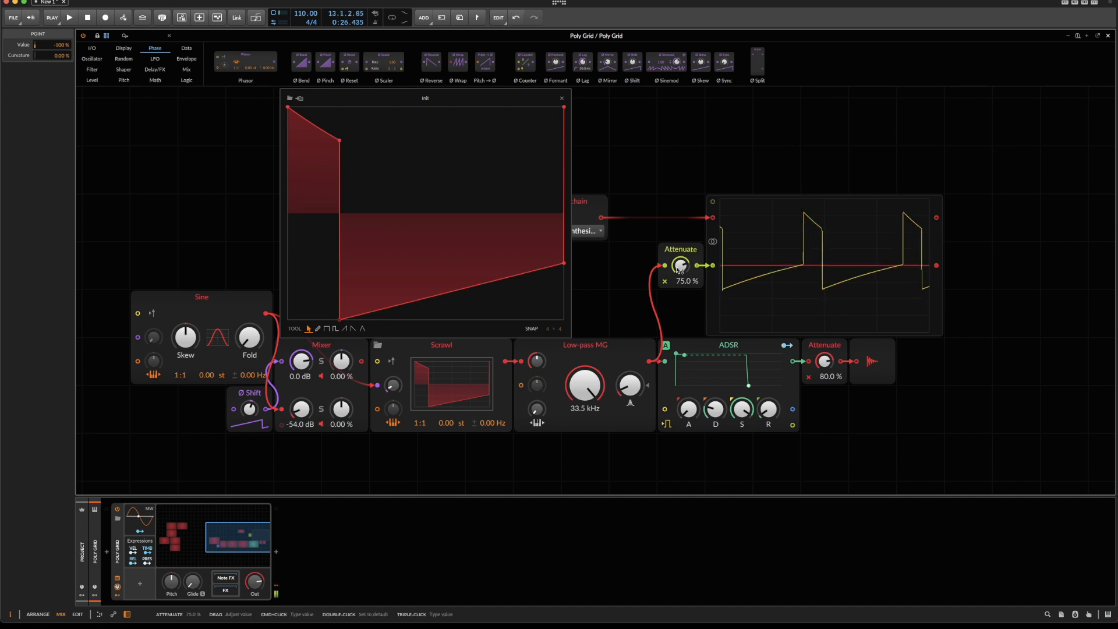
{"action": "key", "text": "space"}
{"action": "key", "text": "space"}
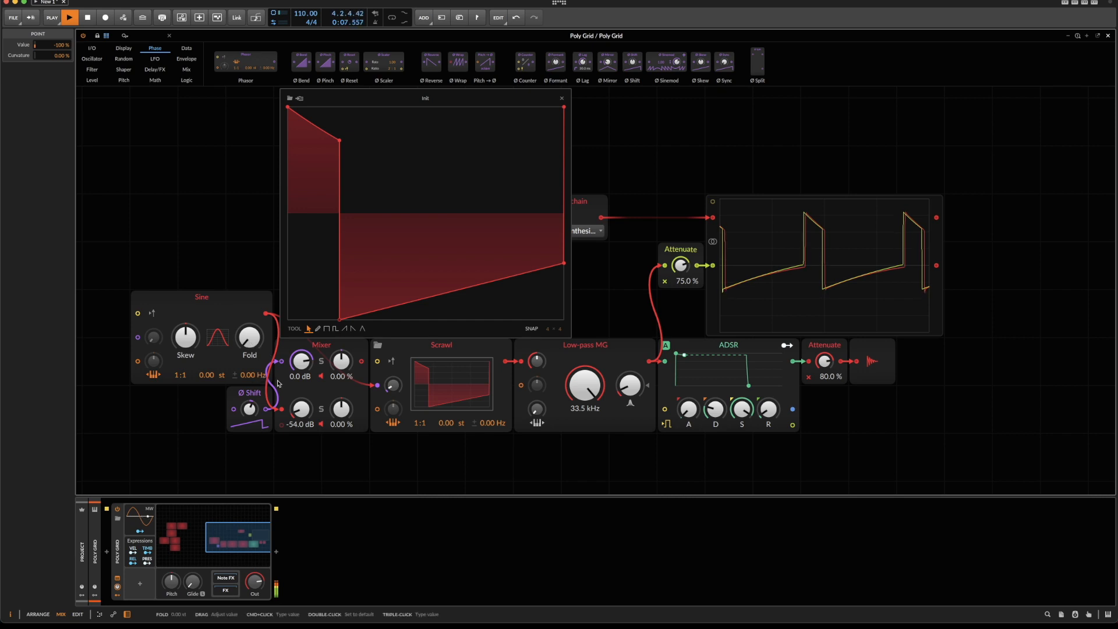
Turn the Mixer's second channel down to -Inf dB and widen the Scrawl's pulse slightly, its upper step point at 67.8 %.
{"action": "left_click_drag", "start_coordinate": [302, 408], "coordinate": [302, 417]}
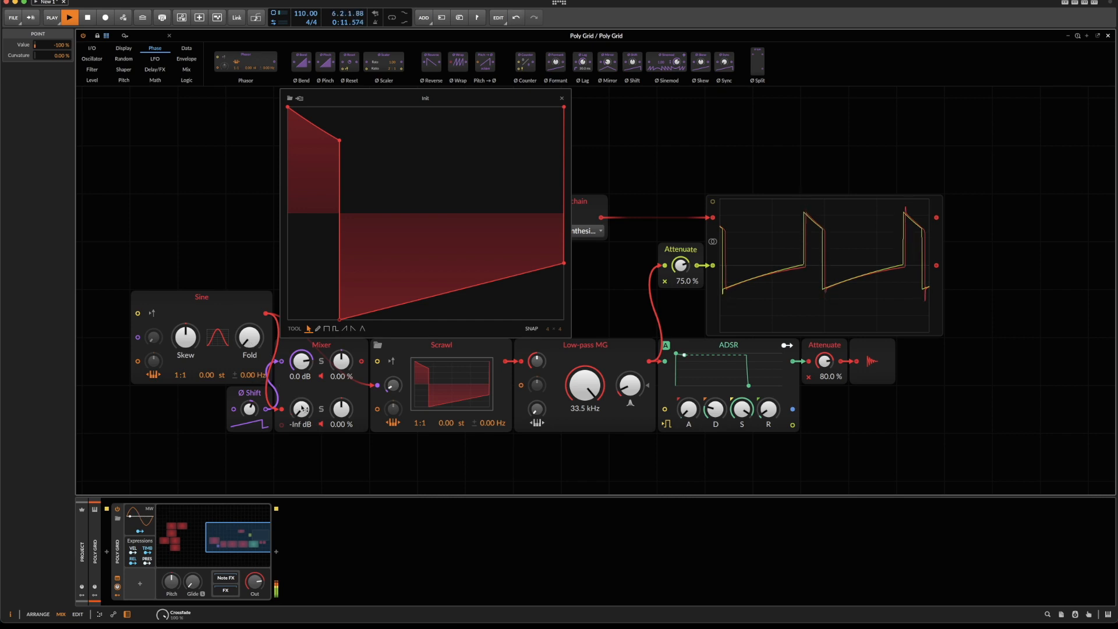
{"action": "left_click_drag", "start_coordinate": [340, 320], "coordinate": [342, 319]}
{"action": "left_click_drag", "start_coordinate": [339, 140], "coordinate": [341, 141]}
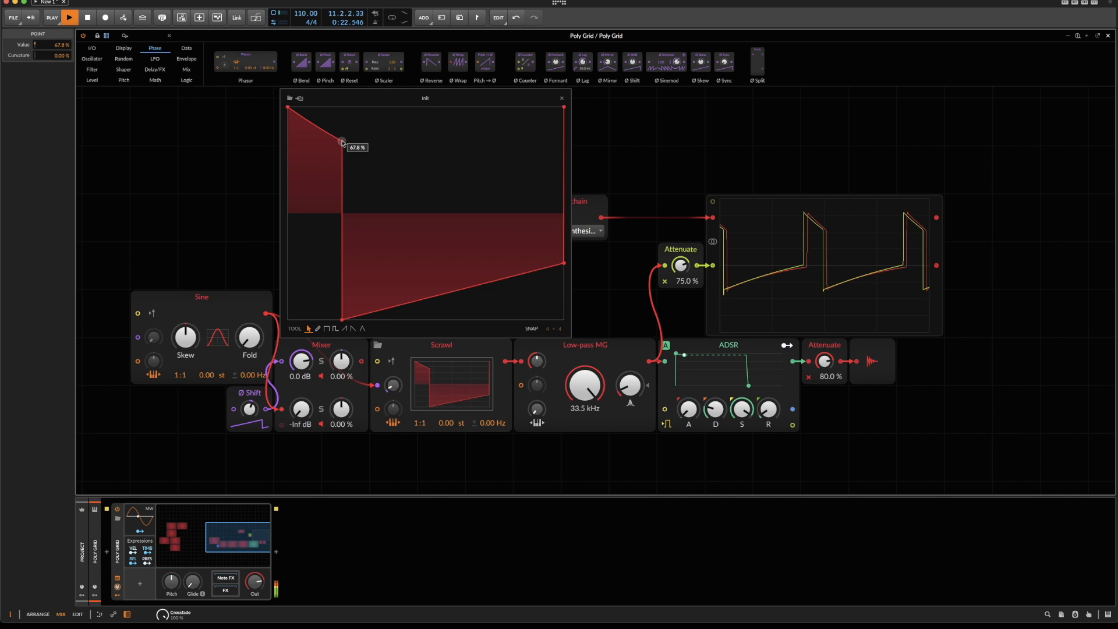
{"action": "key", "text": "space"}
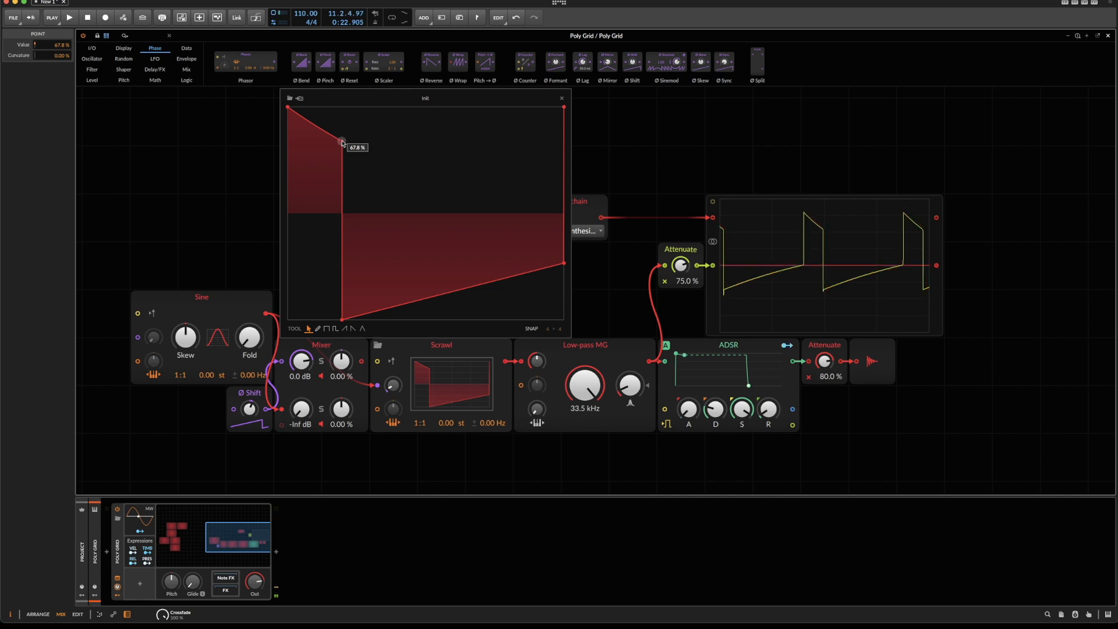
{"action": "left_click", "coordinate": [561, 99]}
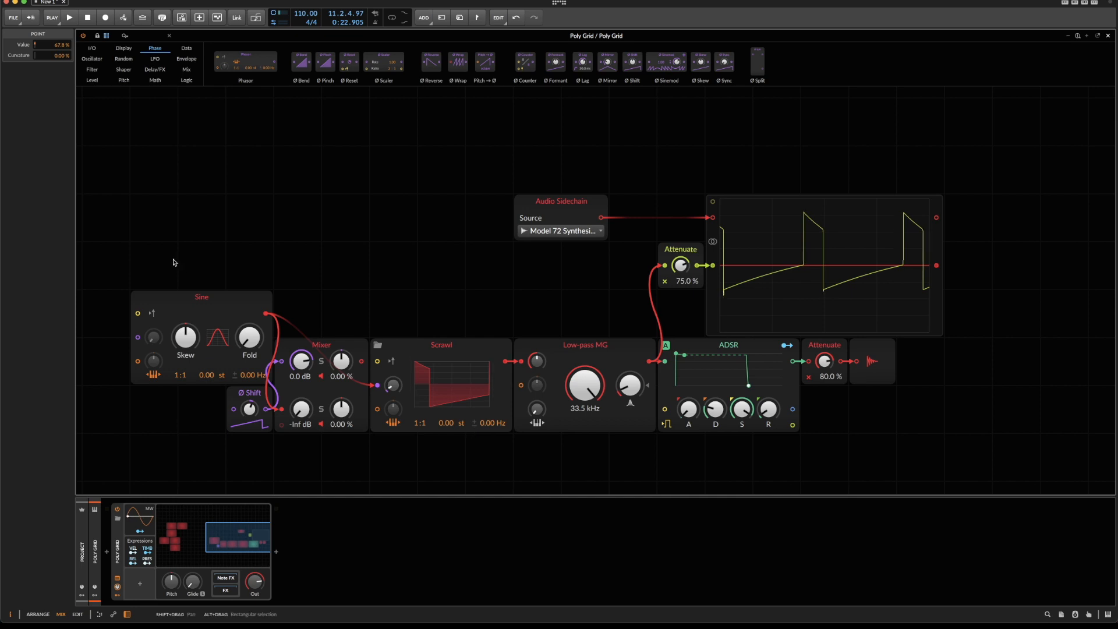
Remove the Sine cable from the Scrawl's phase input, replay the comparison and select the Scrawl module.
{"action": "double_click", "coordinate": [376, 386]}
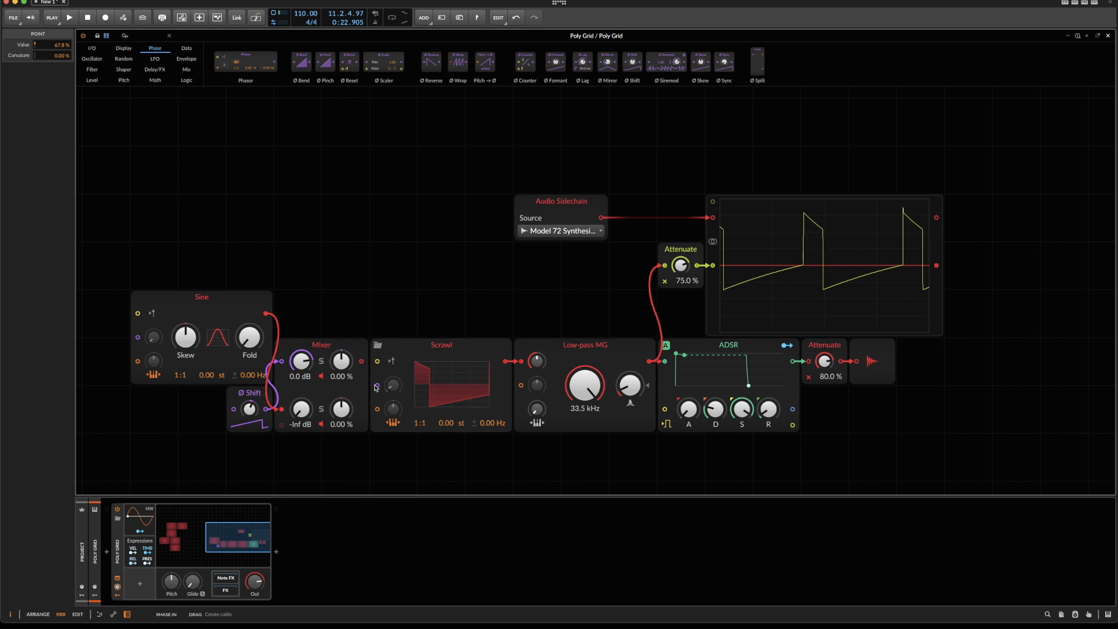
{"action": "key", "text": "space"}
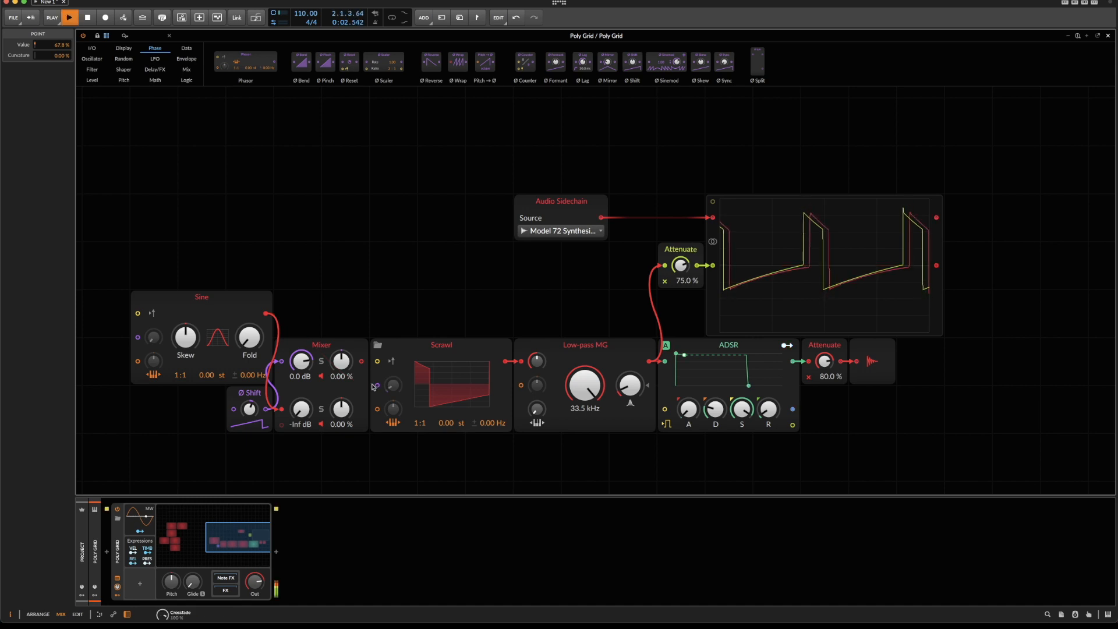
{"action": "key", "text": "space"}
{"action": "left_click", "coordinate": [220, 292]}
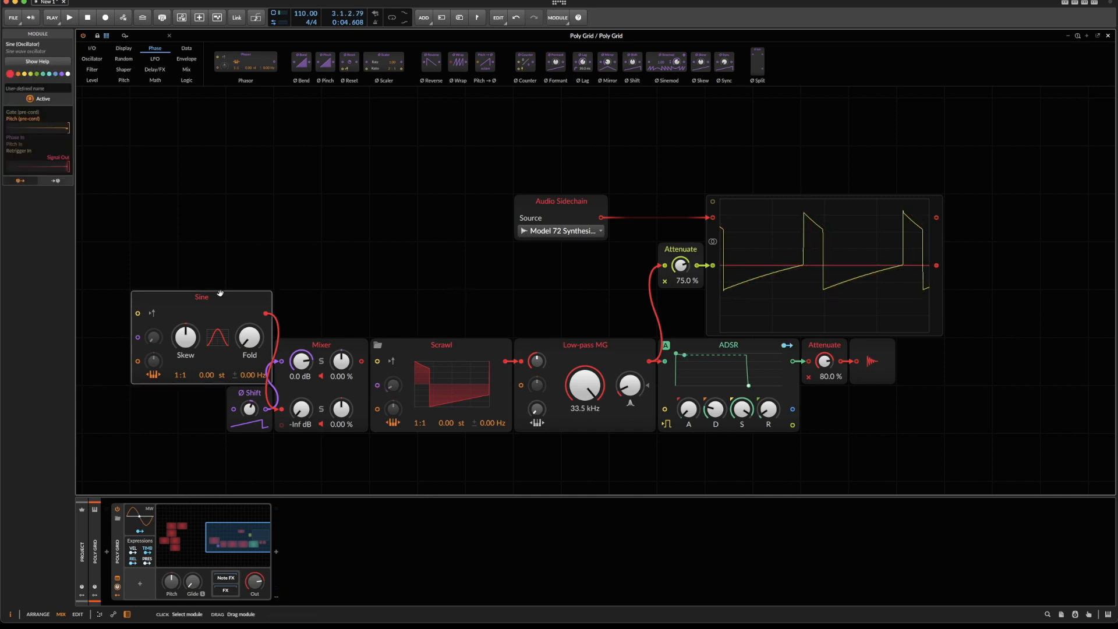
{"action": "left_click", "coordinate": [415, 345]}
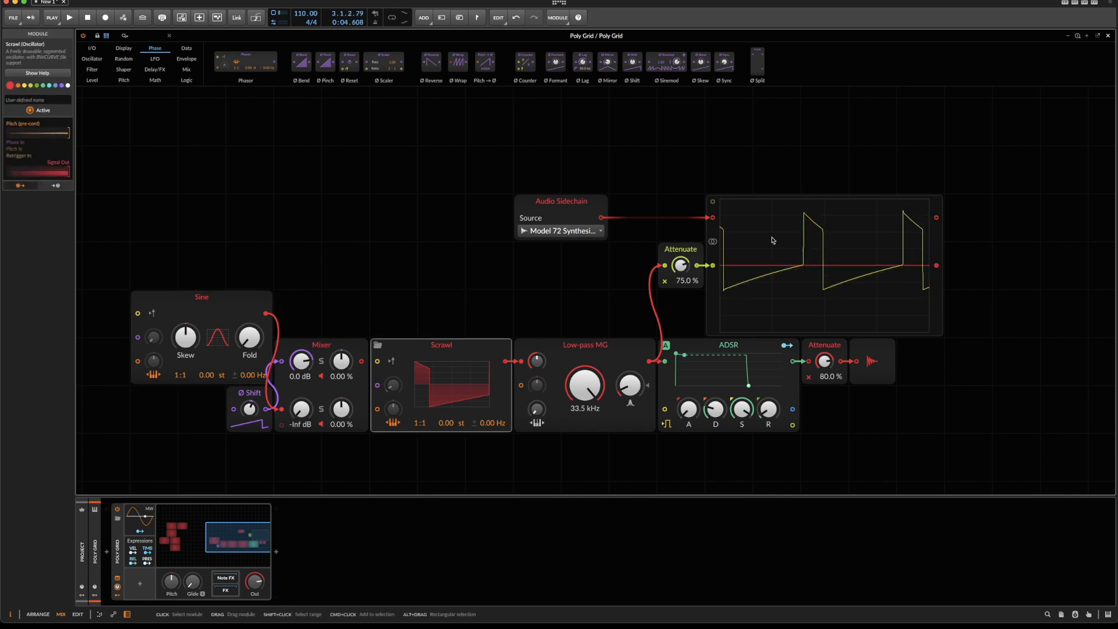
Move the narrow-pulse Scrawl beside the stored MG oscillators and remove its output cable to the Low-pass MG.
{"action": "scroll", "coordinate": [773, 239], "scroll_direction": "left", "scroll_amount": 10}
{"action": "left_click_drag", "start_coordinate": [983, 345], "coordinate": [407, 246]}
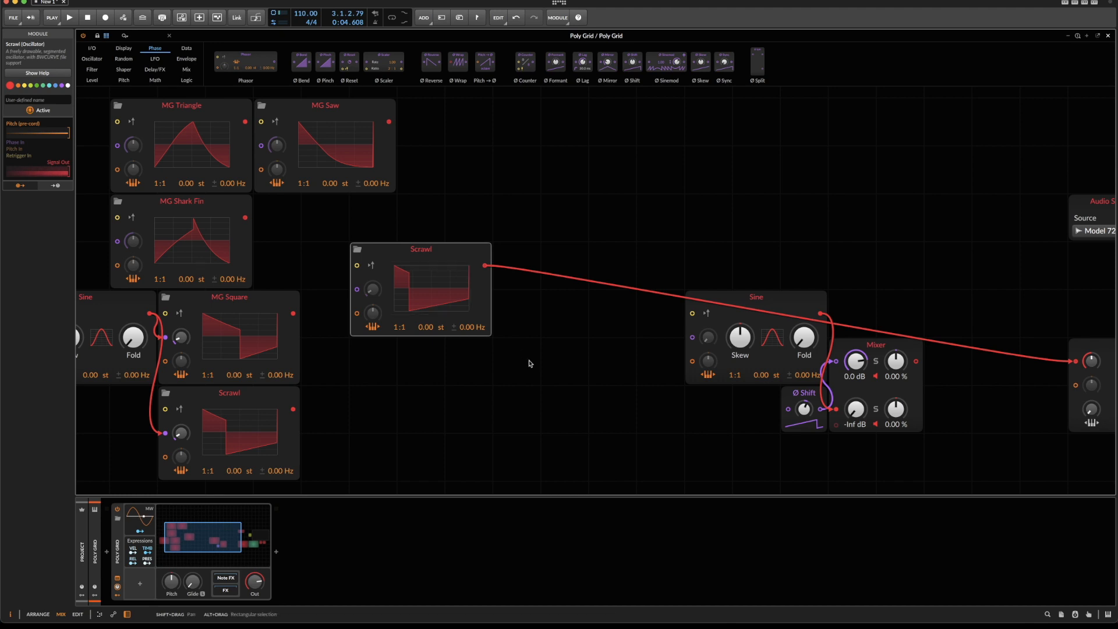
{"action": "double_click", "coordinate": [486, 266]}
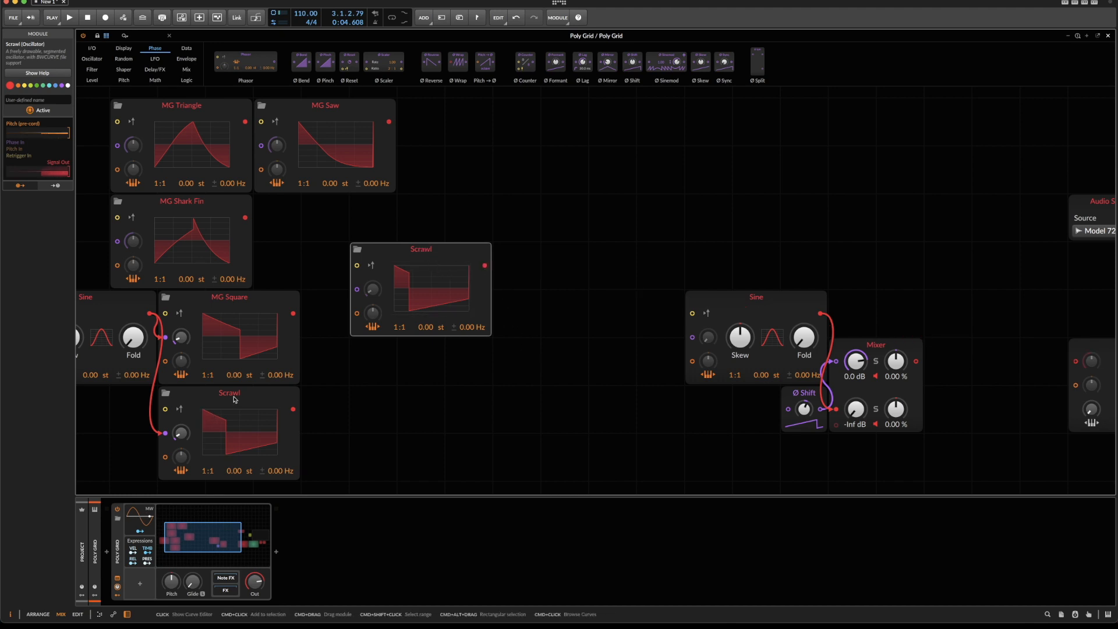
Check the oscillator 1 waveform selection on the Model 72 and return to the Poly Grid patch.
{"action": "left_click", "coordinate": [233, 394]}
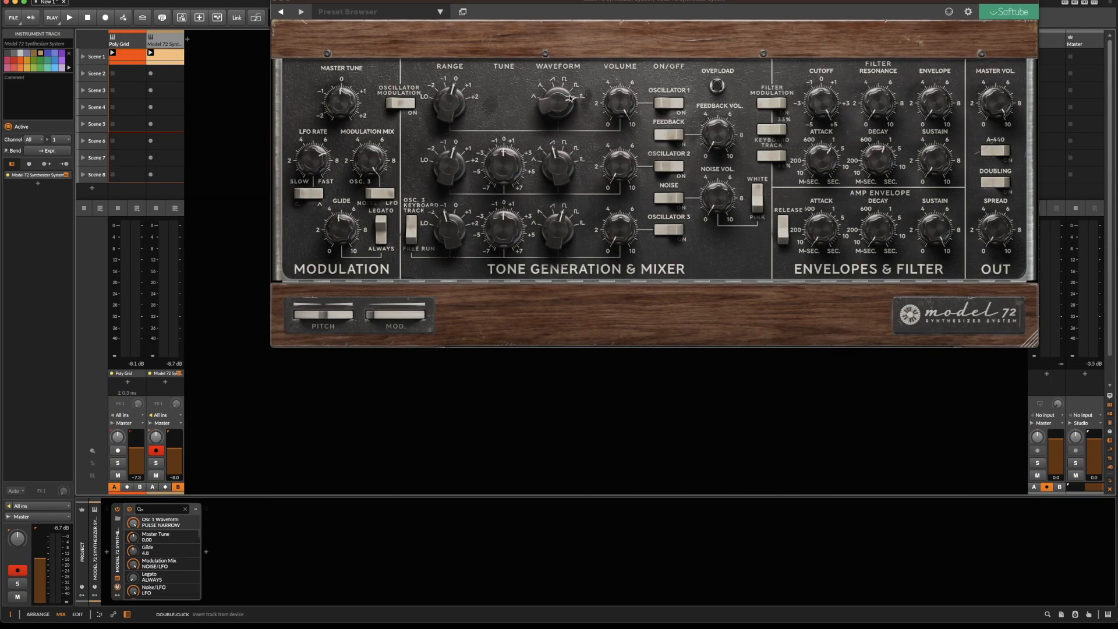
{"action": "mouse_move", "coordinate": [550, 108]}
{"action": "mouse_move", "coordinate": [558, 130]}
{"action": "left_mouse_down"}
{"action": "mouse_move", "coordinate": [559, 147]}
{"action": "mouse_move", "coordinate": [559, 126]}
{"action": "left_mouse_up"}
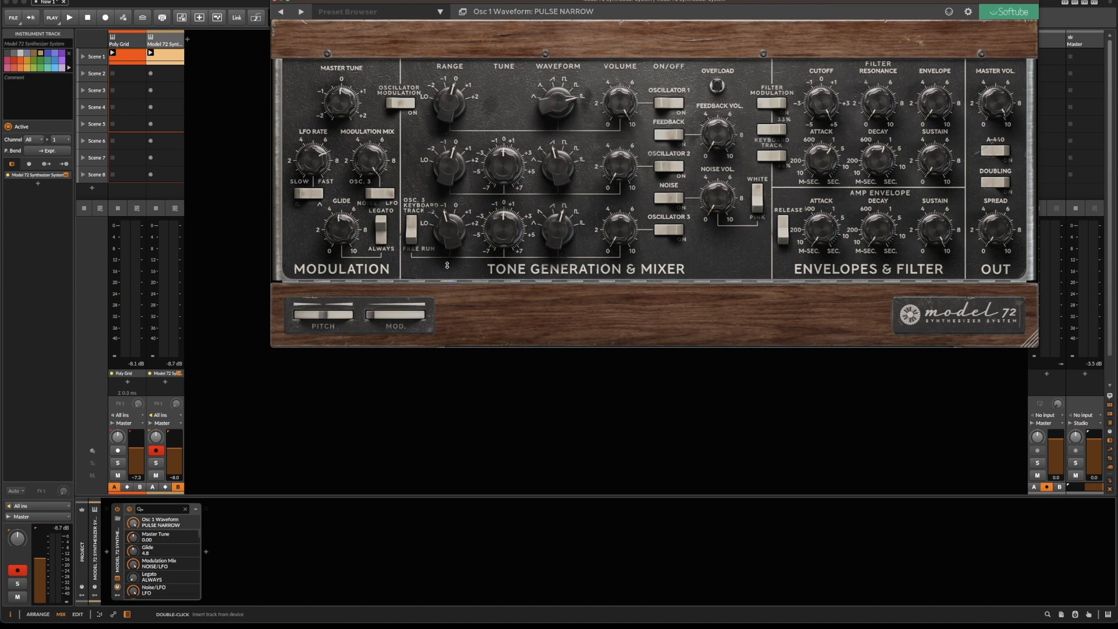
{"action": "left_click", "coordinate": [128, 273]}
{"action": "left_click", "coordinate": [228, 520]}
{"action": "left_click", "coordinate": [278, 1]}
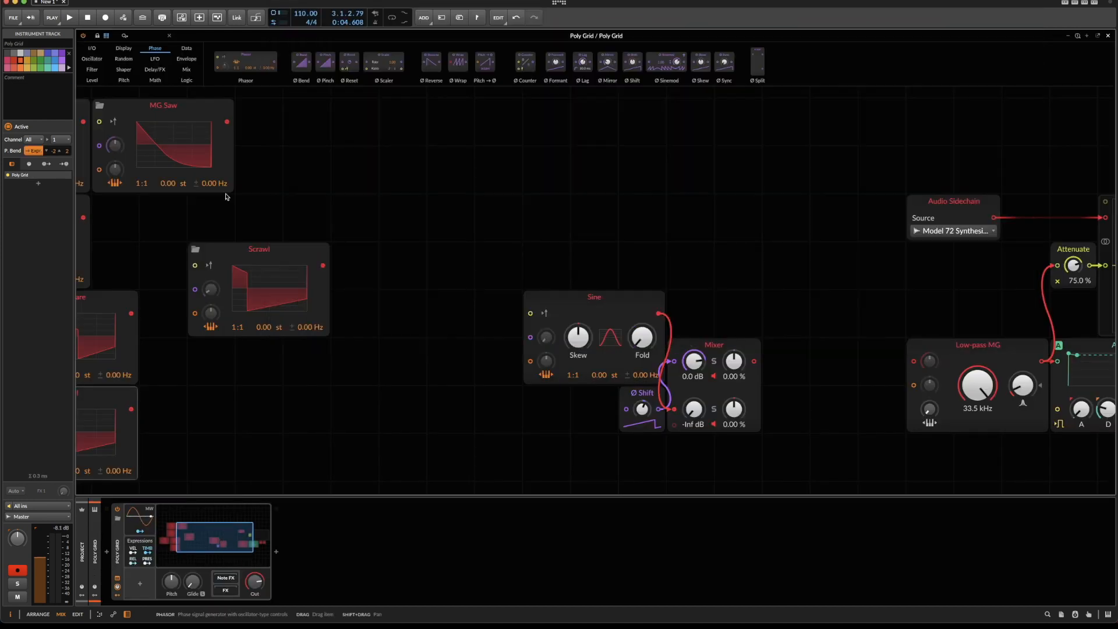
Name the Sine-modulated Scrawl below MG Square "MG Pulse wide" and the unconnected Scrawl "MG Pulse narrow".
{"action": "scroll", "coordinate": [316, 427], "scroll_direction": "left", "scroll_amount": 5}
{"action": "left_click", "coordinate": [278, 414]}
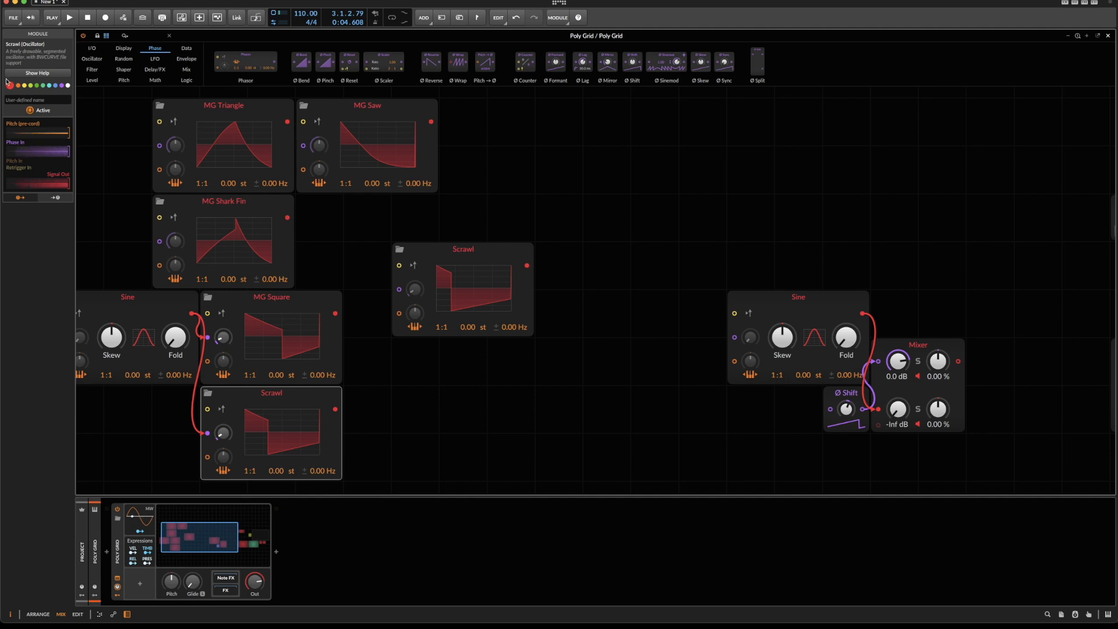
{"action": "left_click", "coordinate": [23, 100]}
{"action": "type", "text": "Pulse wide"}
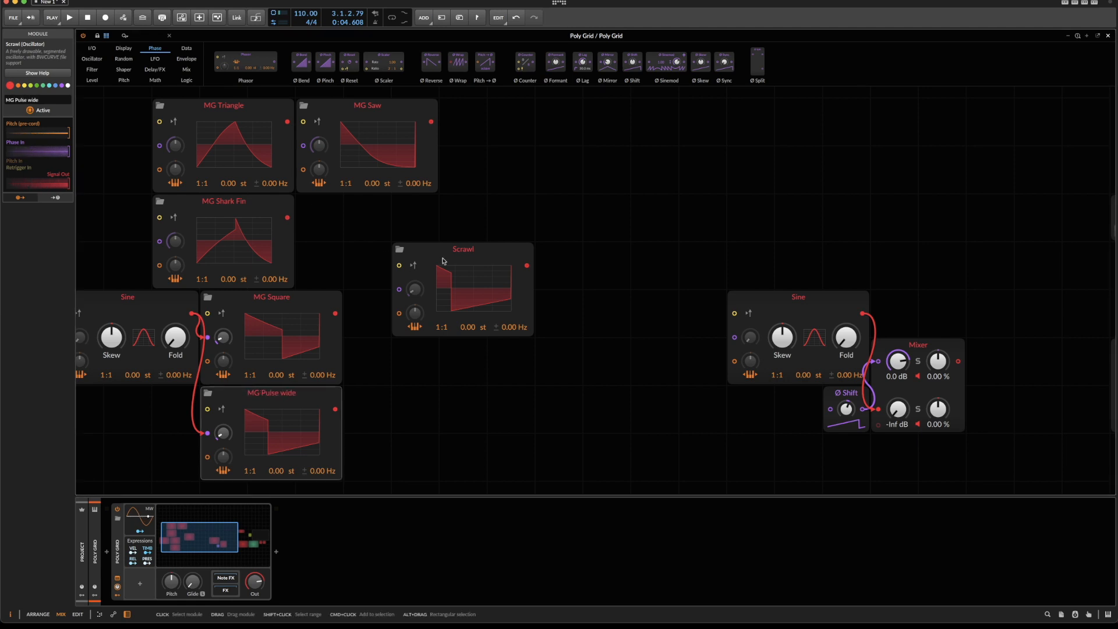
{"action": "left_click", "coordinate": [410, 258]}
{"action": "left_click", "coordinate": [15, 100]}
{"action": "type", "text": "MG P"}
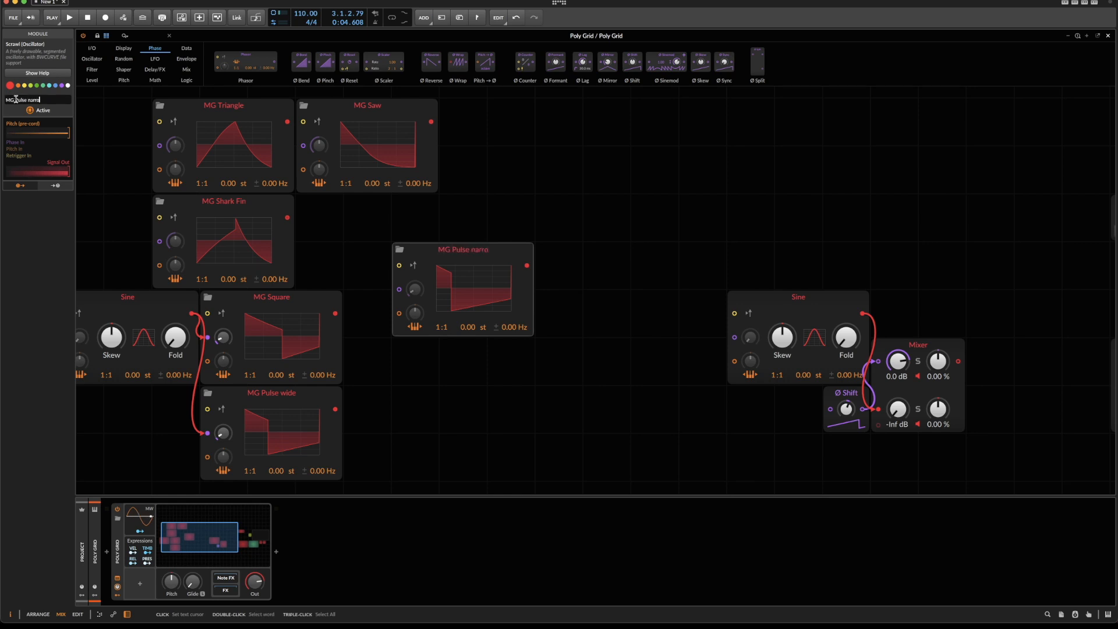
Delete the leftover Sine, Ø Shift and Mixer modules that stand apart from the MG oscillators.
{"action": "scroll", "coordinate": [295, 348], "scroll_direction": "left", "scroll_amount": 2}
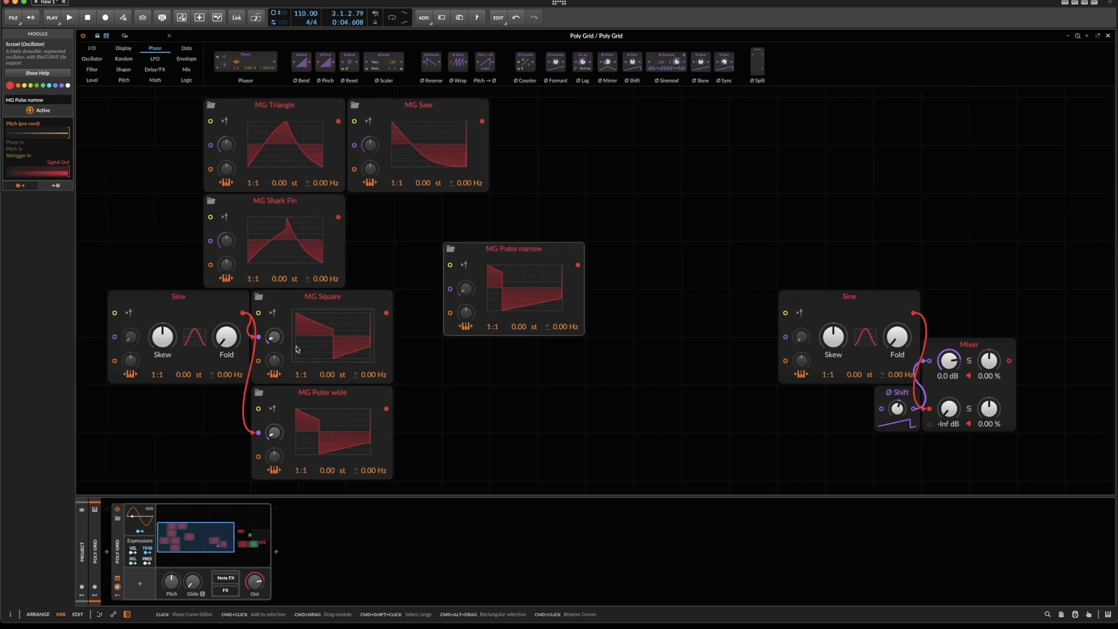
{"action": "left_click_drag", "start_coordinate": [708, 279], "coordinate": [937, 497]}
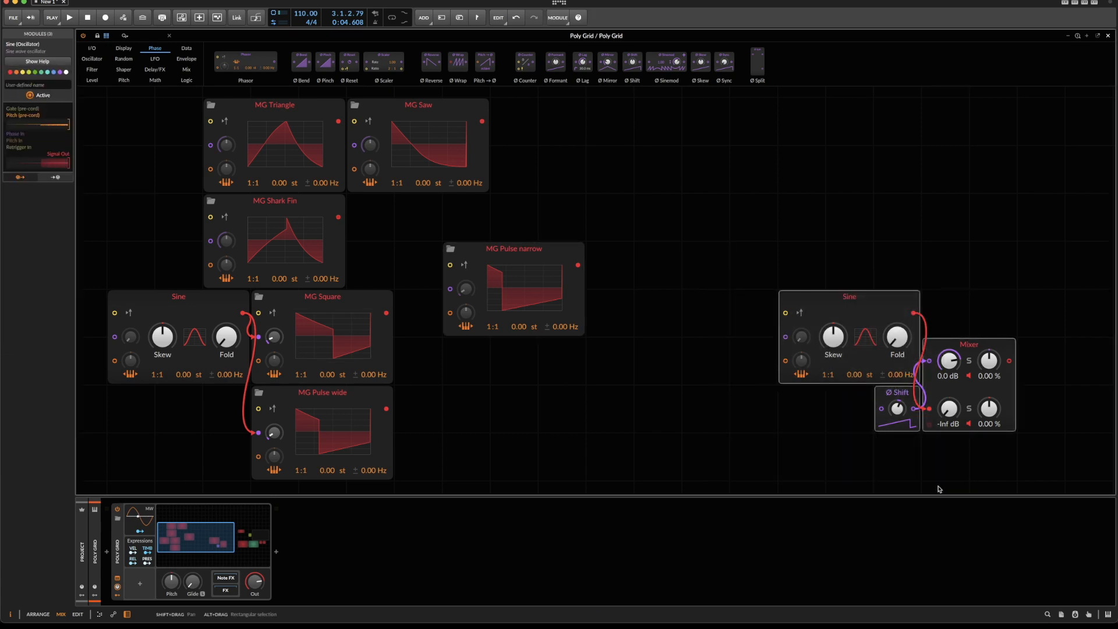
{"action": "key", "text": "Delete"}
Arrange MG Triangle, MG Shark Fin and MG Saw side by side in one row, in that order.
{"action": "left_click_drag", "start_coordinate": [147, 137], "coordinate": [611, 411]}
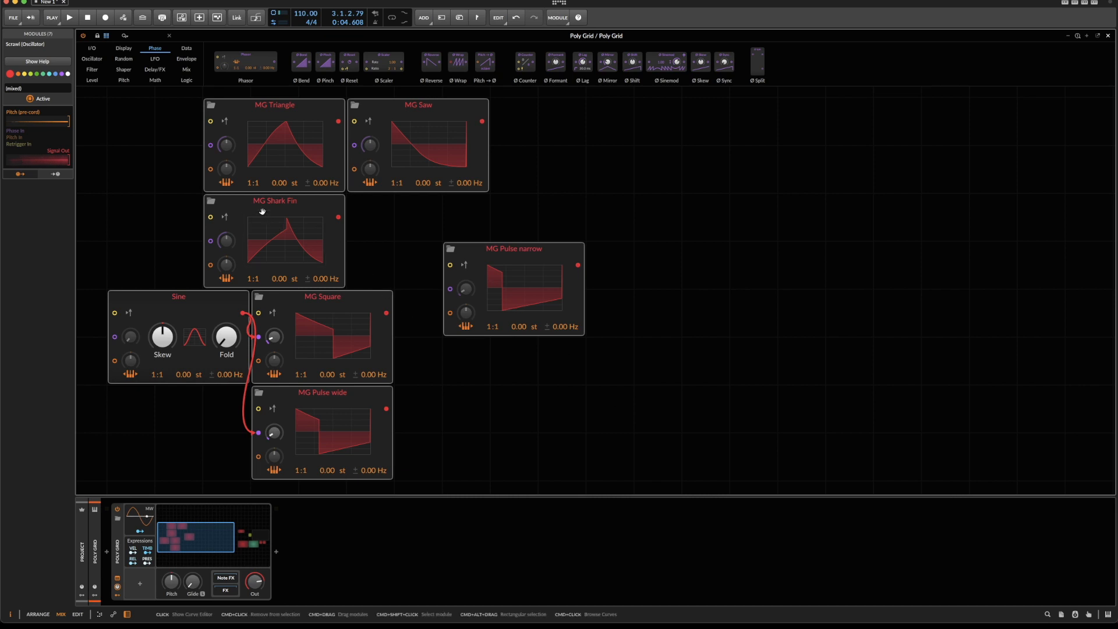
{"action": "scroll", "coordinate": [309, 258], "scroll_direction": "up", "scroll_amount": 4}
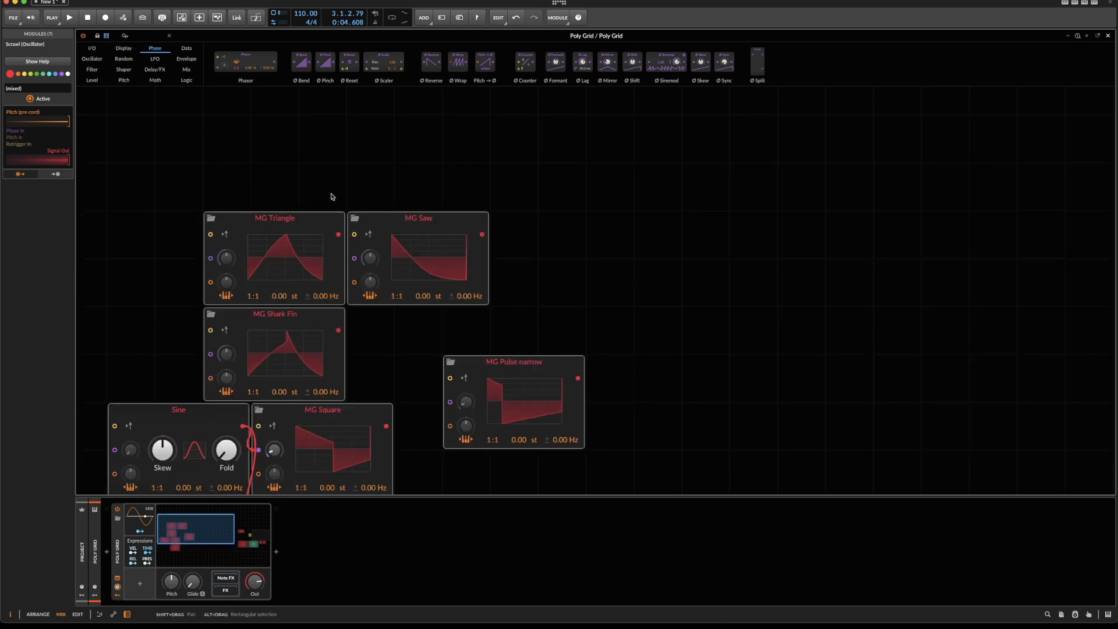
{"action": "left_click_drag", "start_coordinate": [427, 219], "coordinate": [403, 209]}
{"action": "left_click", "coordinate": [602, 234]}
{"action": "left_click_drag", "start_coordinate": [524, 315], "coordinate": [524, 363]}
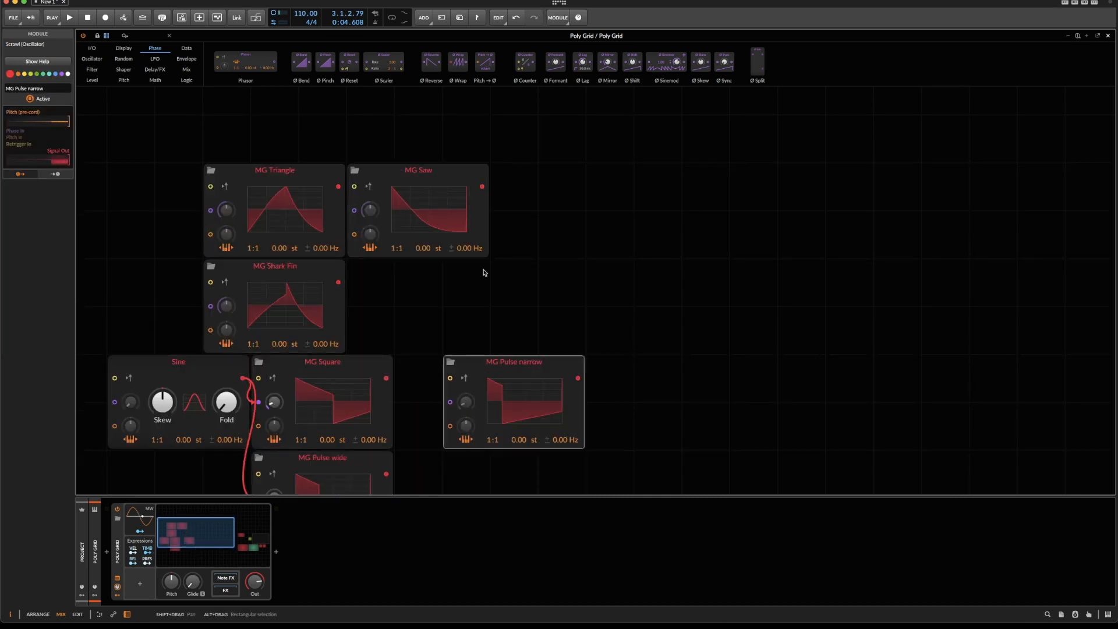
{"action": "left_click_drag", "start_coordinate": [412, 177], "coordinate": [411, 273]}
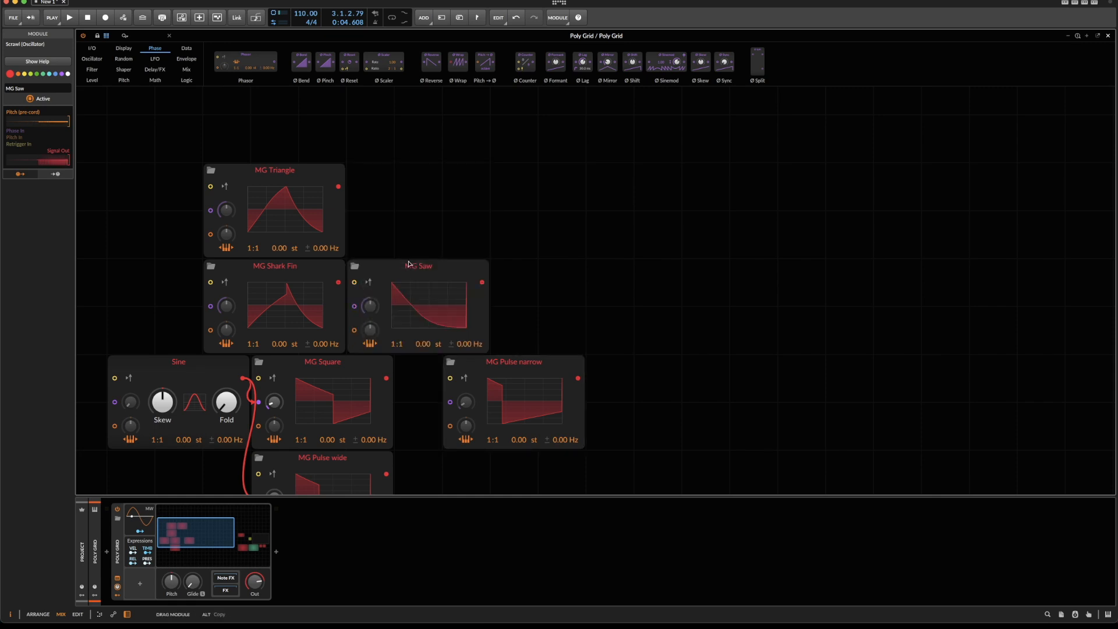
{"action": "left_click_drag", "start_coordinate": [250, 271], "coordinate": [374, 178]}
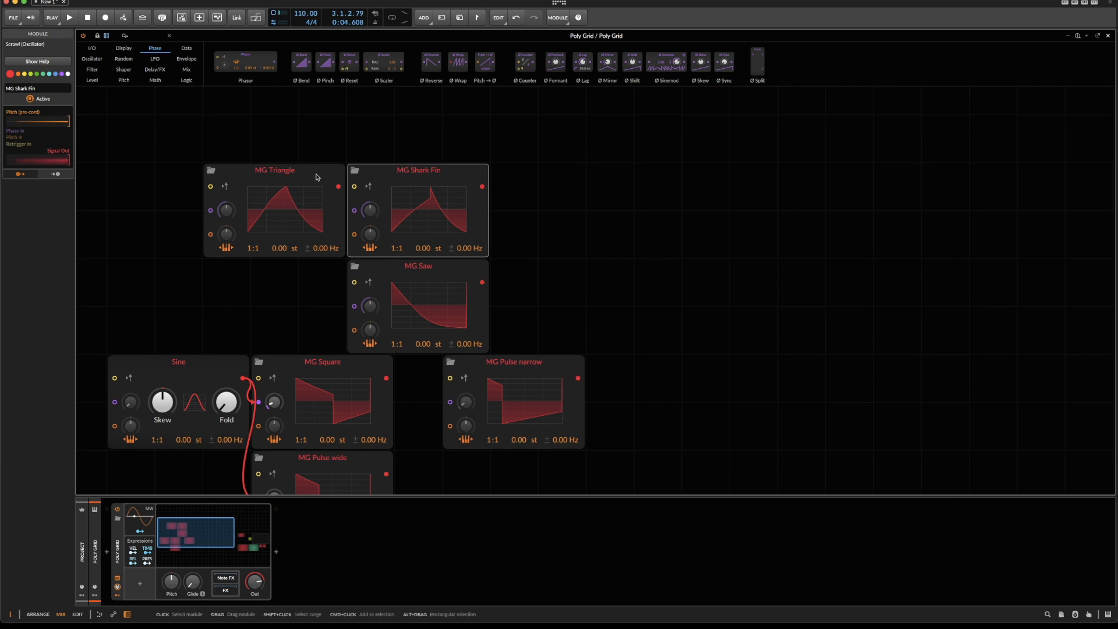
{"action": "left_click_drag", "start_coordinate": [413, 268], "coordinate": [557, 172]}
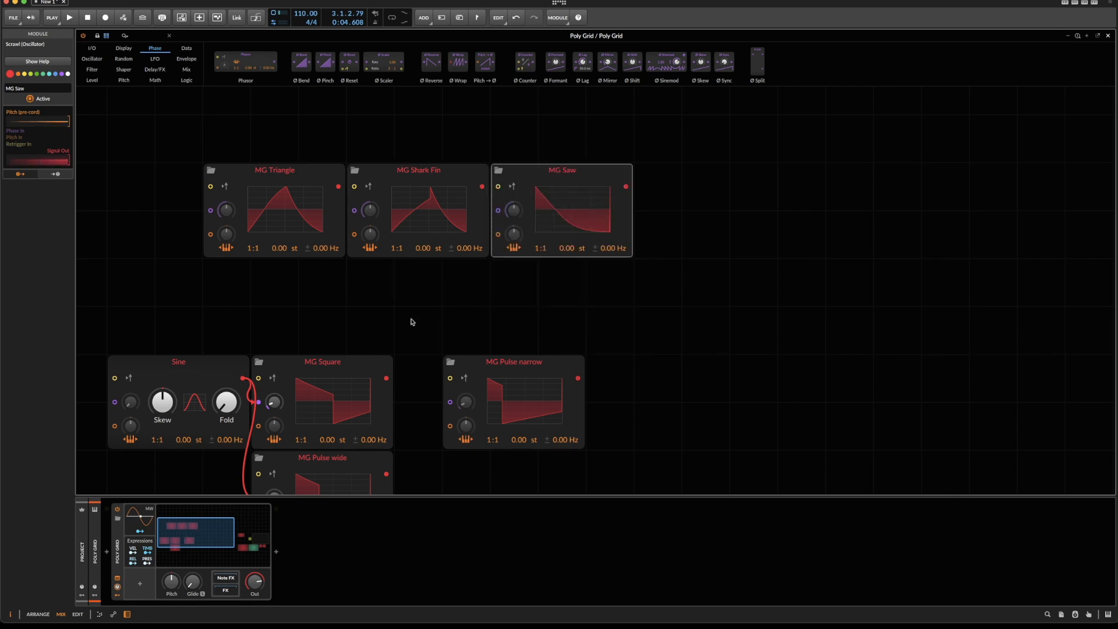
Line up MG Square, MG Pulse wide and MG Pulse narrow directly beneath that row, with the Sine module before MG Square.
{"action": "left_click_drag", "start_coordinate": [349, 357], "coordinate": [271, 289]}
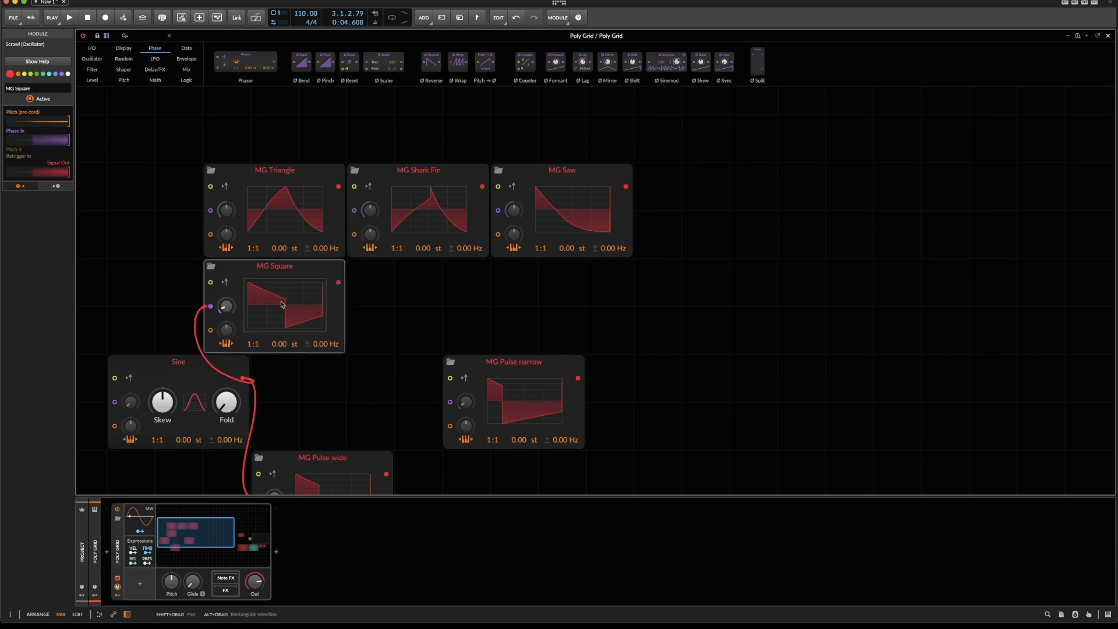
{"action": "left_click_drag", "start_coordinate": [339, 456], "coordinate": [402, 299]}
{"action": "left_click_drag", "start_coordinate": [547, 367], "coordinate": [571, 319]}
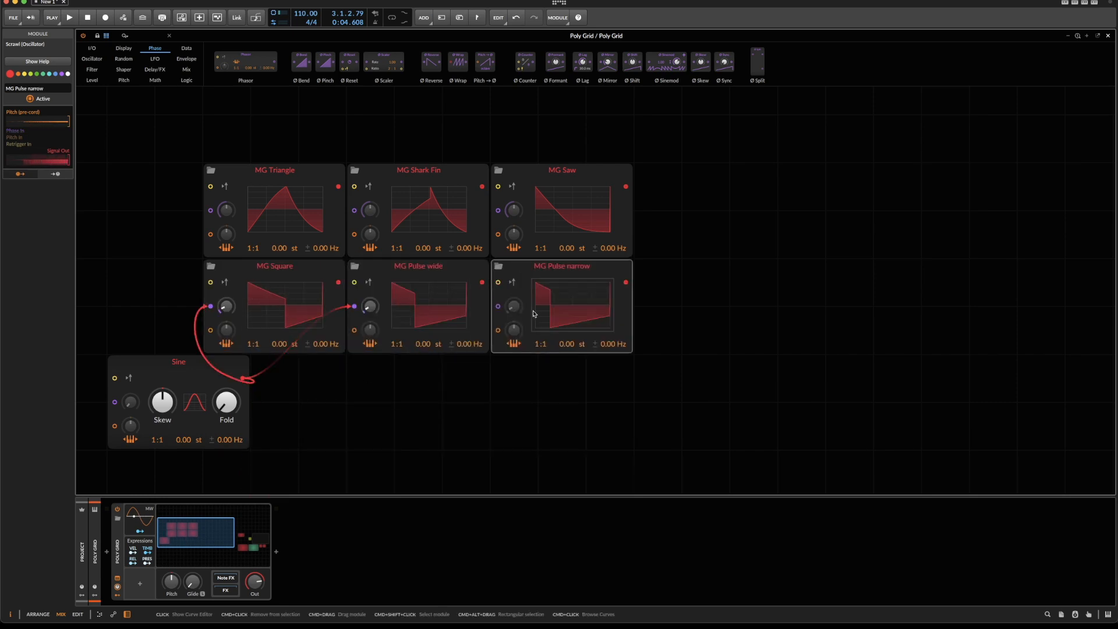
{"action": "left_click_drag", "start_coordinate": [175, 360], "coordinate": [145, 307]}
{"action": "scroll", "coordinate": [279, 319], "scroll_direction": "left", "scroll_amount": 3}
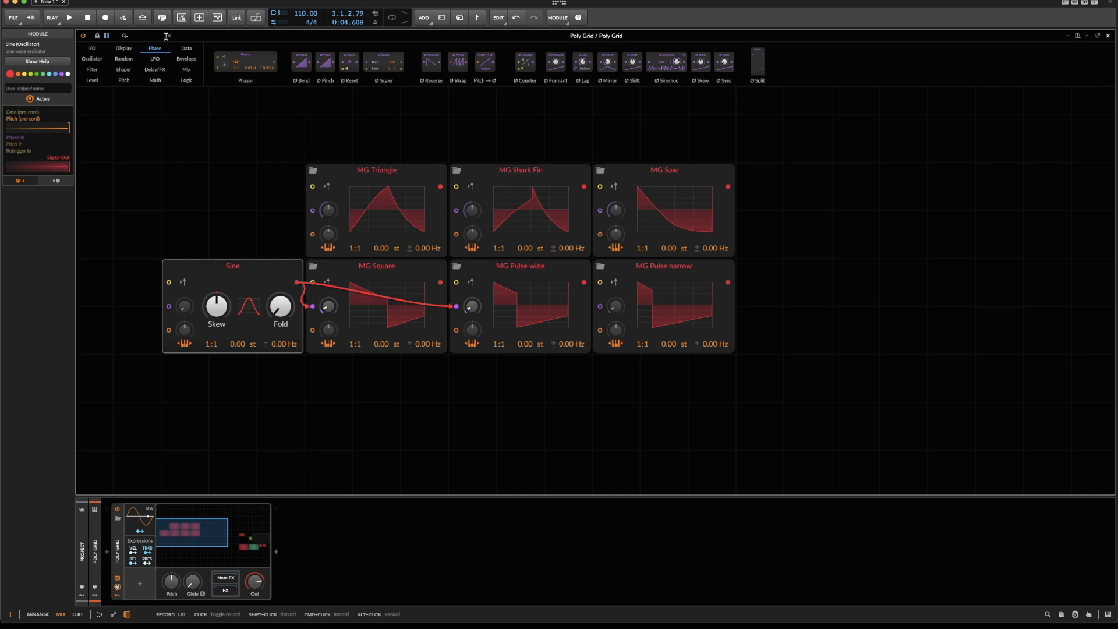
Add a Merge module beside MG Saw and give it 6 in ports.
{"action": "left_click", "coordinate": [187, 70]}
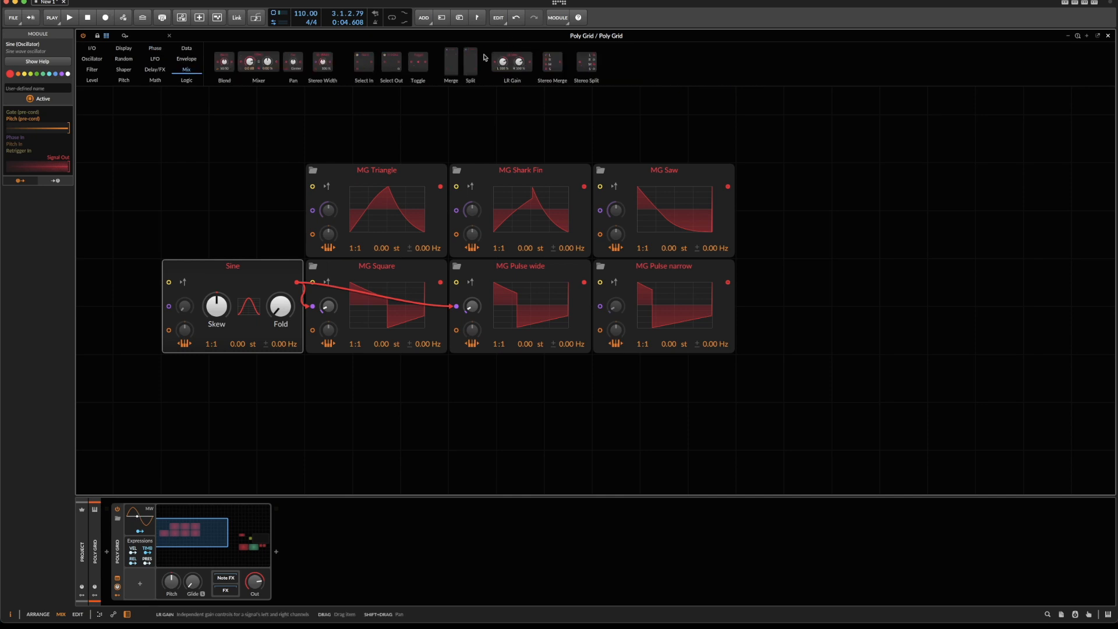
{"action": "left_click_drag", "start_coordinate": [450, 62], "coordinate": [772, 188]}
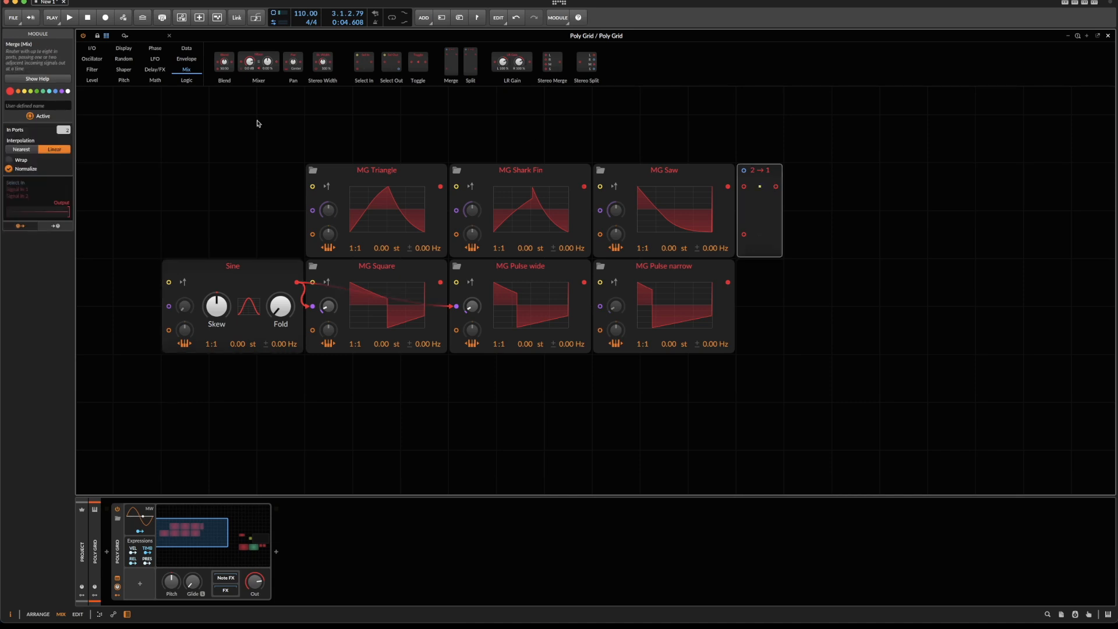
{"action": "scroll", "coordinate": [56, 130], "scroll_direction": "up", "scroll_amount": 4}
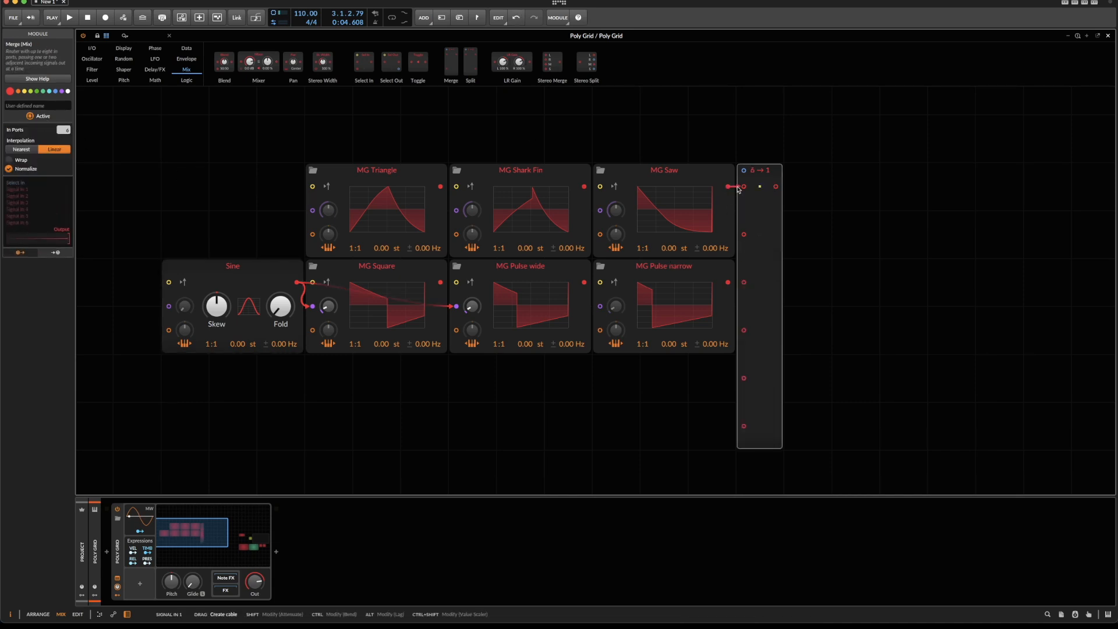
Cable MG Triangle, Shark Fin, Saw, Square, Pulse wide and Pulse narrow into Merge inputs 1 to 6 in order.
{"action": "left_click_drag", "start_coordinate": [441, 188], "coordinate": [744, 186]}
{"action": "left_click_drag", "start_coordinate": [743, 234], "coordinate": [585, 186]}
{"action": "left_click_drag", "start_coordinate": [728, 187], "coordinate": [744, 282]}
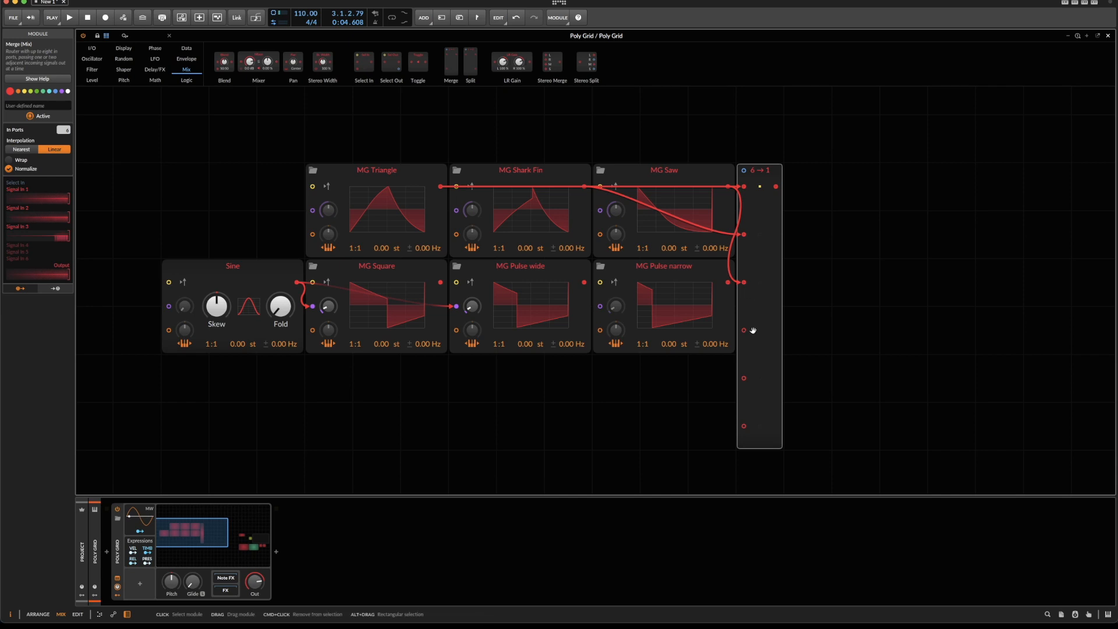
{"action": "left_click_drag", "start_coordinate": [744, 330], "coordinate": [440, 282]}
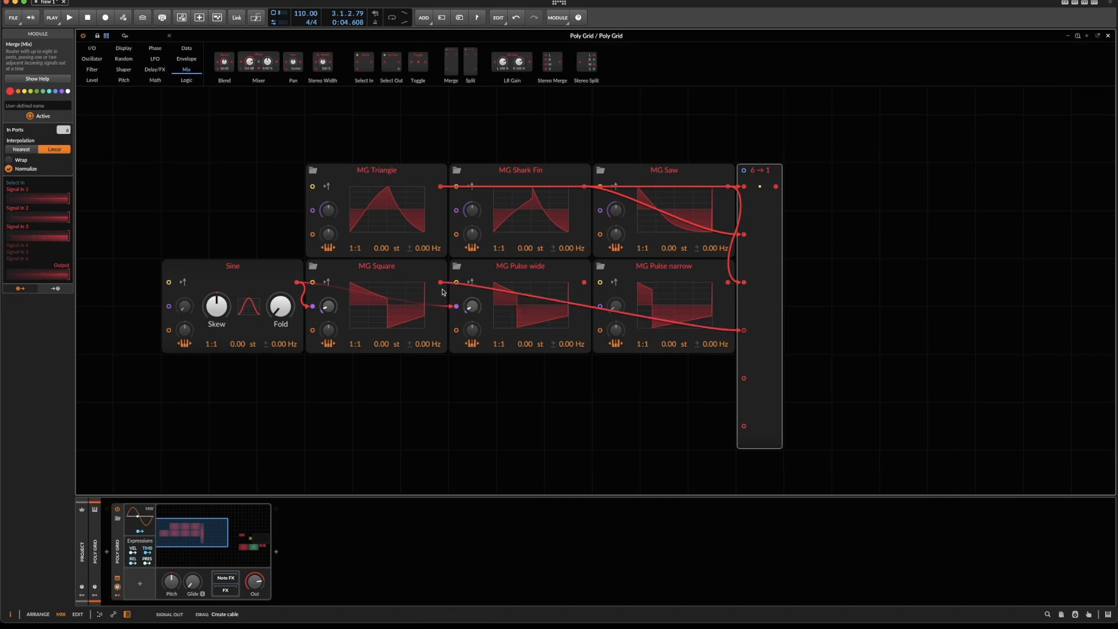
{"action": "left_click_drag", "start_coordinate": [585, 281], "coordinate": [744, 379]}
{"action": "left_click_drag", "start_coordinate": [728, 282], "coordinate": [749, 427]}
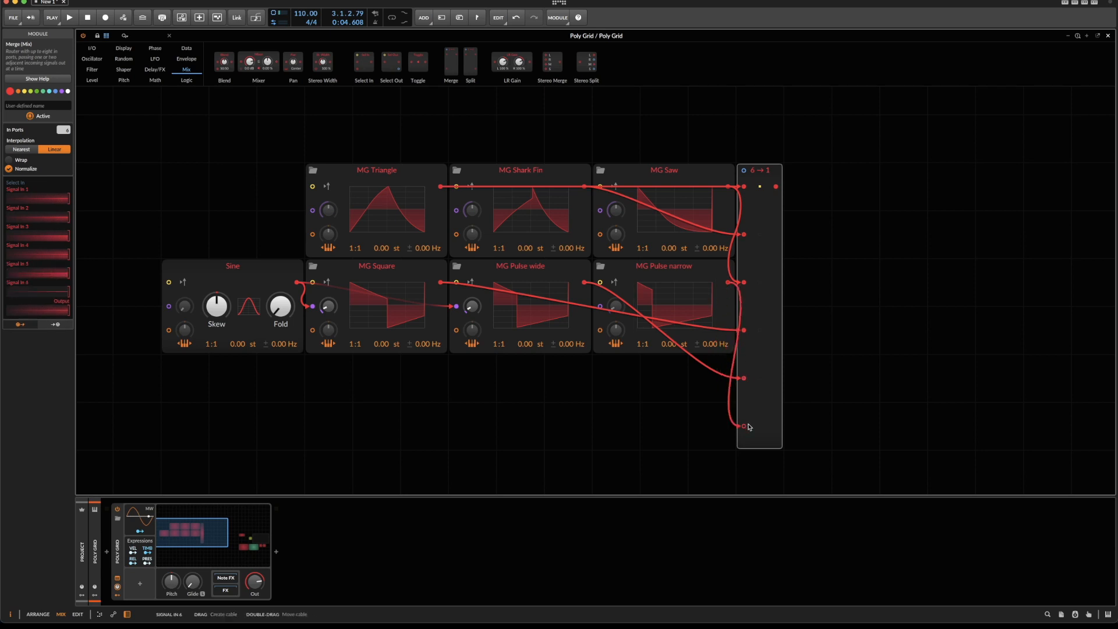
Add a Value module above the Merge and cable its output to the Merge's Select In port.
{"action": "right_click", "coordinate": [706, 126]}
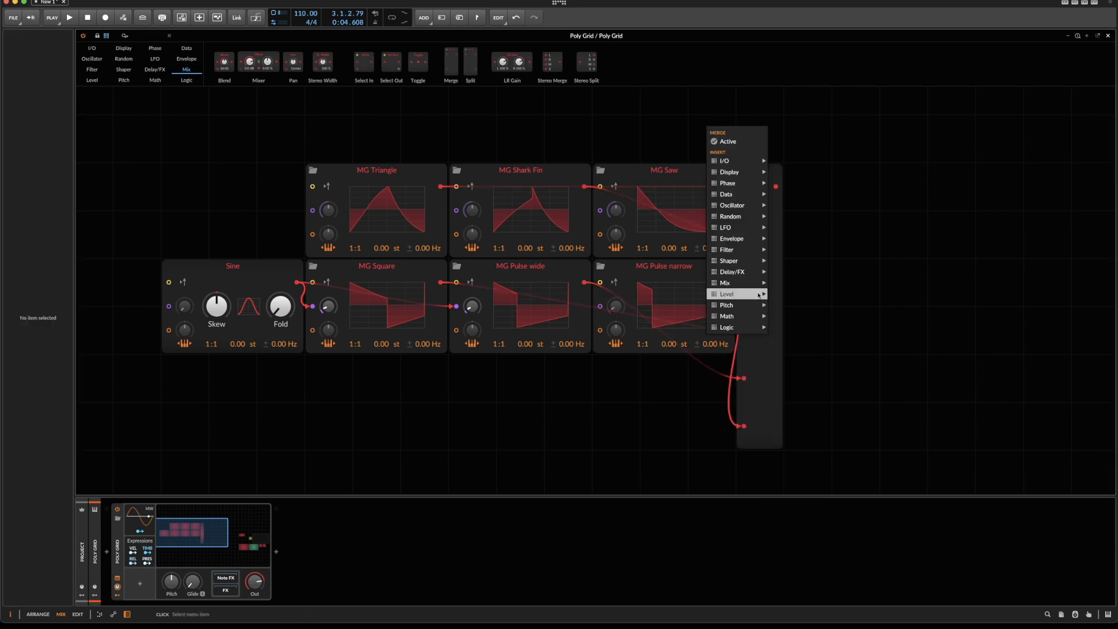
{"action": "mouse_move", "coordinate": [757, 294]}
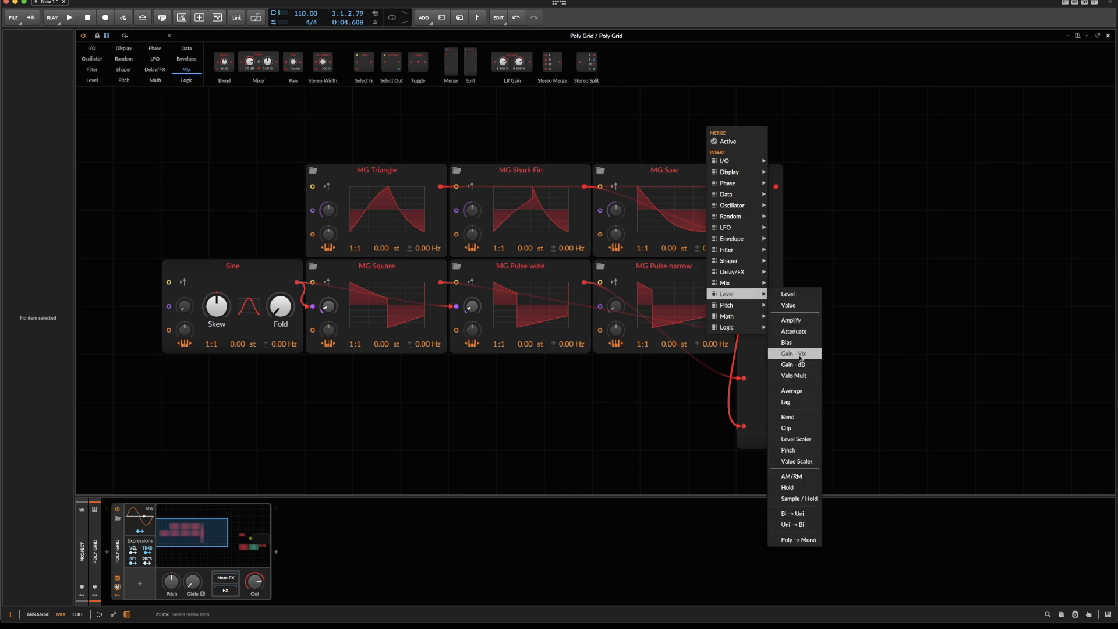
{"action": "left_click", "coordinate": [791, 305]}
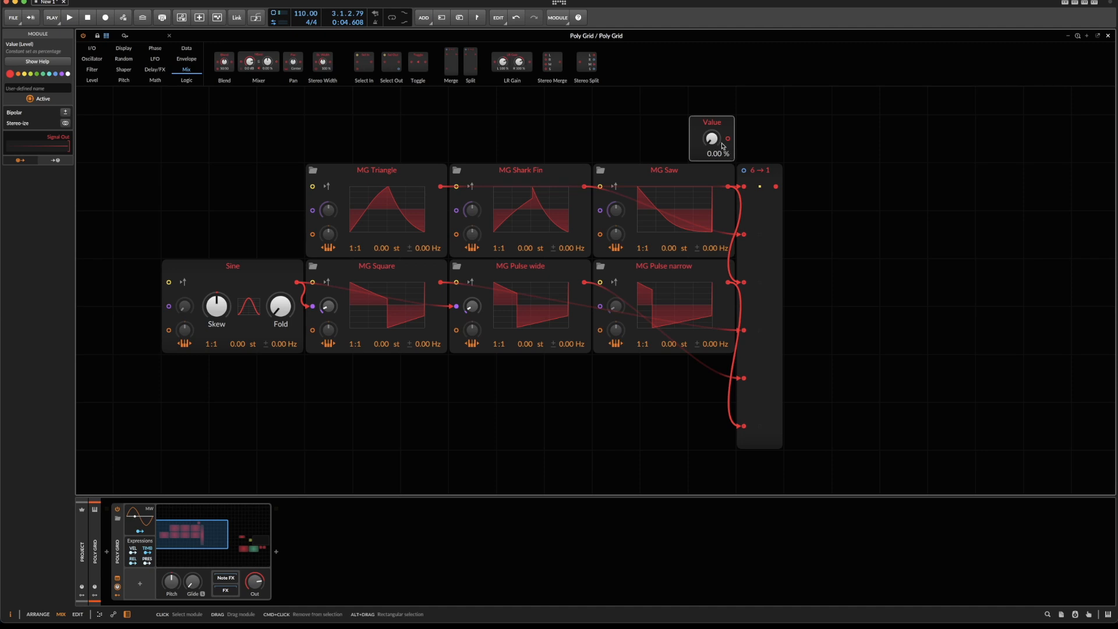
{"action": "mouse_move", "coordinate": [727, 138]}
{"action": "left_mouse_down"}
{"action": "mouse_move", "coordinate": [744, 171]}
{"action": "mouse_move", "coordinate": [711, 132]}
{"action": "left_mouse_up"}
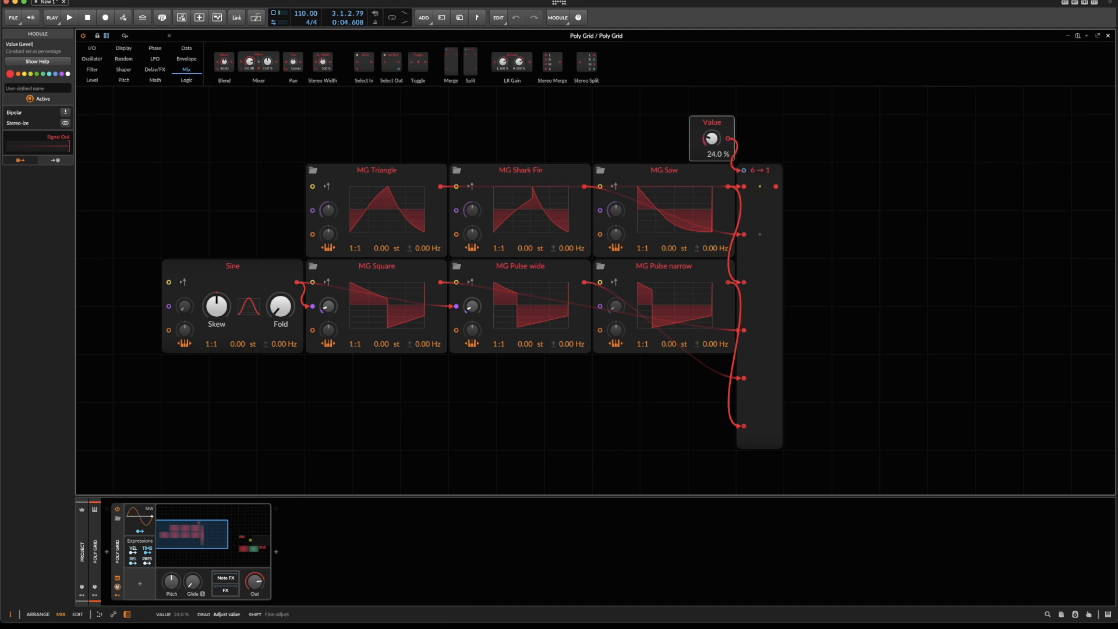
Set the Merge's interpolation to Nearest and test the waveform switching with the Value knob, leaving it at 20.5 %.
{"action": "left_click", "coordinate": [738, 167]}
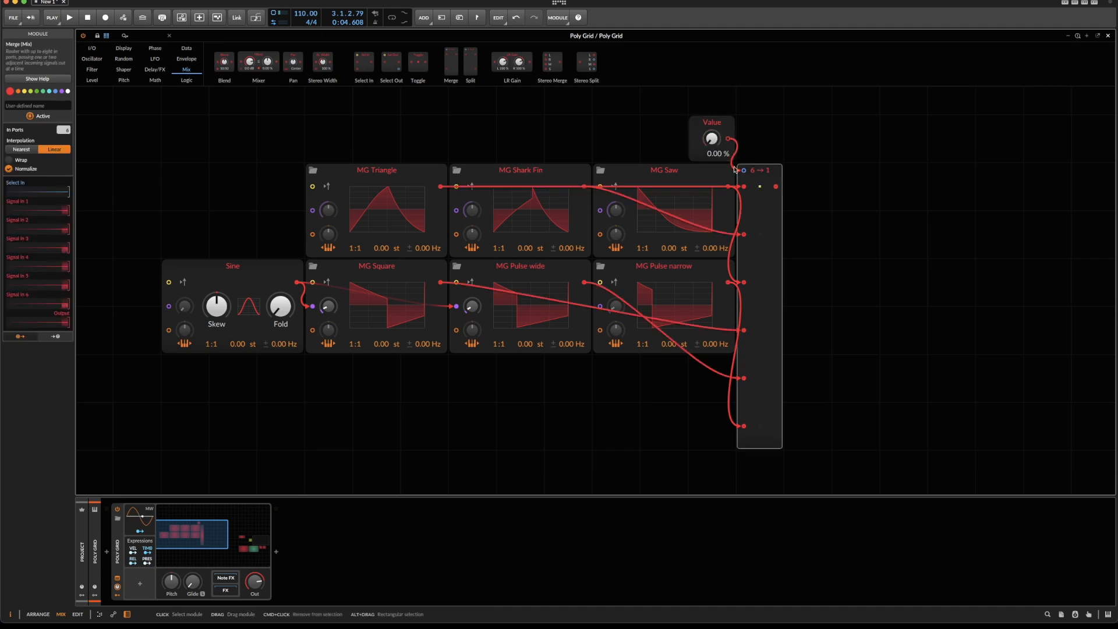
{"action": "left_click", "coordinate": [18, 150]}
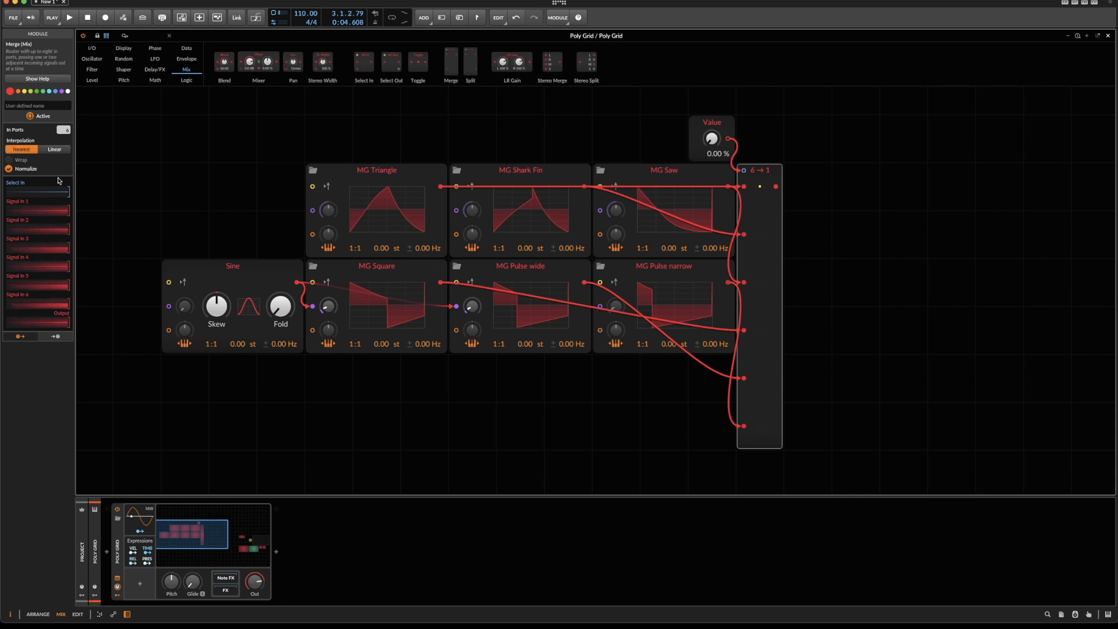
{"action": "left_click_drag", "start_coordinate": [722, 147], "coordinate": [722, 129]}
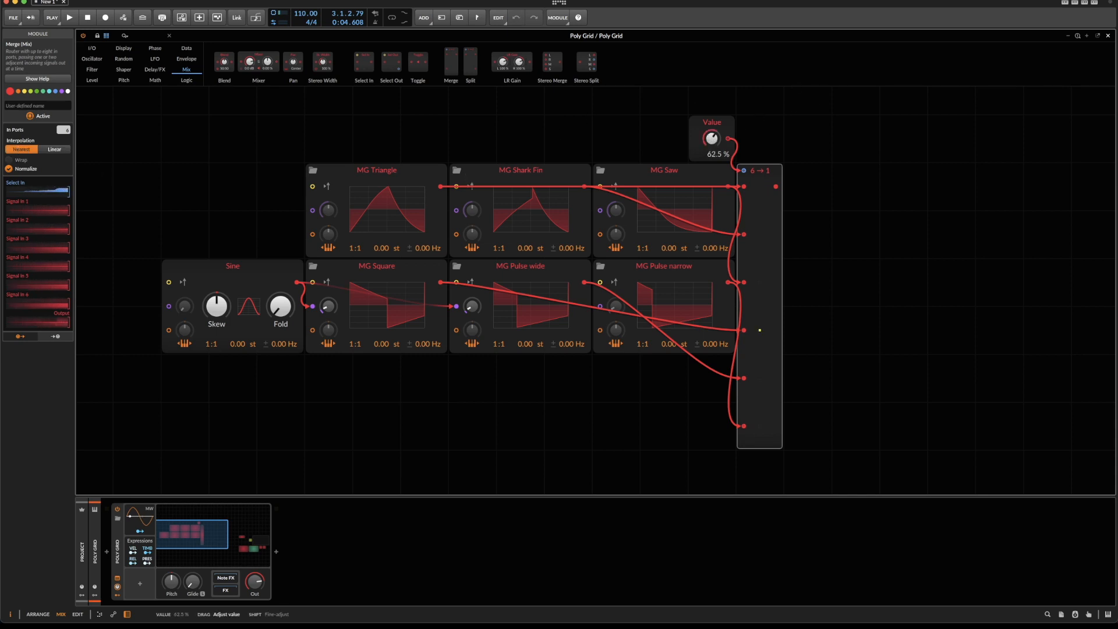
{"action": "left_click_drag", "start_coordinate": [711, 138], "coordinate": [648, 130]}
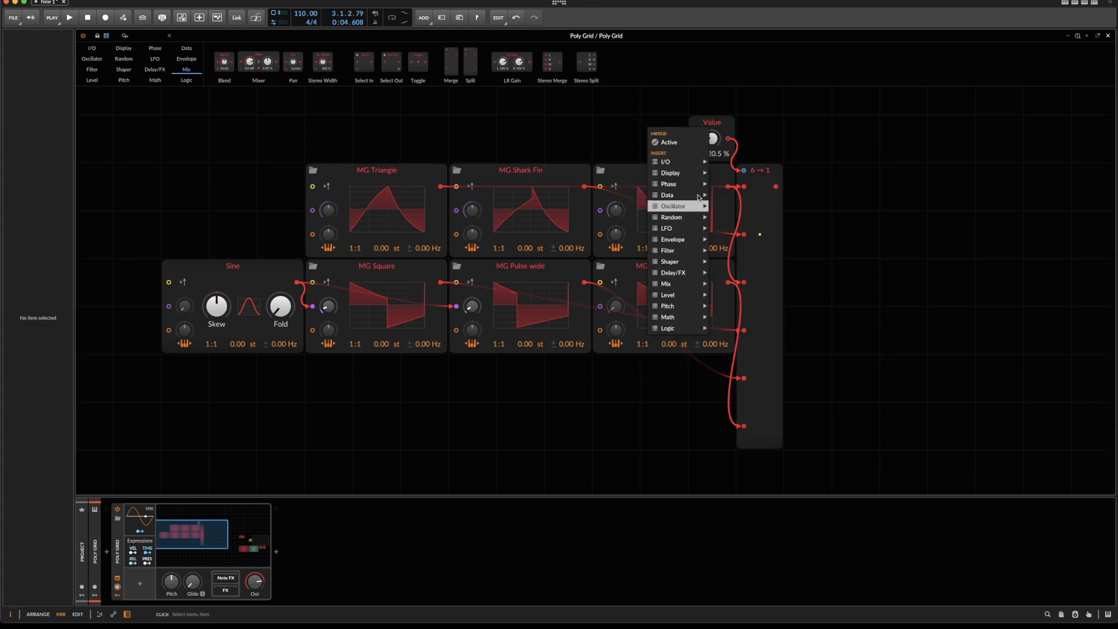
{"action": "left_click", "coordinate": [884, 157]}
Add an Oscilloscope below MG Pulse narrow, feed it from the Merge output and set its mode to Pitch.
{"action": "right_click", "coordinate": [847, 146]}
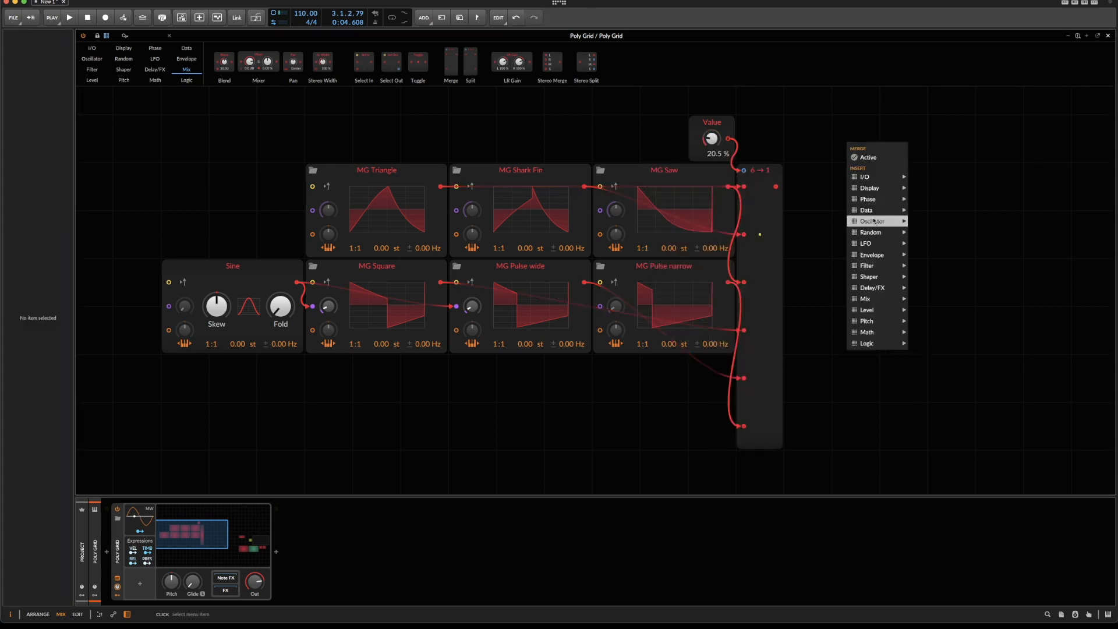
{"action": "mouse_move", "coordinate": [880, 188]}
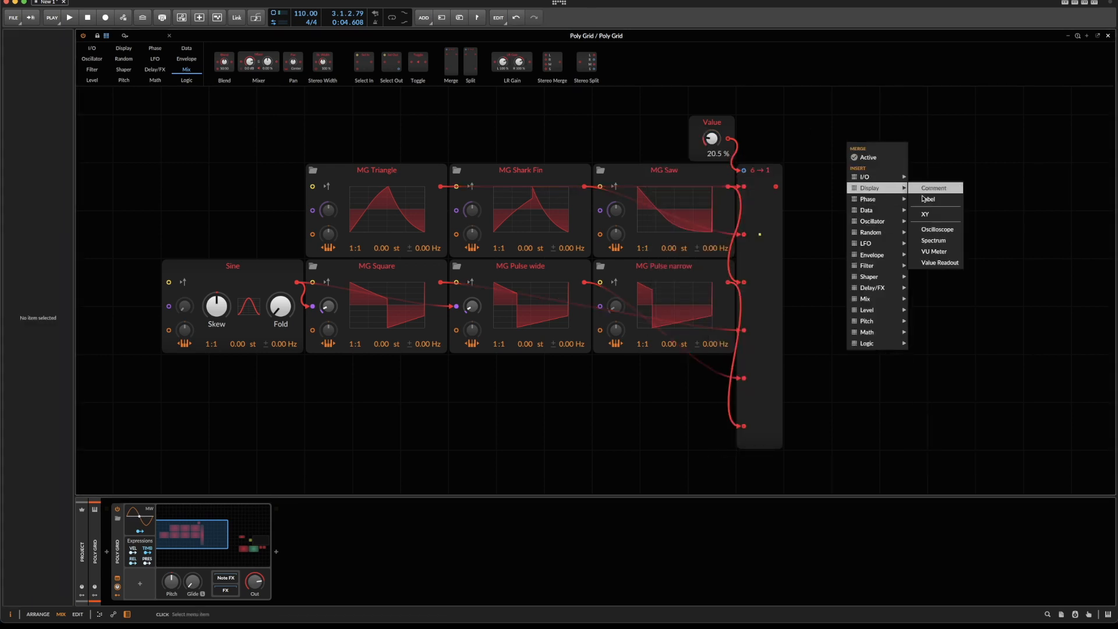
{"action": "left_click", "coordinate": [937, 229]}
{"action": "left_click_drag", "start_coordinate": [840, 139], "coordinate": [776, 186]}
{"action": "left_click_drag", "start_coordinate": [837, 147], "coordinate": [599, 388]}
{"action": "left_click_drag", "start_coordinate": [690, 399], "coordinate": [735, 398]}
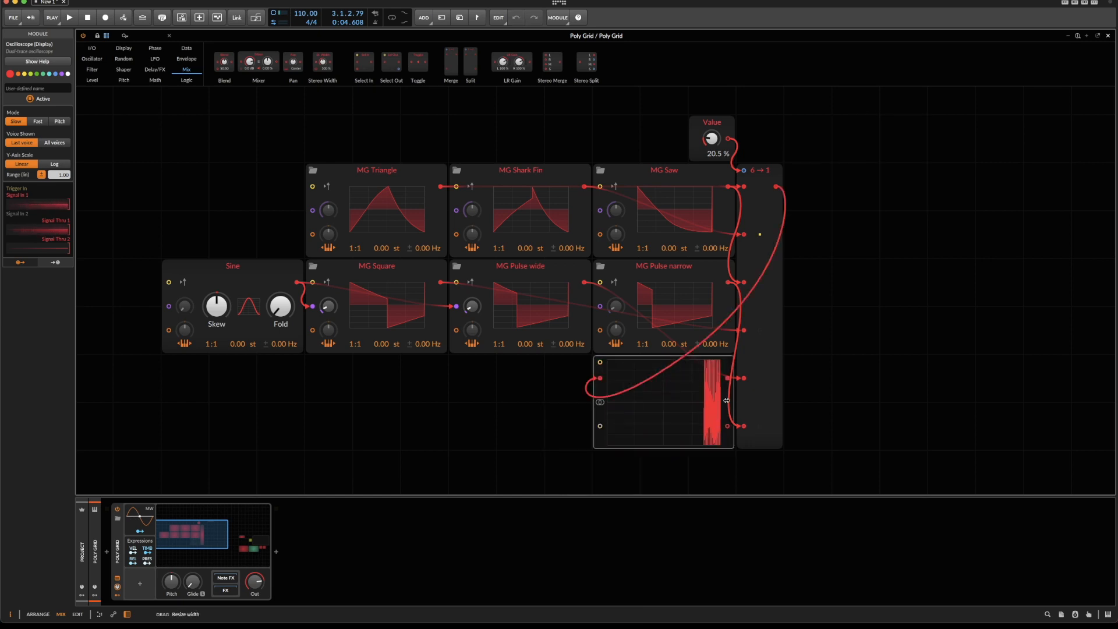
{"action": "left_click", "coordinate": [59, 121]}
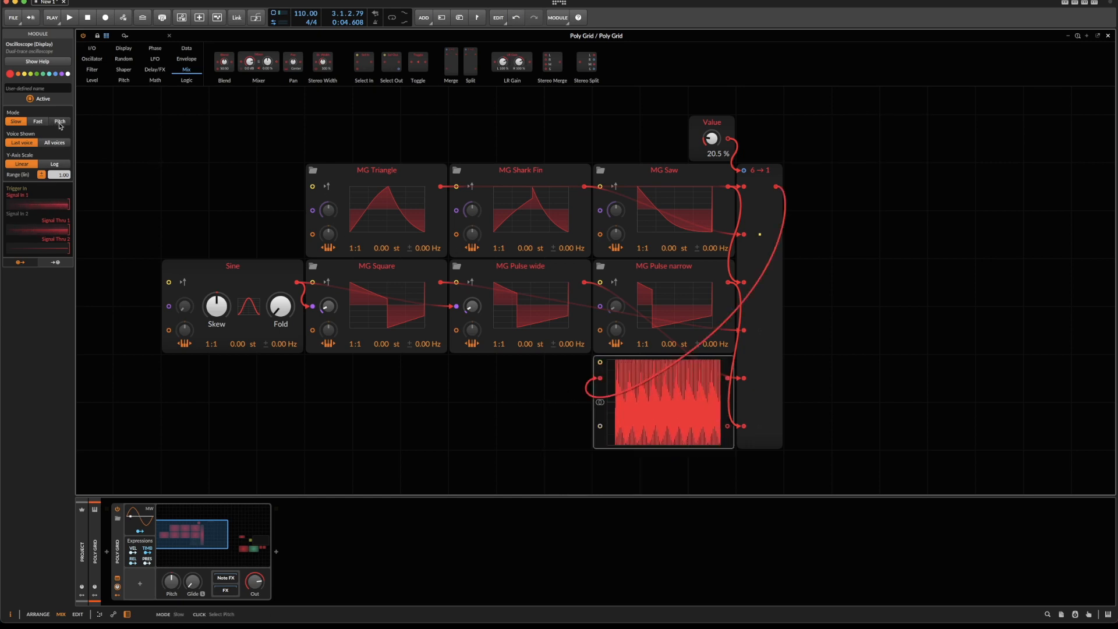
Turn the Value module to 0.00 % and name it "WF Selector".
{"action": "left_click_drag", "start_coordinate": [711, 139], "coordinate": [711, 167]}
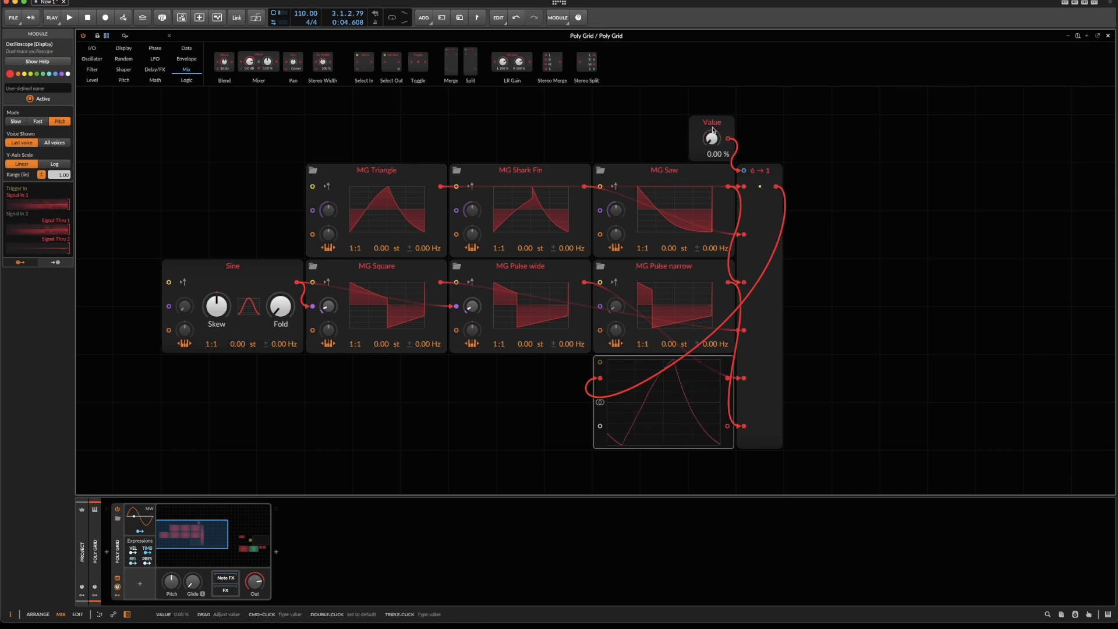
{"action": "left_click", "coordinate": [711, 122]}
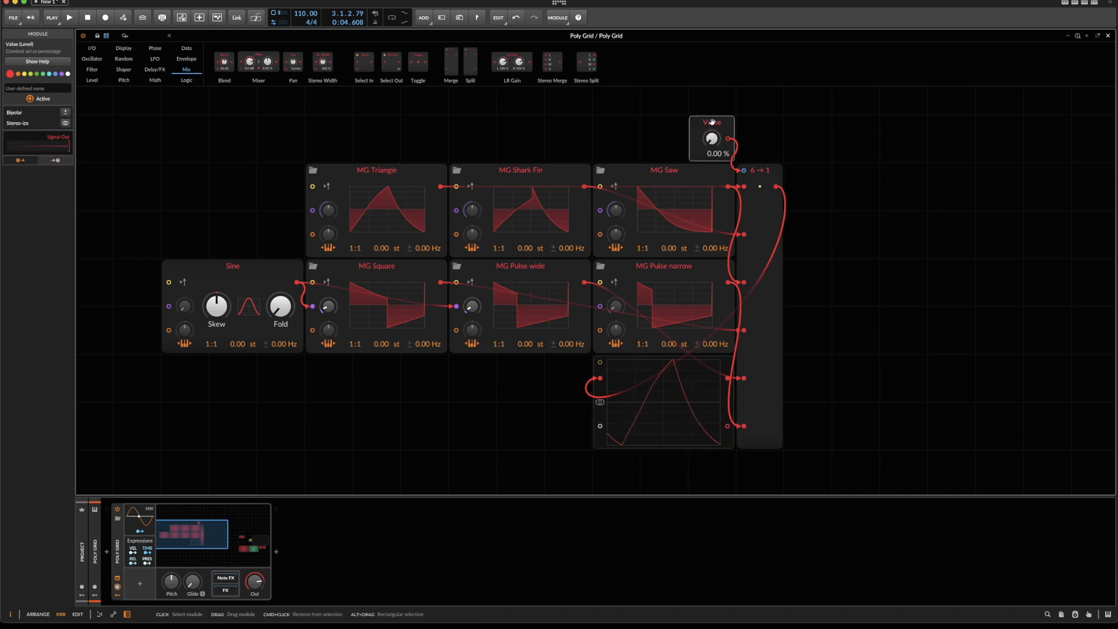
{"action": "left_click", "coordinate": [47, 91]}
{"action": "type", "text": "WF Selector"}
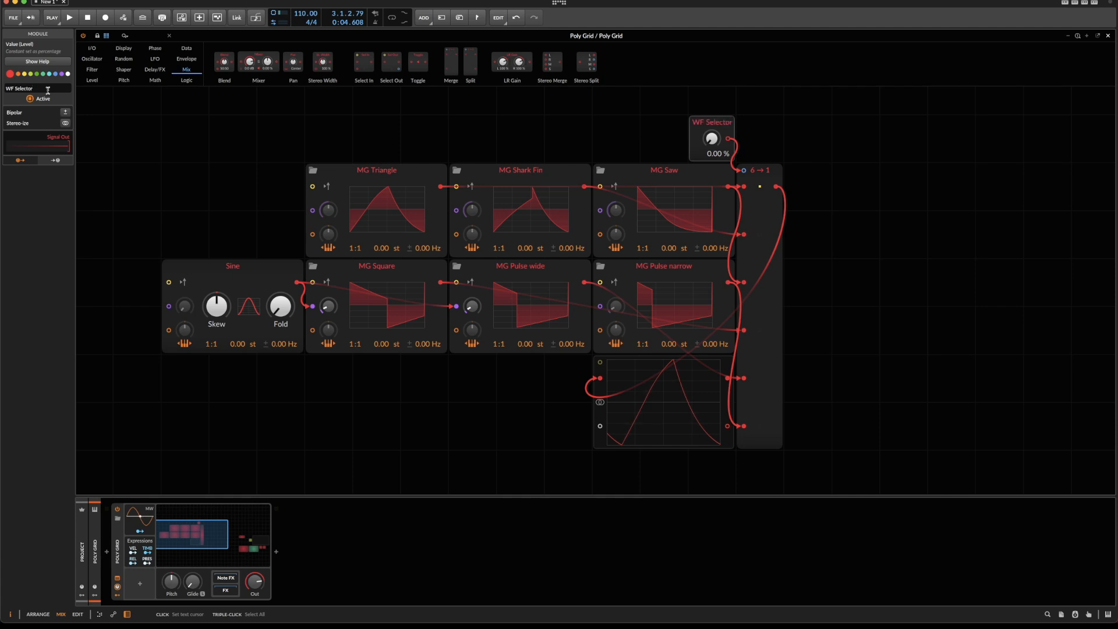
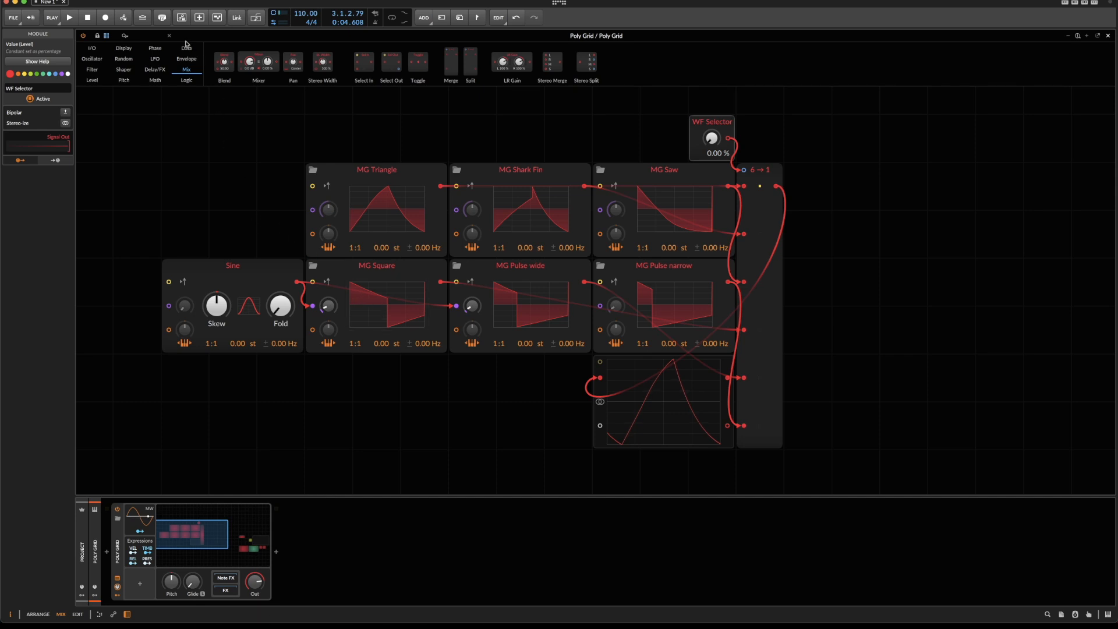
Place a Phasor above the Sine module and set the frequency ratios of all six MG oscillators to 0:1.
{"action": "mouse_move", "coordinate": [153, 49]}
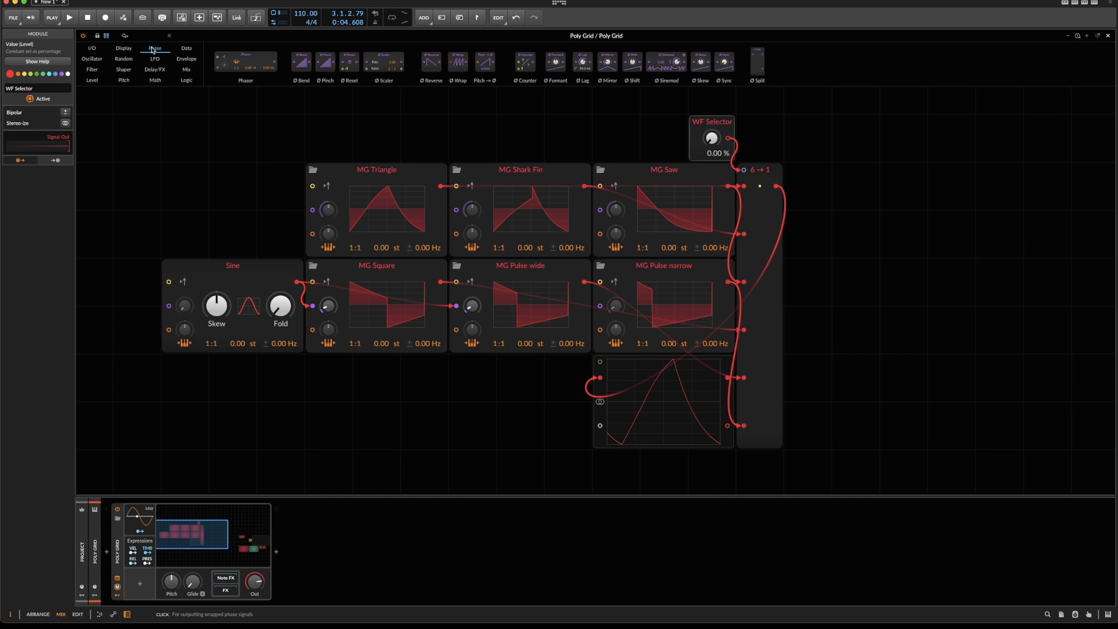
{"action": "left_click_drag", "start_coordinate": [241, 60], "coordinate": [169, 238]}
{"action": "left_click_drag", "start_coordinate": [351, 247], "coordinate": [352, 257]}
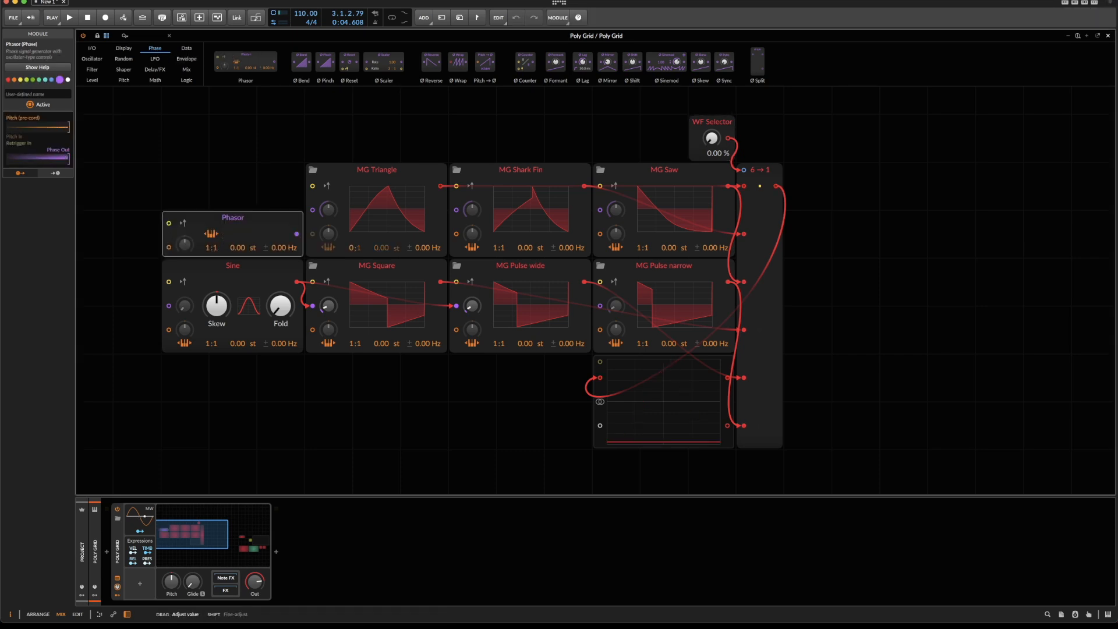
{"action": "left_click_drag", "start_coordinate": [355, 343], "coordinate": [355, 352]}
{"action": "left_click_drag", "start_coordinate": [495, 343], "coordinate": [495, 352]}
{"action": "left_click_drag", "start_coordinate": [498, 247], "coordinate": [499, 256]}
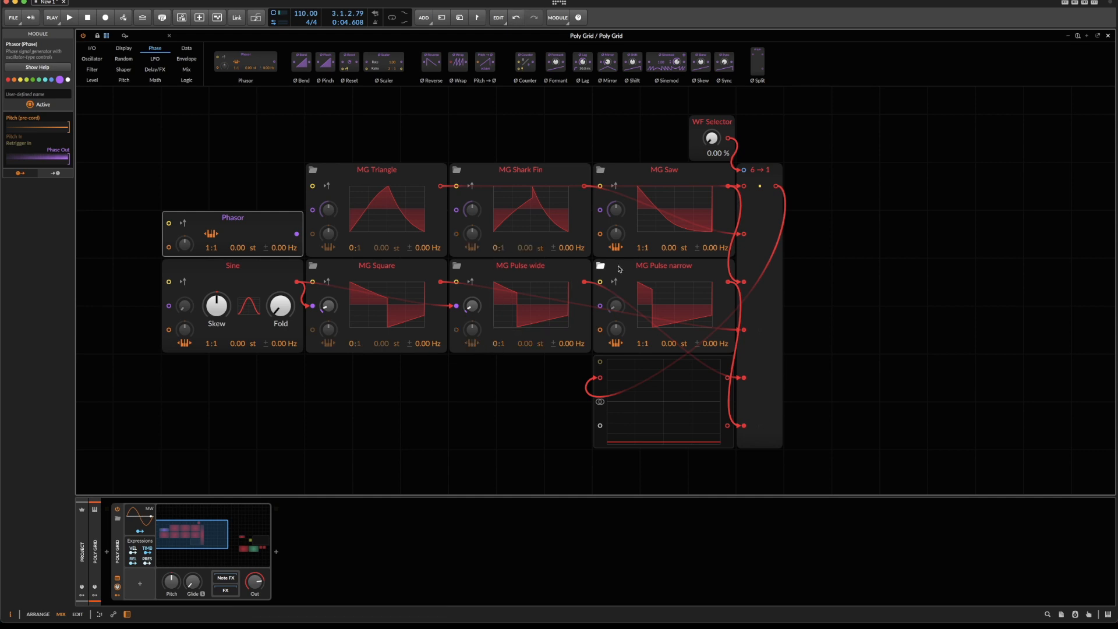
{"action": "left_click_drag", "start_coordinate": [642, 248], "coordinate": [642, 256]}
Cable the Phasor output to the phase inputs of MG Triangle, MG Shark Fin, MG Saw and MG Pulse narrow.
{"action": "left_click_drag", "start_coordinate": [297, 234], "coordinate": [600, 210]}
{"action": "left_click_drag", "start_coordinate": [600, 305], "coordinate": [453, 309]}
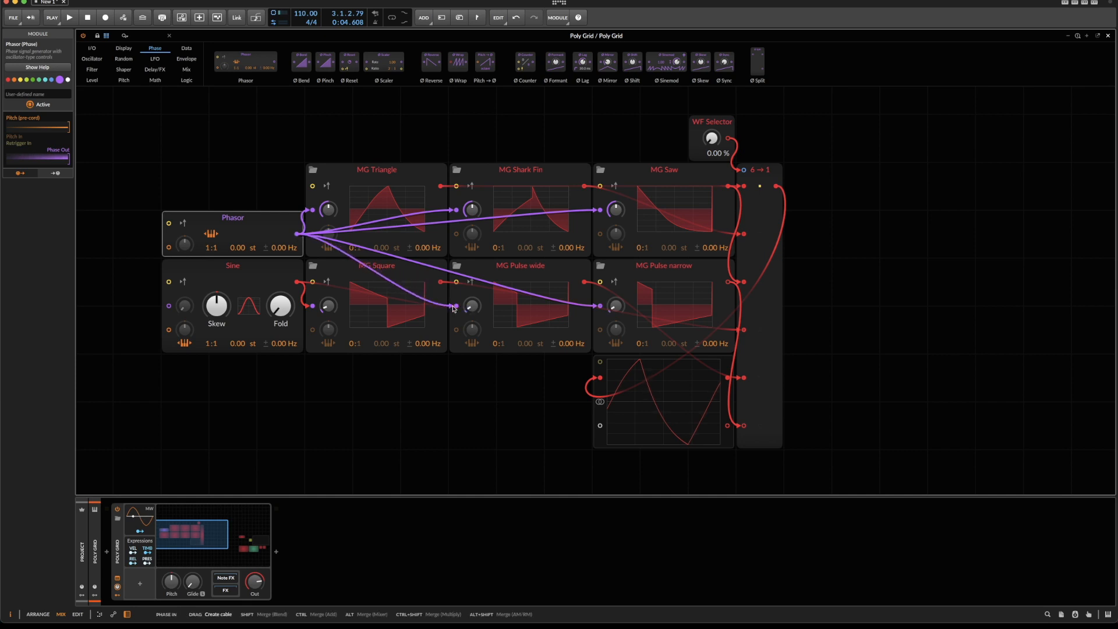
{"action": "left_click_drag", "start_coordinate": [454, 309], "coordinate": [266, 214]}
Move the Phasor and Sine away from the MG oscillators and place a Mixer between Sine and MG Square.
{"action": "left_click_drag", "start_coordinate": [213, 179], "coordinate": [129, 266]}
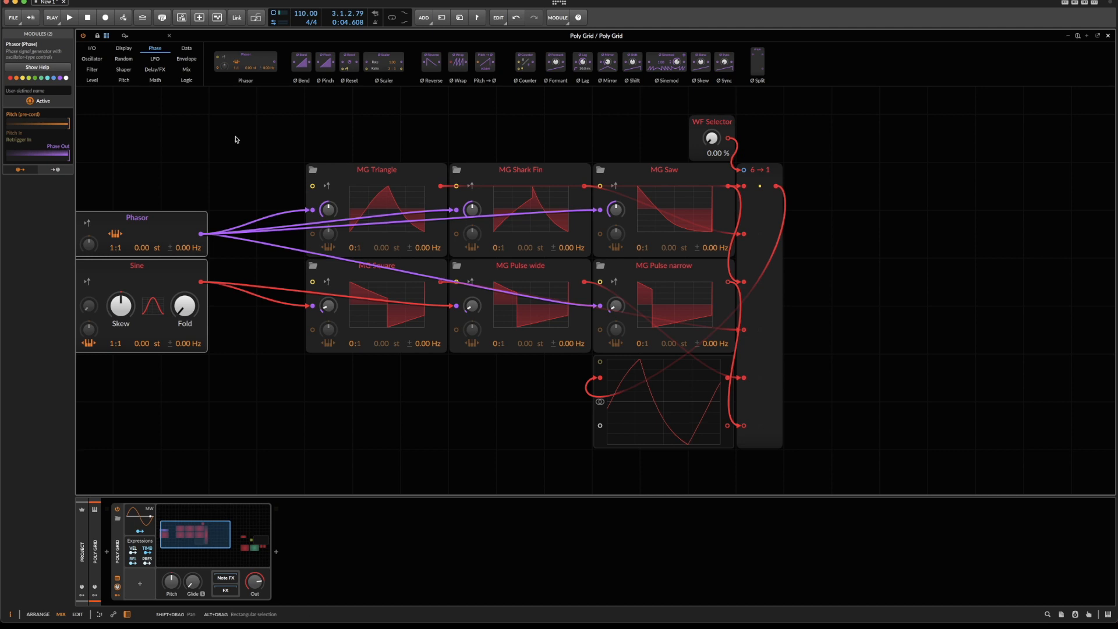
{"action": "left_click", "coordinate": [187, 70]}
{"action": "left_click_drag", "start_coordinate": [253, 58], "coordinate": [232, 309]}
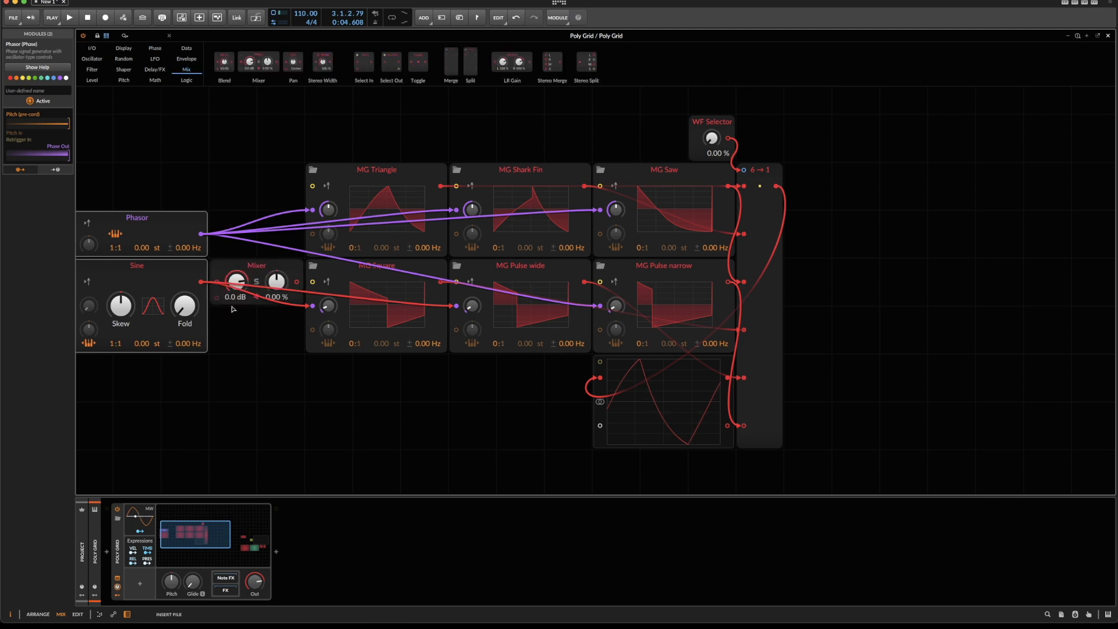
{"action": "left_click", "coordinate": [233, 302]}
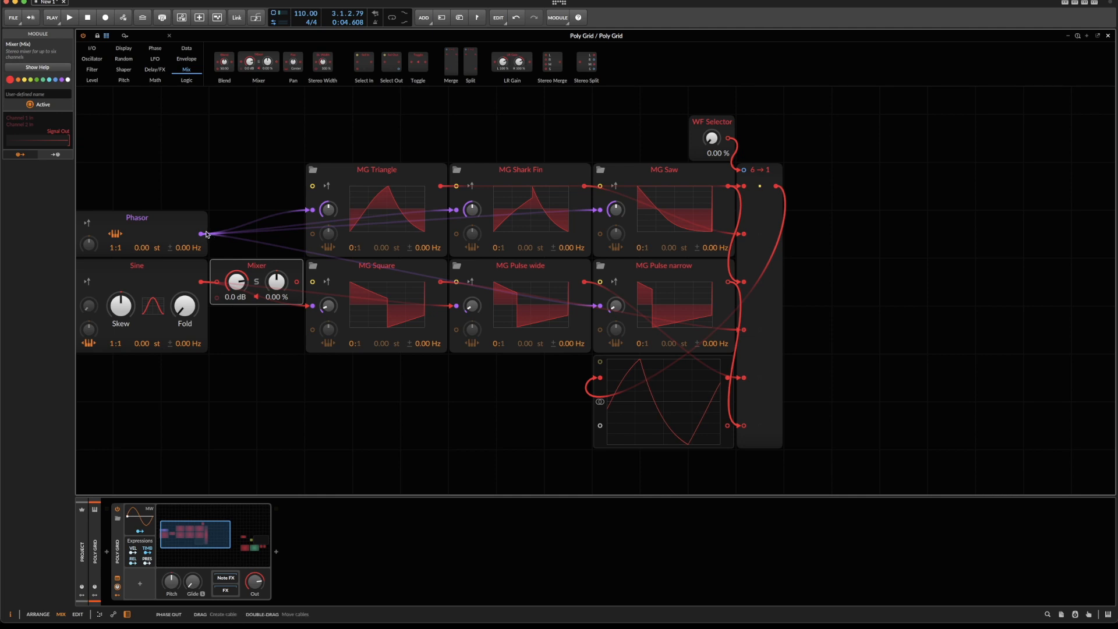
Wire the Phasor and Sine into Mixer channels 1 and 2, and the Mixer output to MG Square's and MG Pulse wide's phase inputs.
{"action": "left_click_drag", "start_coordinate": [201, 233], "coordinate": [217, 282]}
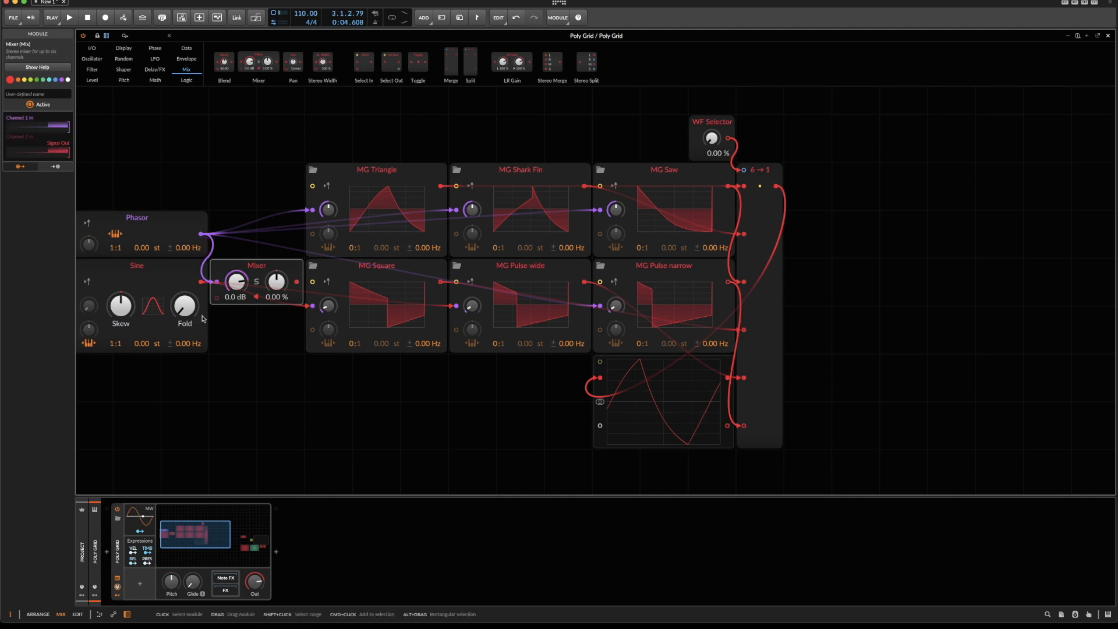
{"action": "left_click_drag", "start_coordinate": [201, 282], "coordinate": [239, 361]}
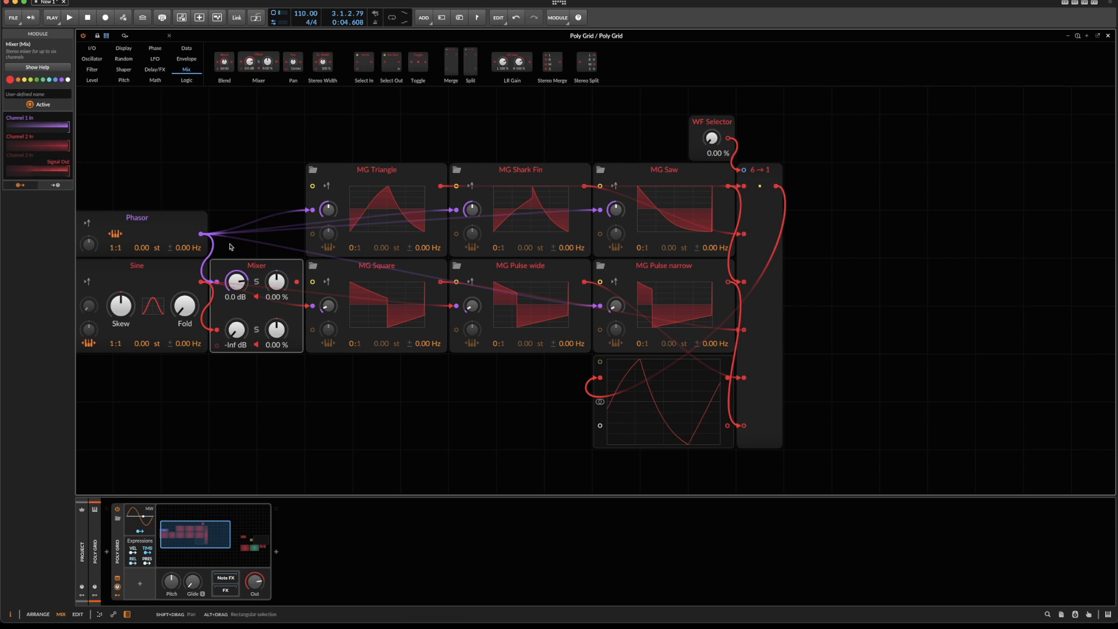
{"action": "left_click_drag", "start_coordinate": [297, 284], "coordinate": [456, 305]}
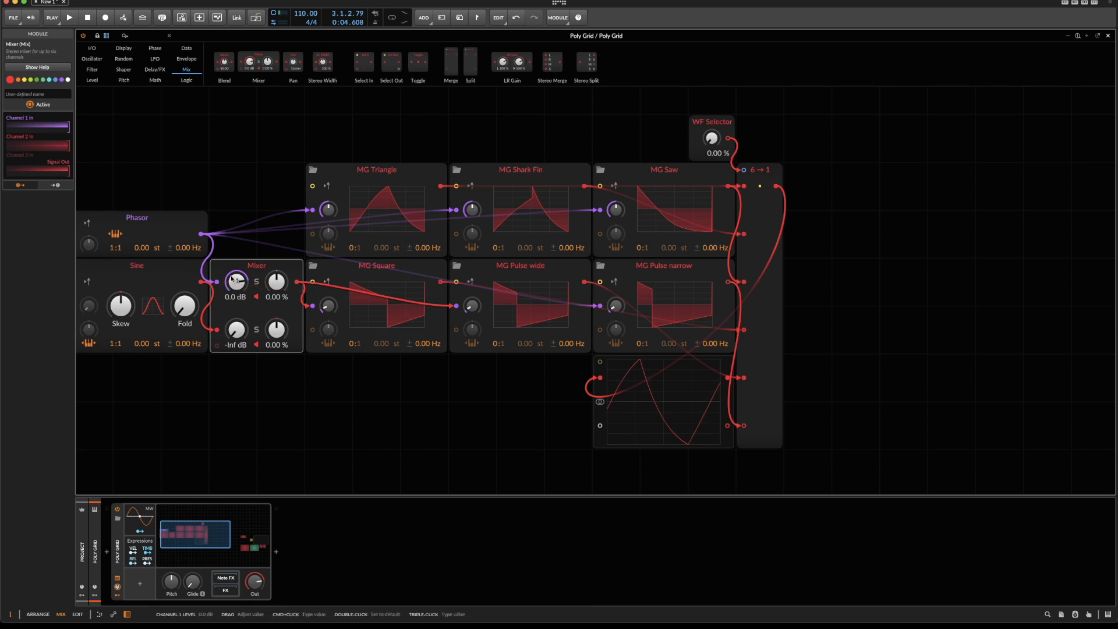
Cable the Merge output to the signal input of the Low-pass MG filter.
{"action": "scroll", "coordinate": [234, 281], "scroll_direction": "left", "scroll_amount": 3}
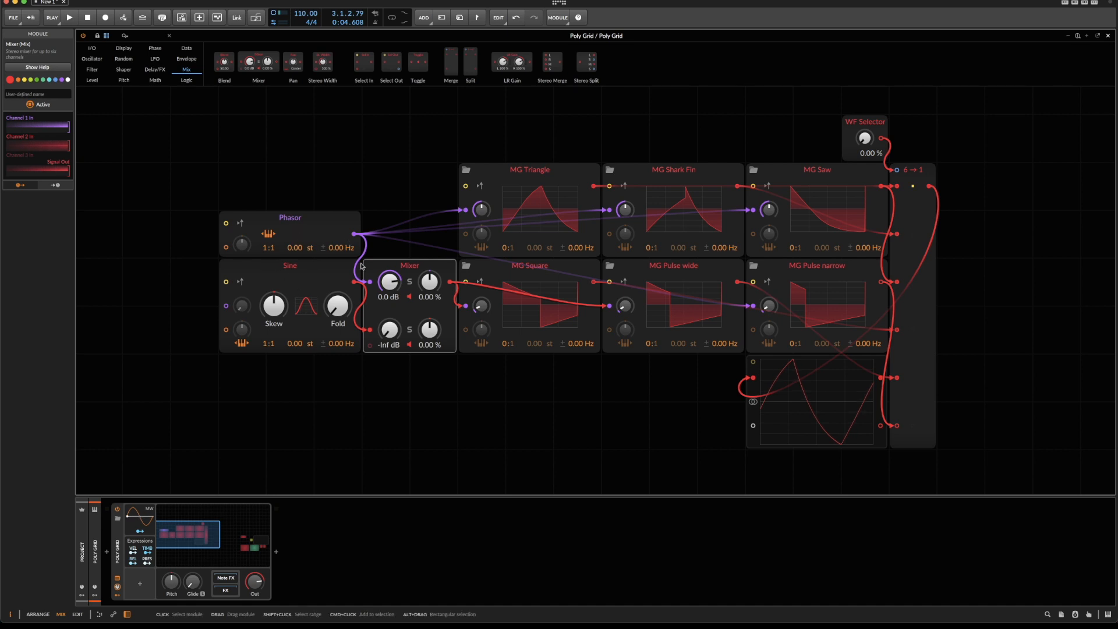
{"action": "scroll", "coordinate": [990, 228], "scroll_direction": "right", "scroll_amount": 3}
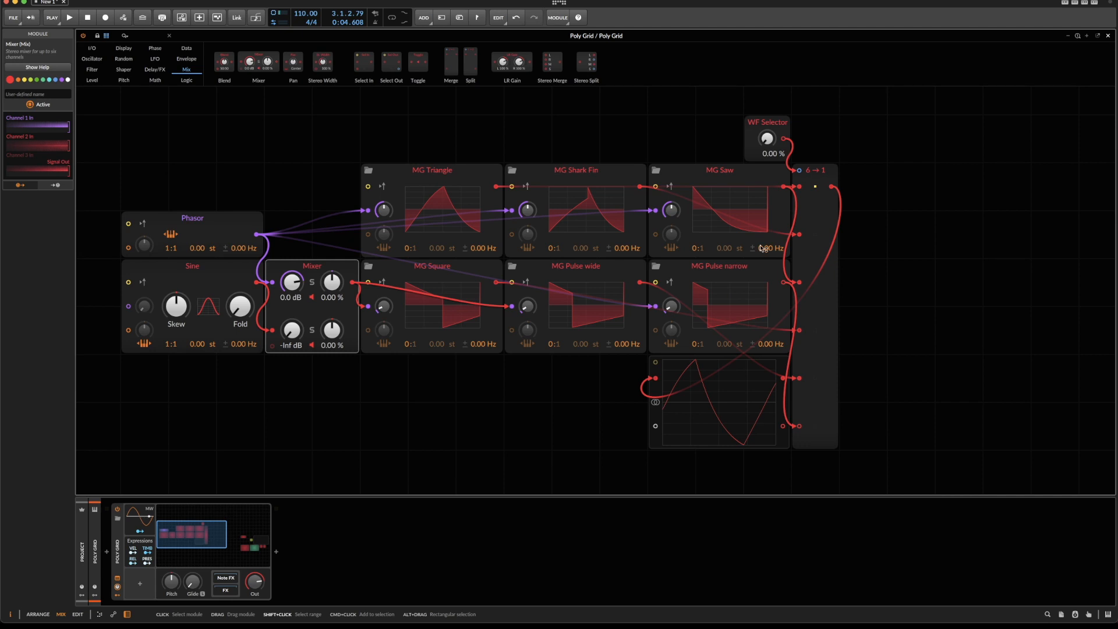
{"action": "scroll", "coordinate": [972, 239], "scroll_direction": "right", "scroll_amount": 10}
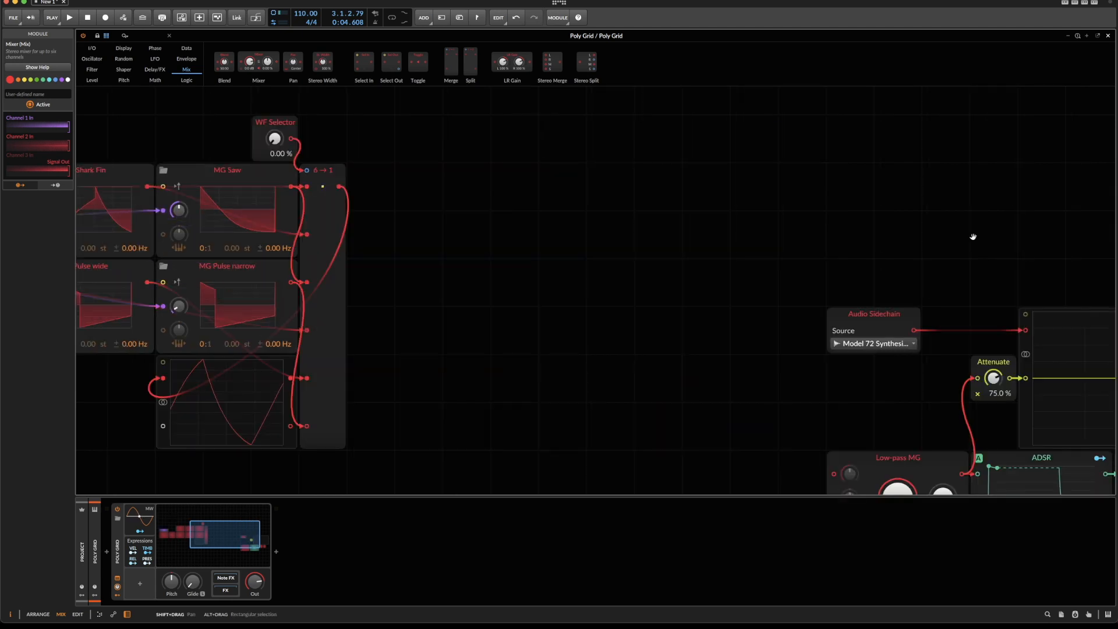
{"action": "scroll", "coordinate": [880, 266], "scroll_direction": "down", "scroll_amount": 3}
{"action": "scroll", "coordinate": [374, 110], "scroll_direction": "up", "scroll_amount": 3}
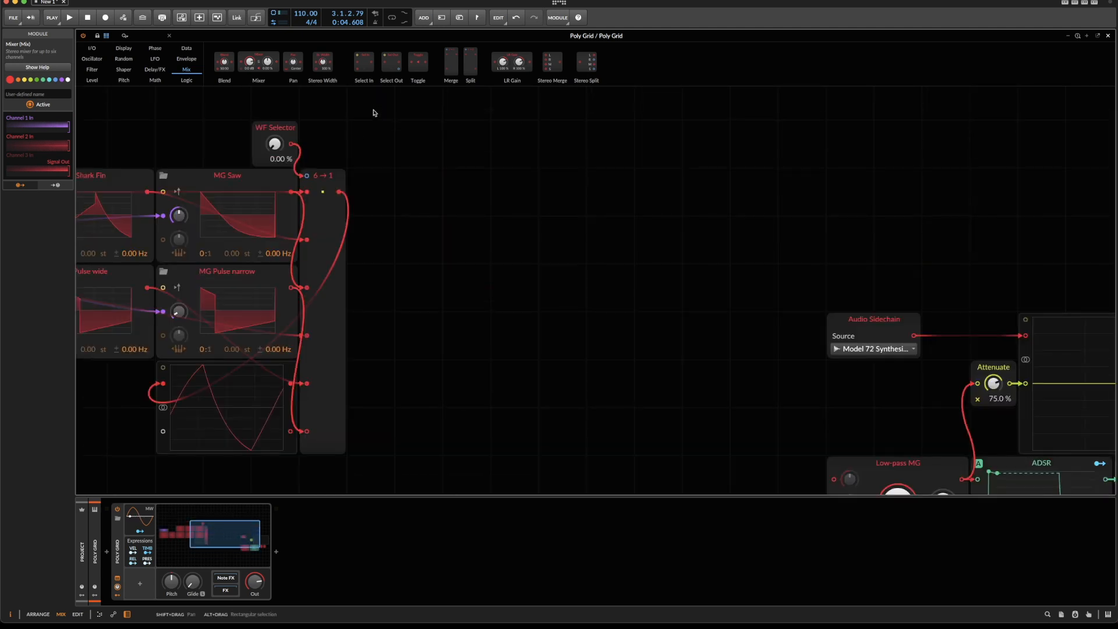
{"action": "left_click_drag", "start_coordinate": [339, 193], "coordinate": [834, 479]}
Select the sidechain, scope, filter, ADSR, Attenuate and audio output modules and move them as a group closer to the Merge.
{"action": "scroll", "coordinate": [792, 402], "scroll_direction": "down", "scroll_amount": 2}
{"action": "left_click_drag", "start_coordinate": [735, 112], "coordinate": [1113, 442]}
{"action": "left_click_drag", "start_coordinate": [822, 361], "coordinate": [603, 214]}
{"action": "scroll", "coordinate": [423, 206], "scroll_direction": "up", "scroll_amount": 1}
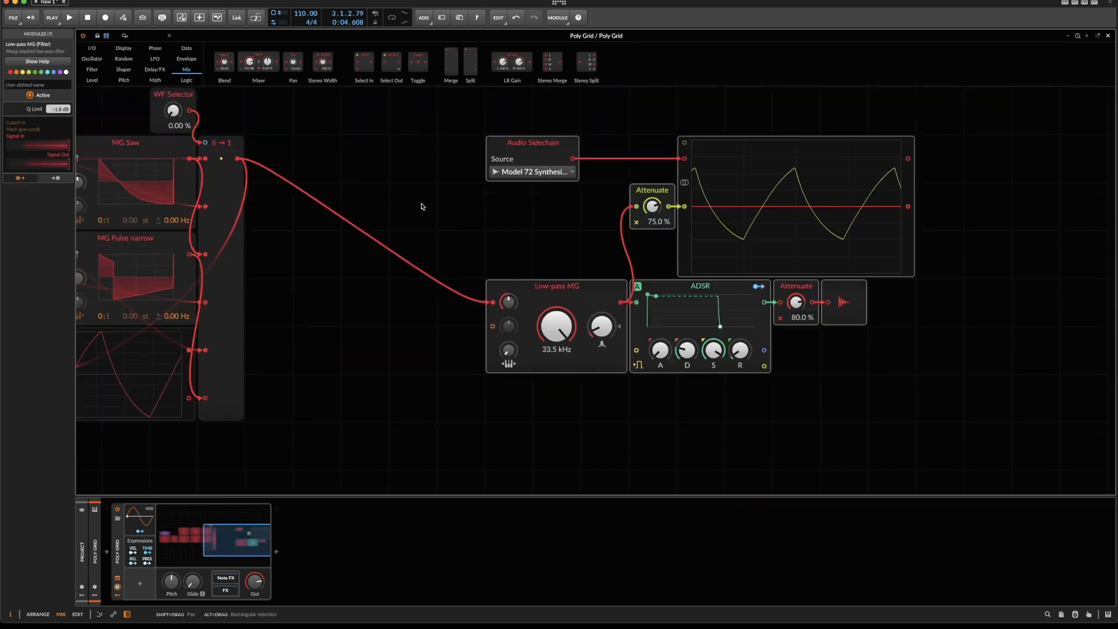
Add an S/H LFO module in front of the Phasor, leaving room between them.
{"action": "scroll", "coordinate": [436, 195], "scroll_direction": "left", "scroll_amount": 4}
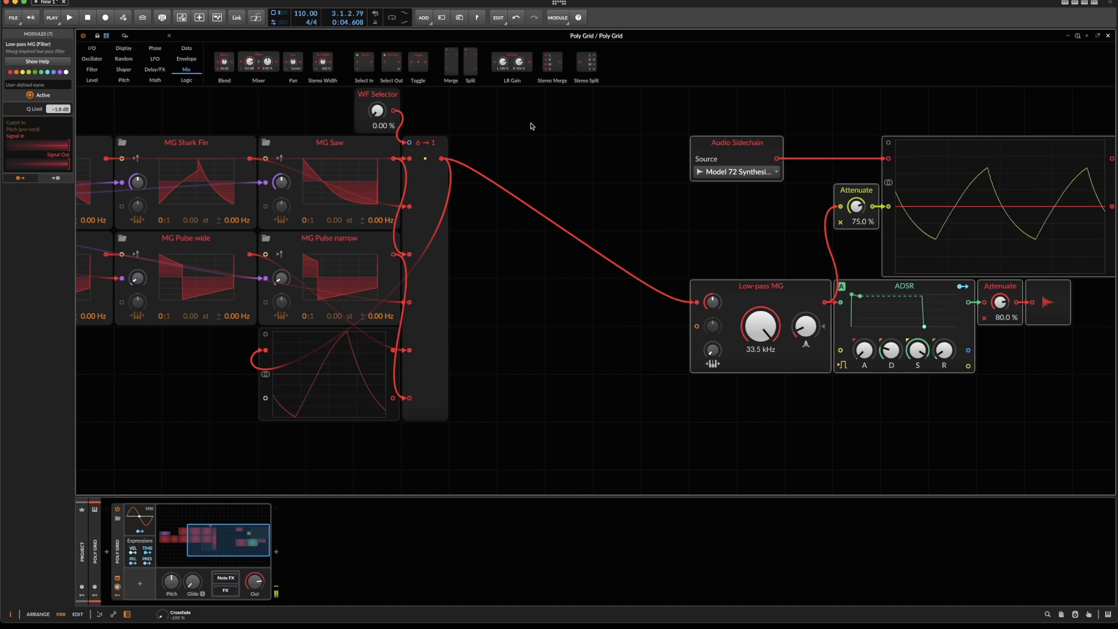
{"action": "scroll", "coordinate": [531, 126], "scroll_direction": "left", "scroll_amount": 10}
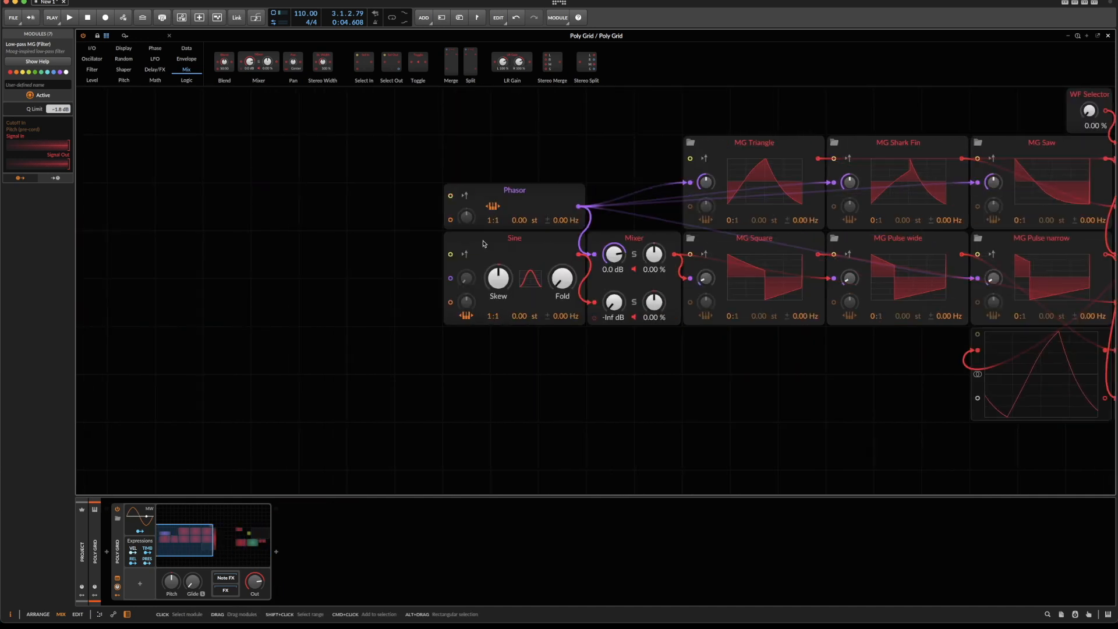
{"action": "scroll", "coordinate": [481, 160], "scroll_direction": "up", "scroll_amount": 3}
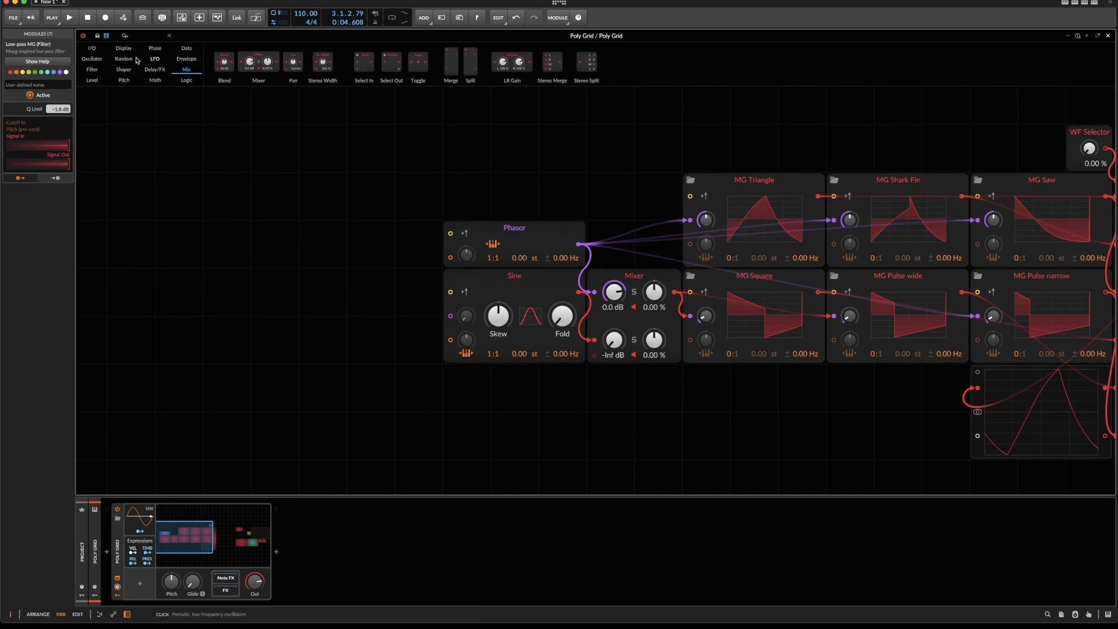
{"action": "left_click", "coordinate": [112, 53]}
{"action": "left_click", "coordinate": [124, 59]}
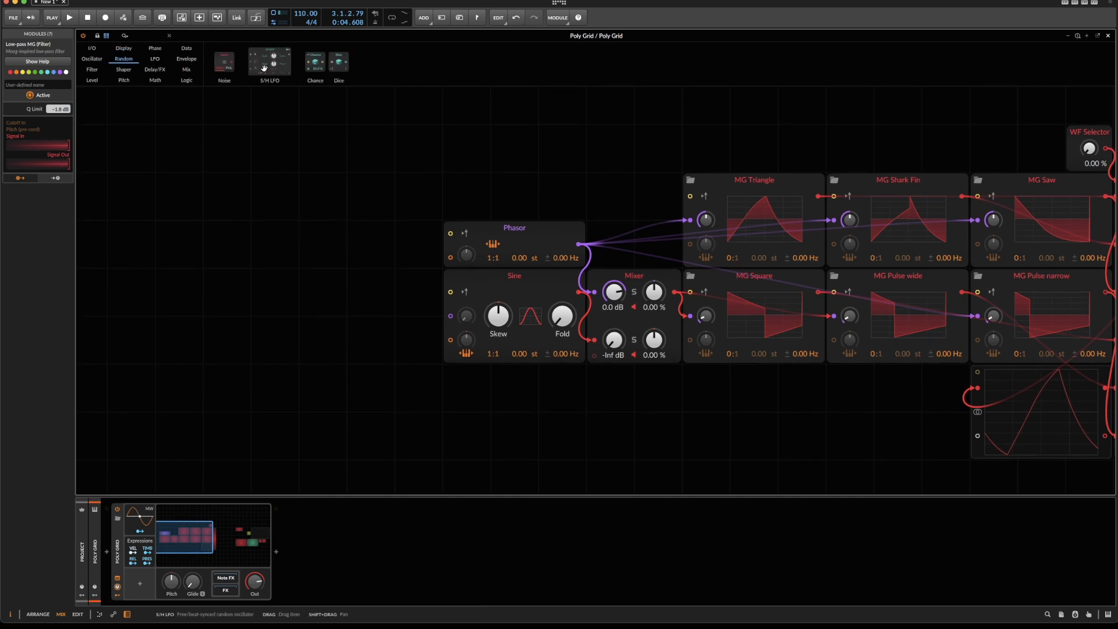
{"action": "left_click_drag", "start_coordinate": [269, 62], "coordinate": [339, 204]}
{"action": "left_click", "coordinate": [273, 245]}
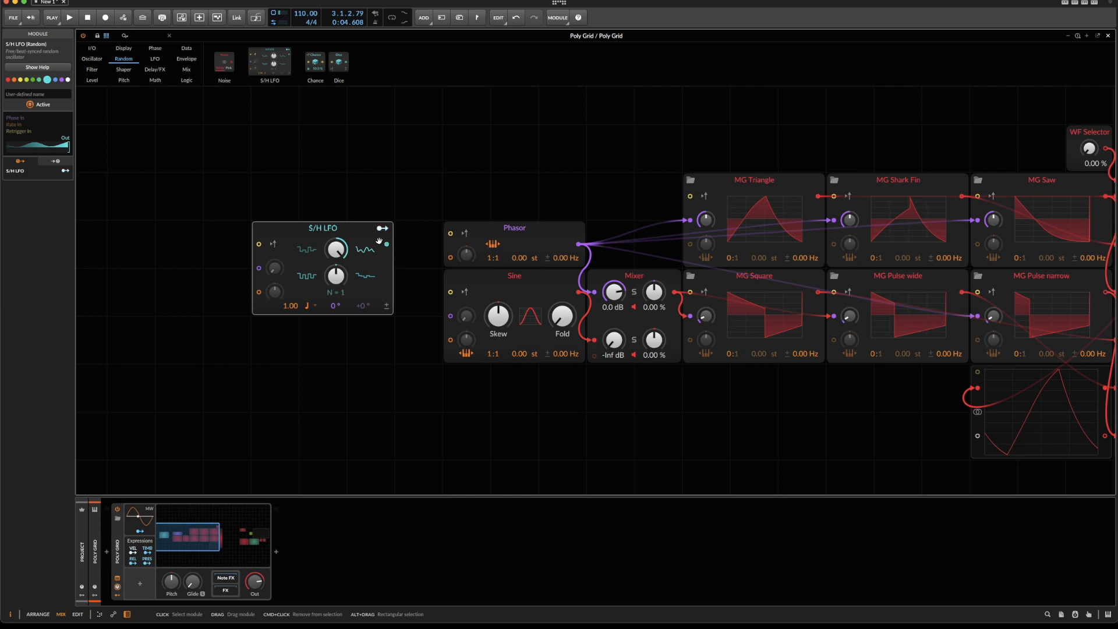
{"action": "left_click_drag", "start_coordinate": [379, 241], "coordinate": [331, 241]}
Insert a Modulator Out module and place it directly beside the Phasor.
{"action": "right_click", "coordinate": [331, 240]}
{"action": "mouse_move", "coordinate": [355, 226]}
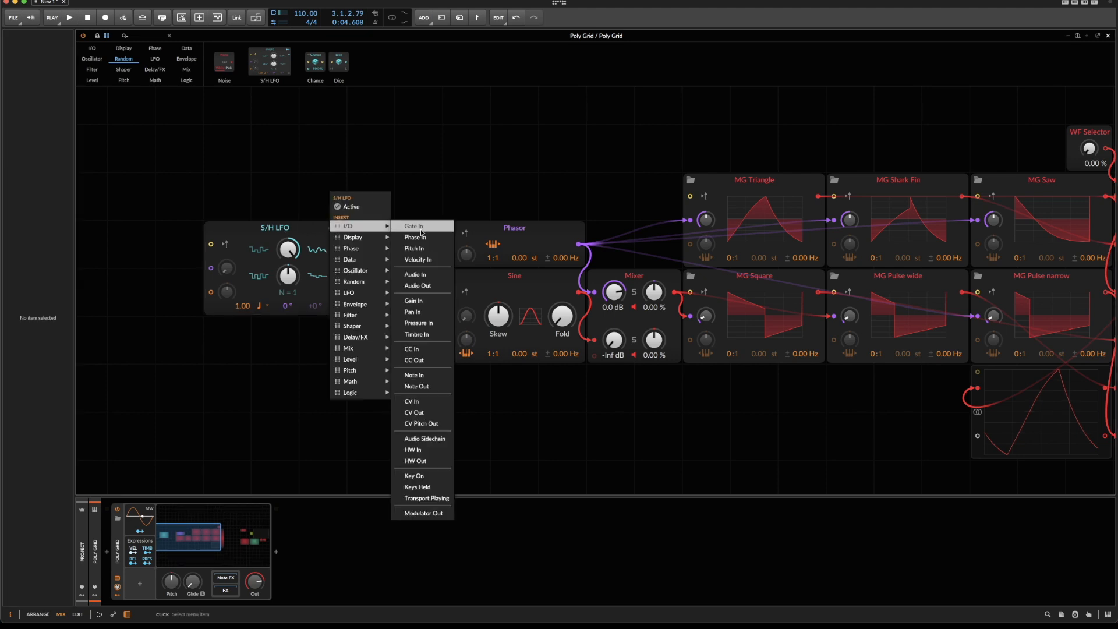
{"action": "left_click", "coordinate": [437, 513]}
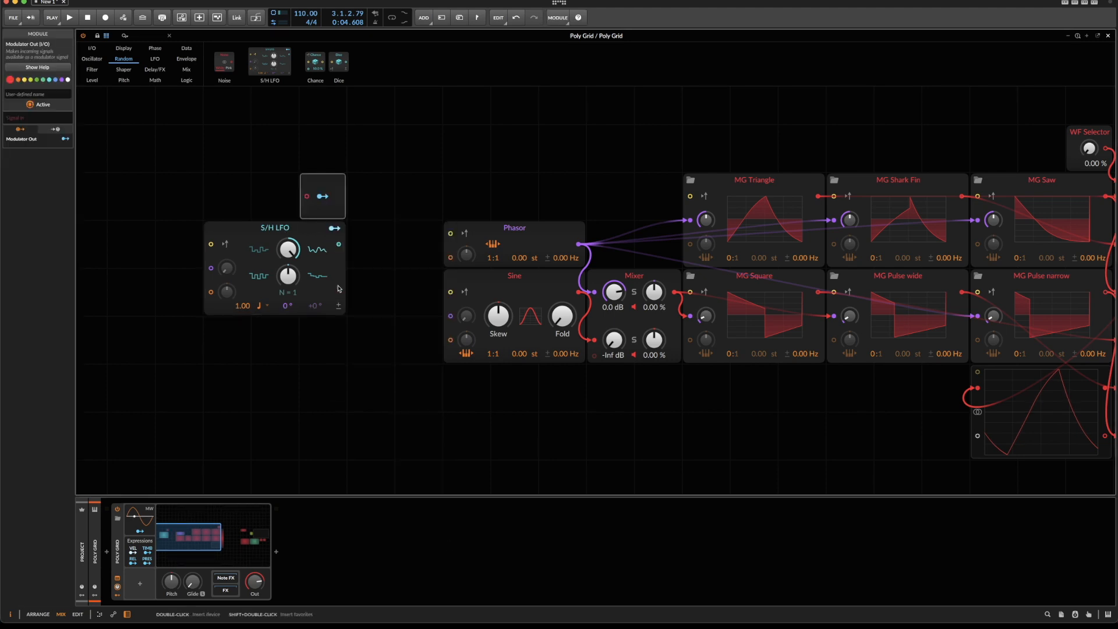
{"action": "left_click", "coordinate": [318, 190]}
{"action": "left_click_drag", "start_coordinate": [320, 182], "coordinate": [410, 251]}
Insert an Attenuate module between the S/H LFO and Modulator Out, linking all three.
{"action": "right_click", "coordinate": [409, 251]}
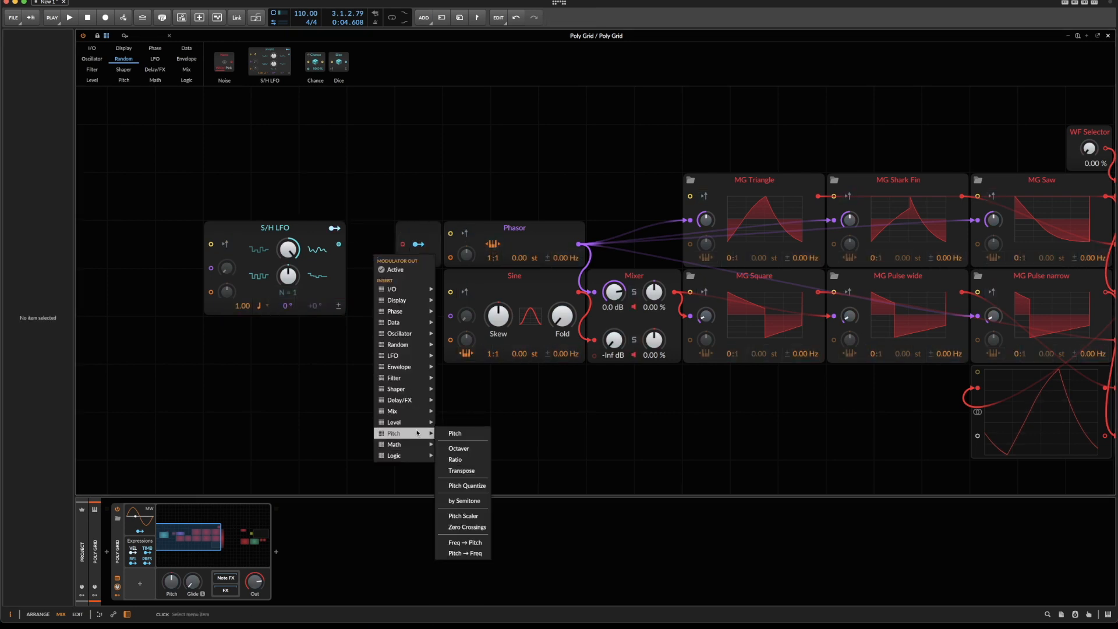
{"action": "mouse_move", "coordinate": [415, 444]}
{"action": "left_click", "coordinate": [479, 409]}
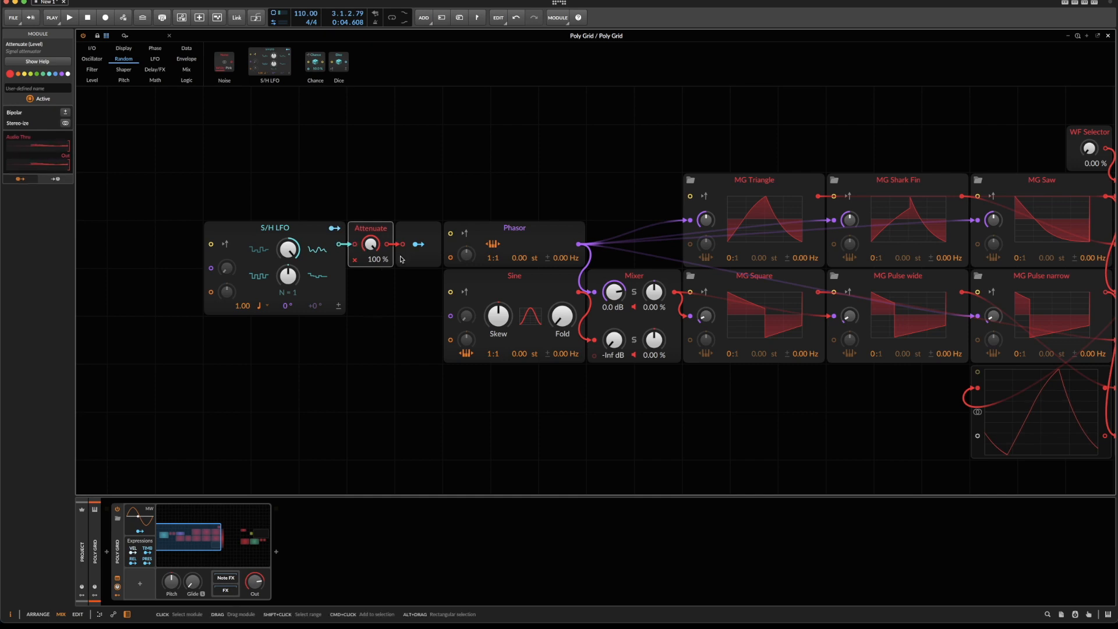
Map the Modulator Out to the Phasor's pitch offset and switch the S/H LFO's rate unit to Hz.
{"action": "left_click", "coordinate": [418, 244]}
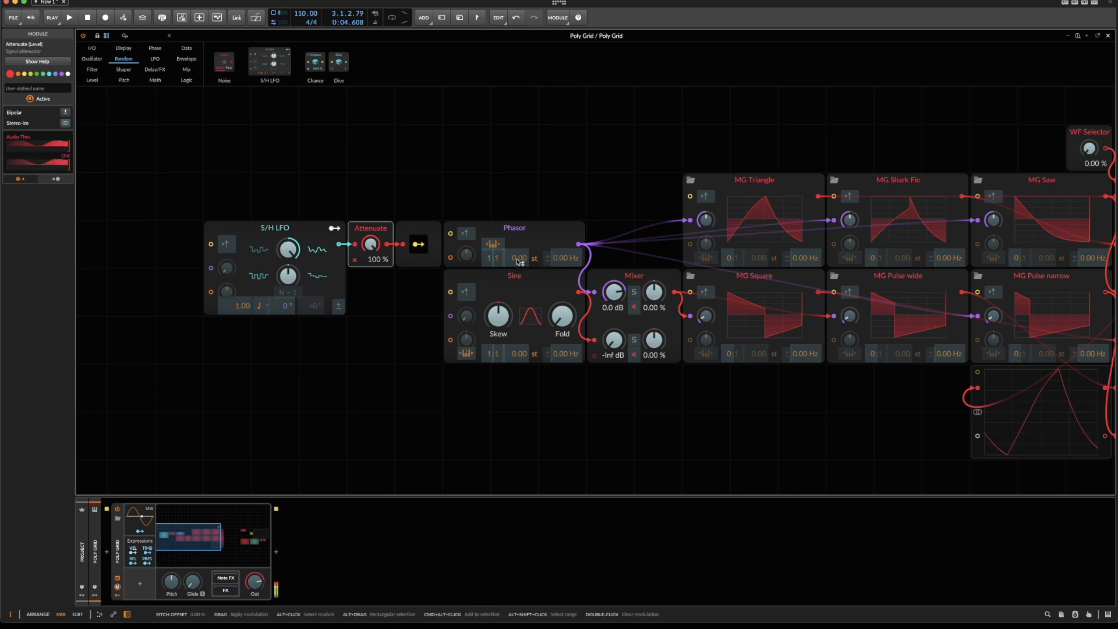
{"action": "mouse_move", "coordinate": [518, 260]}
{"action": "left_mouse_down"}
{"action": "mouse_move", "coordinate": [565, 257]}
{"action": "mouse_move", "coordinate": [521, 263]}
{"action": "left_mouse_up"}
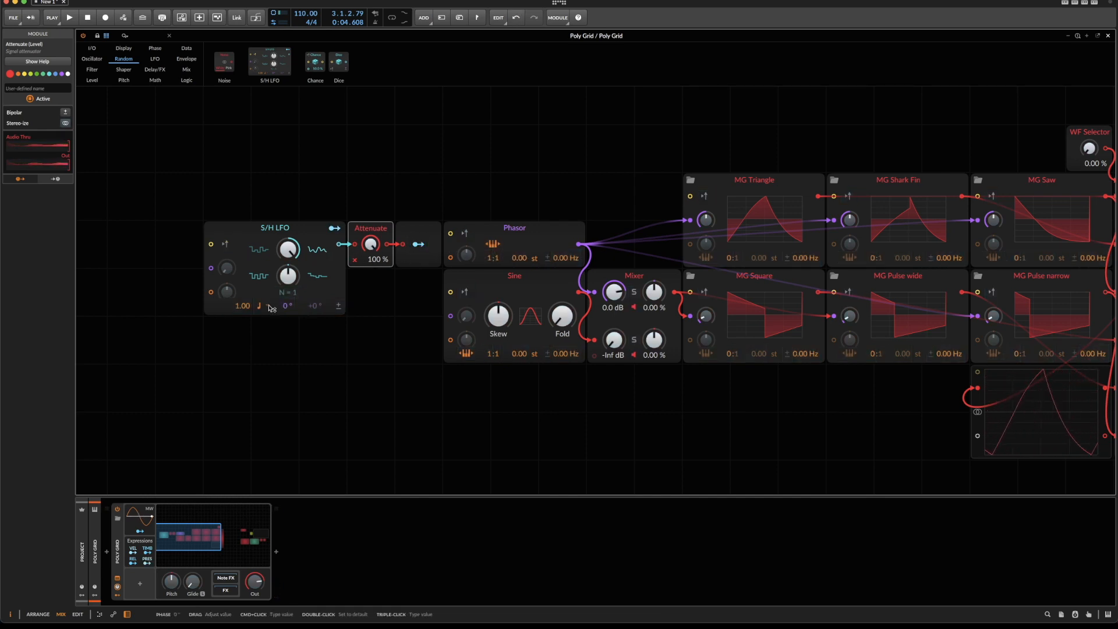
{"action": "left_click", "coordinate": [270, 307]}
{"action": "left_click", "coordinate": [273, 321]}
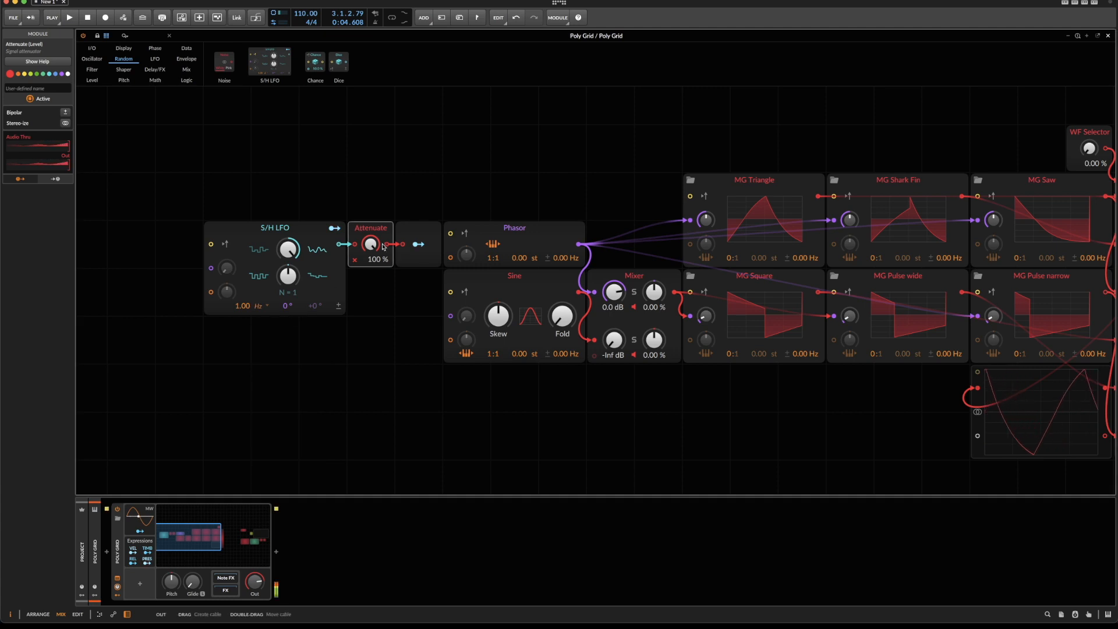
Set the Attenuate after the S/H LFO to 2.50 % and move the LFO, Attenuate and Modulator Out up, above the Phasor.
{"action": "left_click_drag", "start_coordinate": [382, 247], "coordinate": [381, 251]}
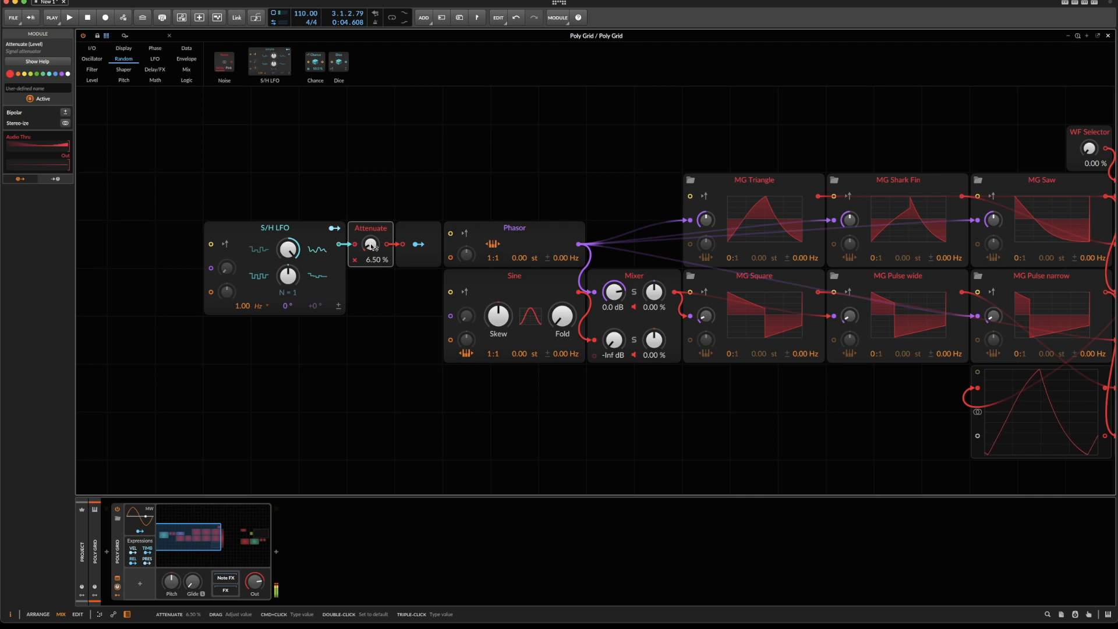
{"action": "left_click_drag", "start_coordinate": [372, 246], "coordinate": [371, 250]}
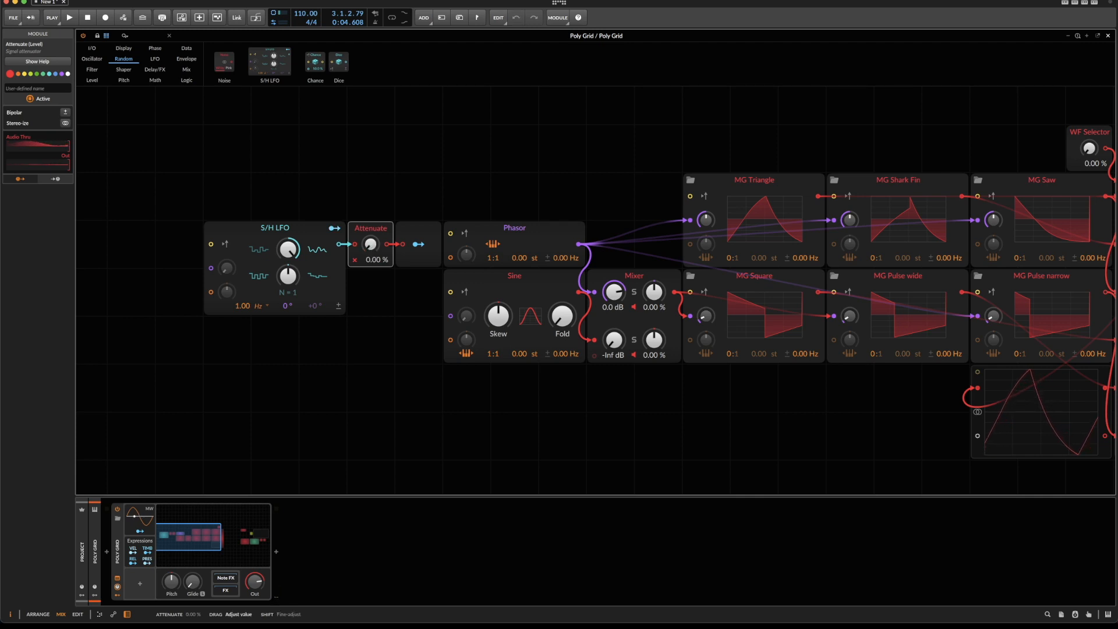
{"action": "left_click_drag", "start_coordinate": [370, 245], "coordinate": [372, 247]}
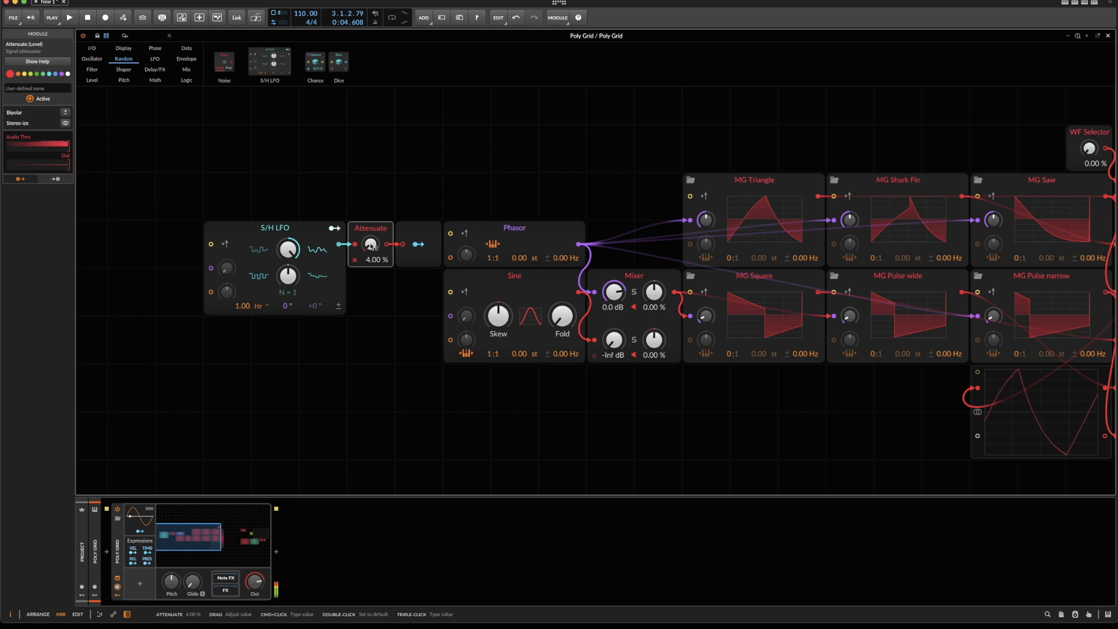
{"action": "left_click_drag", "start_coordinate": [371, 247], "coordinate": [373, 247]}
{"action": "left_click_drag", "start_coordinate": [288, 169], "coordinate": [422, 192]}
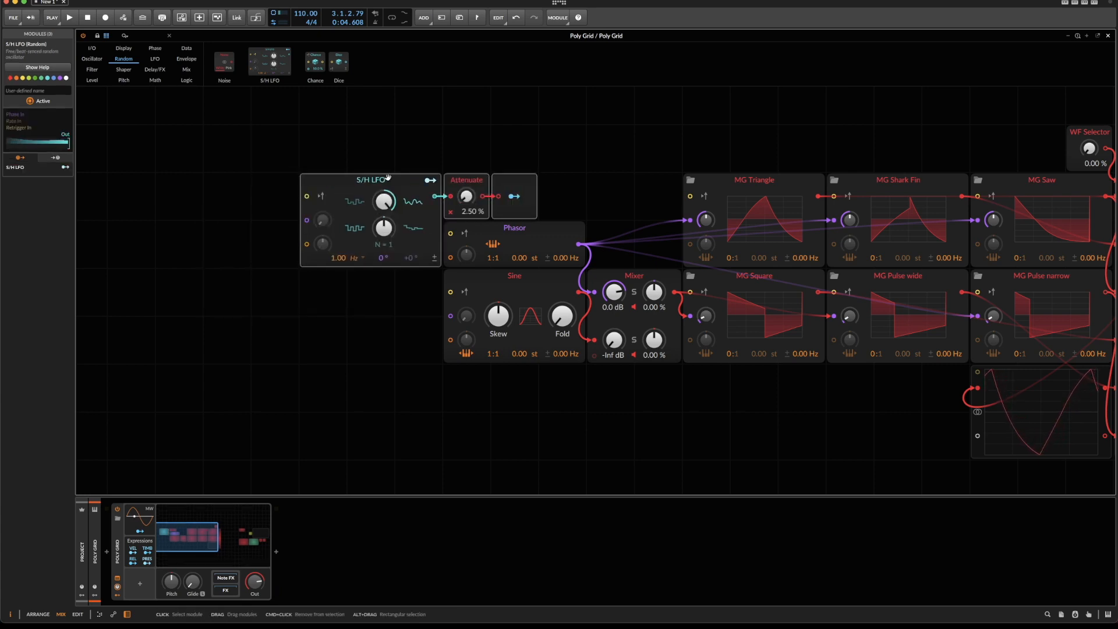
Turn the WF Selector to 55.0 %.
{"action": "scroll", "coordinate": [405, 197], "scroll_direction": "right", "scroll_amount": 8}
{"action": "scroll", "coordinate": [546, 166], "scroll_direction": "left", "scroll_amount": 4}
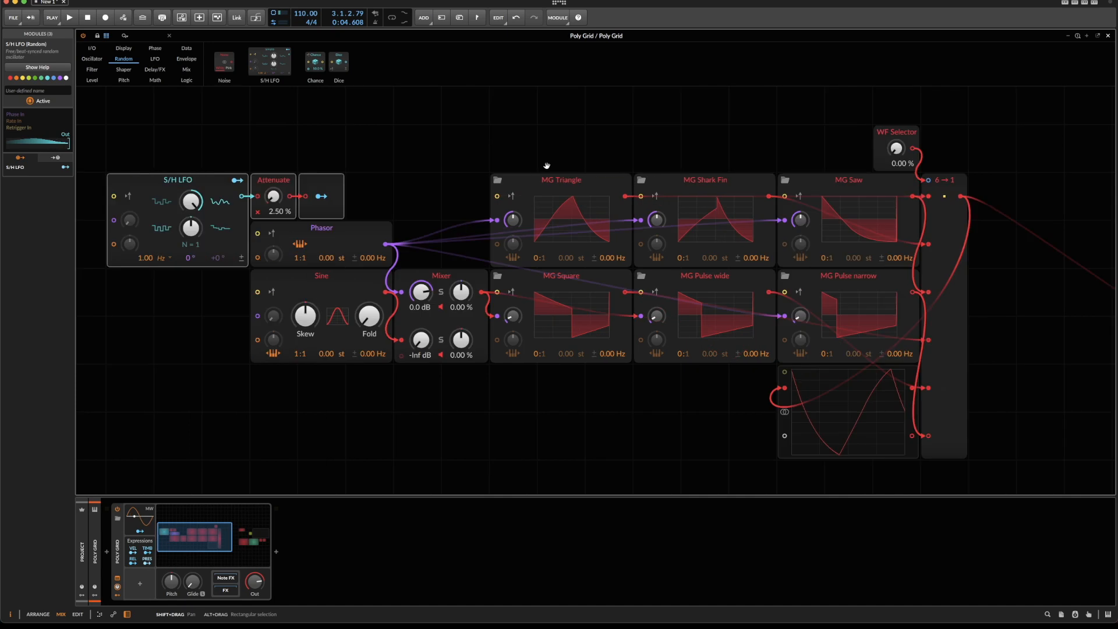
{"action": "scroll", "coordinate": [546, 166], "scroll_direction": "right", "scroll_amount": 4}
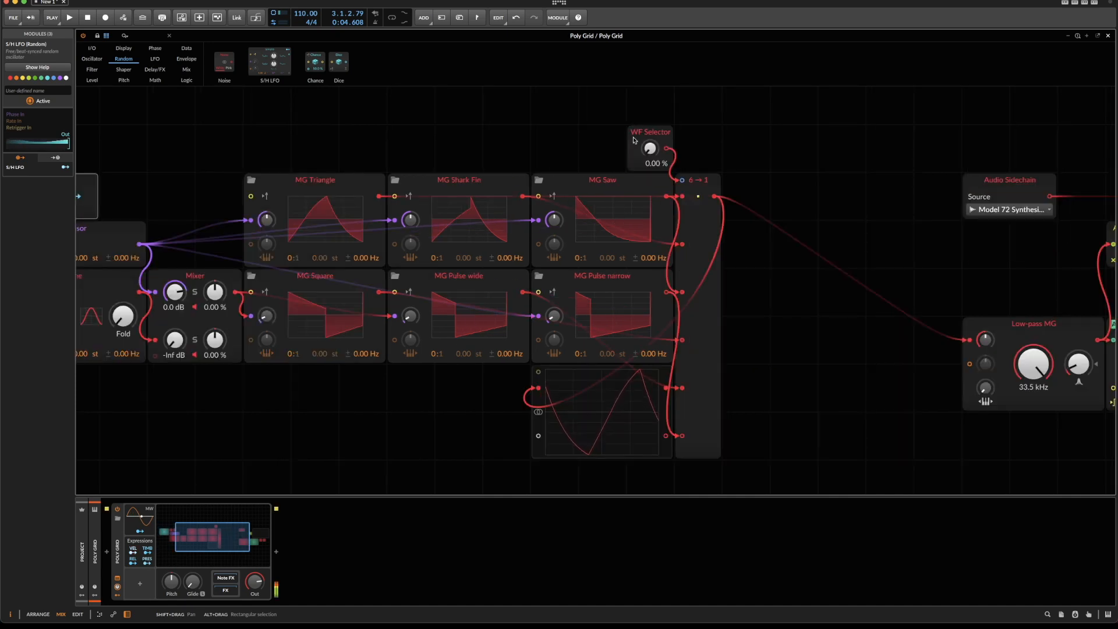
{"action": "left_click_drag", "start_coordinate": [649, 148], "coordinate": [650, 135]}
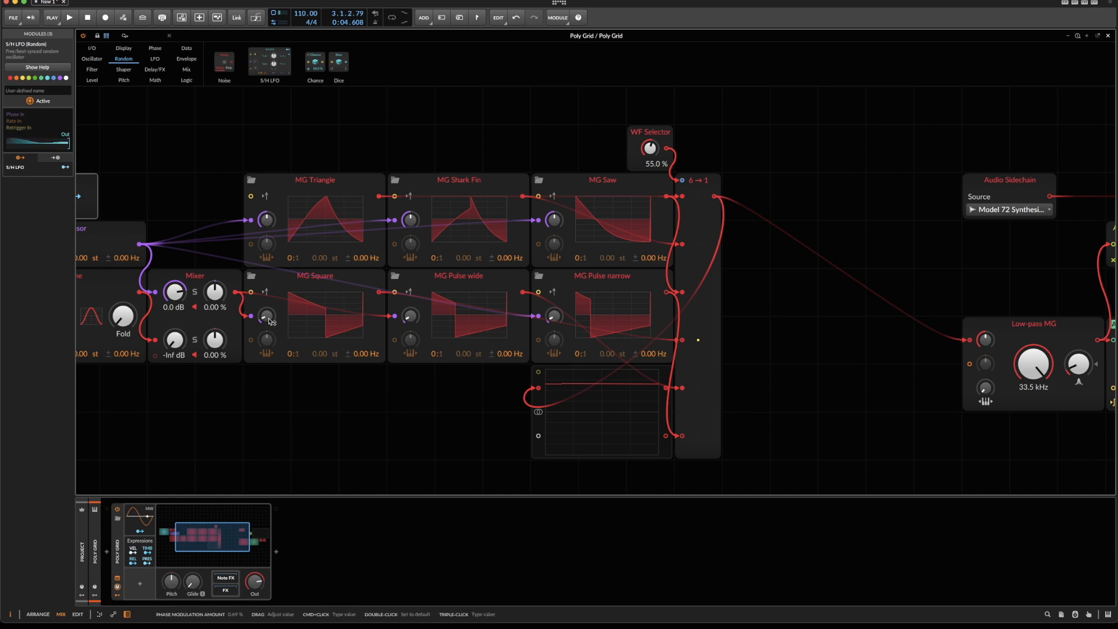
{"action": "mouse_move", "coordinate": [269, 320]}
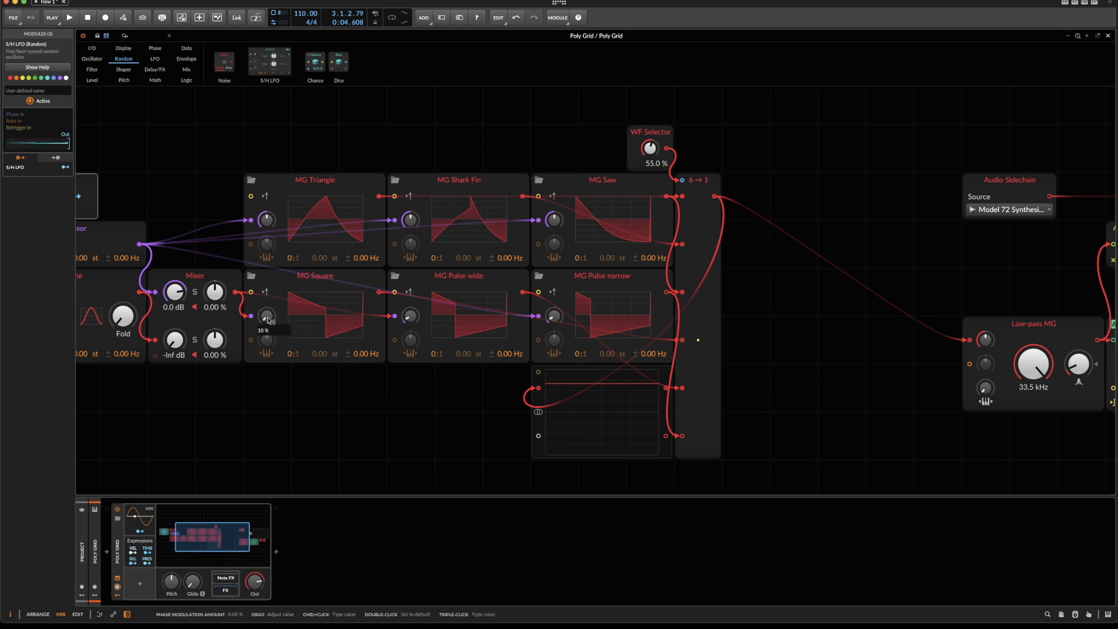
Set MG Pulse wide's phase modulation amount to 100 % and the Mixer's second channel level to -63.3 dB.
{"action": "triple_click", "coordinate": [416, 316]}
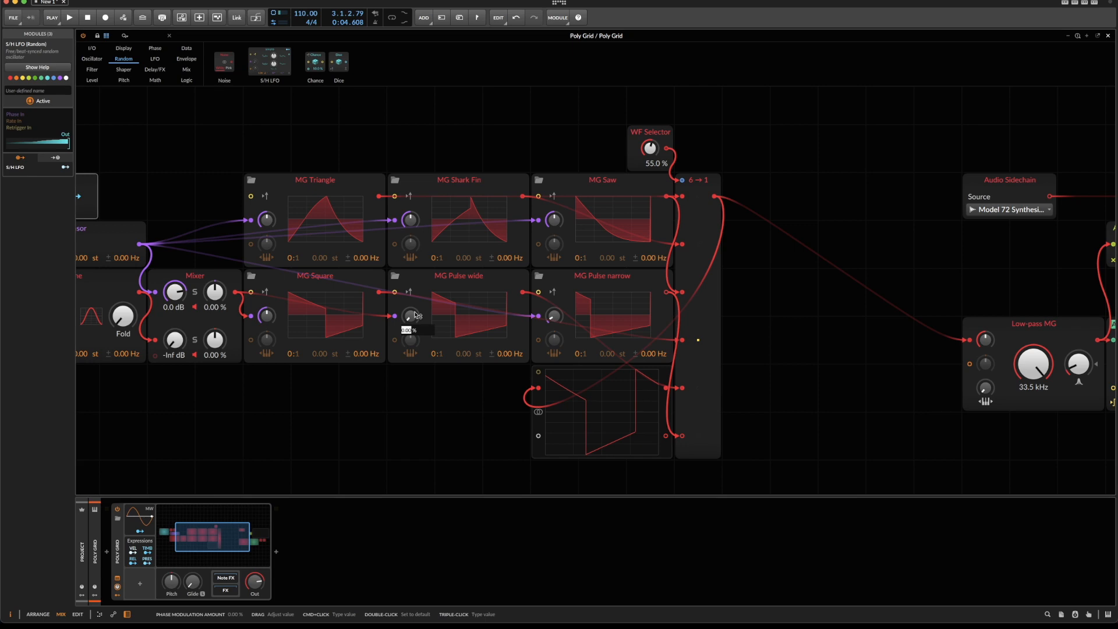
{"action": "type", "text": "1"}
{"action": "type", "text": "0.0"}
{"action": "key", "text": "Return"}
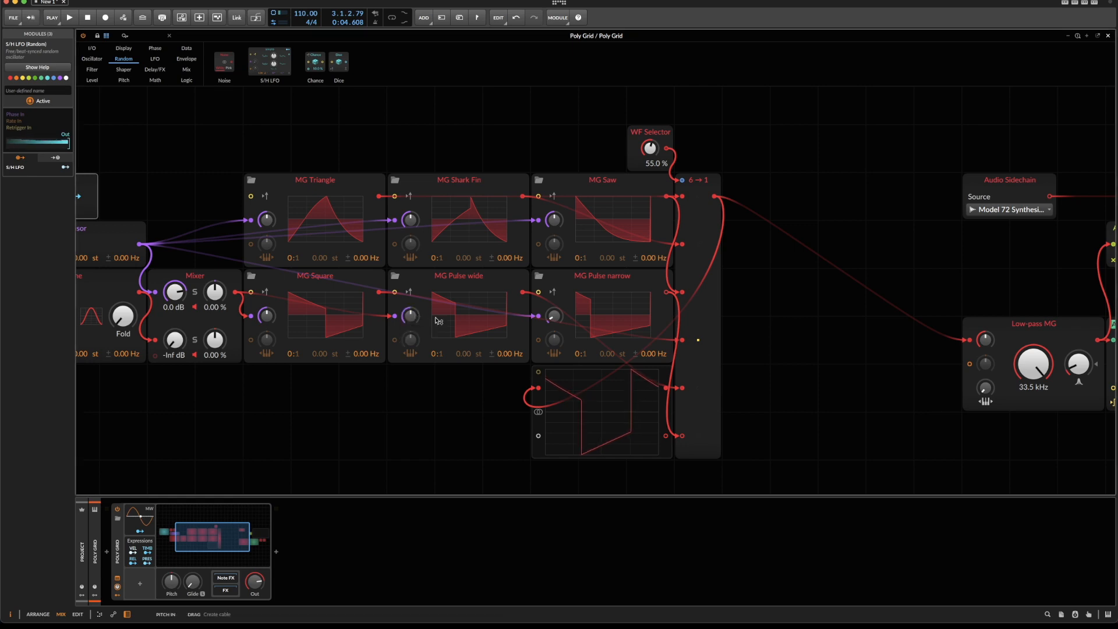
{"action": "left_click_drag", "start_coordinate": [186, 341], "coordinate": [174, 344]}
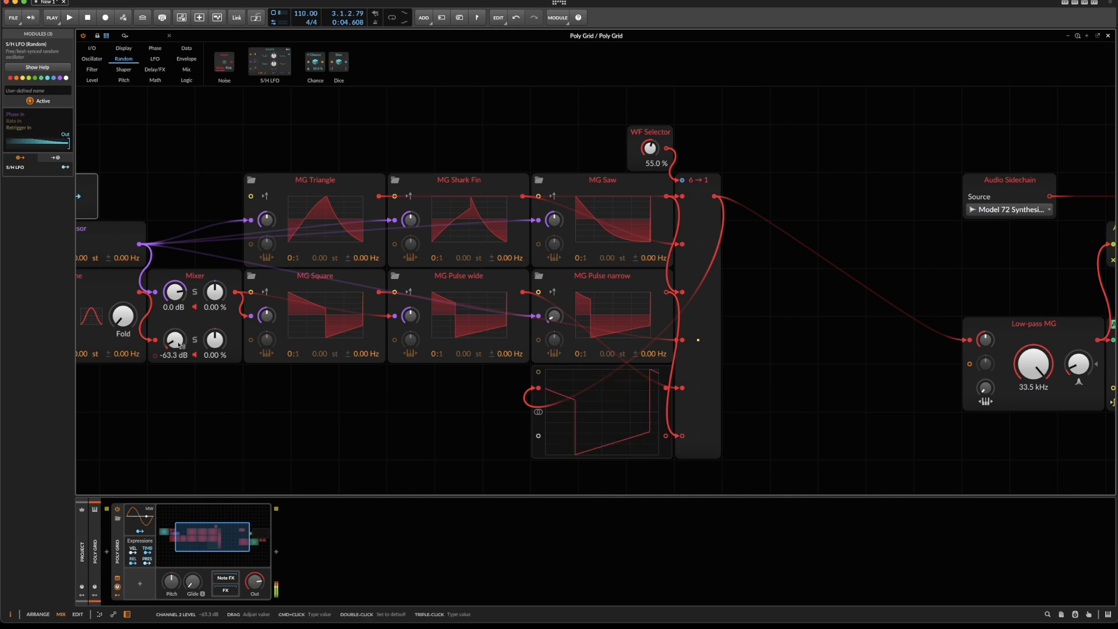
Turn the WF Selector to 87.5 % and set MG Pulse narrow's phase modulation amount to 100 %.
{"action": "left_click_drag", "start_coordinate": [650, 148], "coordinate": [650, 146]}
{"action": "triple_click", "coordinate": [553, 315]}
{"action": "type", "text": "1"}
{"action": "key", "text": "Return"}
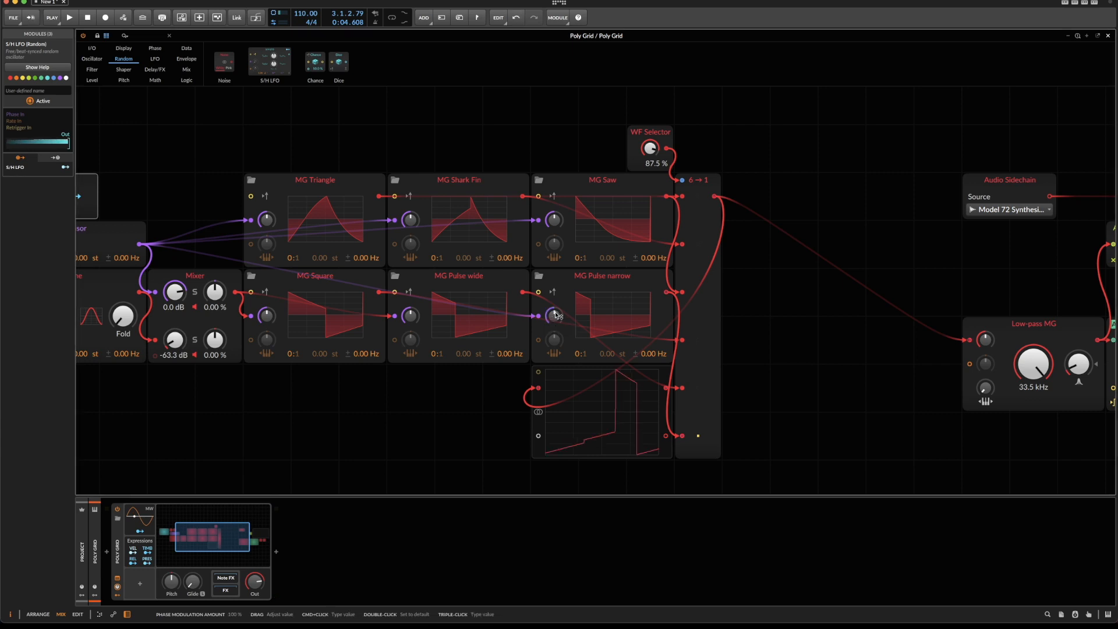
Turn the WF Selector to 78.5 % and finally 50.5 % while sweeping the Low-pass MG cutoff, ending at 1.08 kHz.
{"action": "left_click_drag", "start_coordinate": [650, 145], "coordinate": [651, 146]}
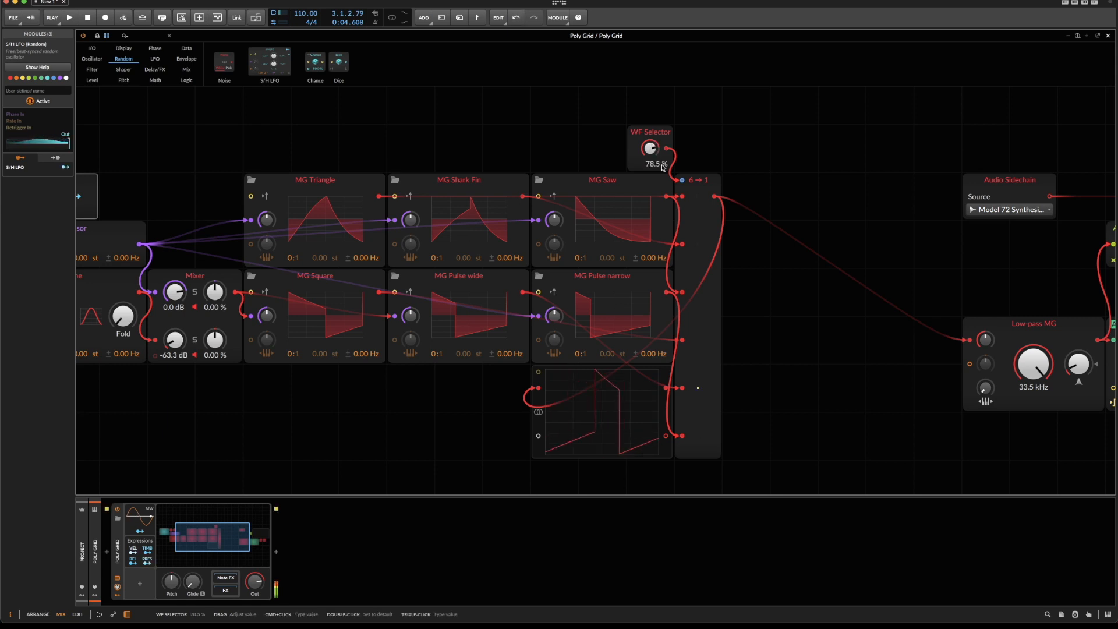
{"action": "scroll", "coordinate": [862, 398], "scroll_direction": "right", "scroll_amount": 3}
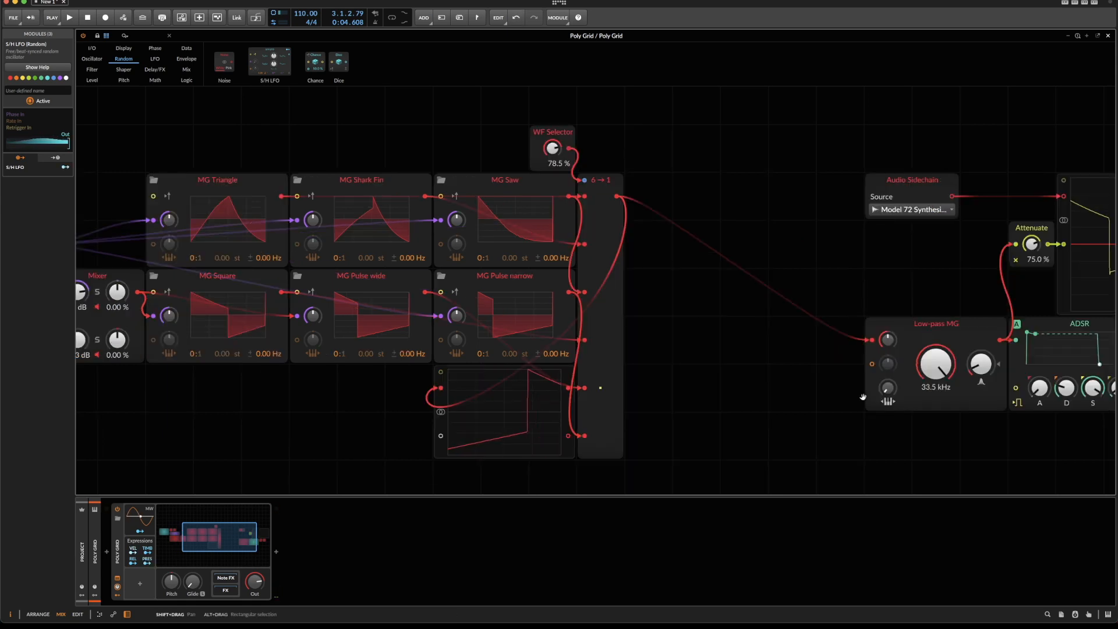
{"action": "left_click_drag", "start_coordinate": [936, 370], "coordinate": [936, 392]}
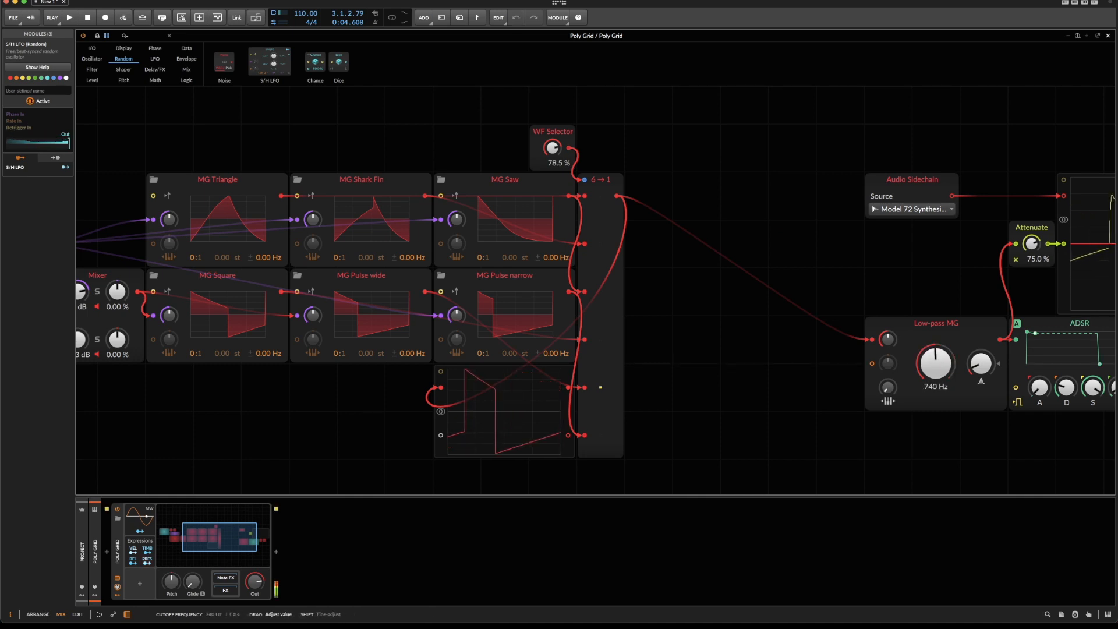
{"action": "left_click_drag", "start_coordinate": [557, 149], "coordinate": [558, 159]}
{"action": "left_click_drag", "start_coordinate": [936, 364], "coordinate": [936, 341]}
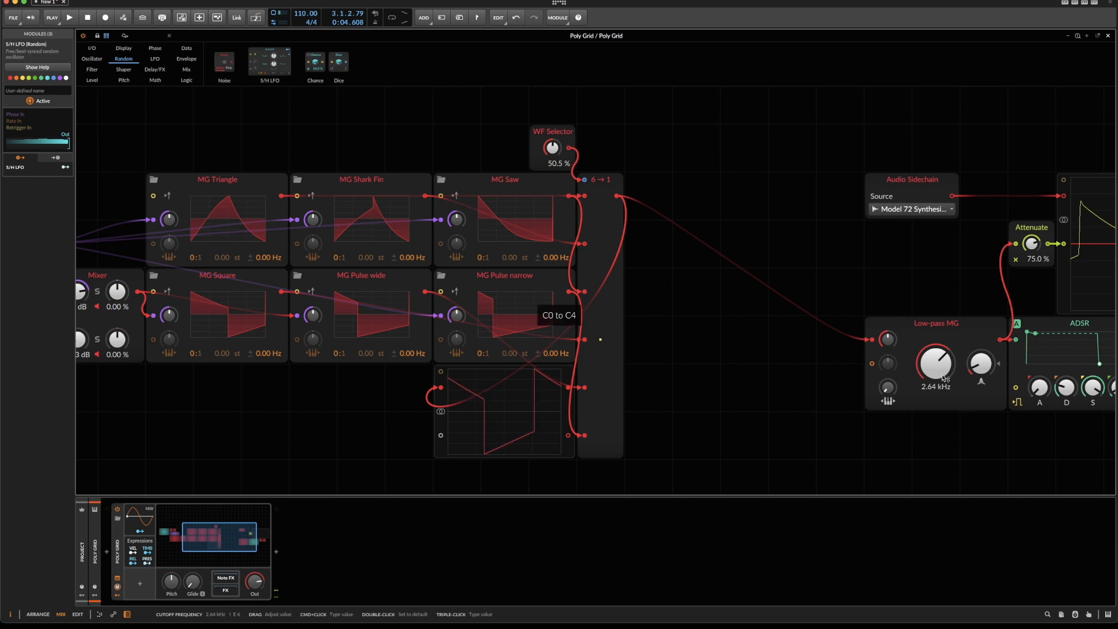
{"action": "mouse_move", "coordinate": [944, 379]}
{"action": "left_mouse_down"}
{"action": "mouse_move", "coordinate": [944, 434]}
{"action": "mouse_move", "coordinate": [944, 326]}
{"action": "mouse_move", "coordinate": [943, 373]}
{"action": "left_mouse_up"}
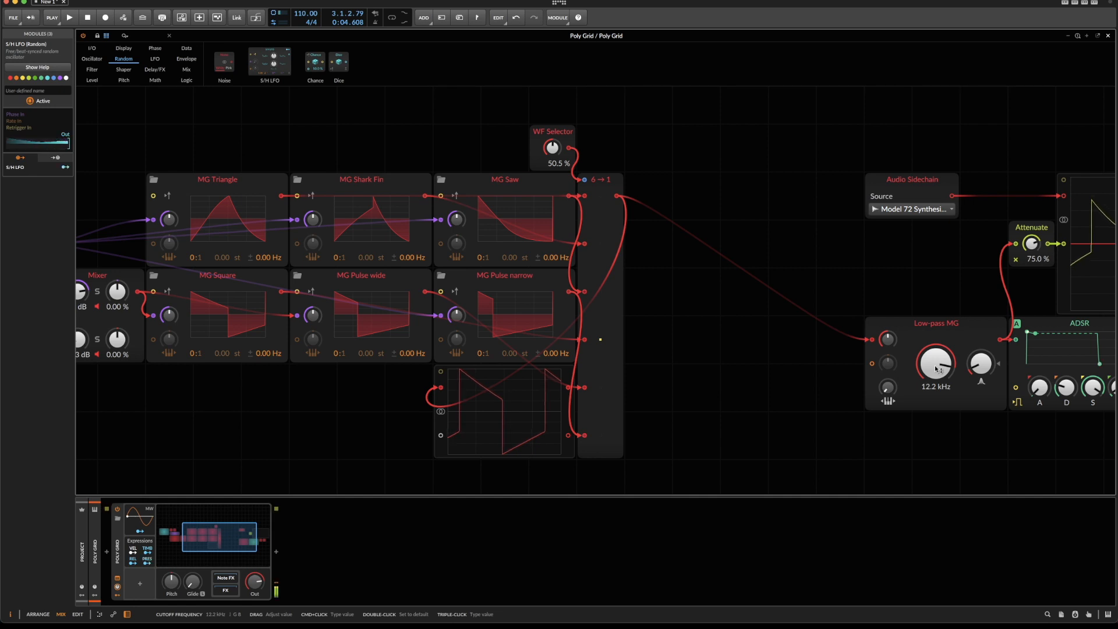
{"action": "left_click_drag", "start_coordinate": [936, 369], "coordinate": [937, 401]}
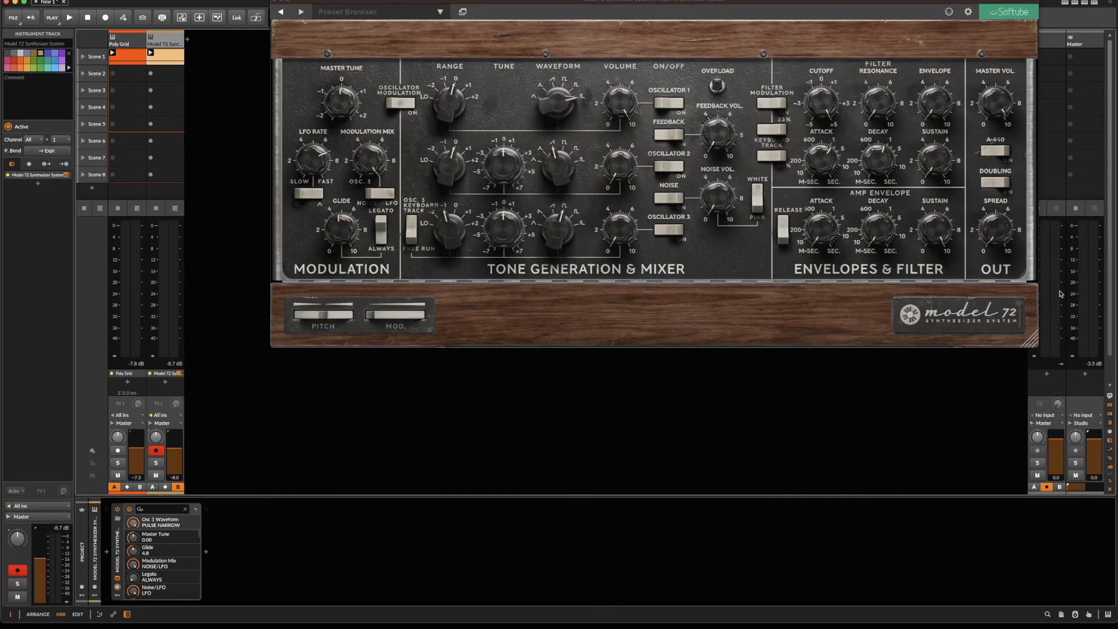
Shrink the Model 72 window, move it out of the way and open the Poly Grid track's patch beside it.
{"action": "left_click_drag", "start_coordinate": [1034, 354], "coordinate": [657, 260]}
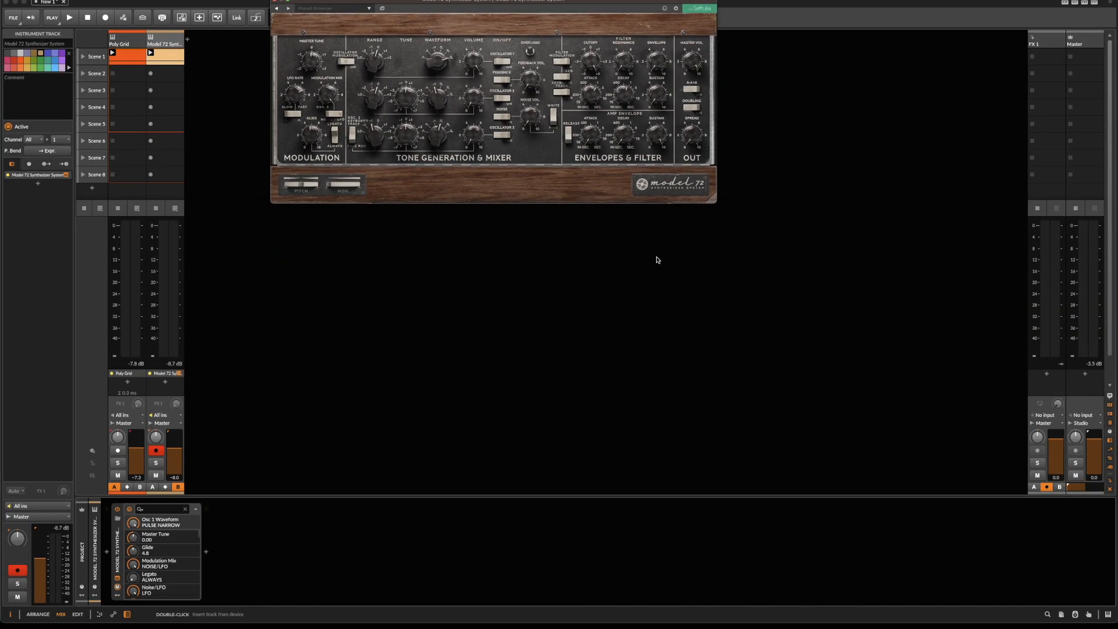
{"action": "left_click_drag", "start_coordinate": [468, 4], "coordinate": [857, 4]}
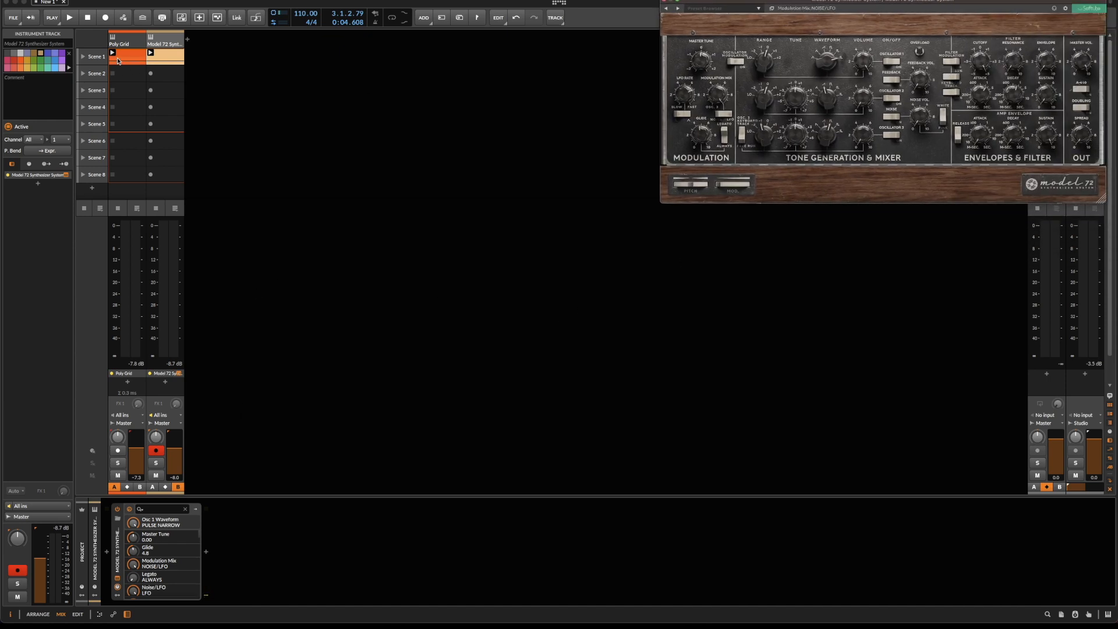
{"action": "left_click", "coordinate": [130, 46]}
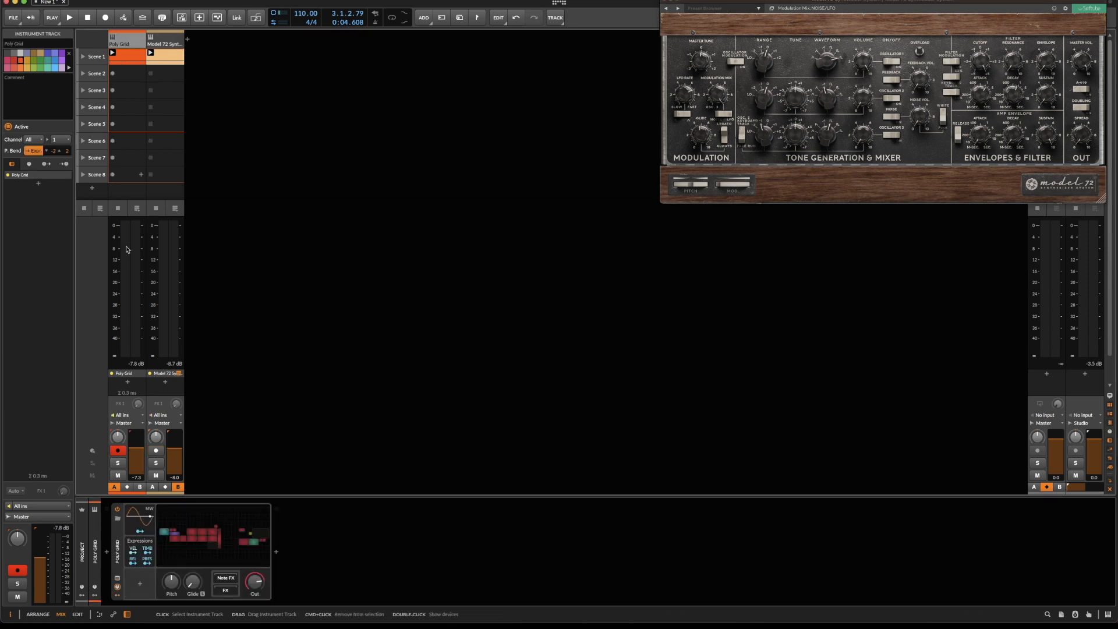
{"action": "left_click", "coordinate": [225, 537]}
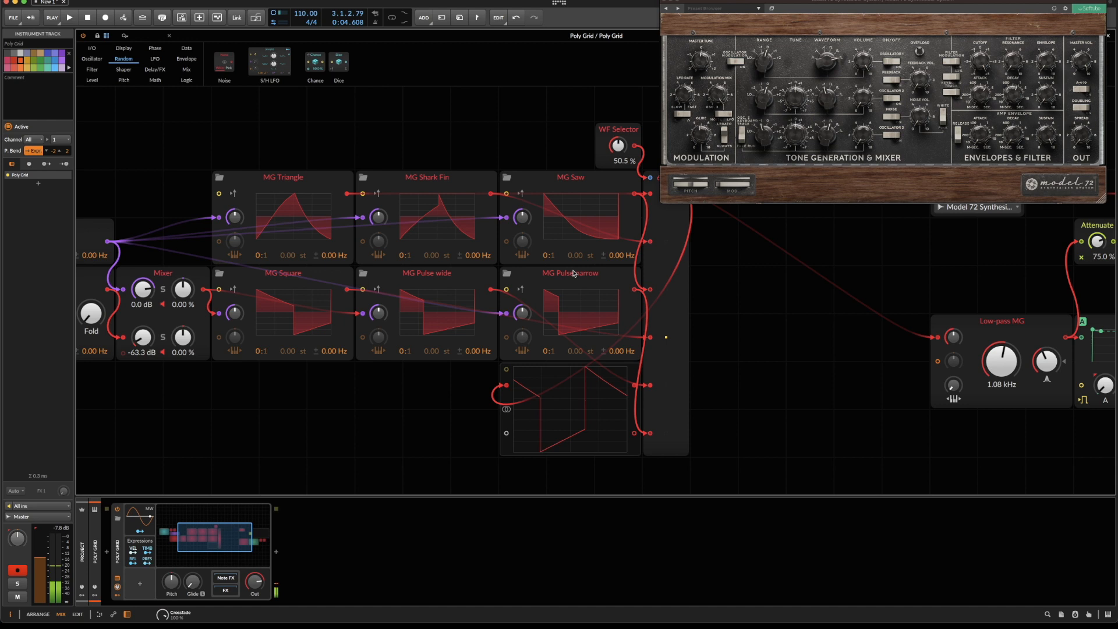
{"action": "key", "text": "Escape"}
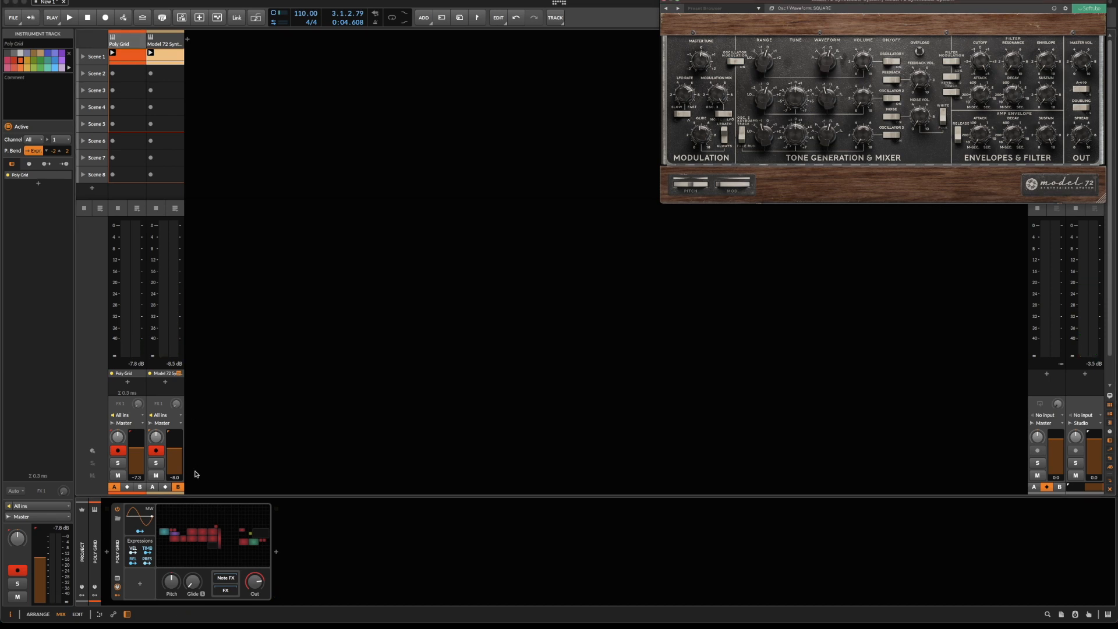
{"action": "left_click", "coordinate": [209, 536]}
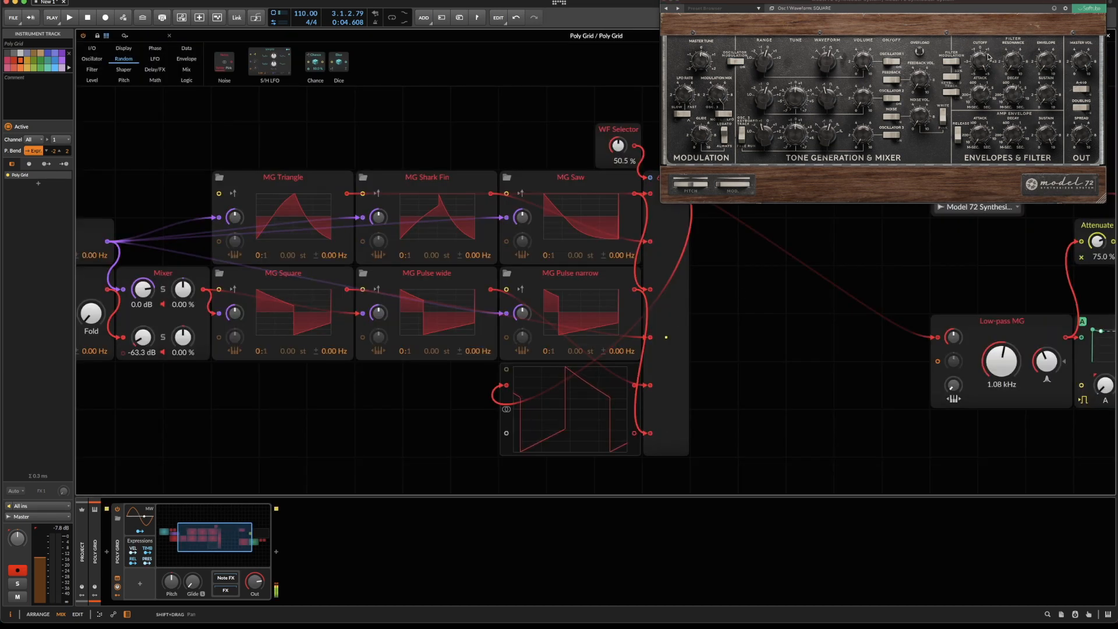
Compare both filters by sweeping the Model 72 cutoff, lowering the Low-pass MG's resonance and bringing its cutoff to 762 Hz.
{"action": "left_click_drag", "start_coordinate": [976, 65], "coordinate": [960, 98]}
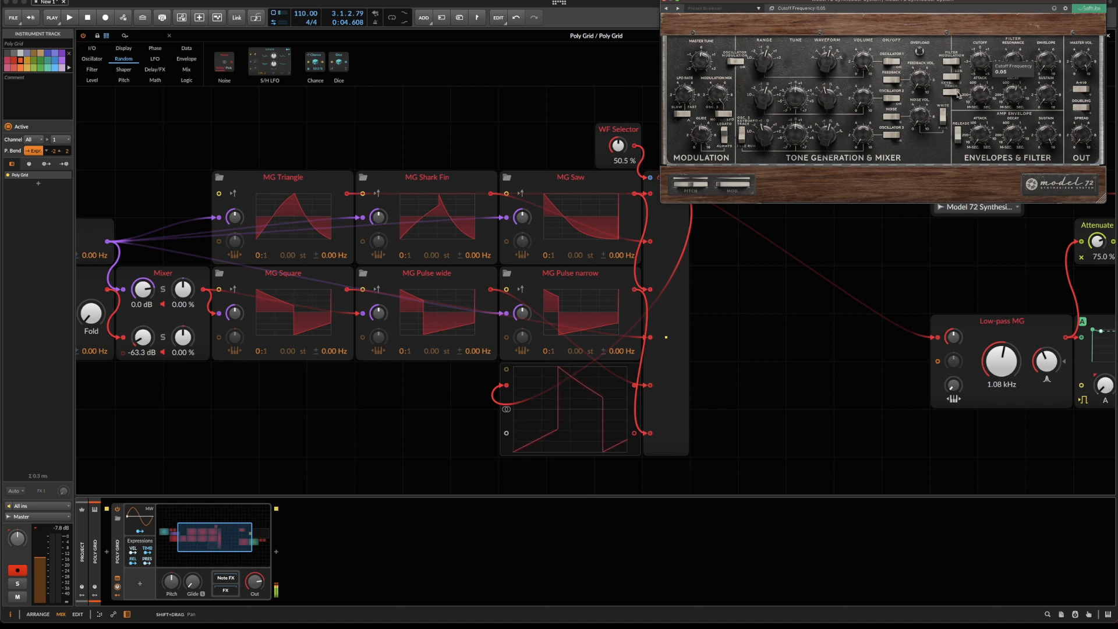
{"action": "left_click_drag", "start_coordinate": [1046, 361], "coordinate": [1046, 373]}
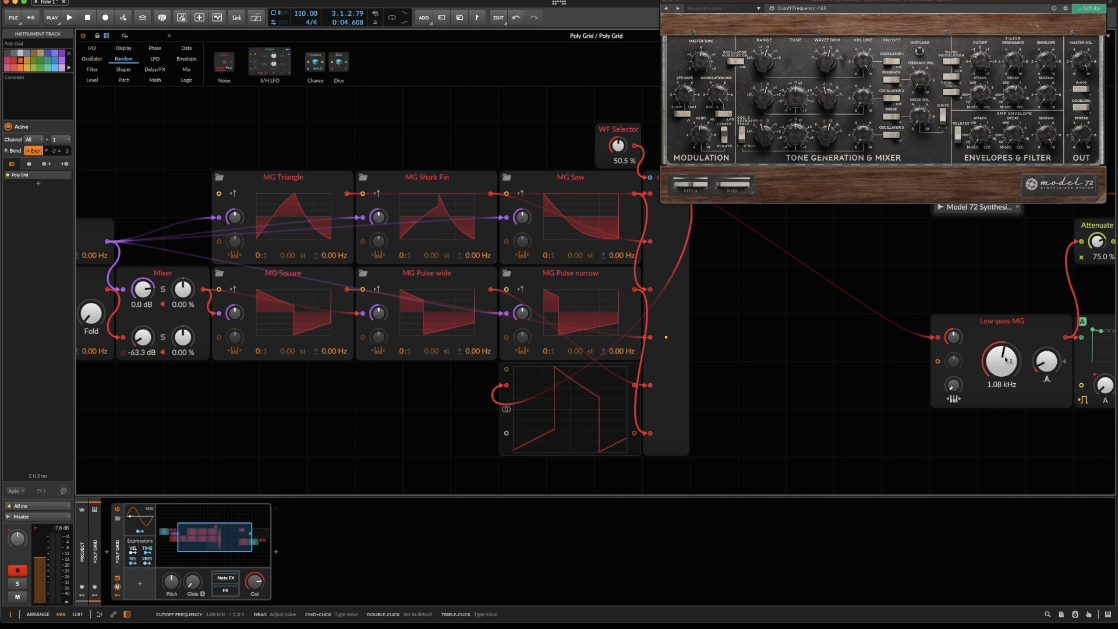
{"action": "mouse_move", "coordinate": [1006, 360]}
{"action": "left_mouse_down"}
{"action": "mouse_move", "coordinate": [1007, 384]}
{"action": "mouse_move", "coordinate": [1006, 344]}
{"action": "mouse_move", "coordinate": [1002, 356]}
{"action": "left_mouse_up"}
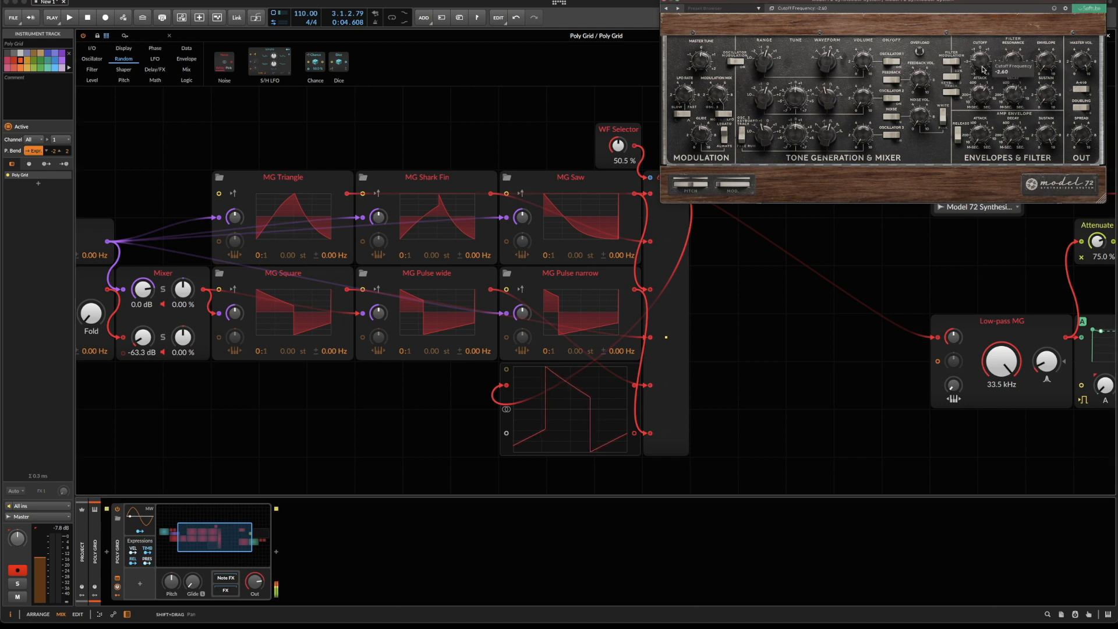
{"action": "left_click_drag", "start_coordinate": [977, 29], "coordinate": [975, 16]}
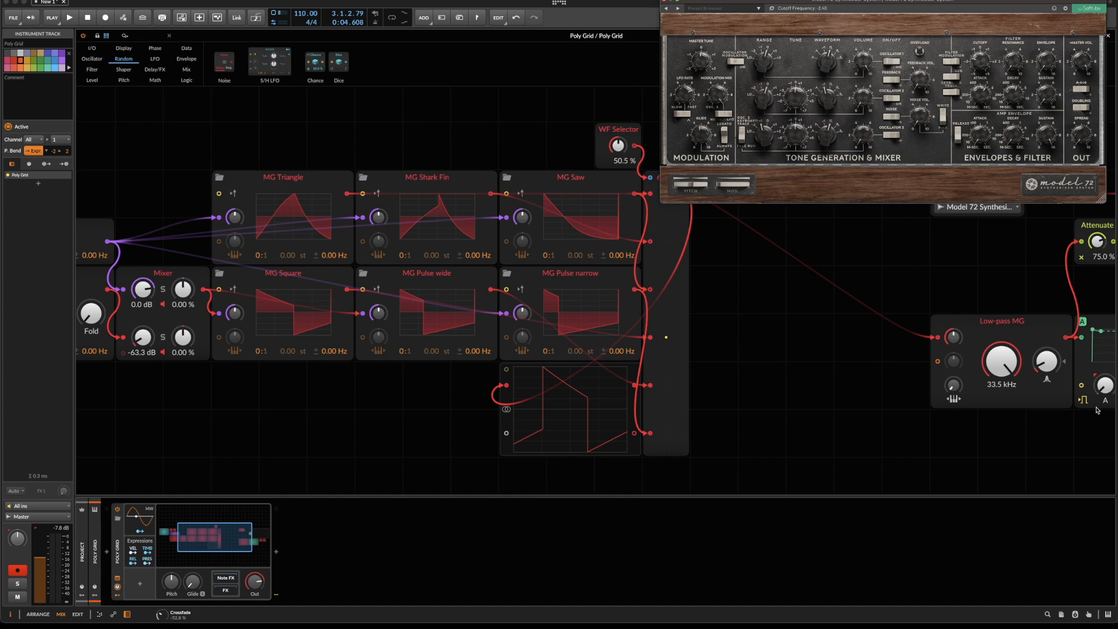
{"action": "left_click_drag", "start_coordinate": [1001, 361], "coordinate": [1008, 392]}
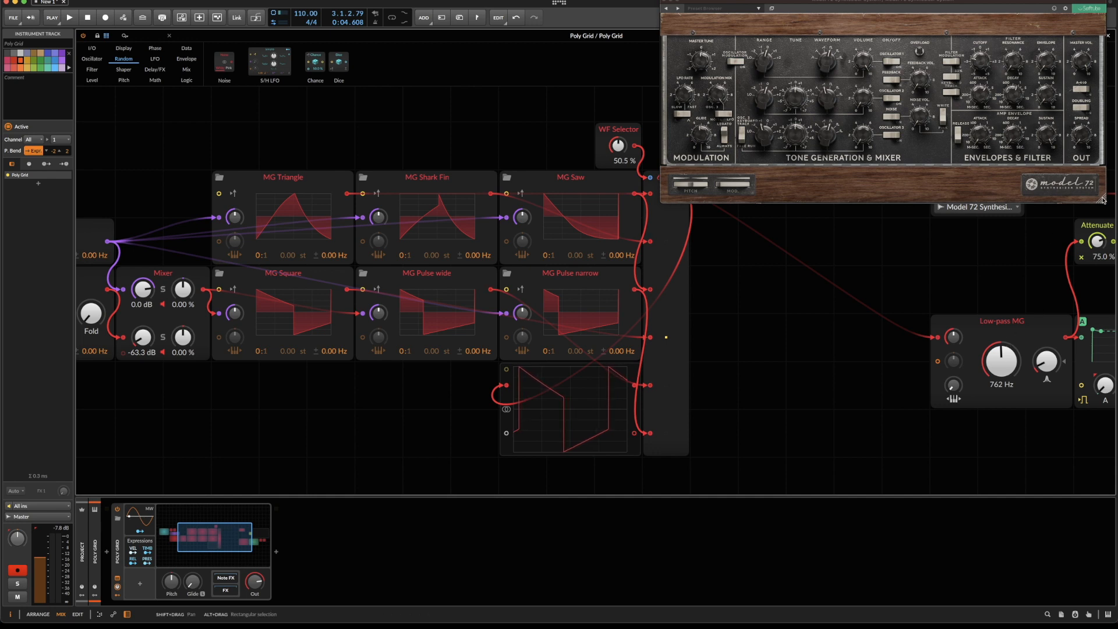
Enlarge and reposition the Model 72 window so its whole panel shows, and set its Feedback Volume to 1.0.
{"action": "left_click_drag", "start_coordinate": [1102, 200], "coordinate": [1115, 370]}
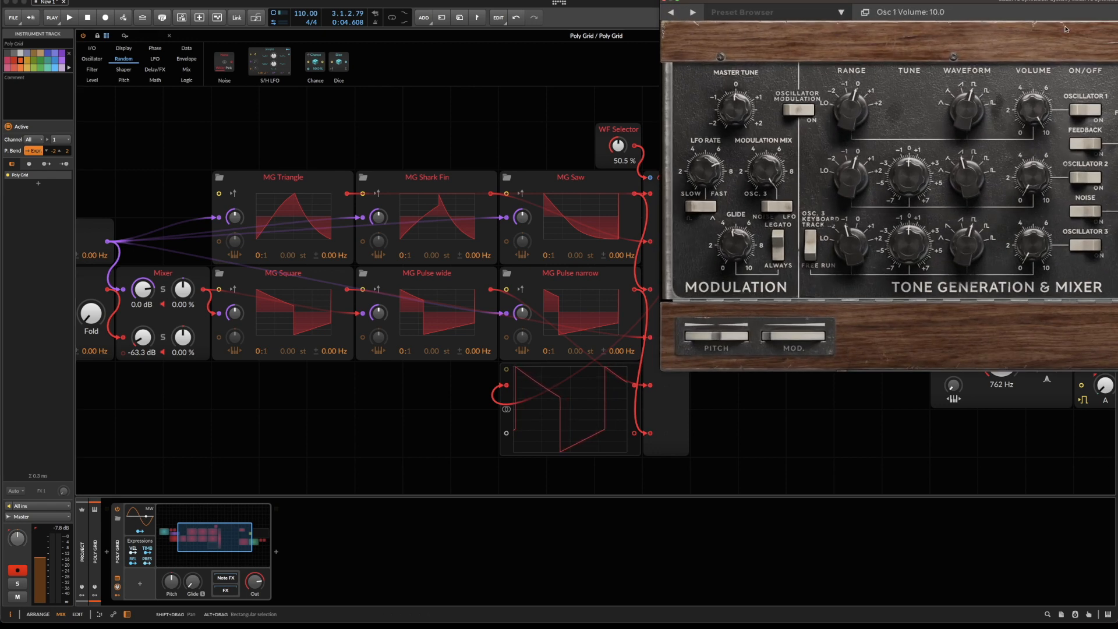
{"action": "left_click_drag", "start_coordinate": [1064, 5], "coordinate": [620, 22]}
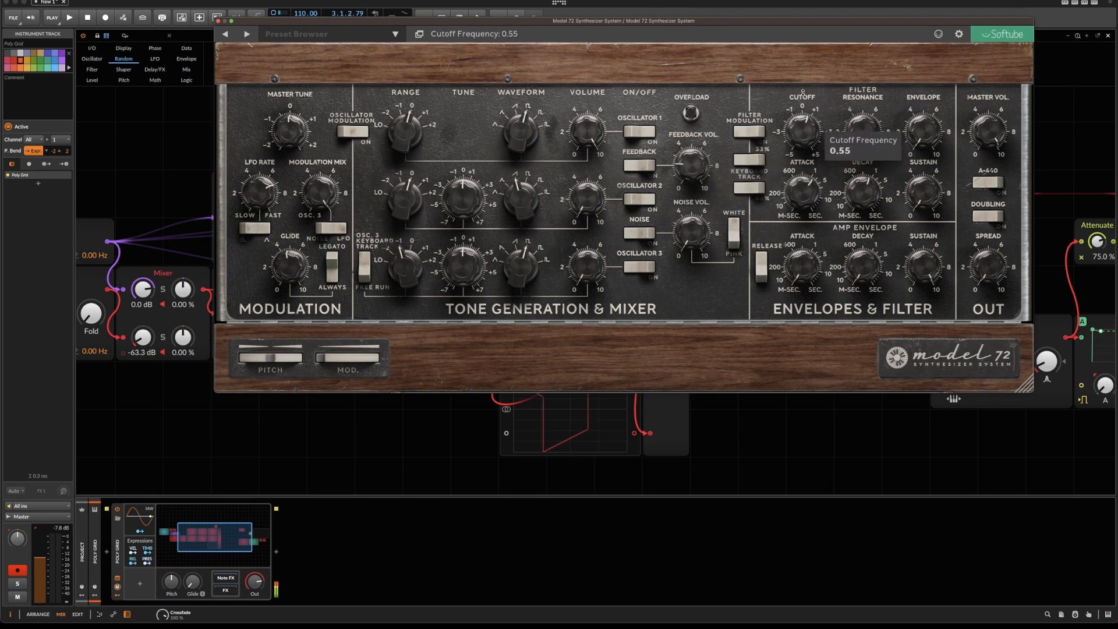
{"action": "mouse_move", "coordinate": [693, 157]}
{"action": "left_mouse_down"}
{"action": "mouse_move", "coordinate": [687, 138]}
{"action": "mouse_move", "coordinate": [676, 148]}
{"action": "left_mouse_up"}
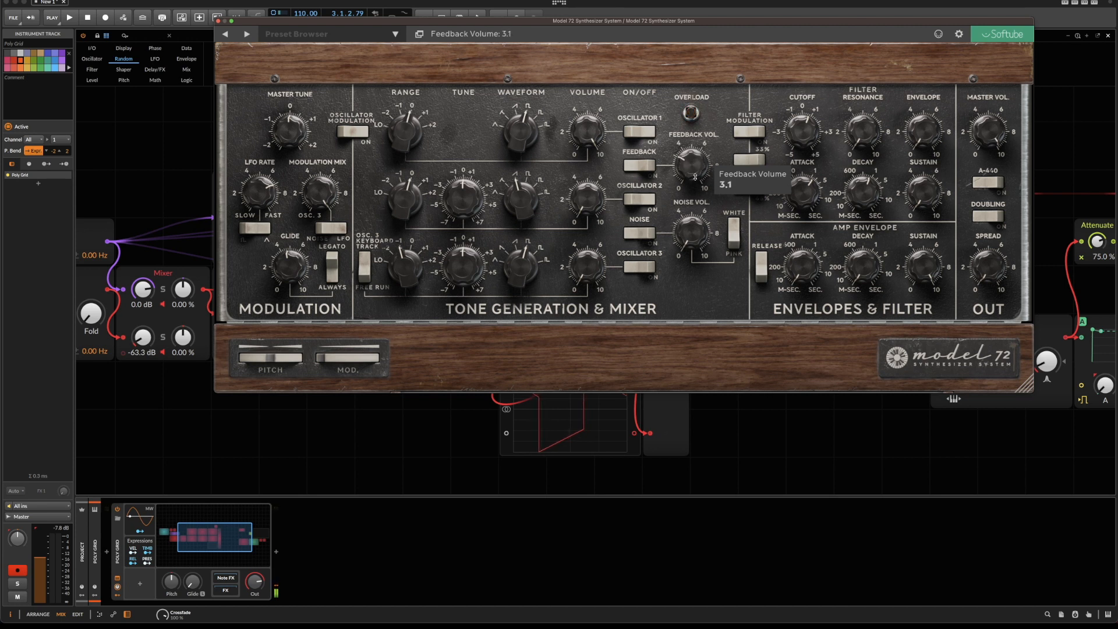
{"action": "left_click_drag", "start_coordinate": [692, 166], "coordinate": [701, 174]}
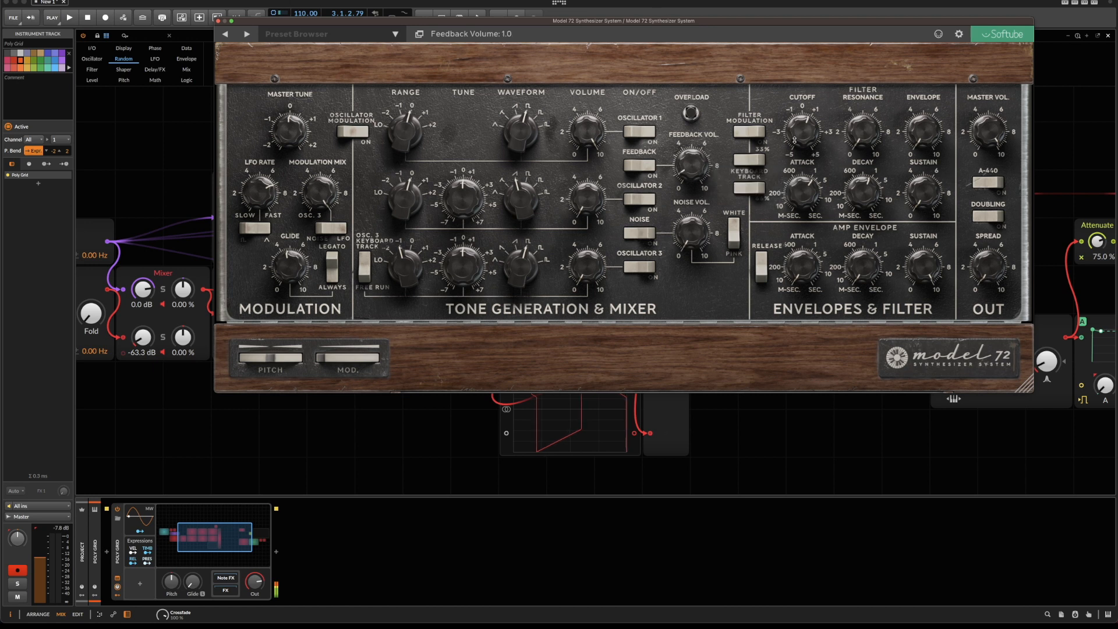
Sweep the Model 72's filter cutoff and adjust its resonance, ending with the cutoff at -5.00.
{"action": "left_click_drag", "start_coordinate": [806, 143], "coordinate": [807, 97]}
{"action": "left_click_drag", "start_coordinate": [857, 123], "coordinate": [858, 65]}
{"action": "left_click_drag", "start_coordinate": [813, 115], "coordinate": [801, 172]}
{"action": "left_click_drag", "start_coordinate": [793, 148], "coordinate": [750, 283]}
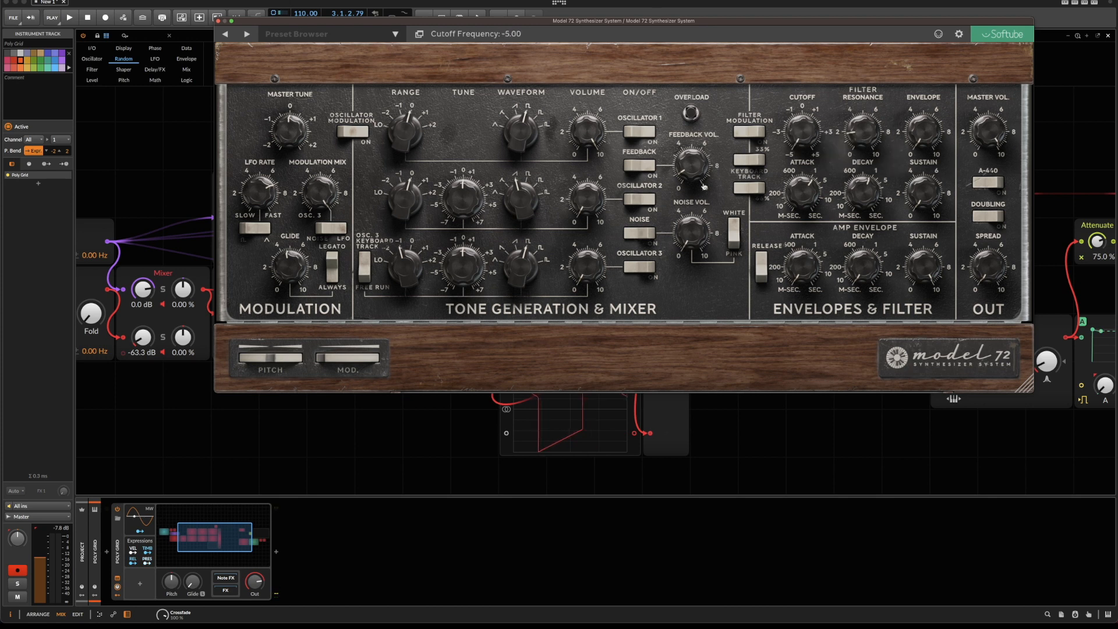
Turn down the Model 72's Feedback Volume, toggle its Feedback switch and close the plugin window.
{"action": "left_click_drag", "start_coordinate": [694, 168], "coordinate": [706, 212]}
{"action": "left_click", "coordinate": [630, 167]}
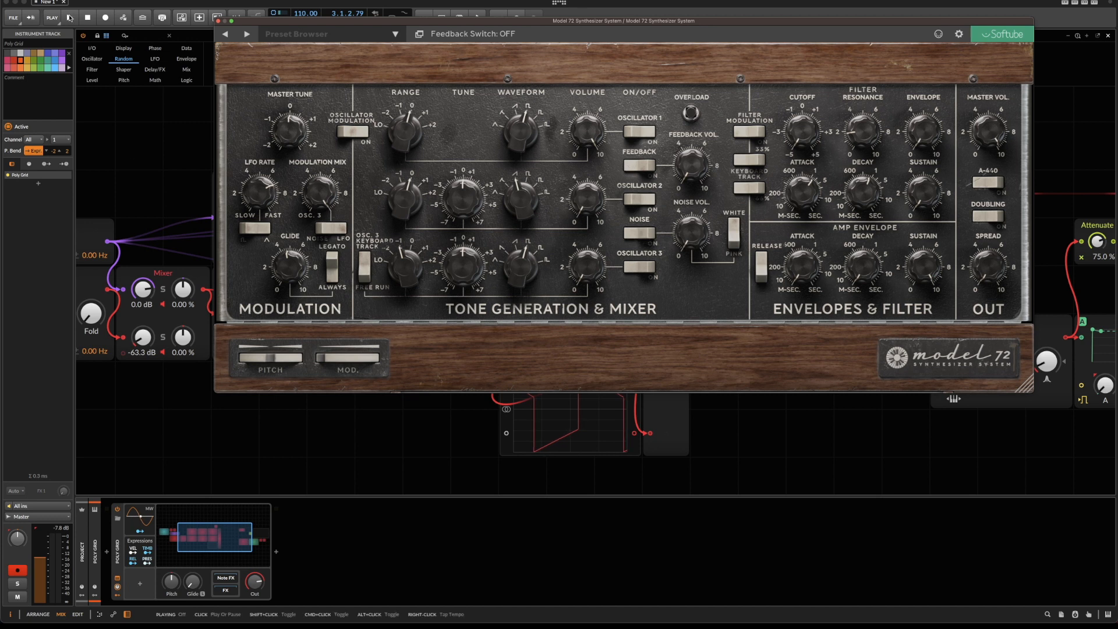
{"action": "left_click", "coordinate": [218, 22]}
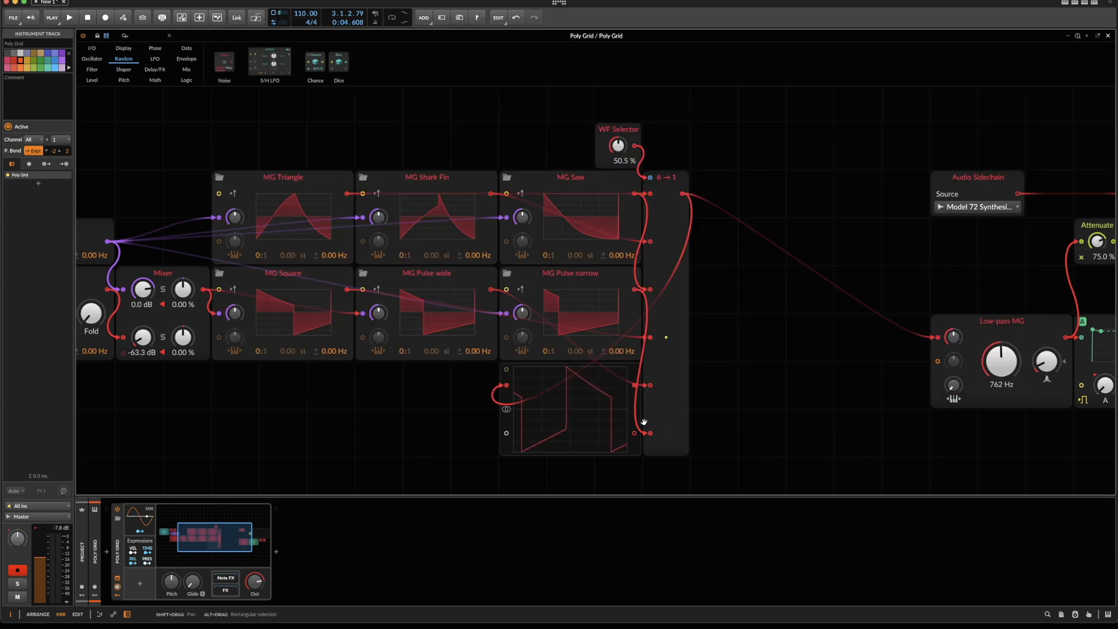
Duplicate the complete oscillator section twice, from the S/H LFO through the WF Selector and 6→1 switch, stacking the copies below the original.
{"action": "scroll", "coordinate": [644, 422], "scroll_direction": "right", "scroll_amount": 10}
{"action": "scroll", "coordinate": [644, 425], "scroll_direction": "left", "scroll_amount": 5}
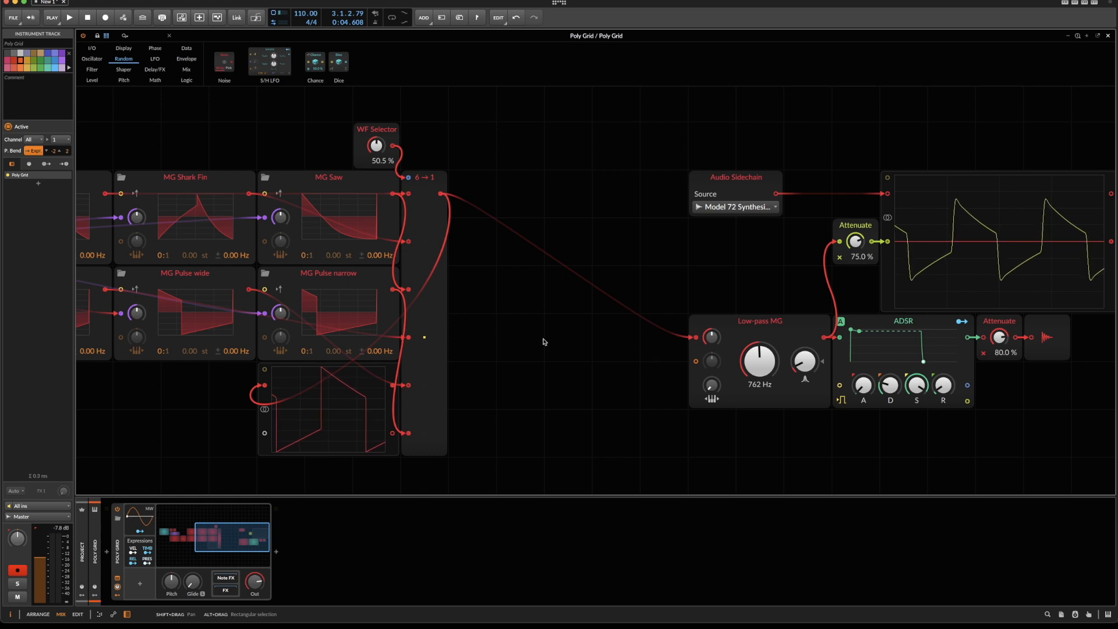
{"action": "scroll", "coordinate": [533, 342], "scroll_direction": "left", "scroll_amount": 2}
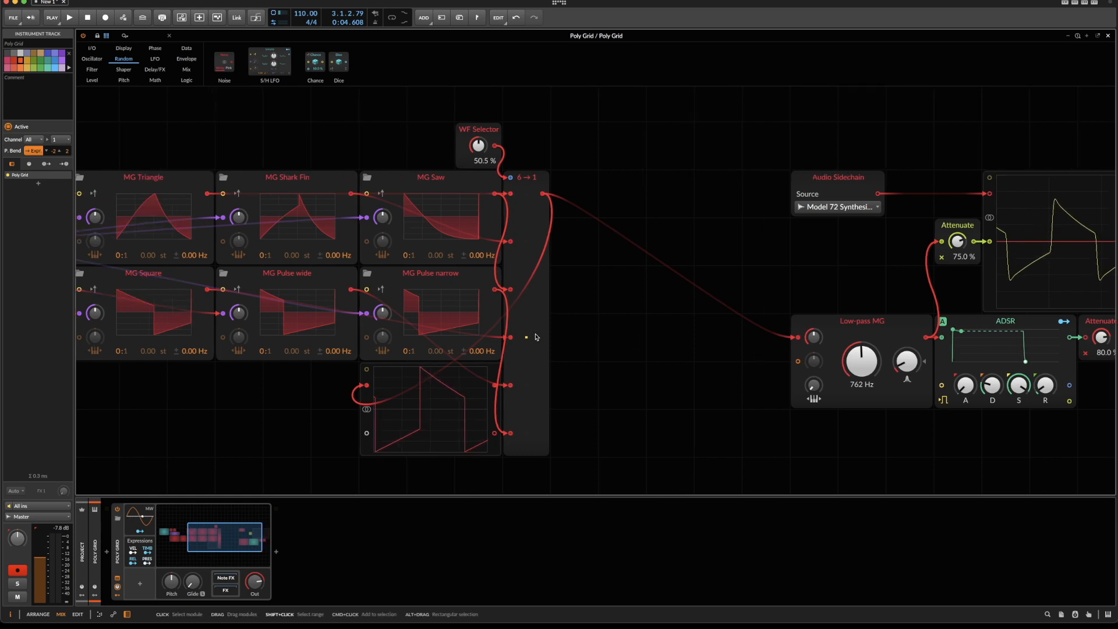
{"action": "left_click", "coordinate": [1070, 37]}
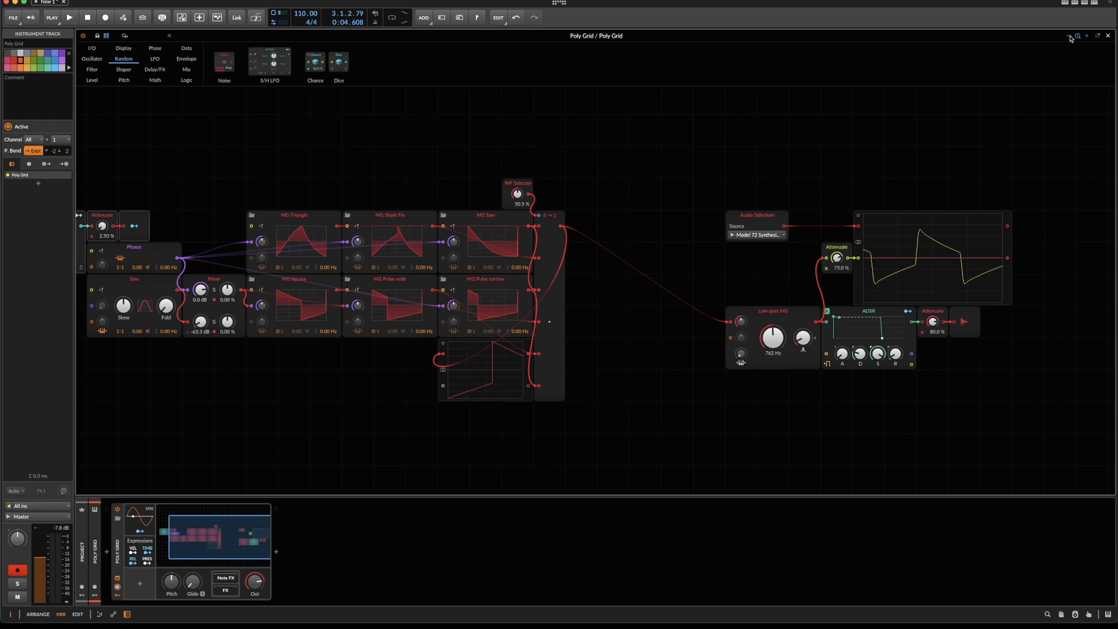
{"action": "left_click", "coordinate": [1070, 37]}
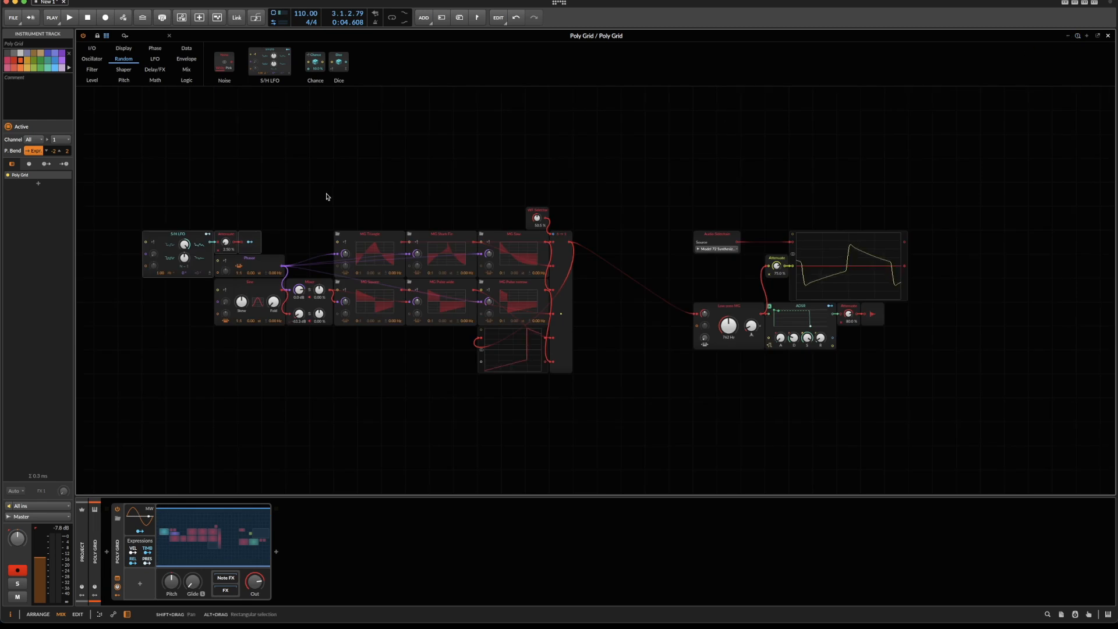
{"action": "left_click_drag", "start_coordinate": [147, 198], "coordinate": [585, 402]}
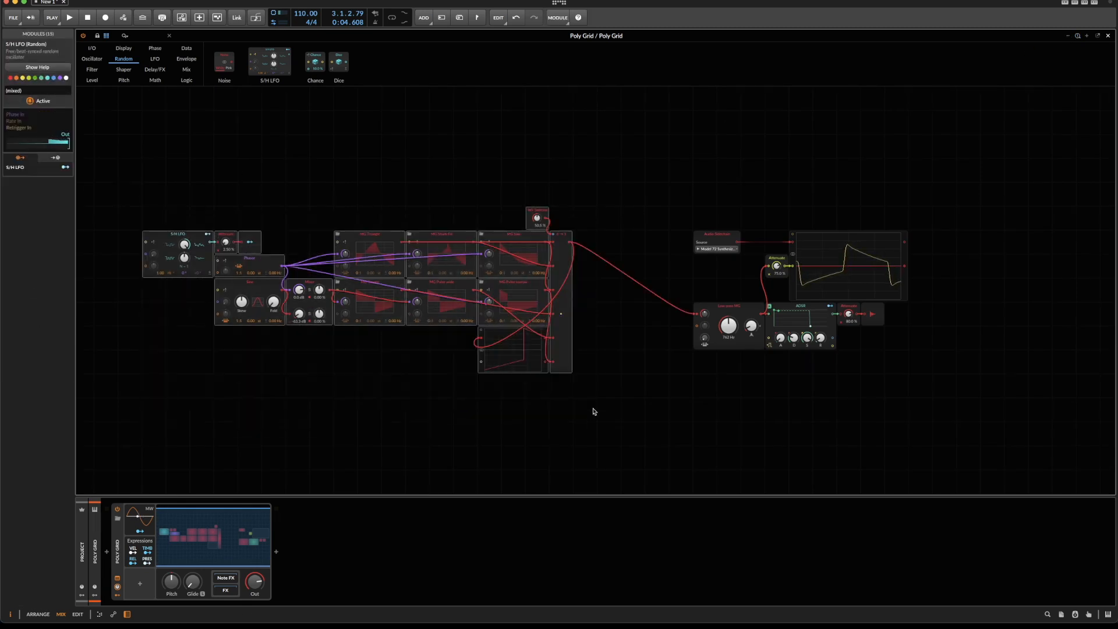
{"action": "key", "text": "ctrl+d"}
{"action": "key", "text": "ctrl+d"}
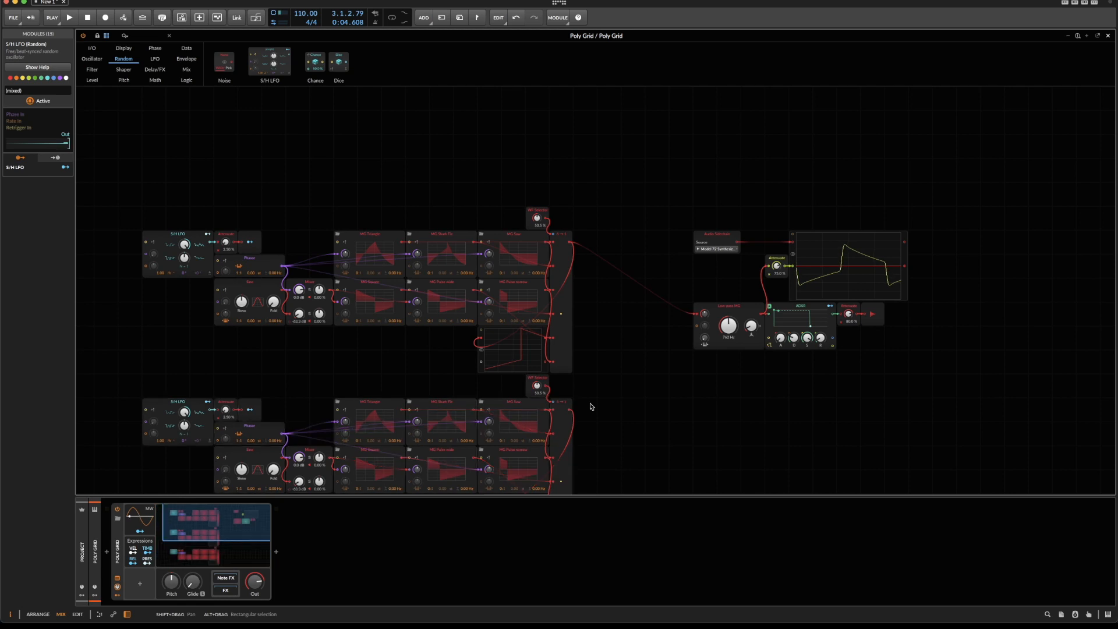
{"action": "scroll", "coordinate": [590, 407], "scroll_direction": "down", "scroll_amount": 2}
{"action": "scroll", "coordinate": [591, 403], "scroll_direction": "down", "scroll_amount": 1}
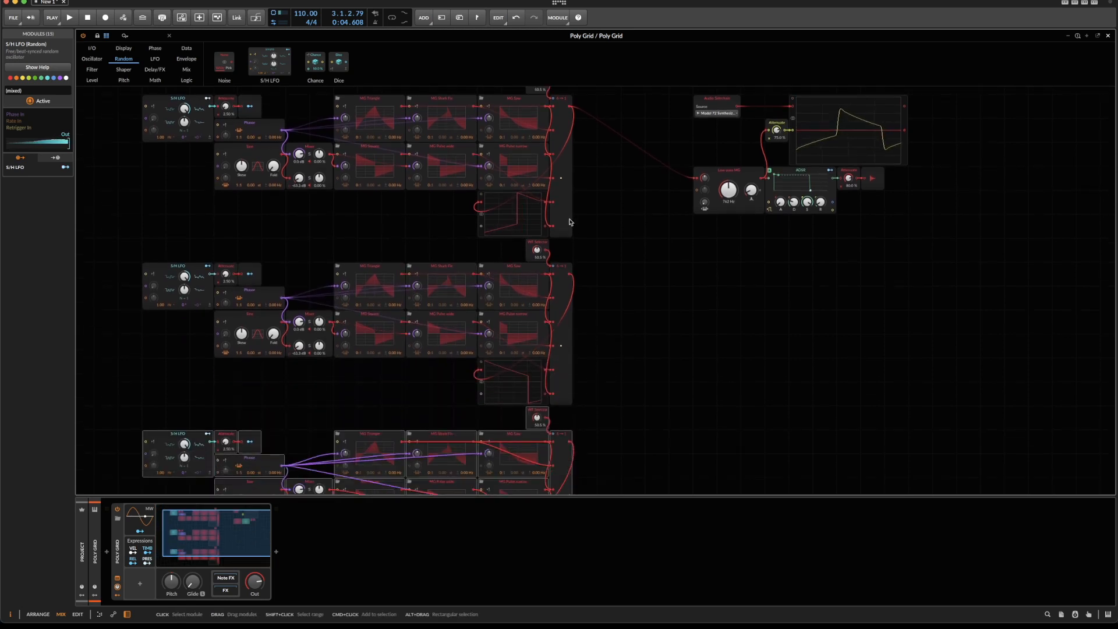
Feed the three 6→1 outputs through a three-channel Mixer ahead of the low-pass filter, and move the filter section over to make room.
{"action": "left_click_drag", "start_coordinate": [569, 278], "coordinate": [574, 439]}
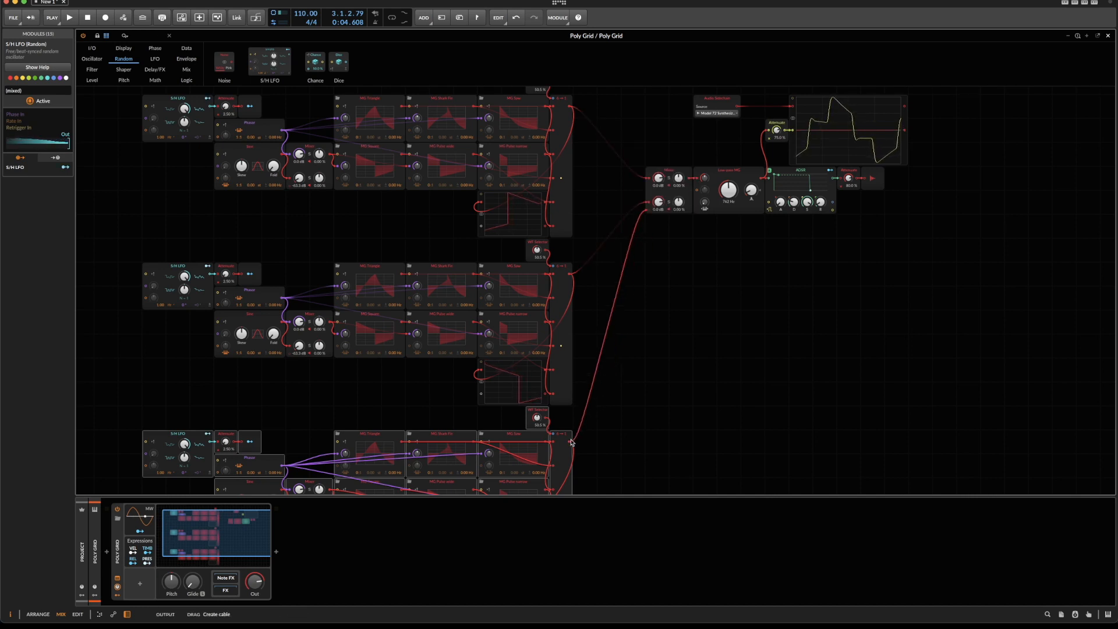
{"action": "left_click_drag", "start_coordinate": [732, 243], "coordinate": [936, 177]}
{"action": "left_click_drag", "start_coordinate": [743, 172], "coordinate": [767, 173]}
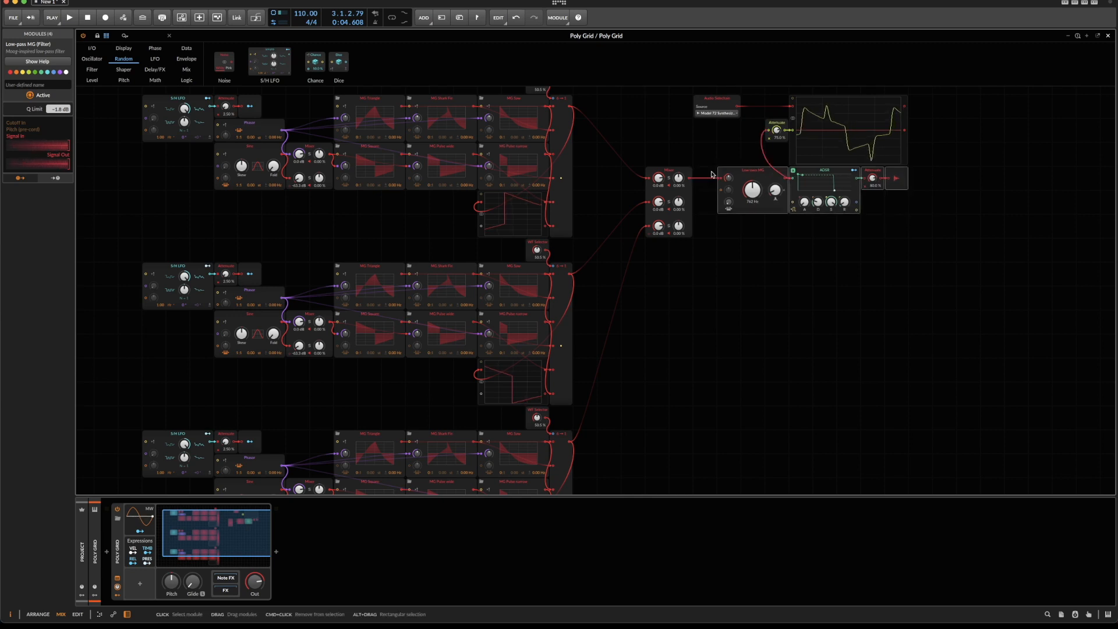
{"action": "left_click", "coordinate": [688, 179]}
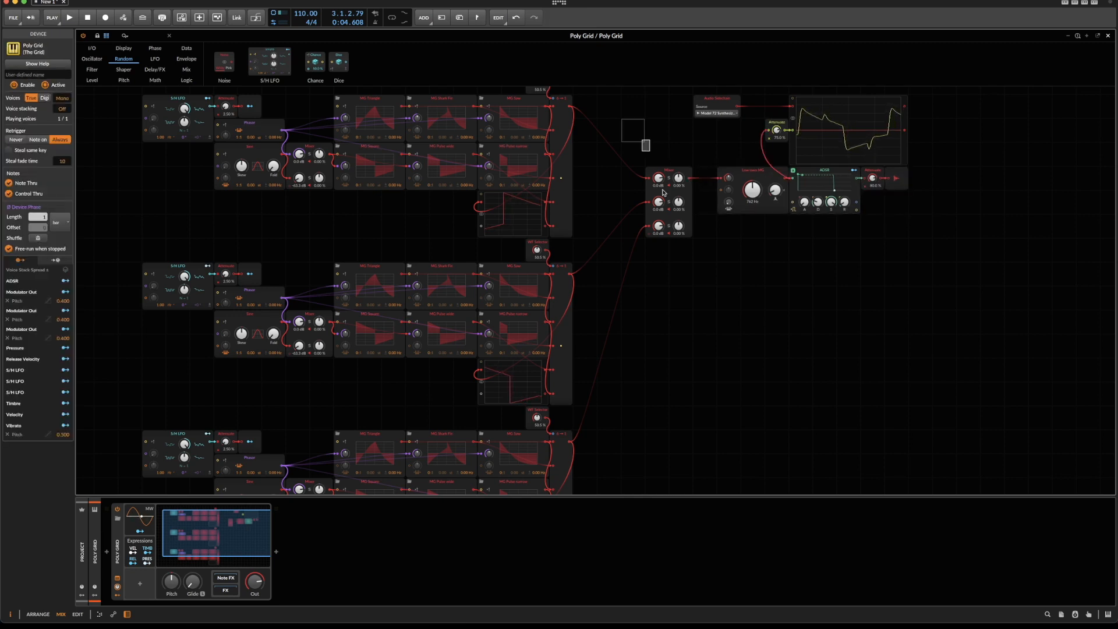
Insert an Attenuate module between the Mixer and the low-pass filter, set to 83.0 %.
{"action": "right_click", "coordinate": [634, 136]}
{"action": "mouse_move", "coordinate": [669, 222]}
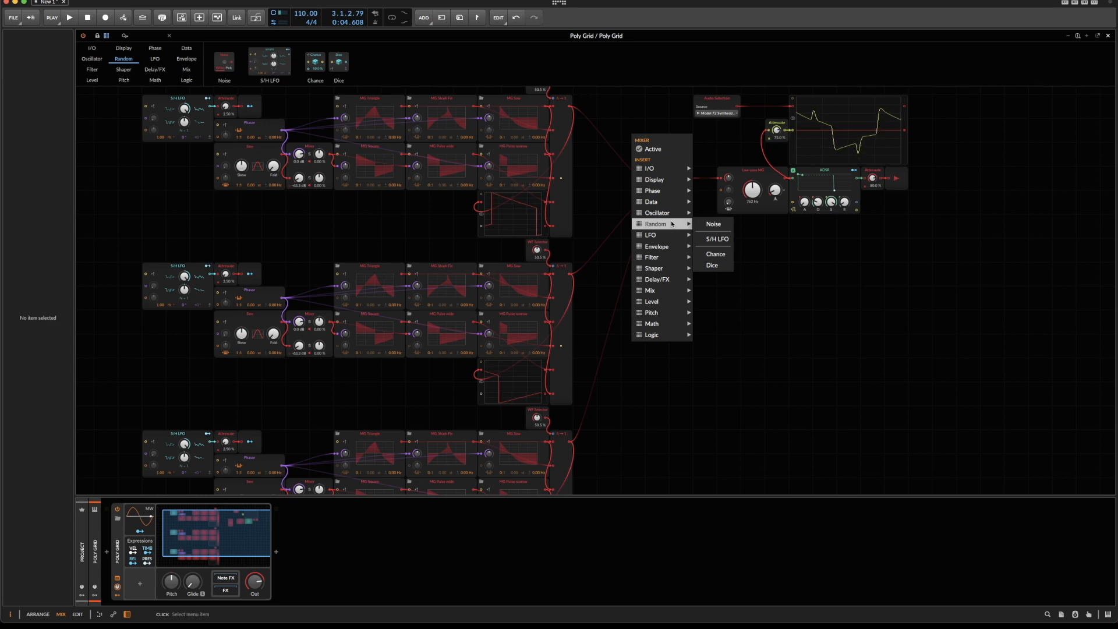
{"action": "mouse_move", "coordinate": [687, 302]}
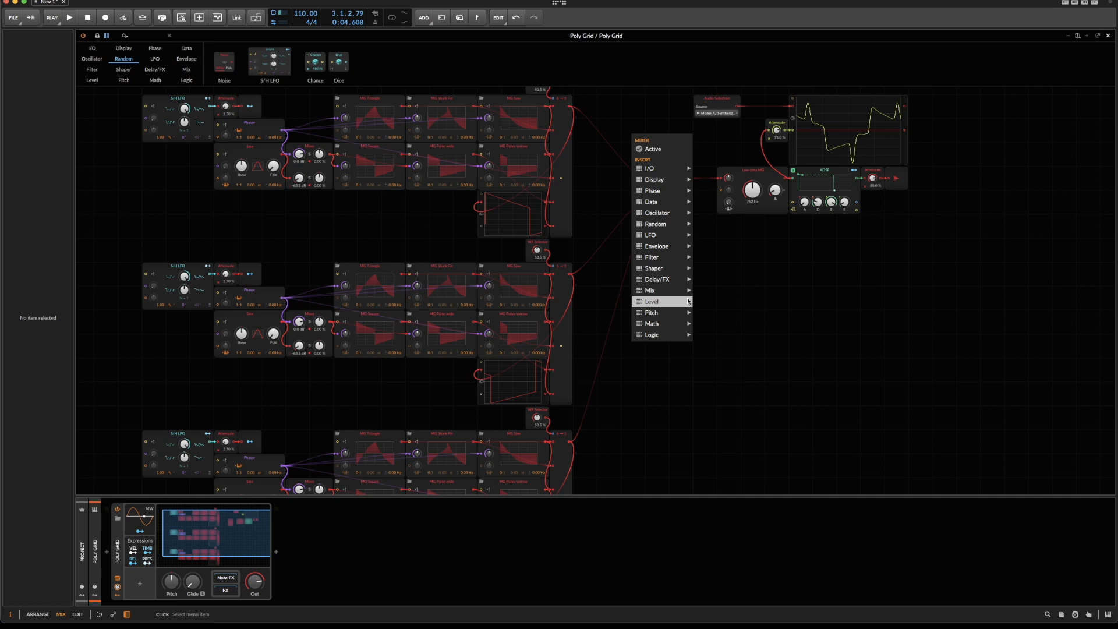
{"action": "left_click", "coordinate": [720, 340]}
{"action": "left_click_drag", "start_coordinate": [633, 130], "coordinate": [706, 179]}
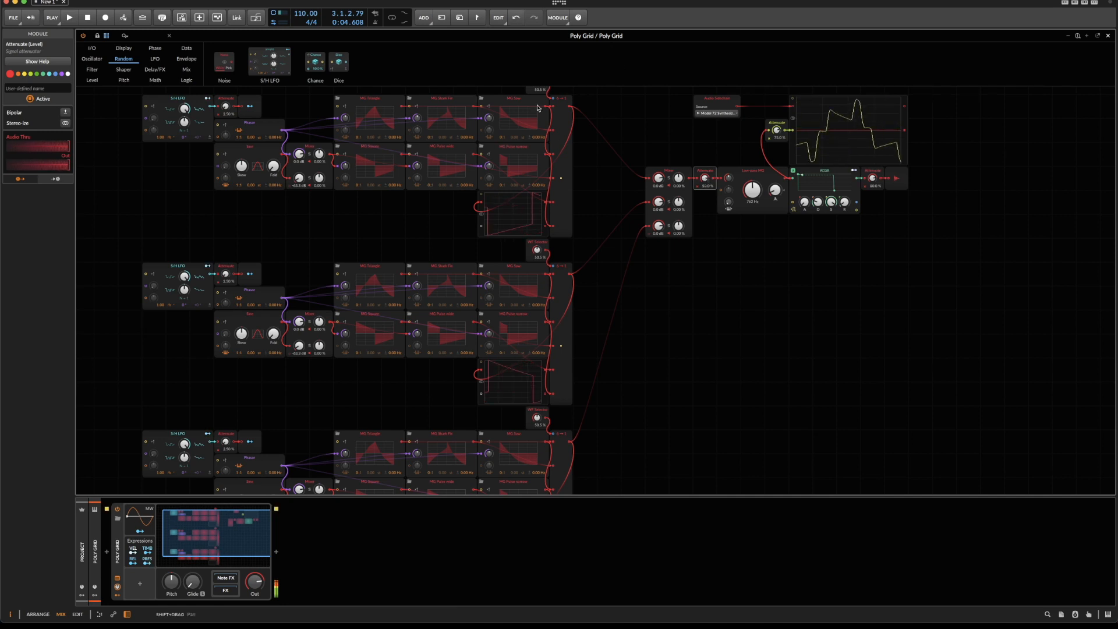
Set the middle oscillator's WF Selector to 38.5 % and the bottom one's to 43.5 %, and raise the low-pass cutoff to 33.5 kHz.
{"action": "scroll", "coordinate": [558, 147], "scroll_direction": "up", "scroll_amount": 1}
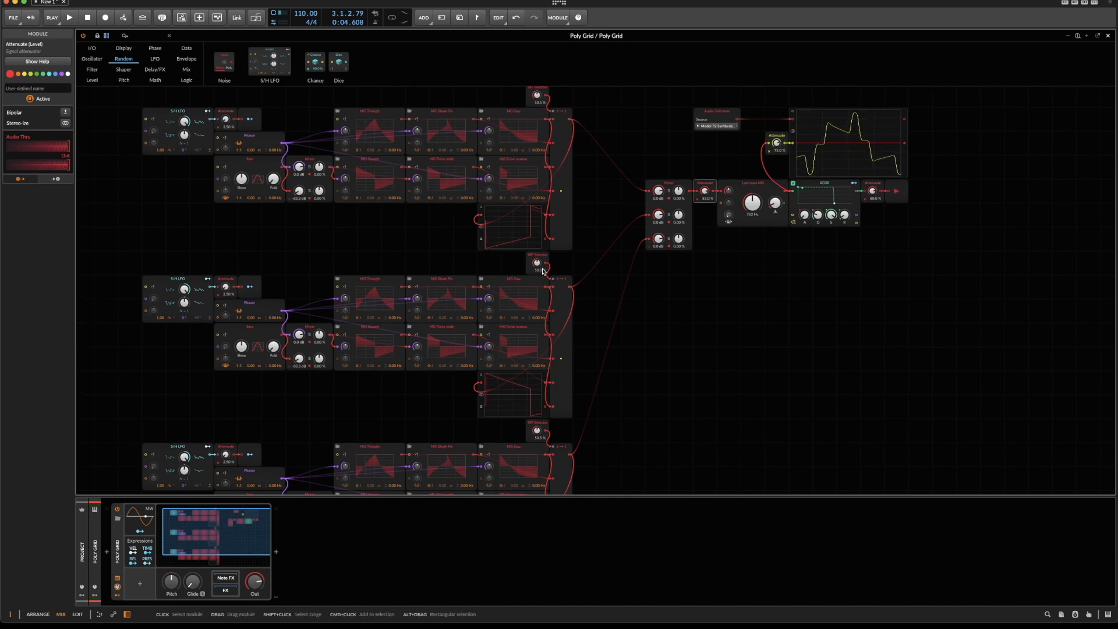
{"action": "mouse_move", "coordinate": [537, 262]}
{"action": "left_mouse_down"}
{"action": "mouse_move", "coordinate": [537, 285]}
{"action": "mouse_move", "coordinate": [537, 255]}
{"action": "left_mouse_up"}
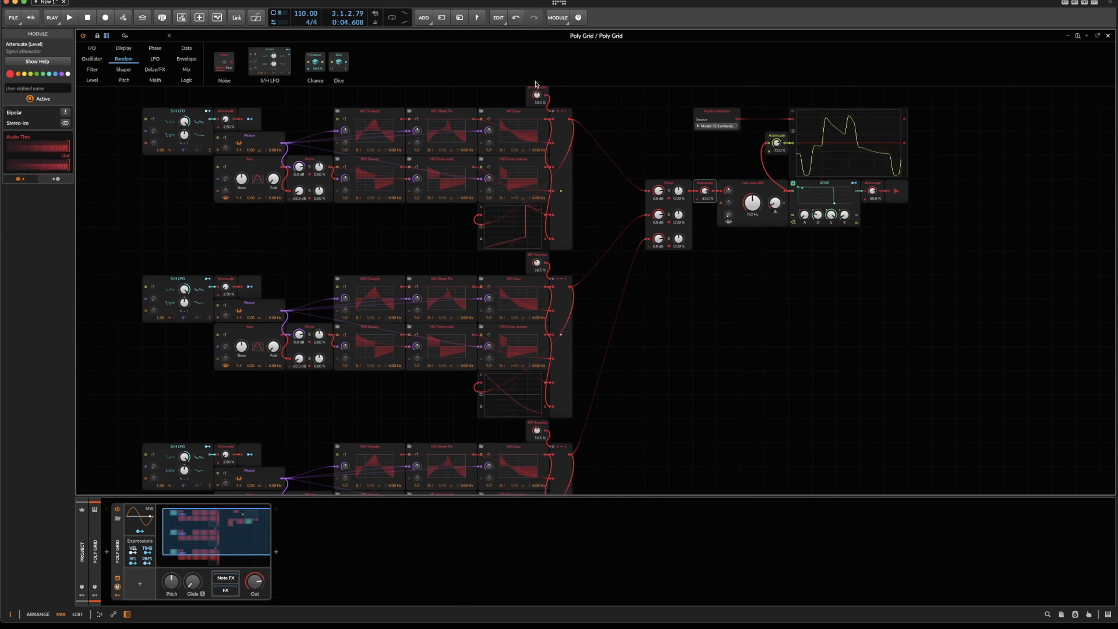
{"action": "scroll", "coordinate": [537, 332], "scroll_direction": "down", "scroll_amount": 6}
{"action": "left_click_drag", "start_coordinate": [537, 332], "coordinate": [537, 336]}
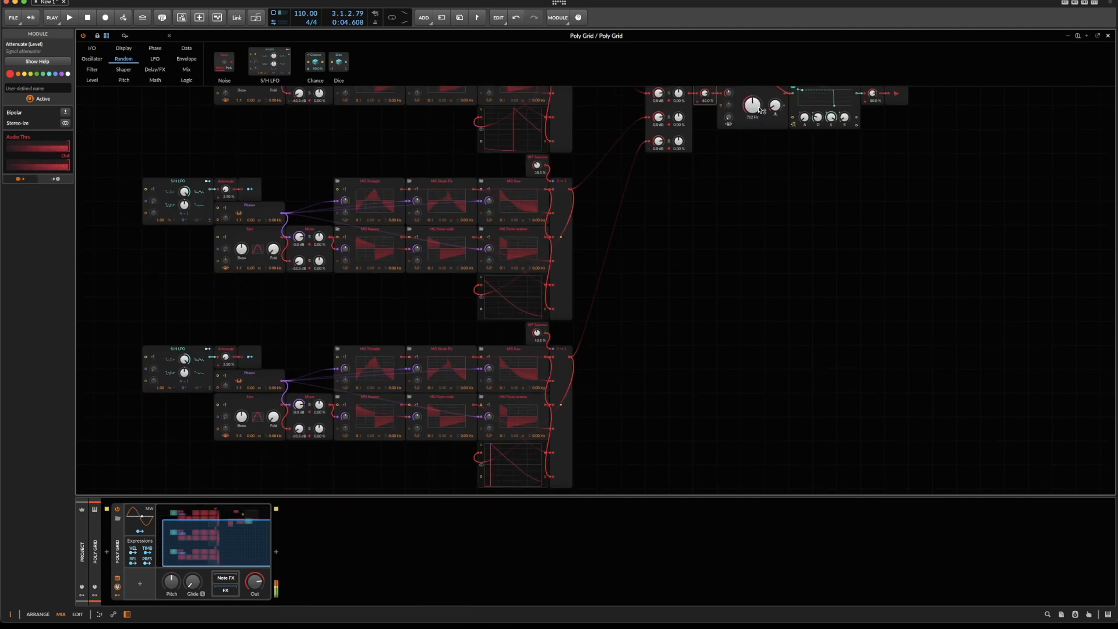
{"action": "scroll", "coordinate": [735, 204], "scroll_direction": "up", "scroll_amount": 2}
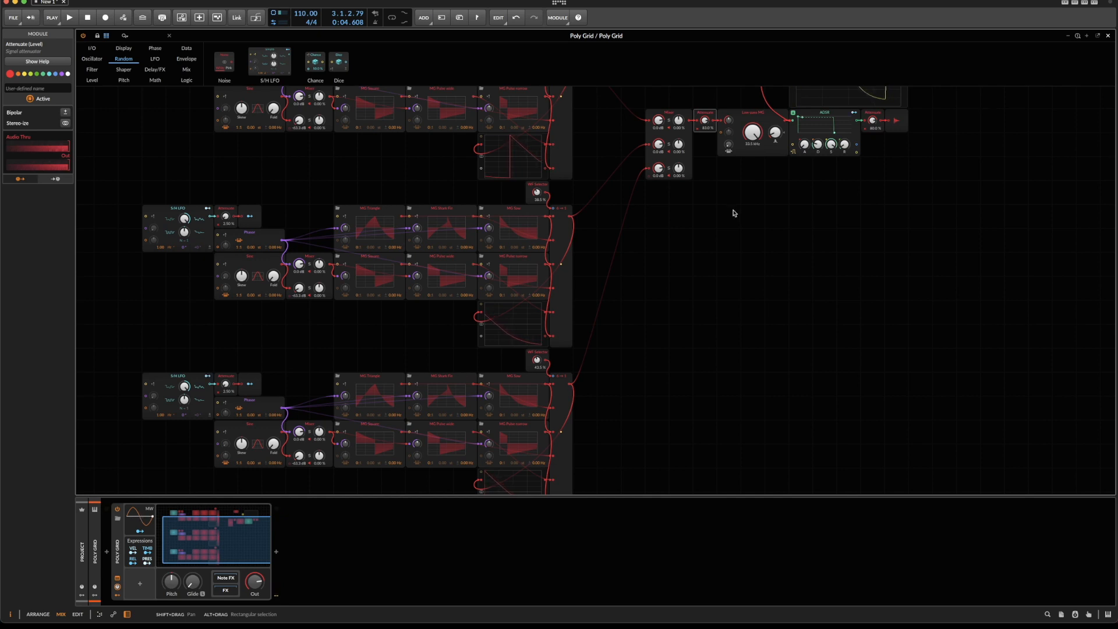
On the Model 72, set Osc 2 Volume to 10.0 and Osc 3 to Range 0, SAW waveform and Volume 10.0.
{"action": "key", "text": "Escape"}
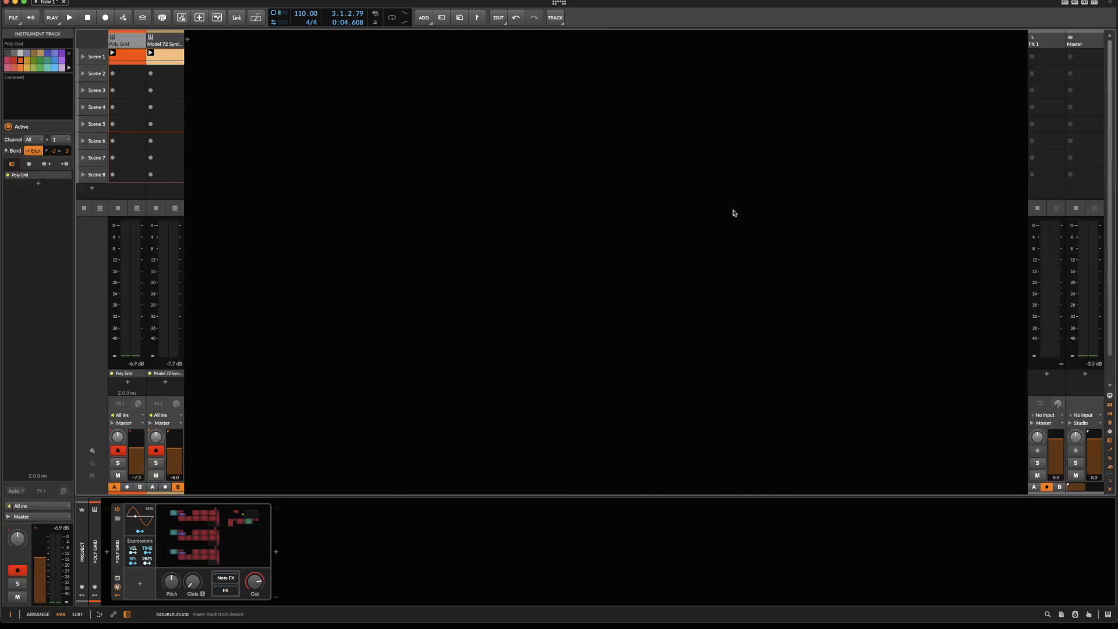
{"action": "left_click", "coordinate": [156, 38]}
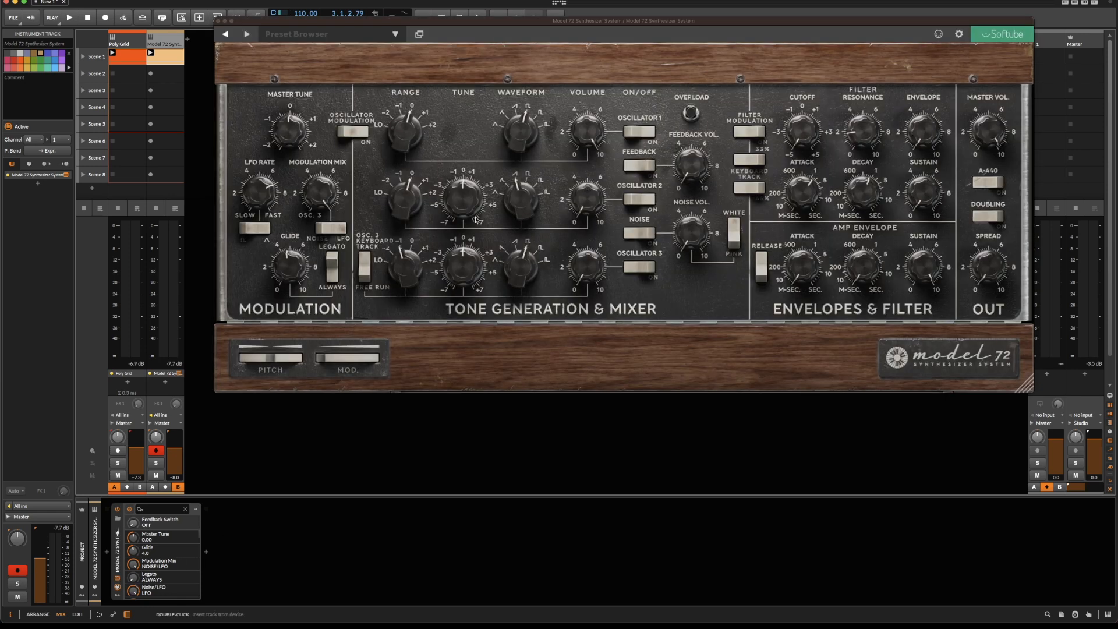
{"action": "left_click_drag", "start_coordinate": [586, 199], "coordinate": [548, 86]}
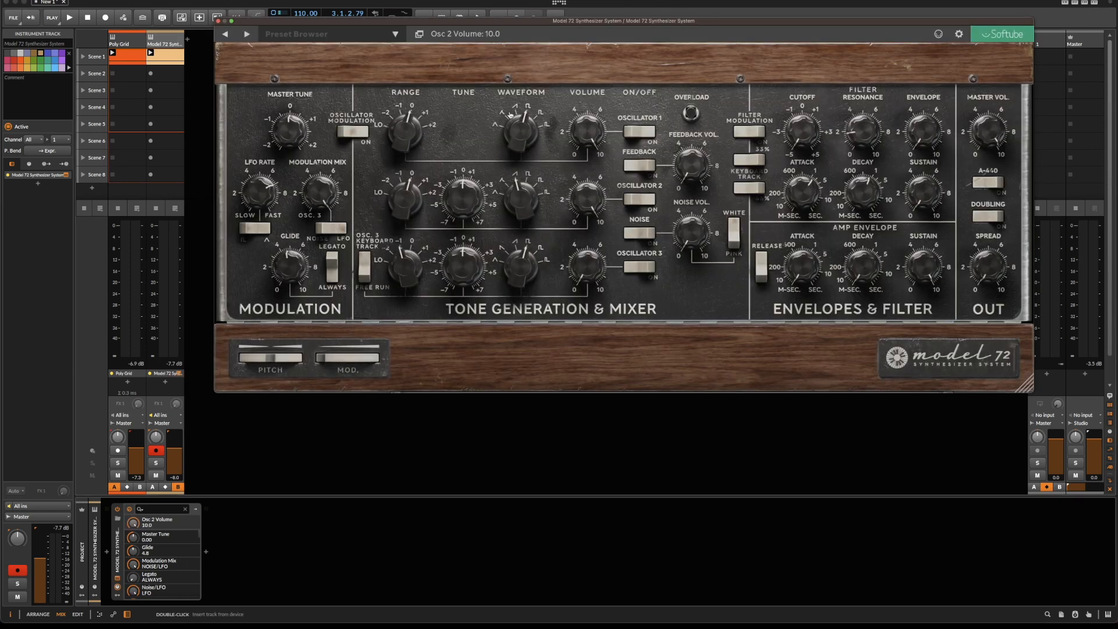
{"action": "left_click_drag", "start_coordinate": [408, 264], "coordinate": [404, 216]}
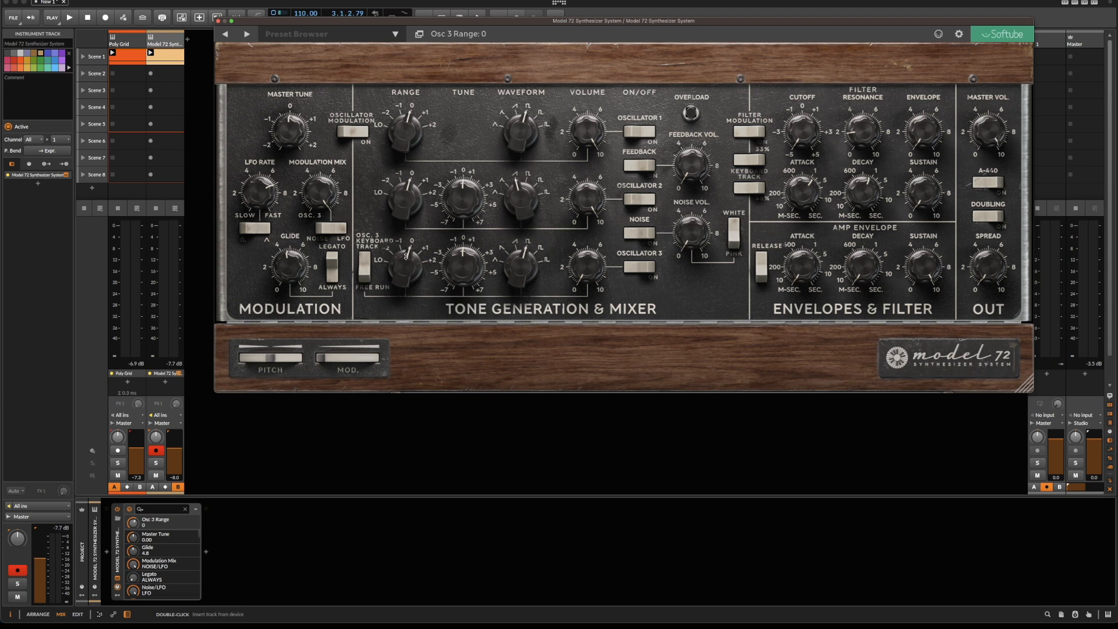
{"action": "left_click_drag", "start_coordinate": [520, 275], "coordinate": [551, 133]}
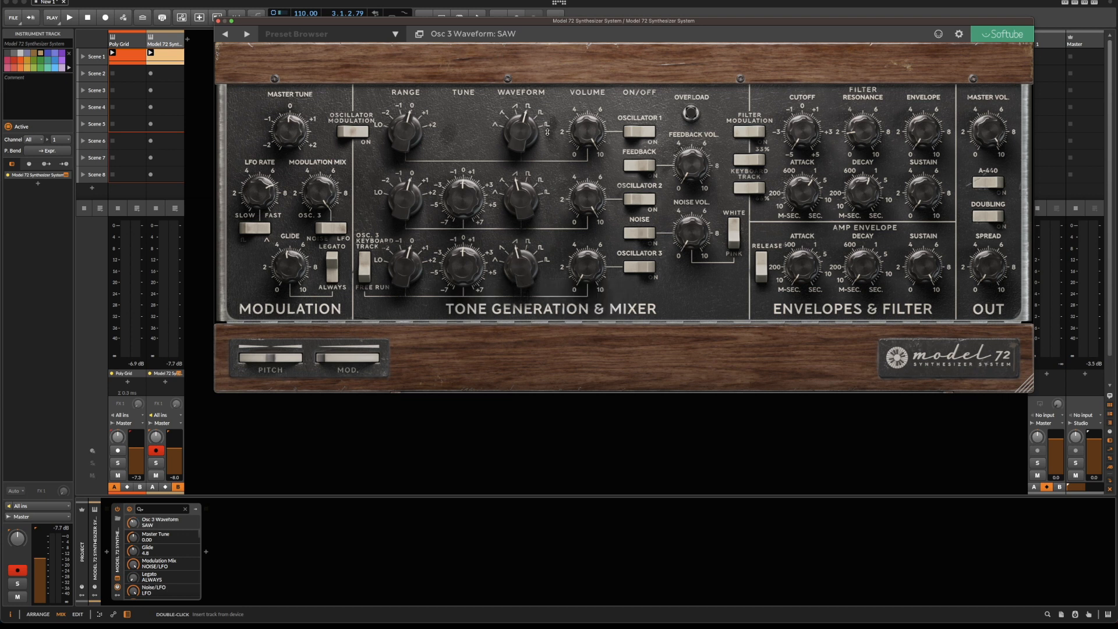
{"action": "left_click_drag", "start_coordinate": [586, 265], "coordinate": [619, 92]}
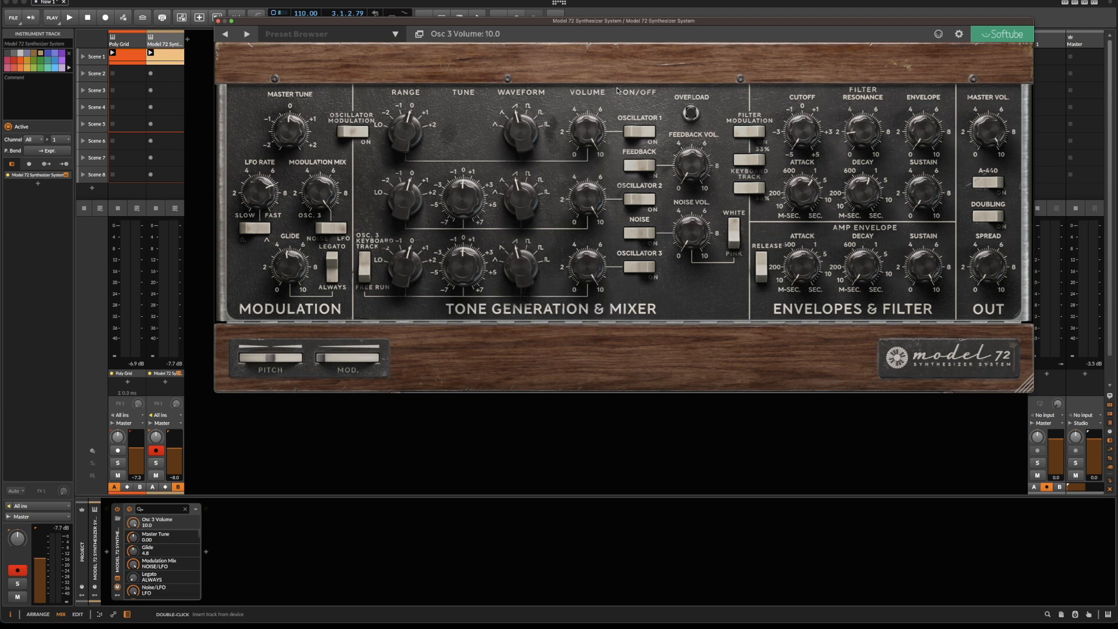
Set the Model 72's filter cutoff to 5.00 and Envelope Amount to 0.0, and return to the Poly Grid patch.
{"action": "left_click_drag", "start_coordinate": [799, 133], "coordinate": [800, 5]}
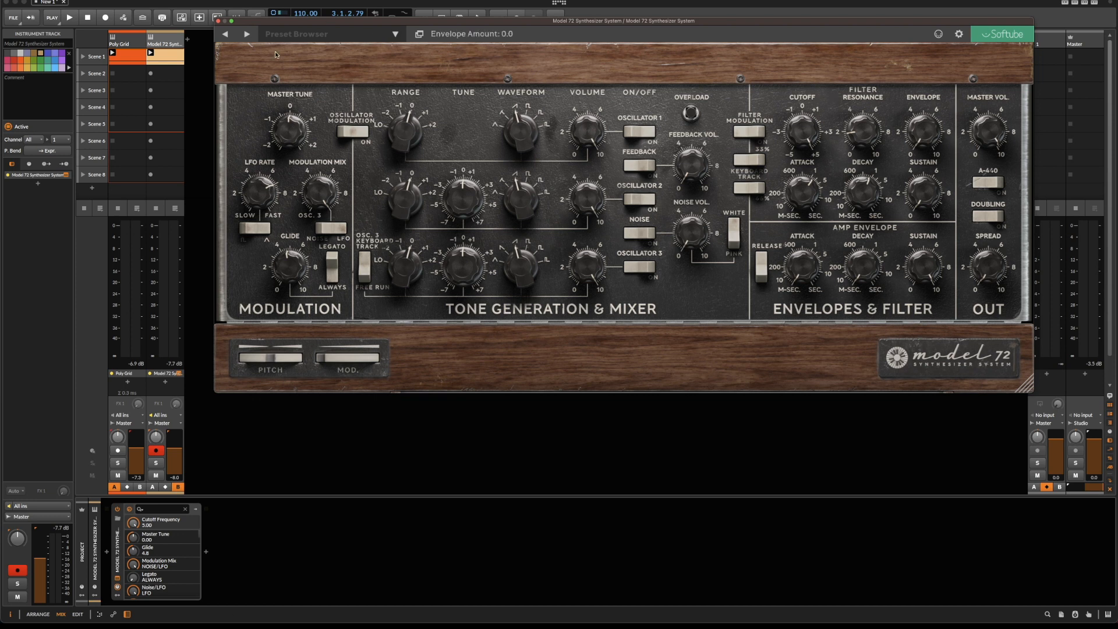
{"action": "left_click", "coordinate": [218, 21]}
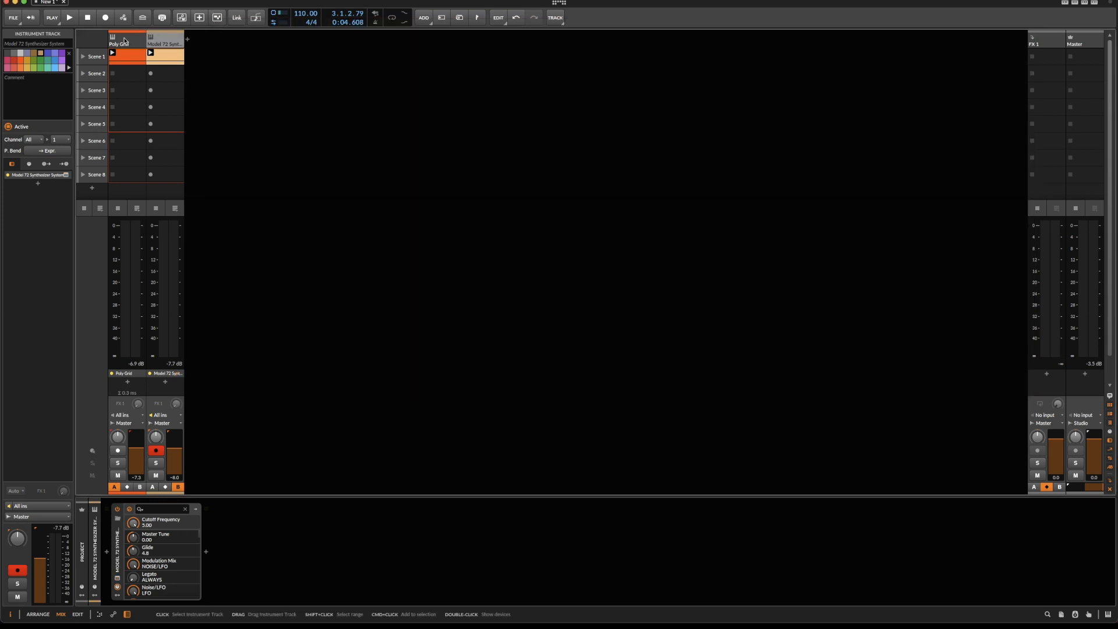
{"action": "left_click", "coordinate": [124, 40]}
{"action": "left_click", "coordinate": [199, 523]}
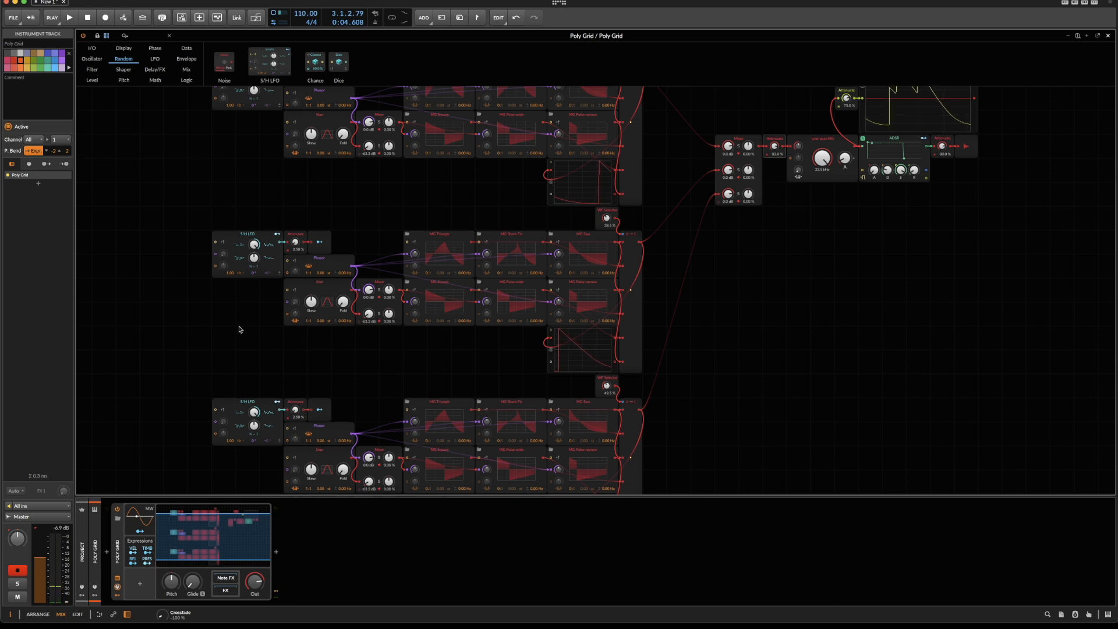
Set the pitch offset of the middle oscillator's Sine module to 0.01 st.
{"action": "left_click_drag", "start_coordinate": [220, 381], "coordinate": [253, 417]}
{"action": "left_click_drag", "start_coordinate": [200, 210], "coordinate": [231, 284]}
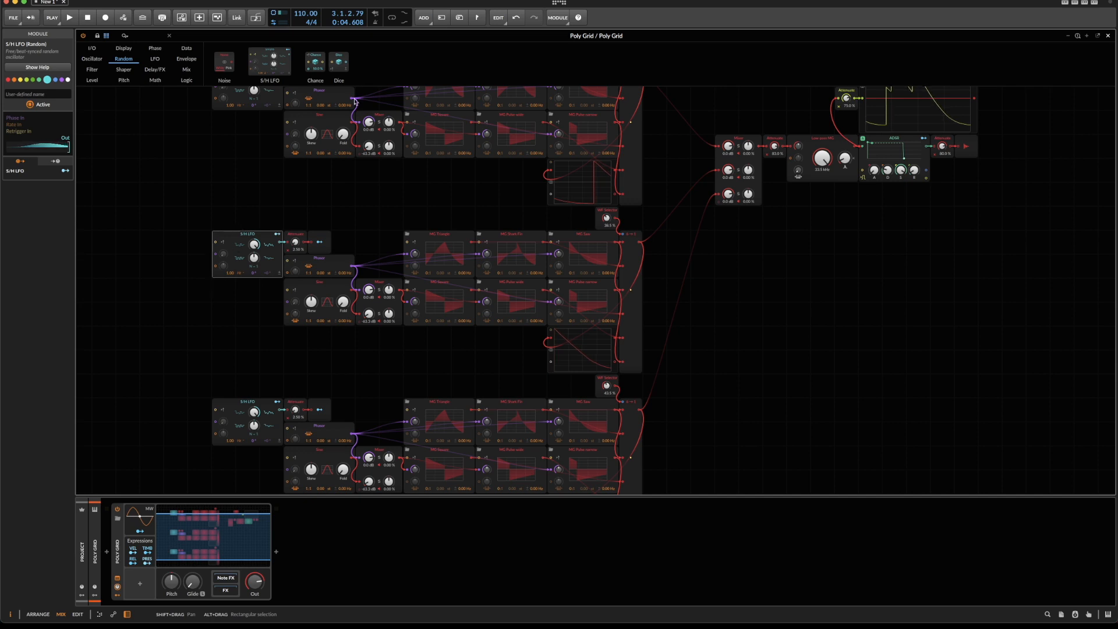
{"action": "left_click", "coordinate": [1086, 37]}
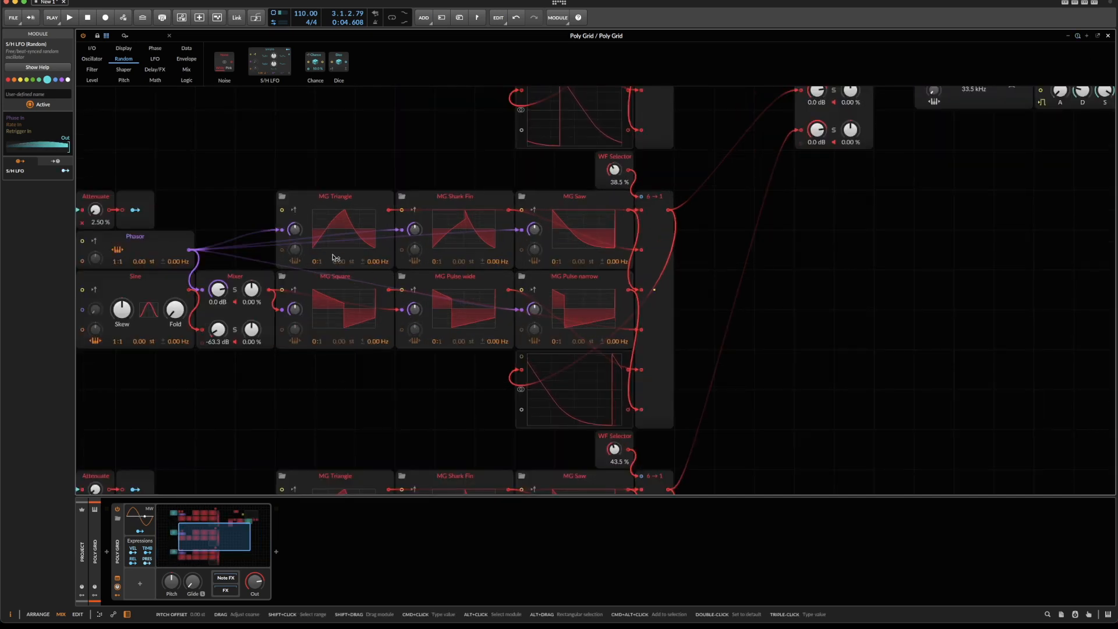
{"action": "scroll", "coordinate": [333, 258], "scroll_direction": "left", "scroll_amount": 5}
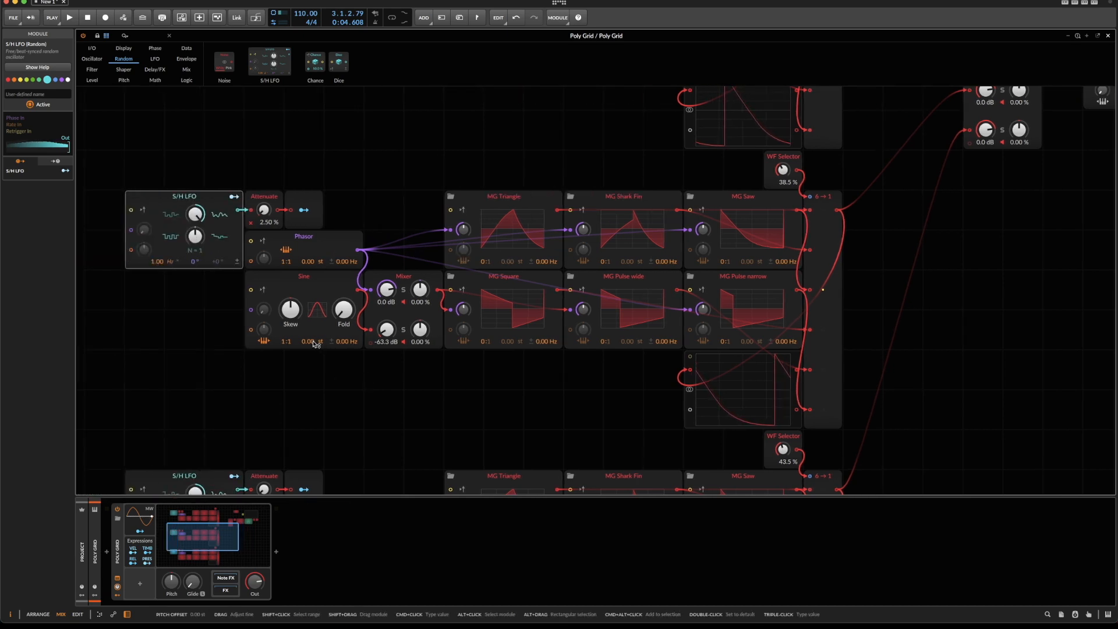
{"action": "left_click_drag", "start_coordinate": [314, 344], "coordinate": [314, 343]}
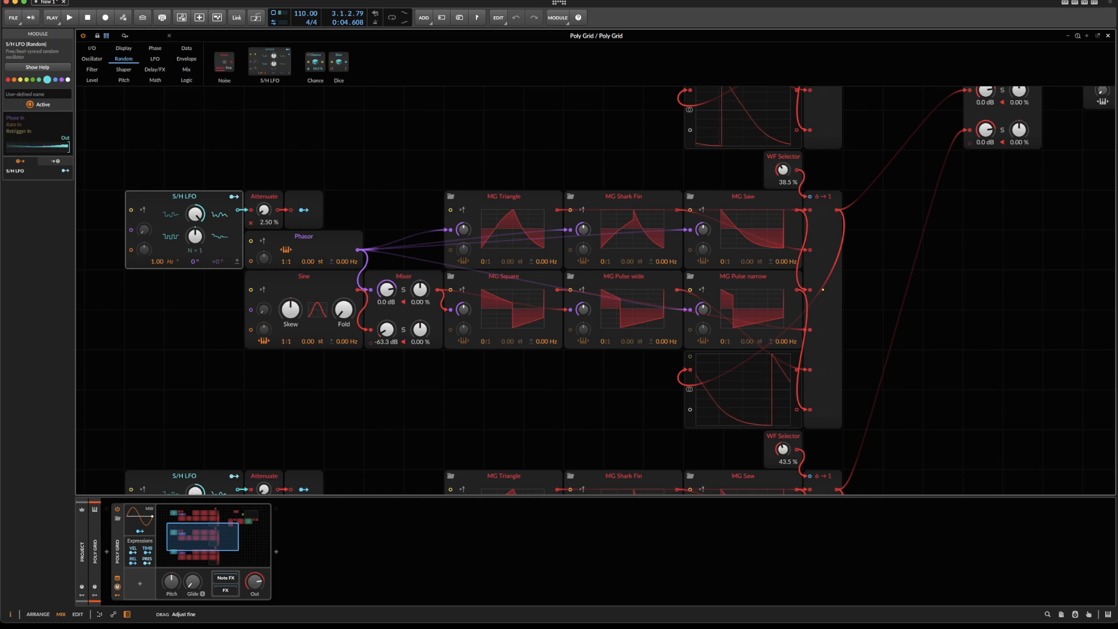
{"action": "left_click_drag", "start_coordinate": [314, 343], "coordinate": [314, 344]}
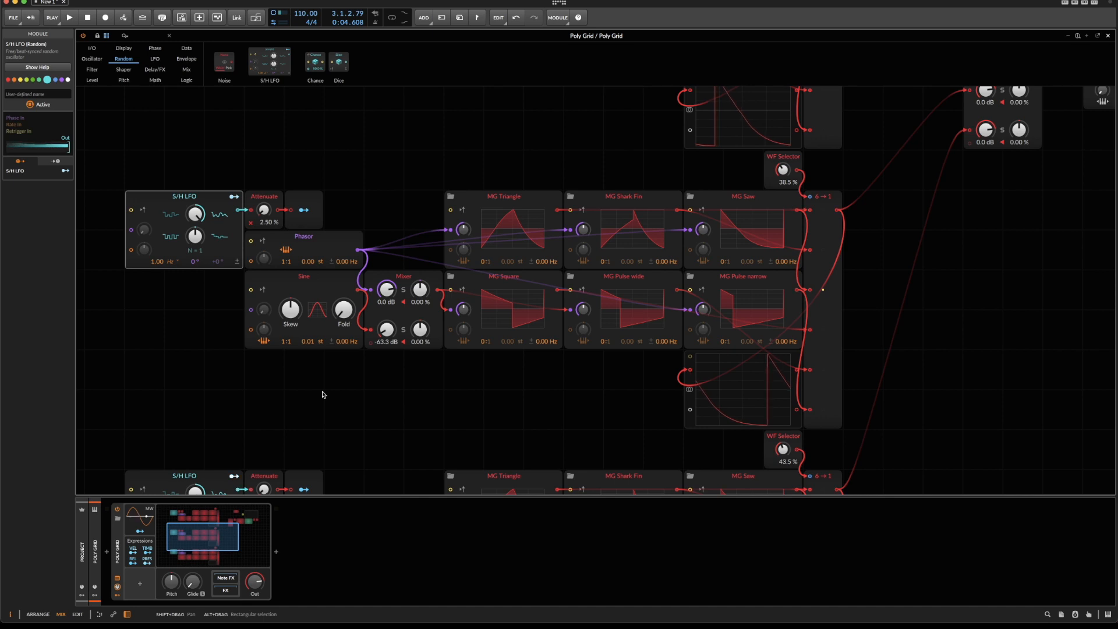
Set the Sine pitch offset to -0.01 st in the top oscillator and 0.02 st in the bottom oscillator.
{"action": "scroll", "coordinate": [324, 395], "scroll_direction": "down", "scroll_amount": 3}
{"action": "left_click_drag", "start_coordinate": [314, 268], "coordinate": [313, 270]}
{"action": "scroll", "coordinate": [307, 283], "scroll_direction": "down", "scroll_amount": 6}
{"action": "left_click_drag", "start_coordinate": [309, 368], "coordinate": [309, 366]}
{"action": "scroll", "coordinate": [302, 339], "scroll_direction": "down", "scroll_amount": 6}
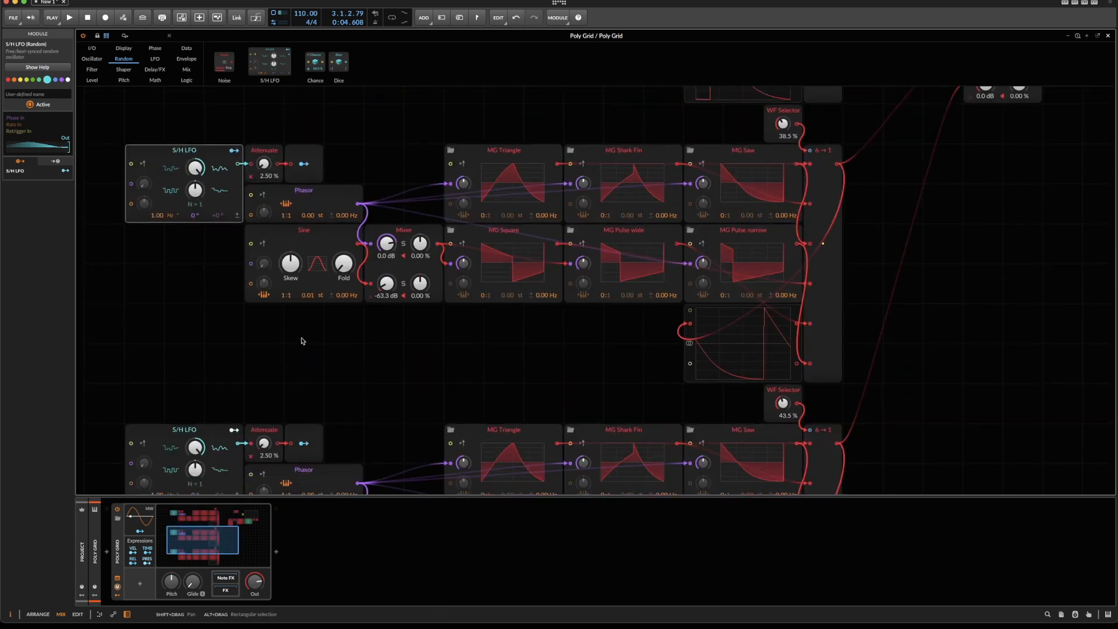
{"action": "scroll", "coordinate": [302, 341], "scroll_direction": "down", "scroll_amount": 5}
{"action": "left_click_drag", "start_coordinate": [309, 348], "coordinate": [309, 347]}
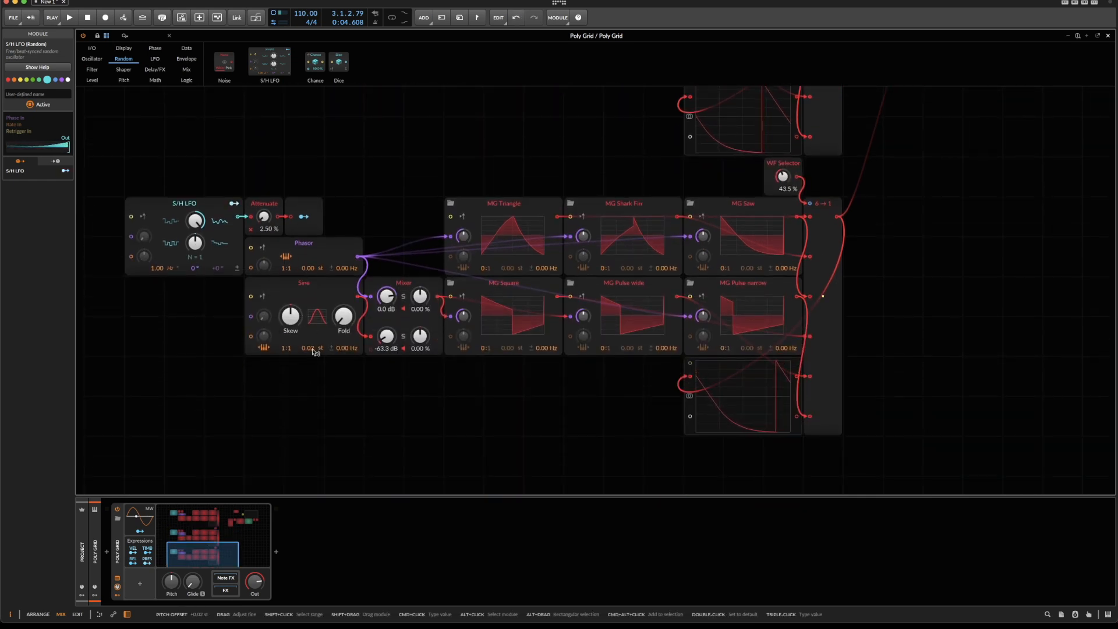
Widen the Sine detuning to -0.02 st in the top oscillator, 0.02 st in the middle one and 0.03 st in the bottom one.
{"action": "scroll", "coordinate": [313, 353], "scroll_direction": "up", "scroll_amount": 9}
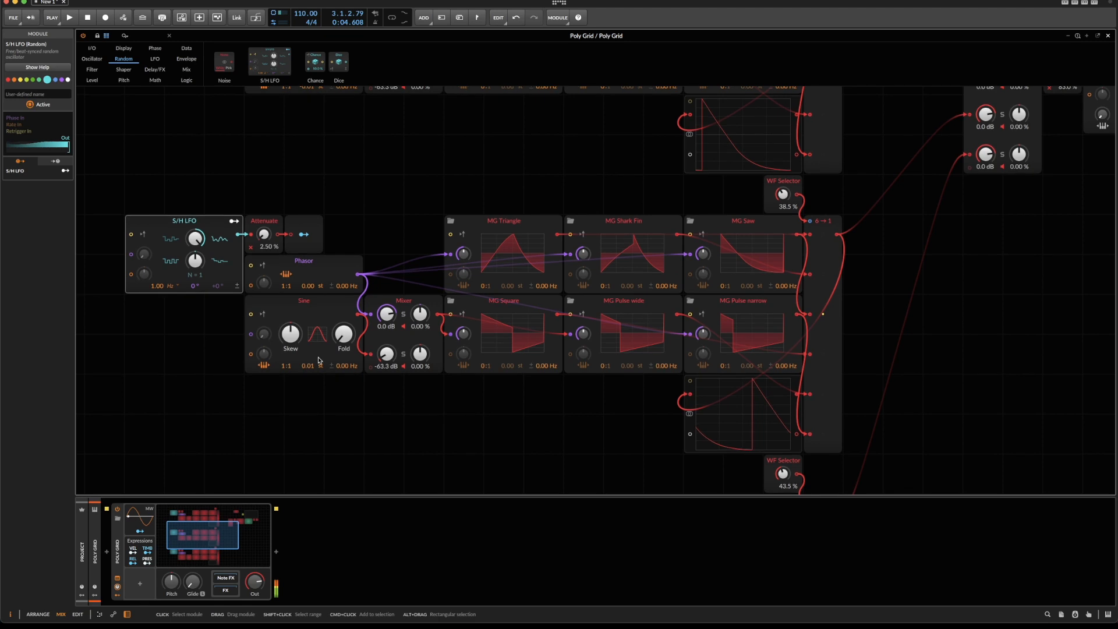
{"action": "left_click_drag", "start_coordinate": [315, 367], "coordinate": [313, 365]}
{"action": "scroll", "coordinate": [314, 366], "scroll_direction": "up", "scroll_amount": 3}
{"action": "scroll", "coordinate": [313, 365], "scroll_direction": "down", "scroll_amount": 5}
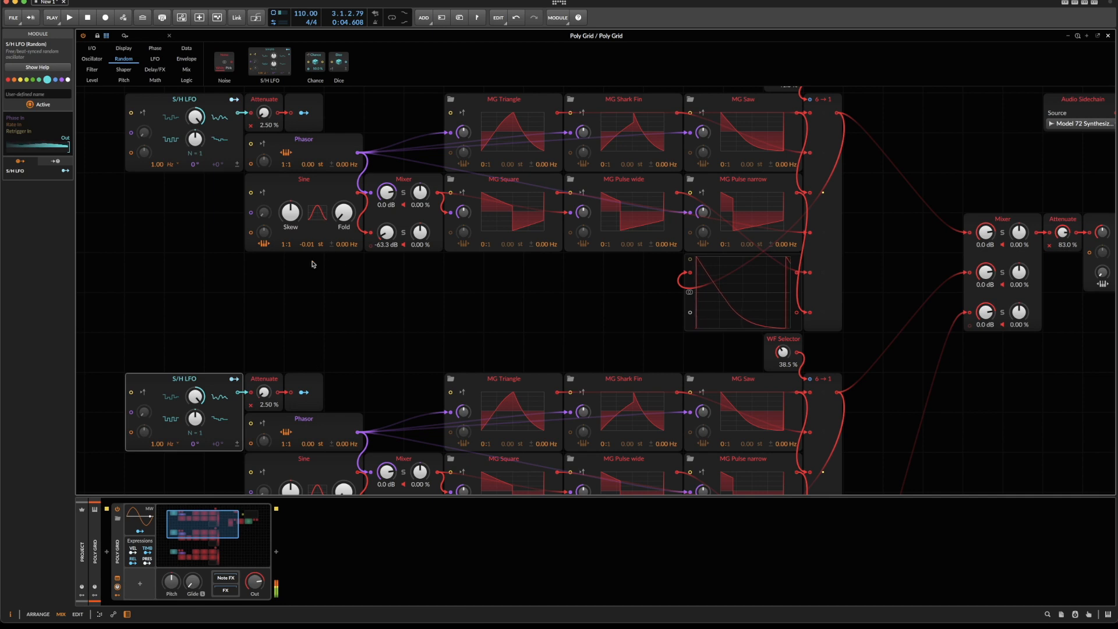
{"action": "left_click_drag", "start_coordinate": [312, 246], "coordinate": [313, 249]}
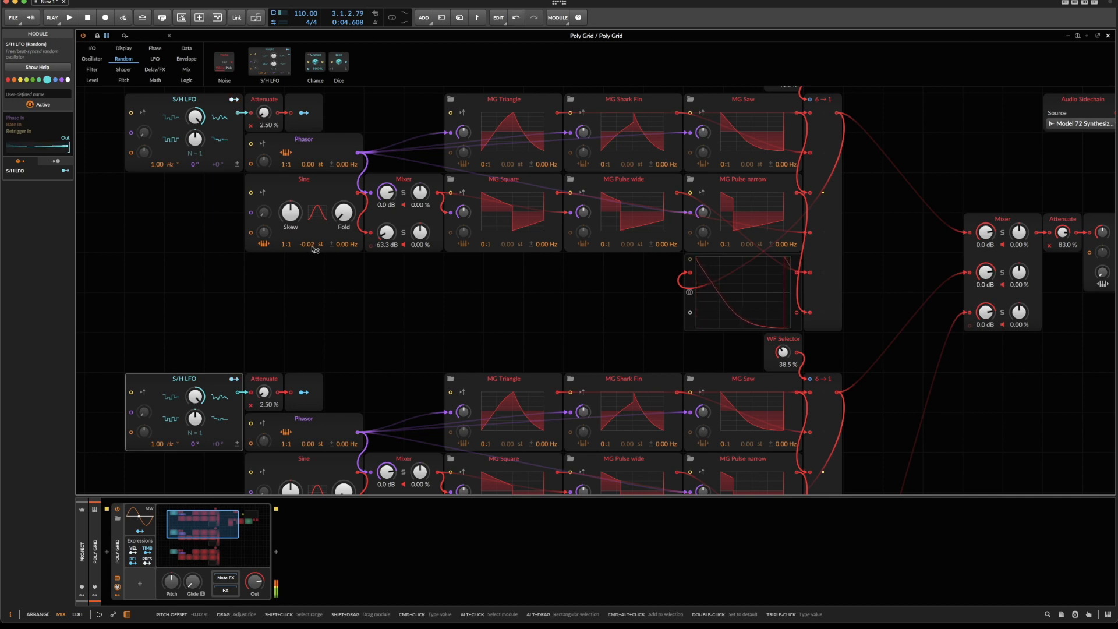
{"action": "scroll", "coordinate": [305, 272], "scroll_direction": "down", "scroll_amount": 6}
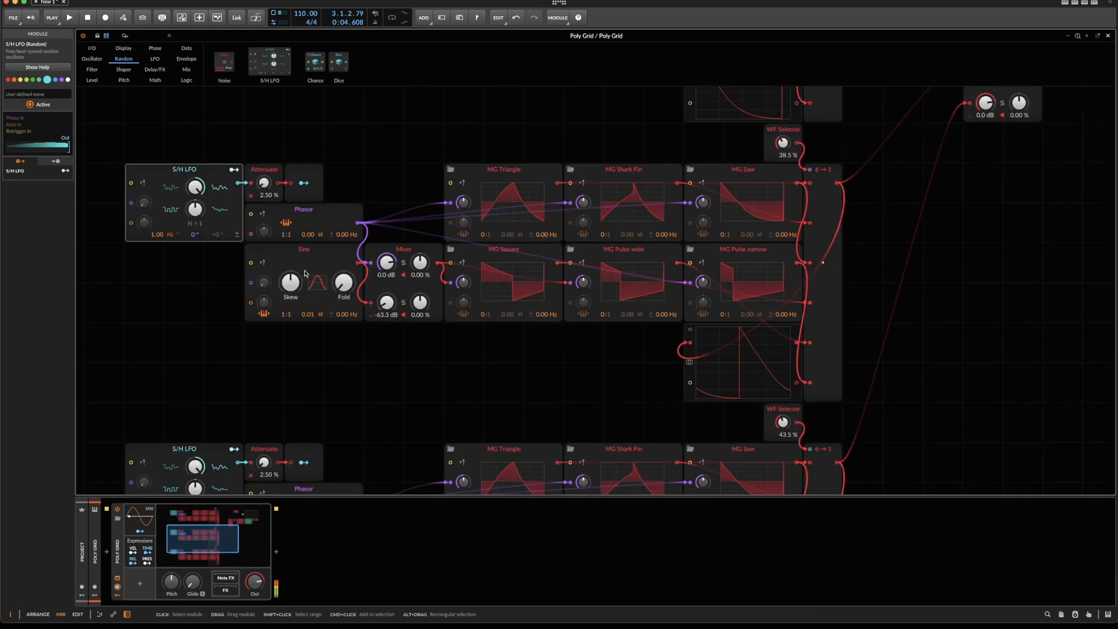
{"action": "scroll", "coordinate": [303, 336], "scroll_direction": "down", "scroll_amount": 3}
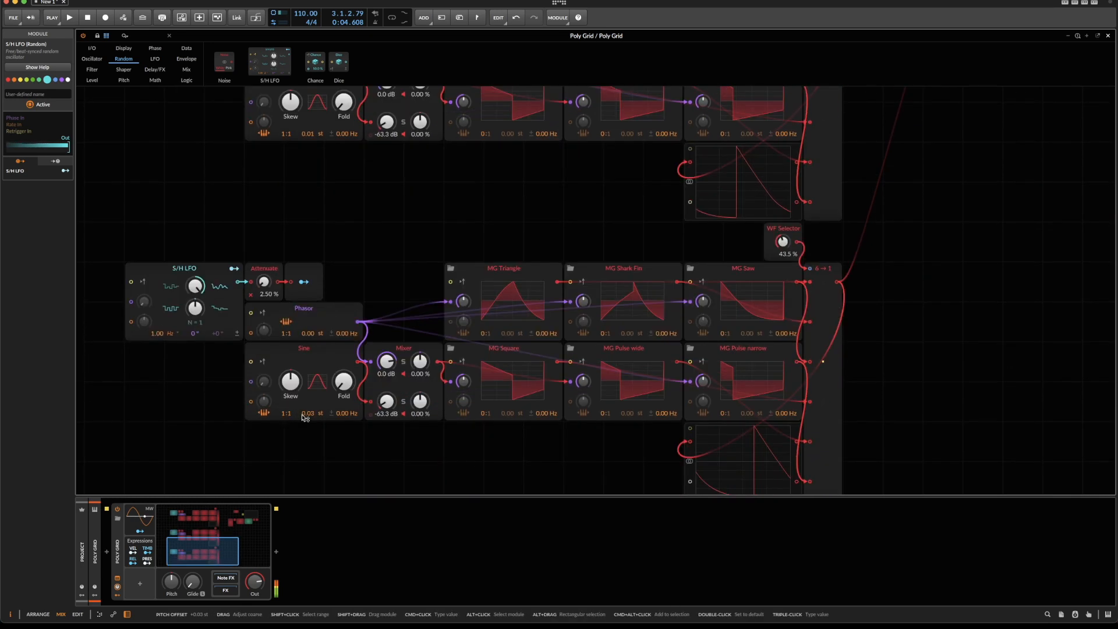
{"action": "scroll", "coordinate": [324, 284], "scroll_direction": "up", "scroll_amount": 3}
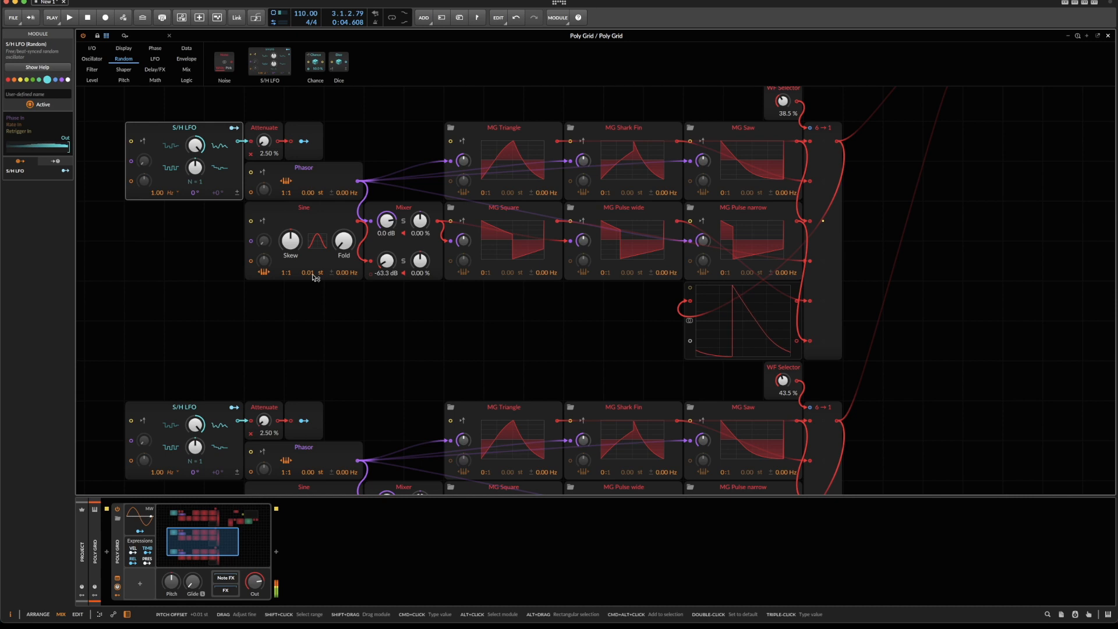
Reset the Sine pitch offsets of all three oscillators to 0.00 st.
{"action": "scroll", "coordinate": [305, 159], "scroll_direction": "up", "scroll_amount": 5}
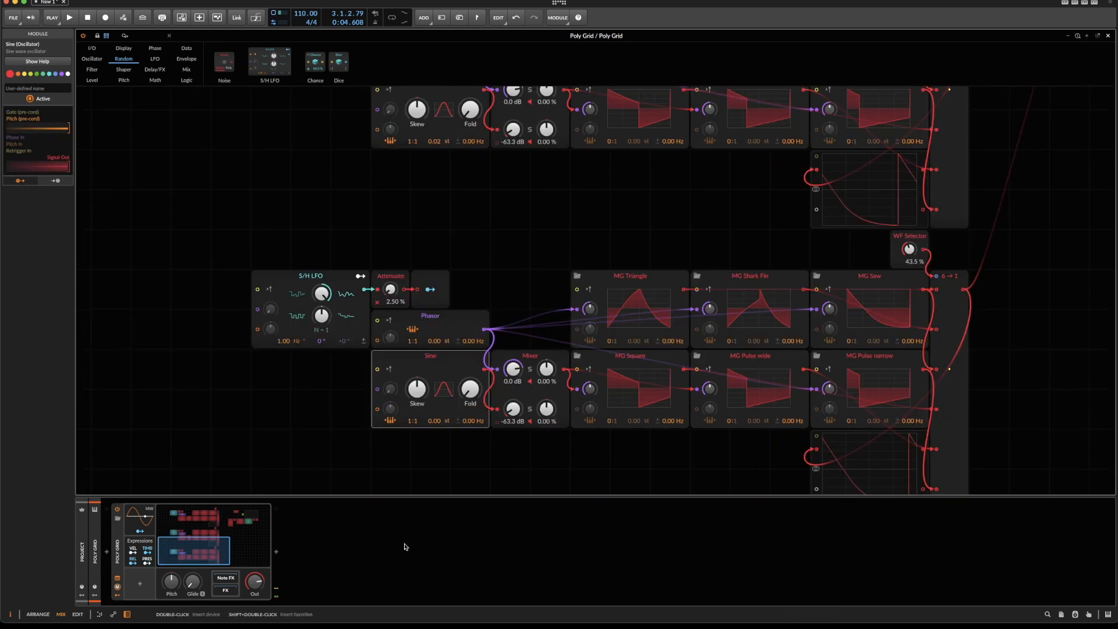
{"action": "scroll", "coordinate": [476, 334], "scroll_direction": "up", "scroll_amount": 3}
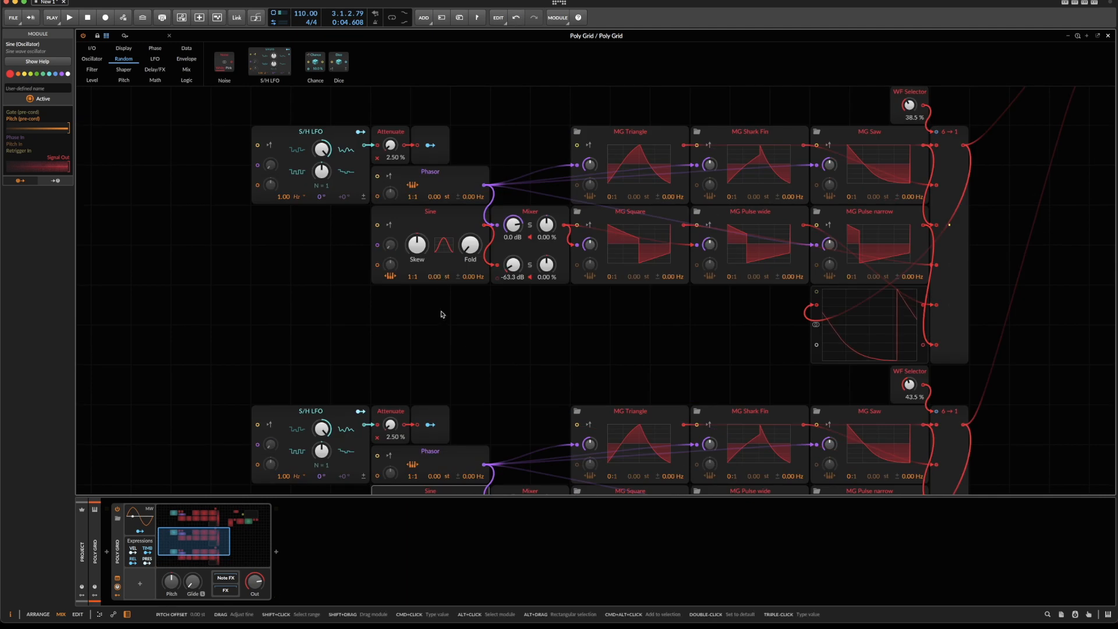
{"action": "scroll", "coordinate": [440, 303], "scroll_direction": "down", "scroll_amount": 4}
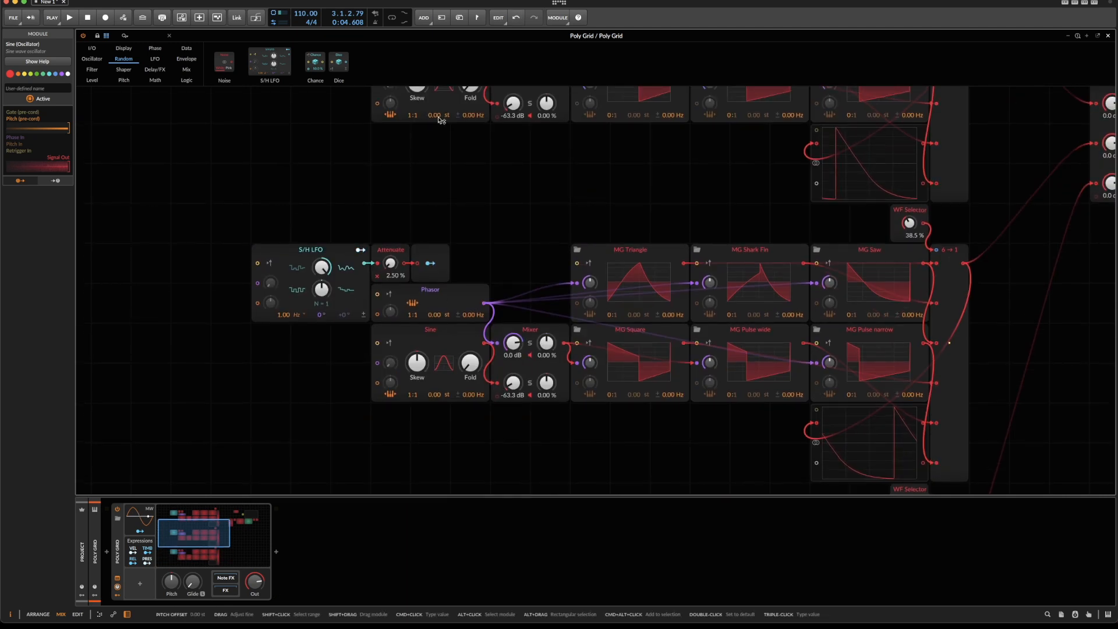
Set the pitch offset of the middle oscillator's Phasor module to 0.02 st.
{"action": "scroll", "coordinate": [415, 190], "scroll_direction": "up", "scroll_amount": 2}
{"action": "scroll", "coordinate": [416, 191], "scroll_direction": "down", "scroll_amount": 3}
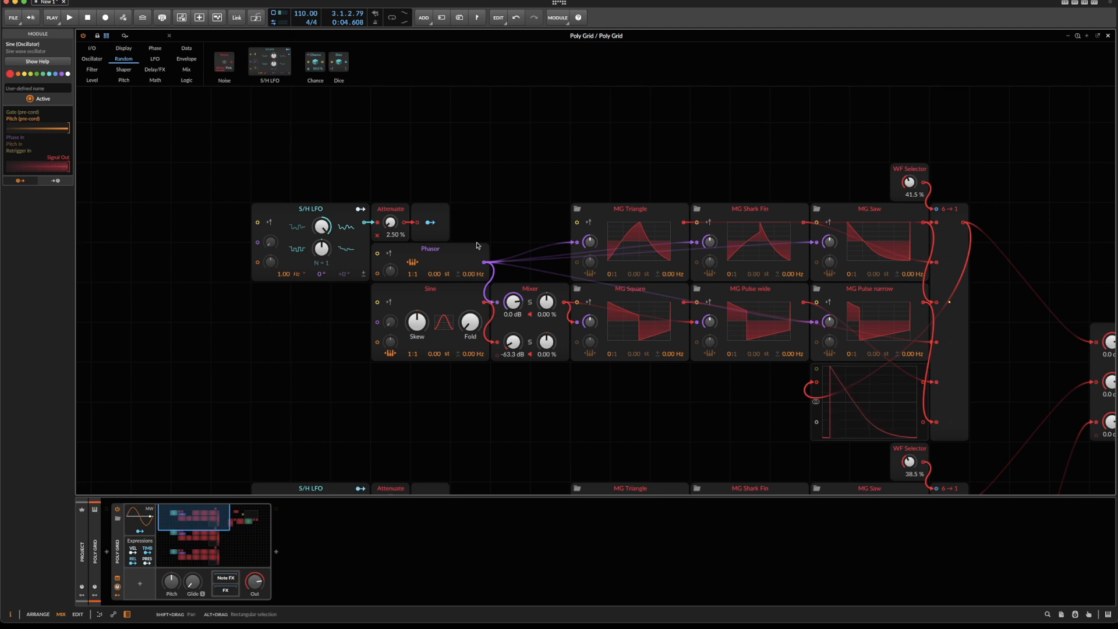
{"action": "left_click_drag", "start_coordinate": [438, 275], "coordinate": [439, 275]}
{"action": "scroll", "coordinate": [439, 282], "scroll_direction": "down", "scroll_amount": 5}
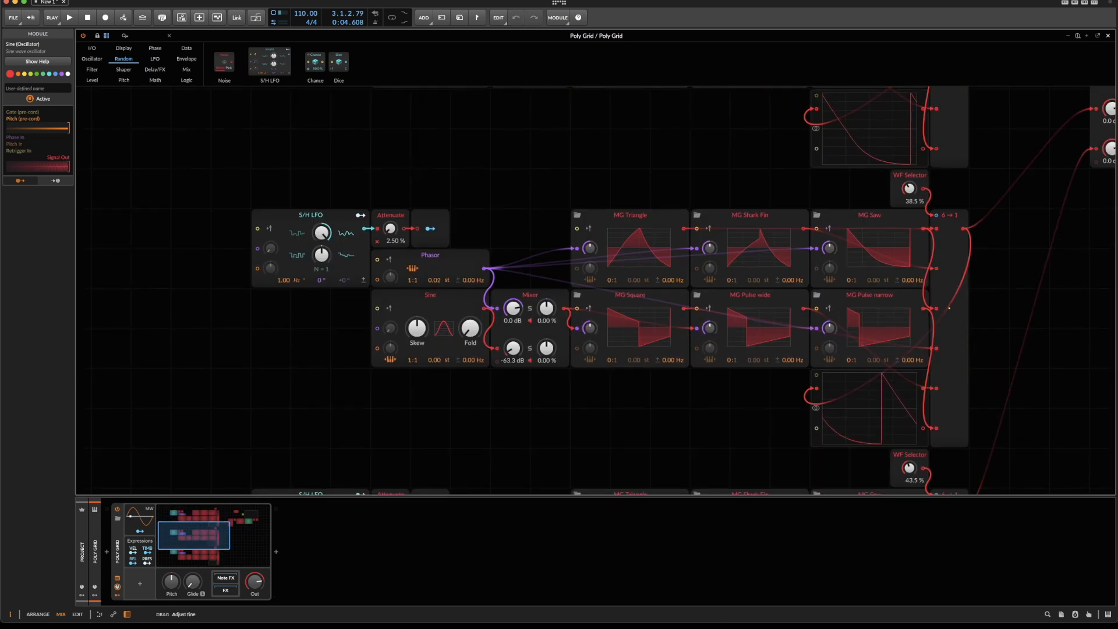
Leave the bottom oscillator's Sine pitch offset at 0.00 st and set its Phasor pitch offset to -0.02 st.
{"action": "scroll", "coordinate": [443, 284], "scroll_direction": "down", "scroll_amount": 3}
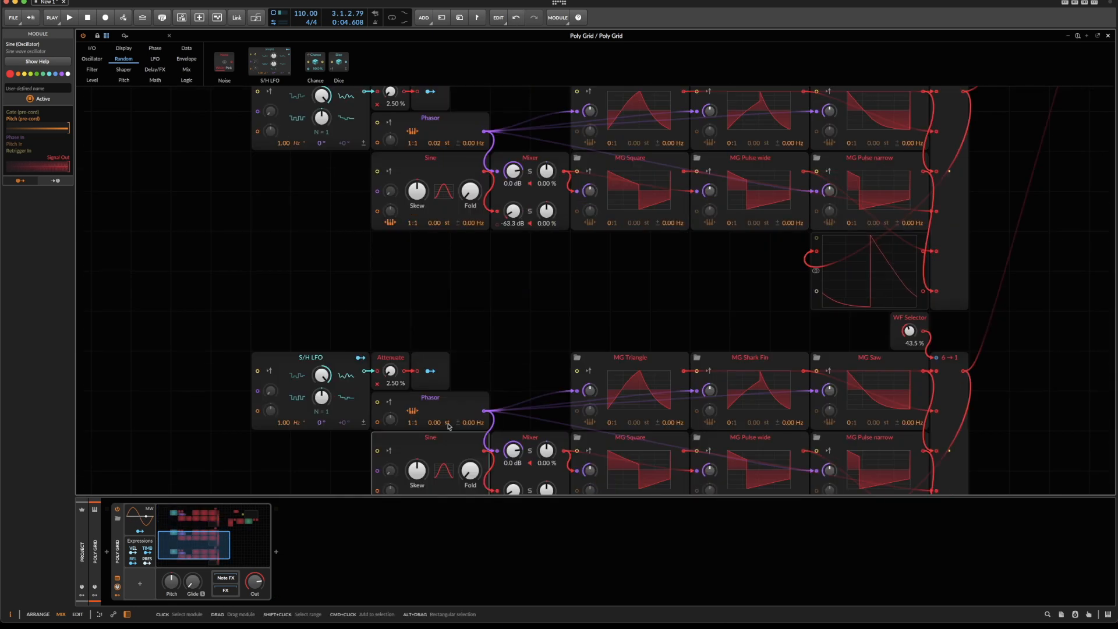
{"action": "scroll", "coordinate": [447, 421], "scroll_direction": "down", "scroll_amount": 2}
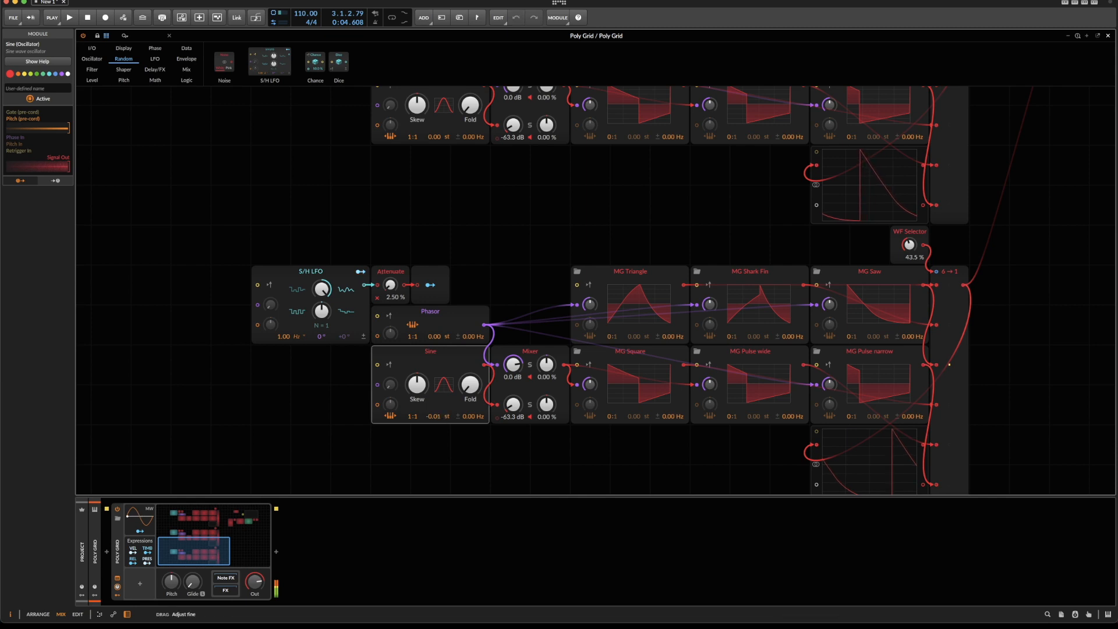
{"action": "left_click_drag", "start_coordinate": [442, 415], "coordinate": [441, 420]}
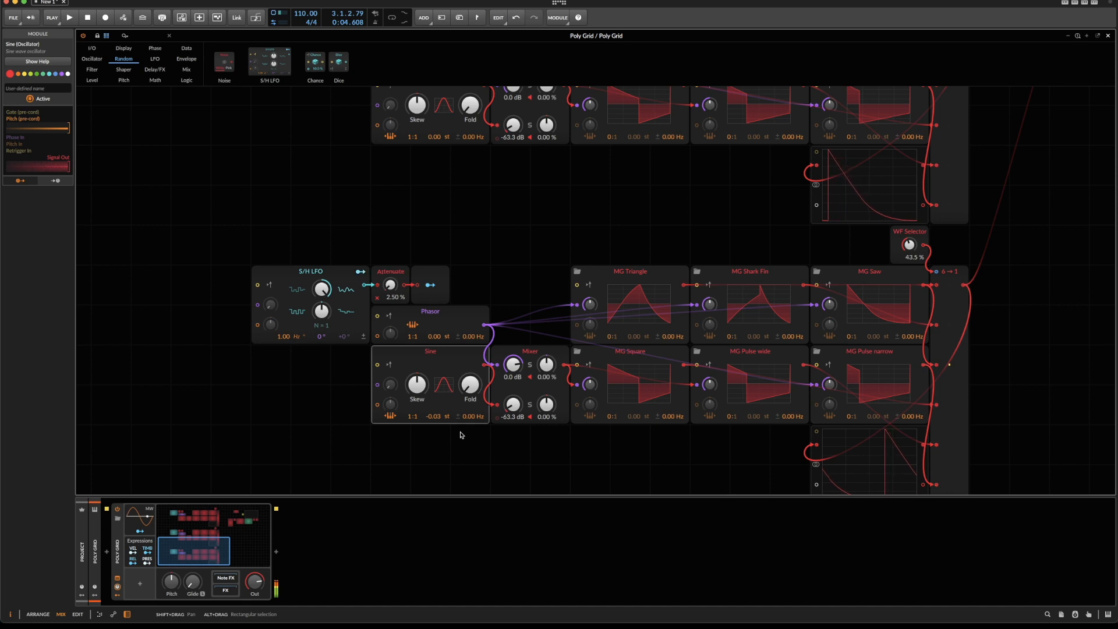
{"action": "double_click", "coordinate": [438, 416]}
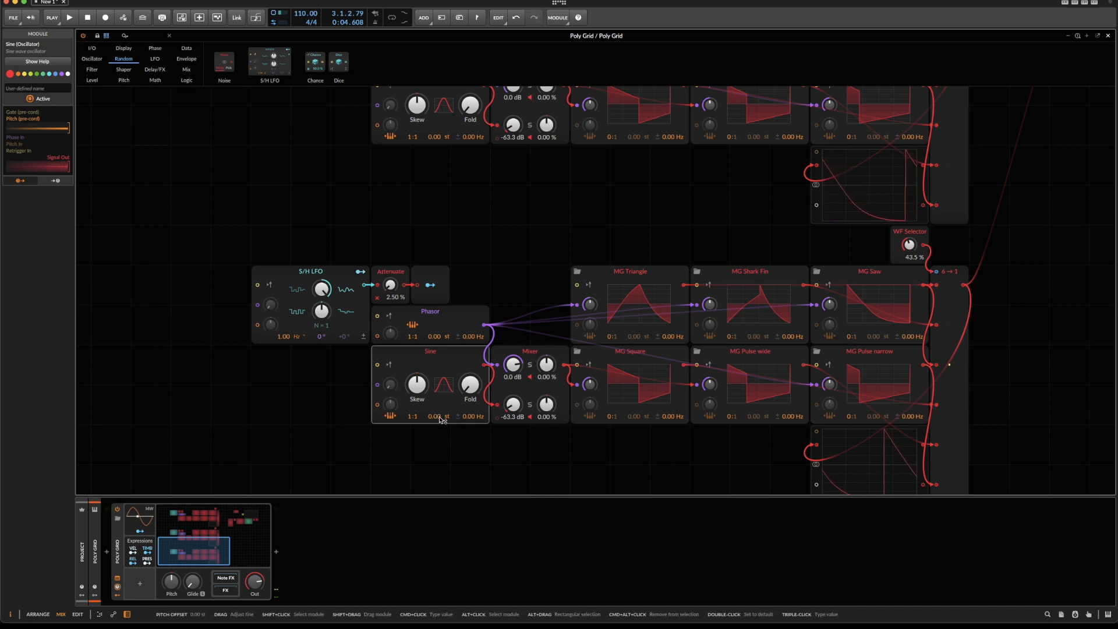
{"action": "left_click_drag", "start_coordinate": [434, 336], "coordinate": [434, 338]}
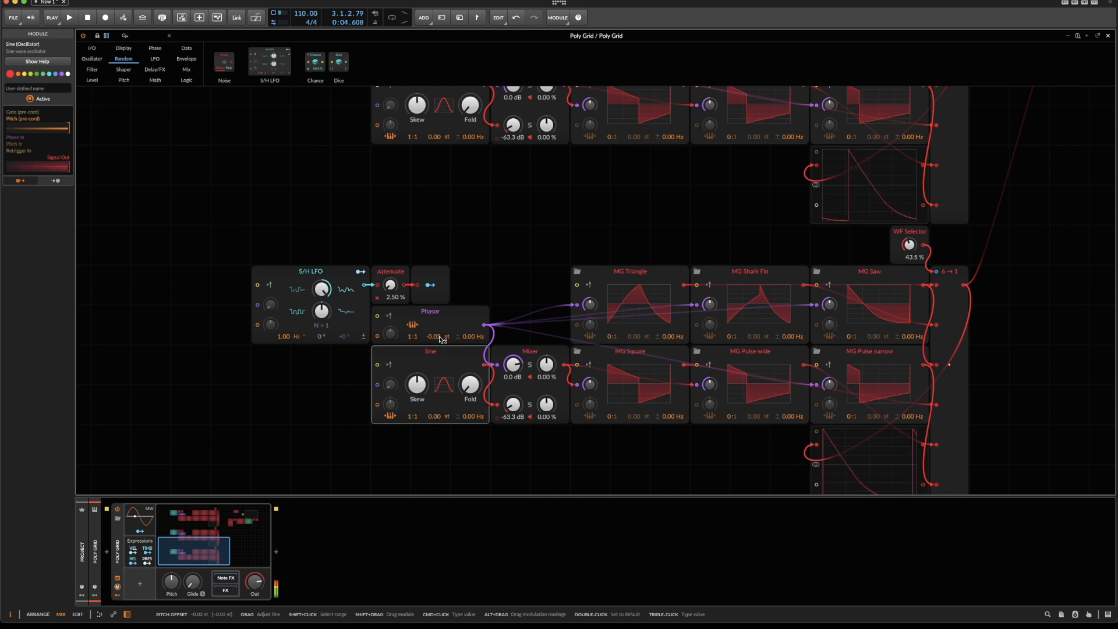
{"action": "scroll", "coordinate": [471, 253], "scroll_direction": "up", "scroll_amount": 5}
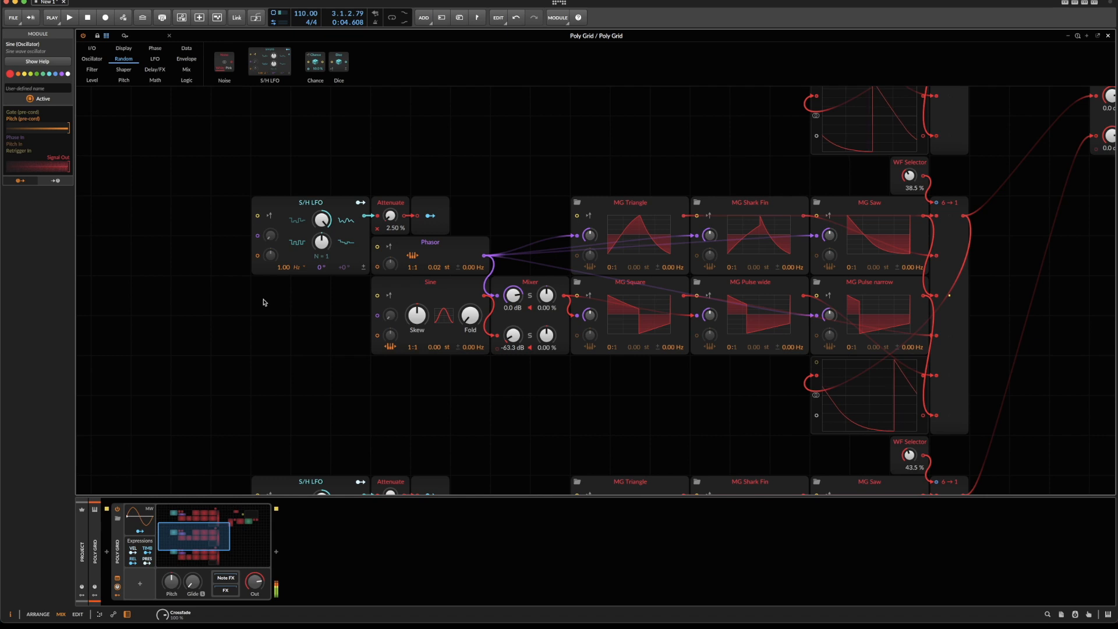
Select the Model 72 track, set the plug-in's filter resonance to 0.0 and close its window.
{"action": "key", "text": "Escape"}
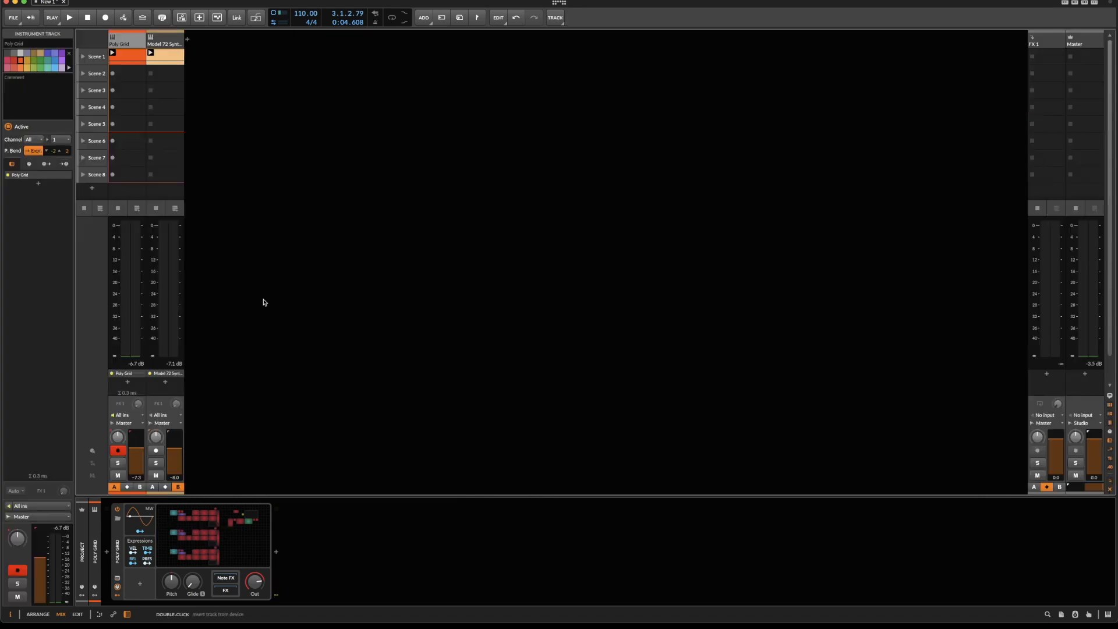
{"action": "left_click", "coordinate": [176, 42]}
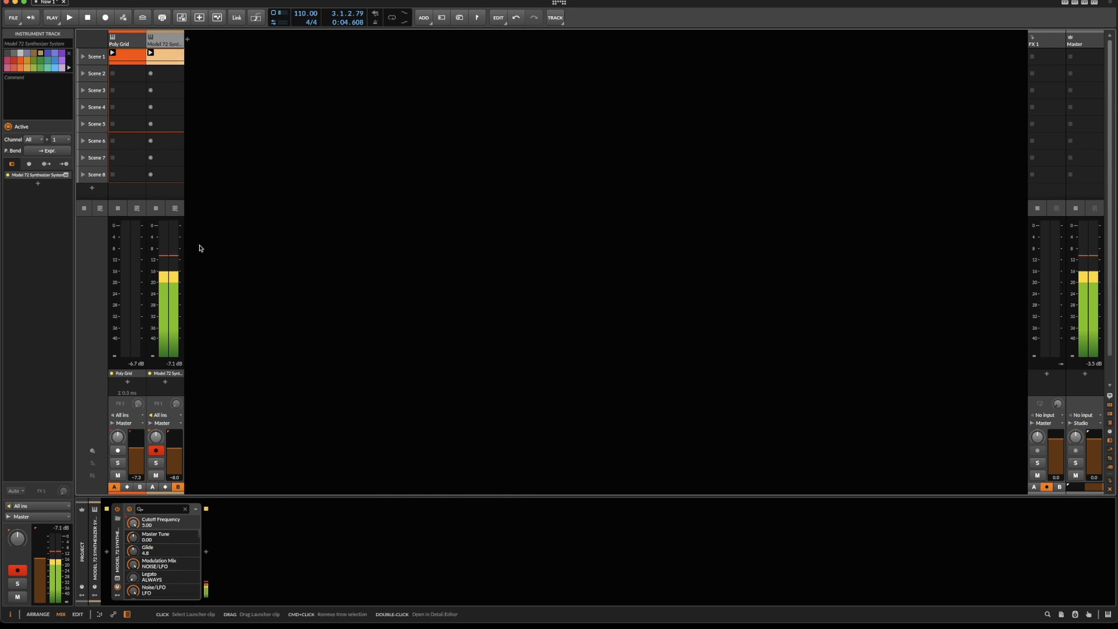
{"action": "left_click", "coordinate": [118, 585]}
{"action": "left_click", "coordinate": [842, 125]}
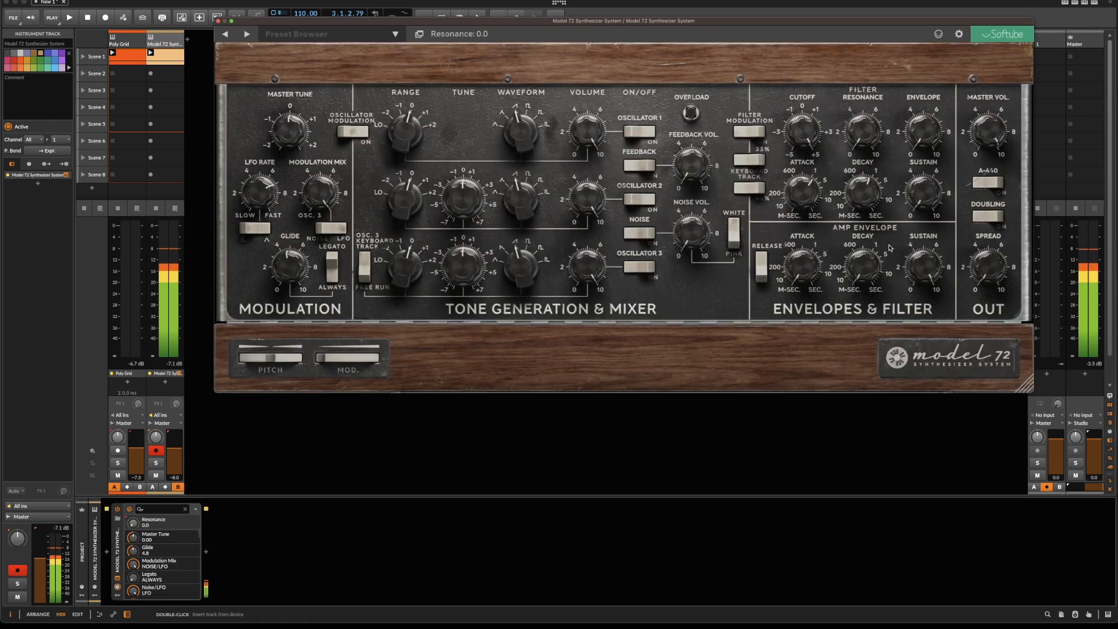
{"action": "left_click", "coordinate": [218, 21]}
Compare the Poly Grid track against the Model 72 track and lower the Poly Grid track's volume.
{"action": "left_click", "coordinate": [128, 42]}
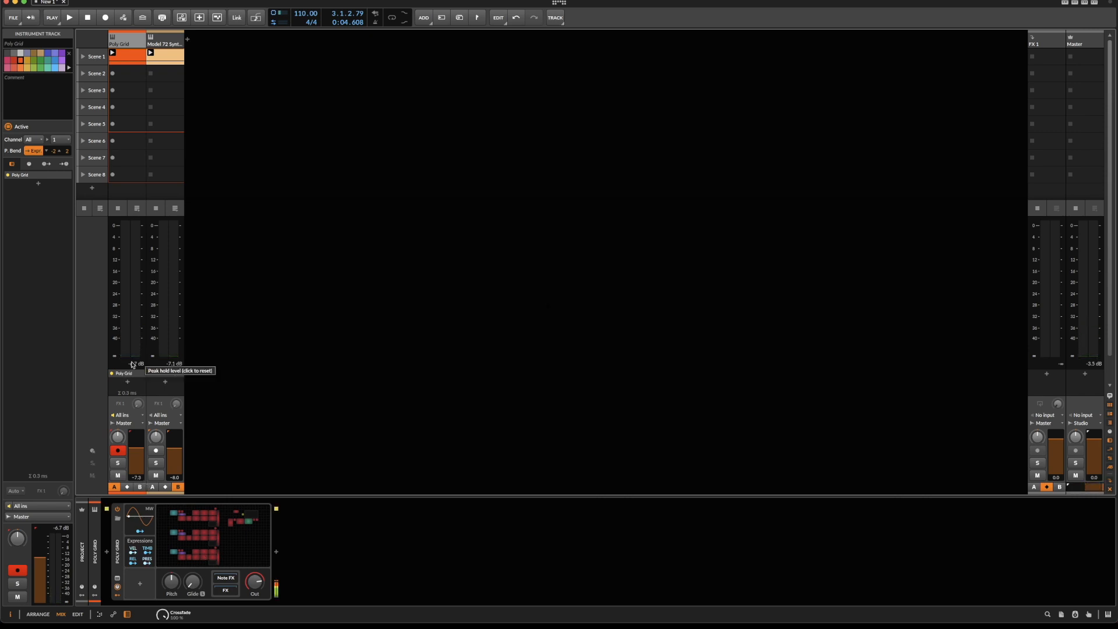
{"action": "left_click", "coordinate": [154, 49]}
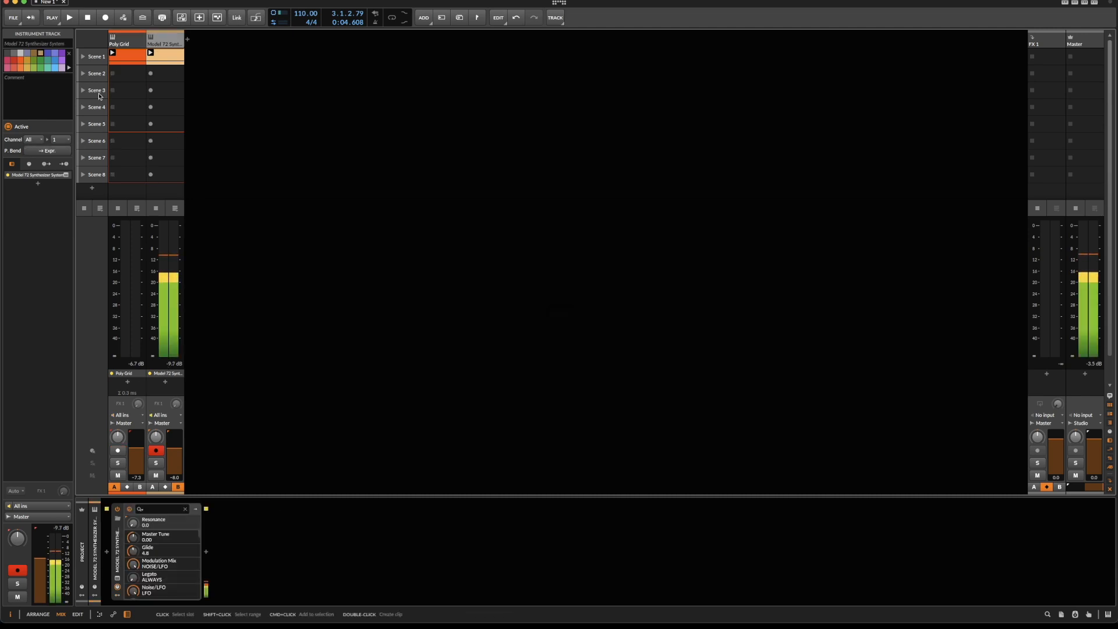
{"action": "left_click", "coordinate": [125, 43]}
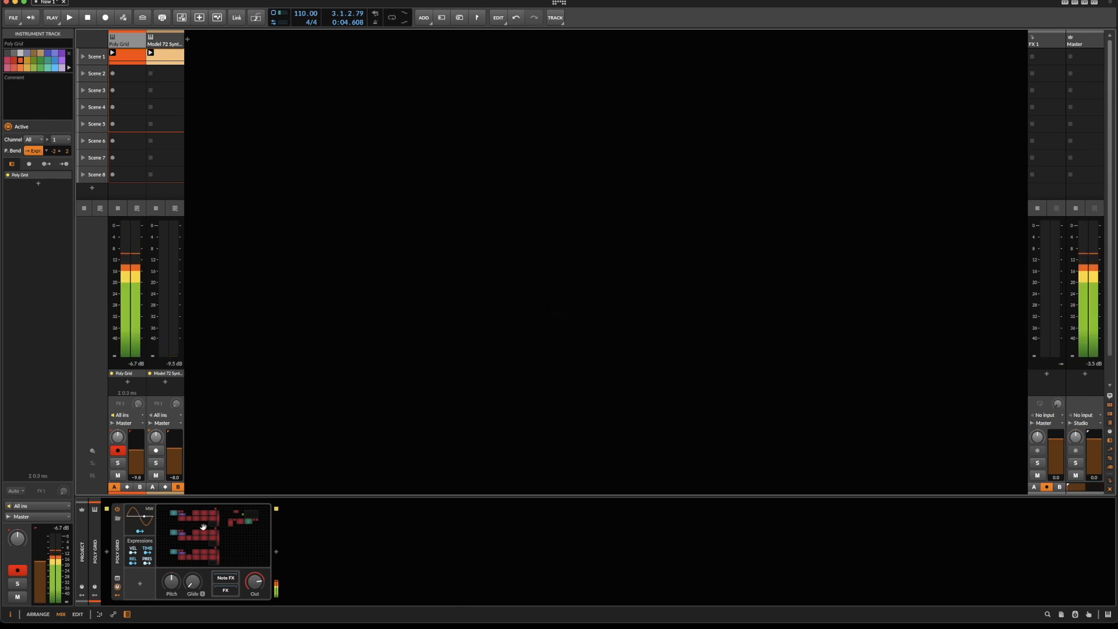
Open the Poly Grid patch and review the filter section and the three oscillator groups in an overview.
{"action": "left_click", "coordinate": [223, 549]}
{"action": "scroll", "coordinate": [648, 288], "scroll_direction": "up", "scroll_amount": 2}
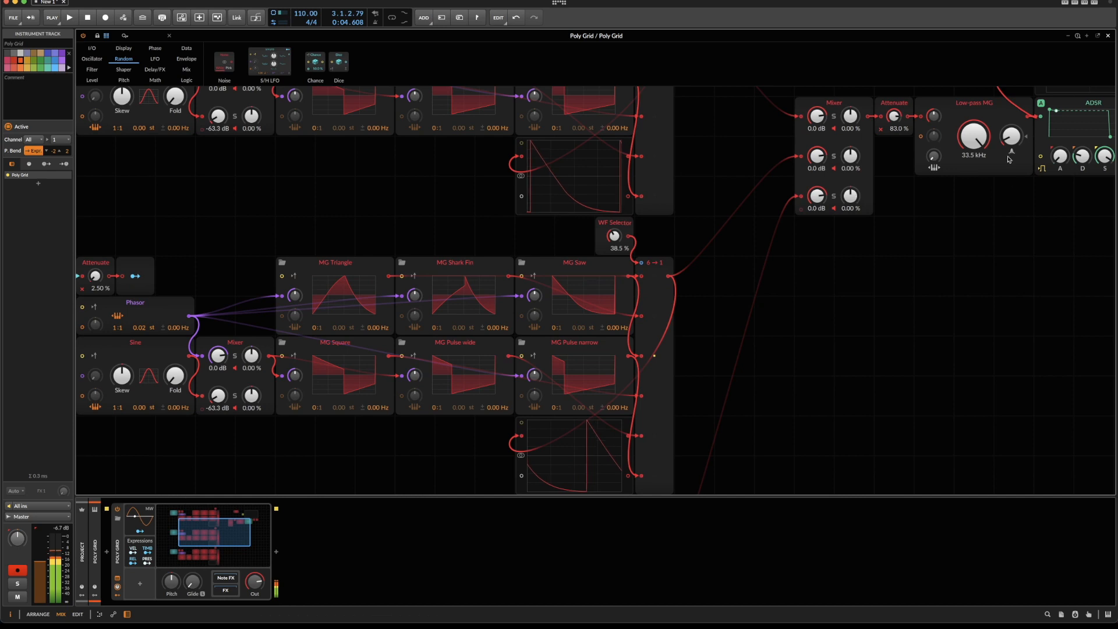
{"action": "scroll", "coordinate": [207, 418], "scroll_direction": "down", "scroll_amount": 4}
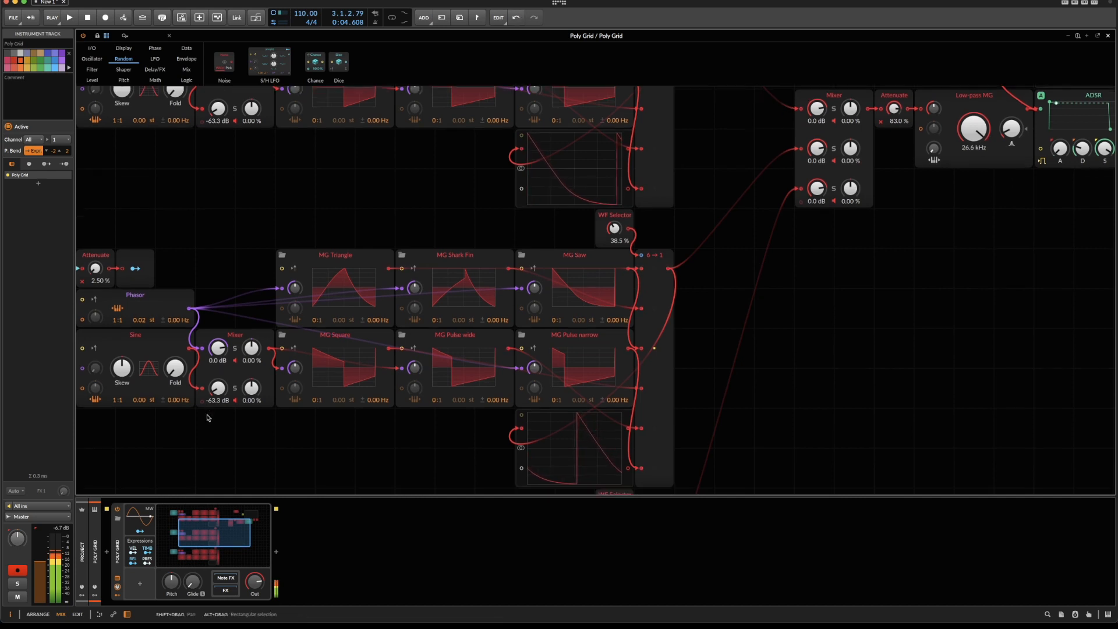
{"action": "scroll", "coordinate": [207, 417], "scroll_direction": "down", "scroll_amount": 1}
{"action": "scroll", "coordinate": [206, 417], "scroll_direction": "left", "scroll_amount": 4}
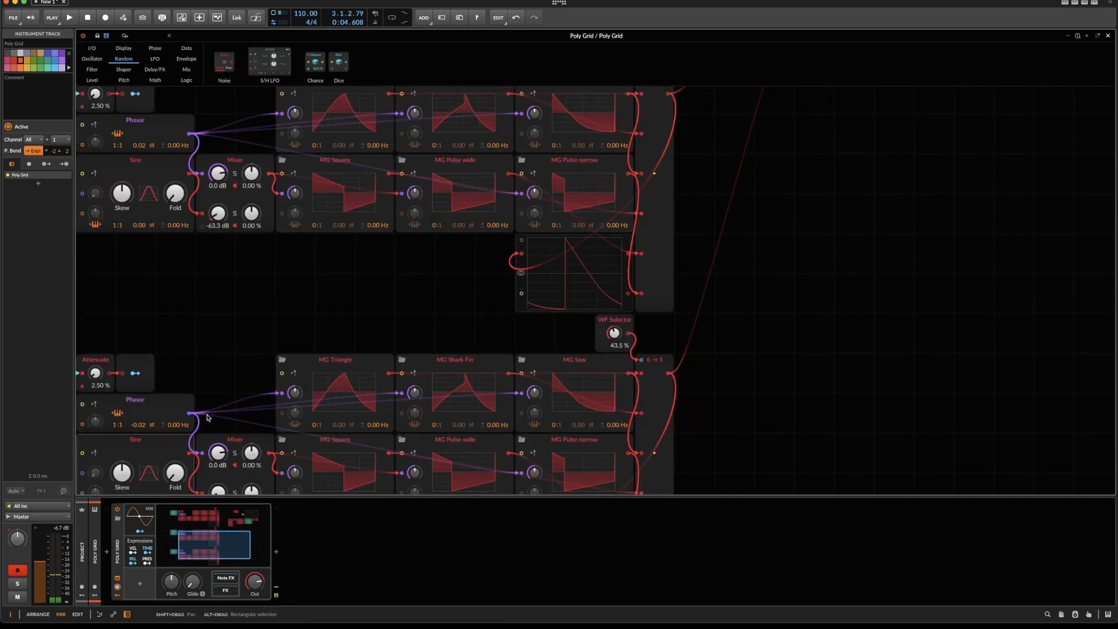
{"action": "scroll", "coordinate": [207, 417], "scroll_direction": "left", "scroll_amount": 1}
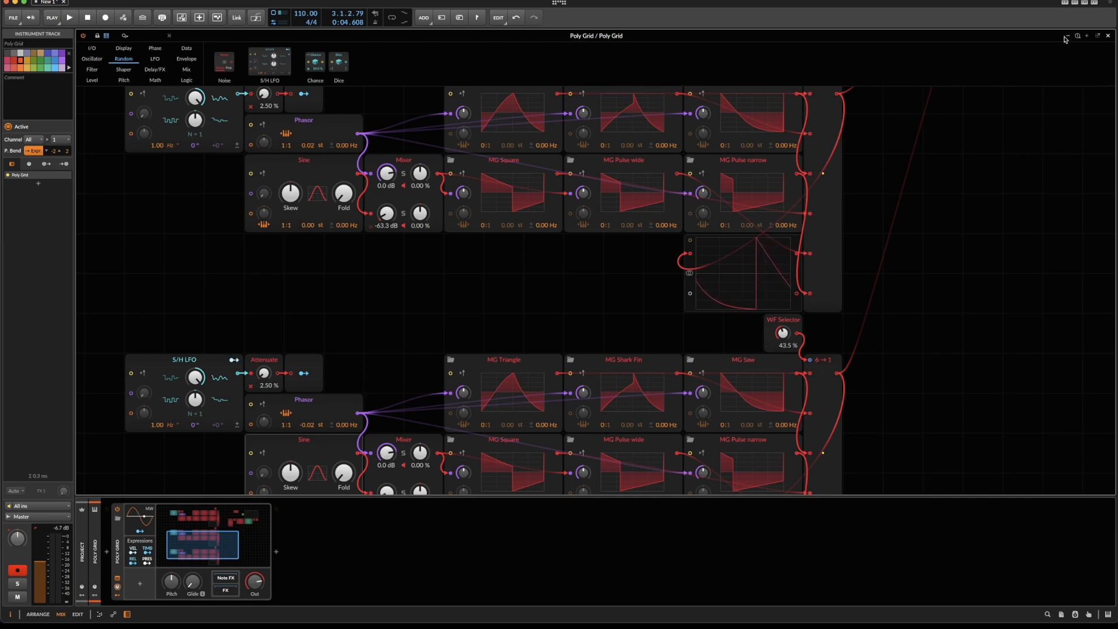
{"action": "left_click", "coordinate": [1077, 36]}
{"action": "scroll", "coordinate": [855, 374], "scroll_direction": "left", "scroll_amount": 5}
{"action": "scroll", "coordinate": [855, 375], "scroll_direction": "right", "scroll_amount": 10}
{"action": "scroll", "coordinate": [853, 374], "scroll_direction": "down", "scroll_amount": 2}
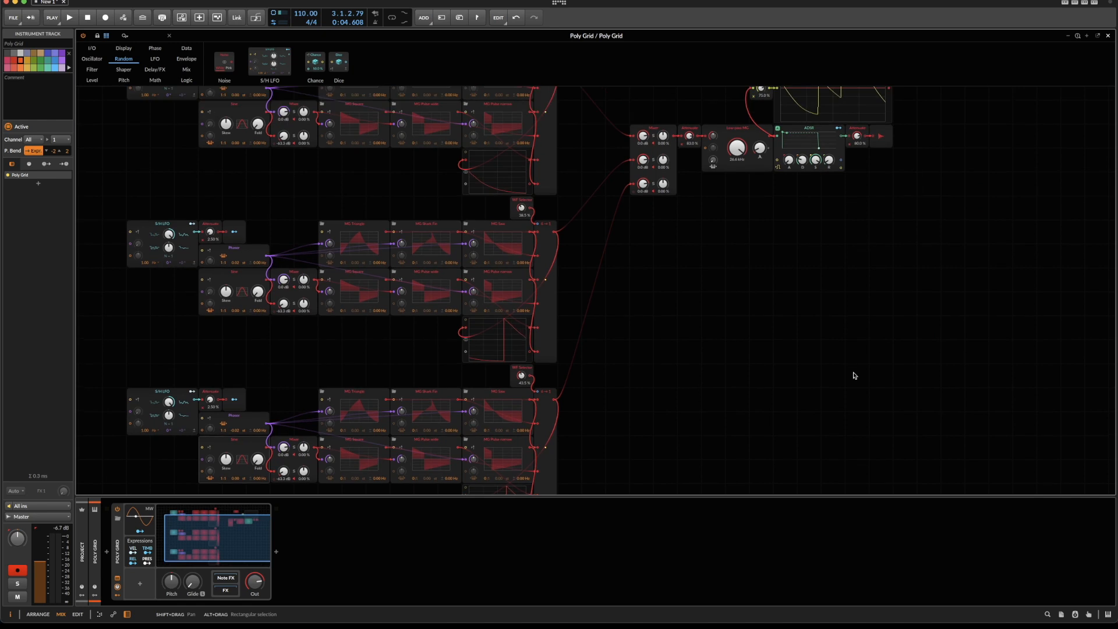
Insert an ADSR envelope module and place it directly below the Low-pass MG filter.
{"action": "left_click_drag", "start_coordinate": [734, 200], "coordinate": [734, 265]}
{"action": "right_click", "coordinate": [733, 265]}
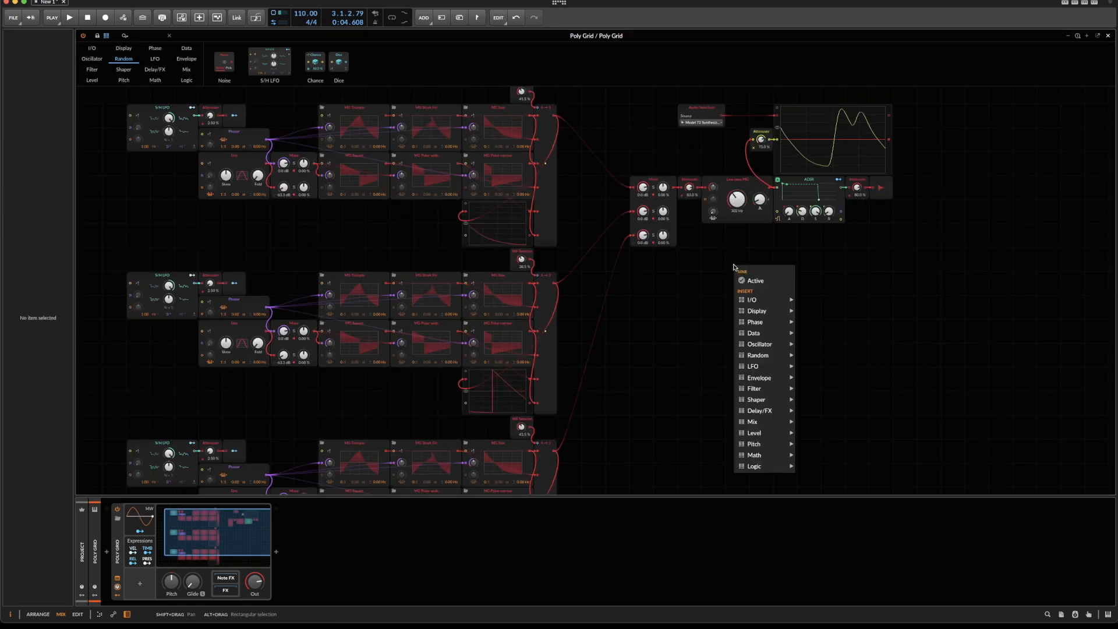
{"action": "mouse_move", "coordinate": [781, 378]}
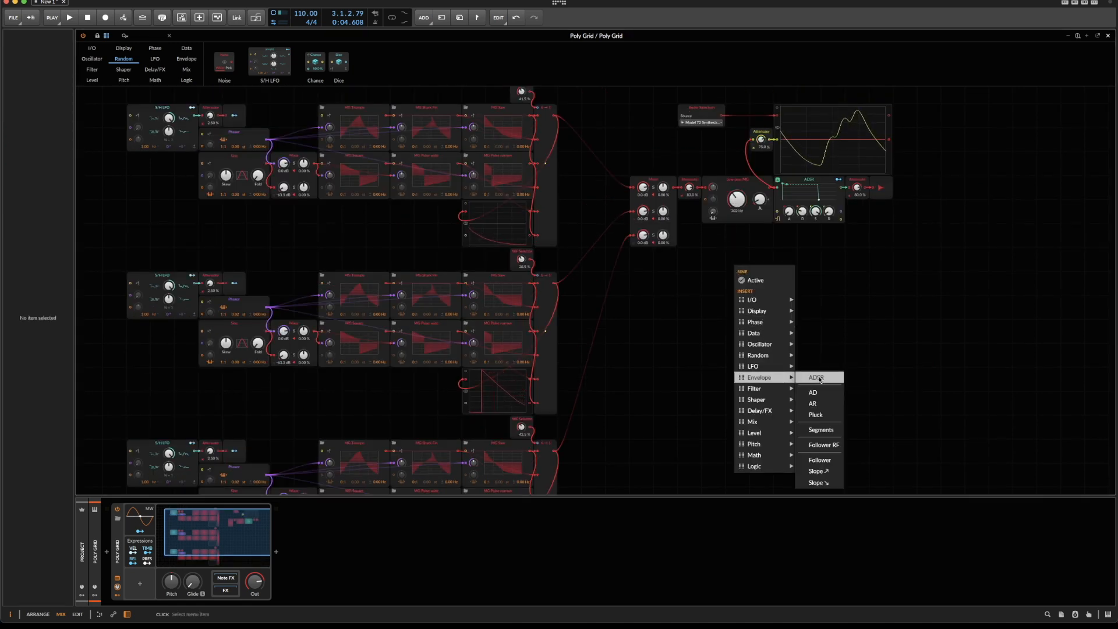
{"action": "left_click", "coordinate": [819, 378]}
{"action": "left_click_drag", "start_coordinate": [791, 250], "coordinate": [697, 274]}
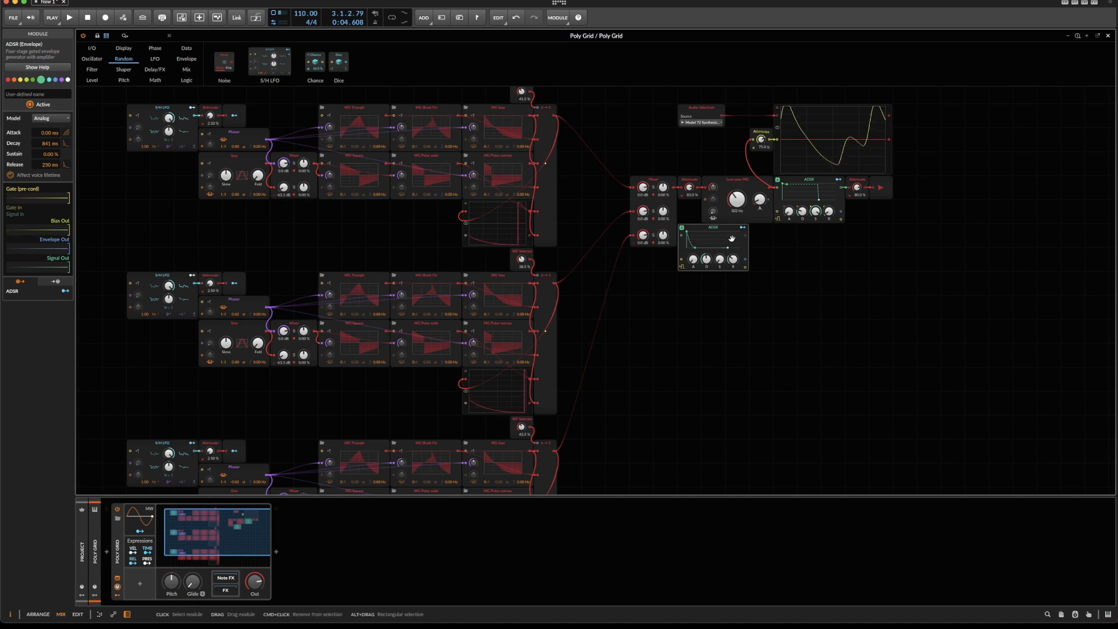
Route the new ADSR's Envelope Out to the Low-pass MG's cutoff modulation and lower the filter cutoff to about 175 Hz.
{"action": "left_click_drag", "start_coordinate": [743, 232], "coordinate": [706, 201]}
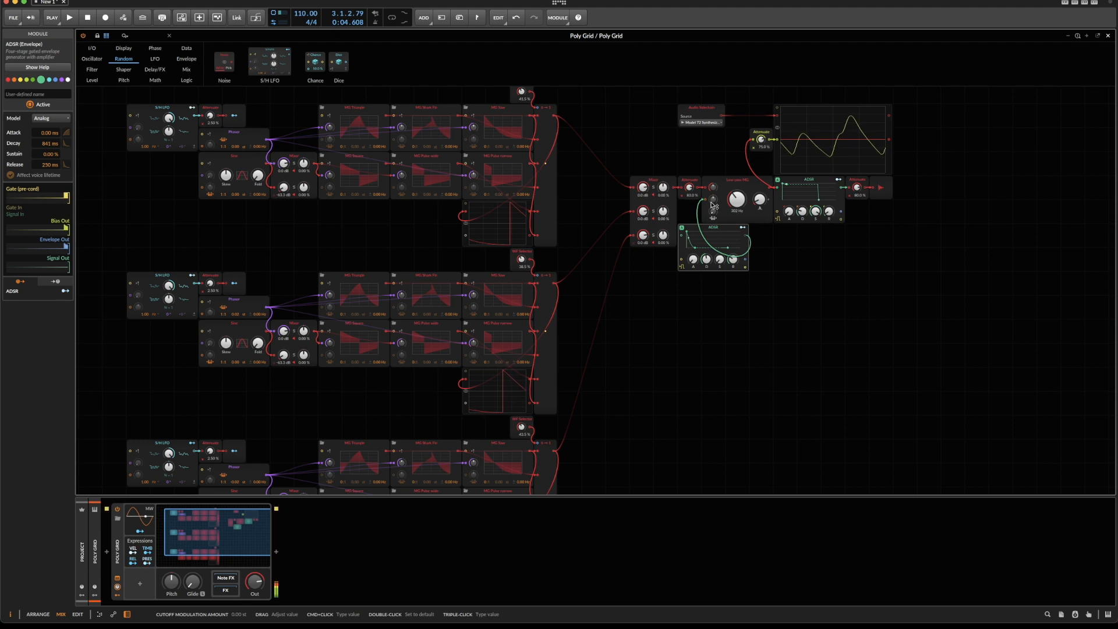
{"action": "left_click_drag", "start_coordinate": [712, 199], "coordinate": [713, 197]}
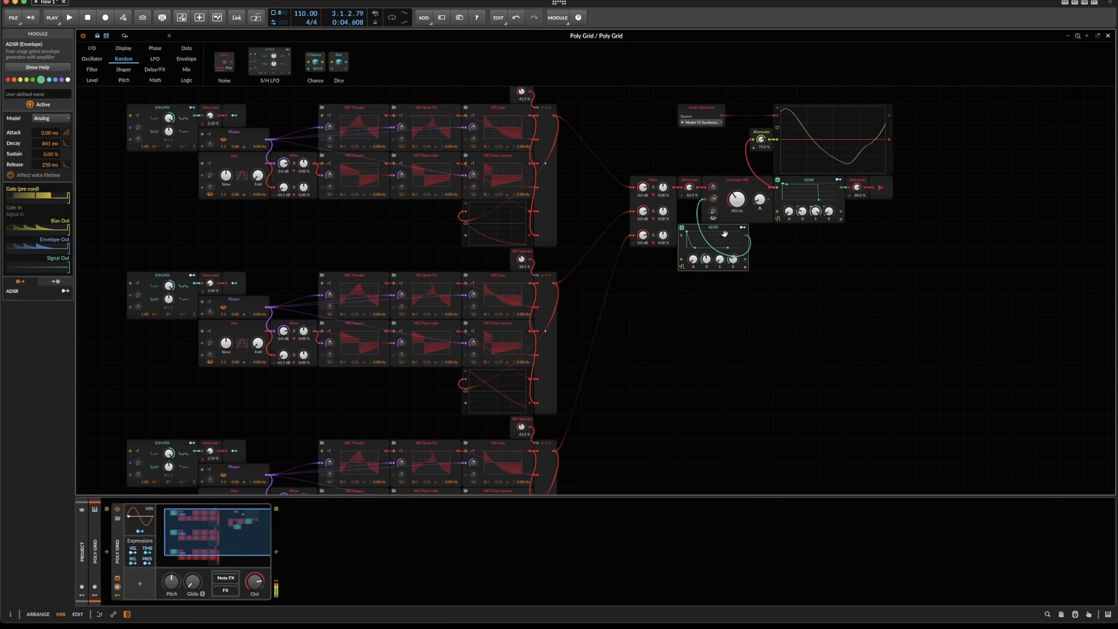
{"action": "left_click_drag", "start_coordinate": [745, 261], "coordinate": [789, 216]}
{"action": "left_click_drag", "start_coordinate": [745, 260], "coordinate": [738, 207]}
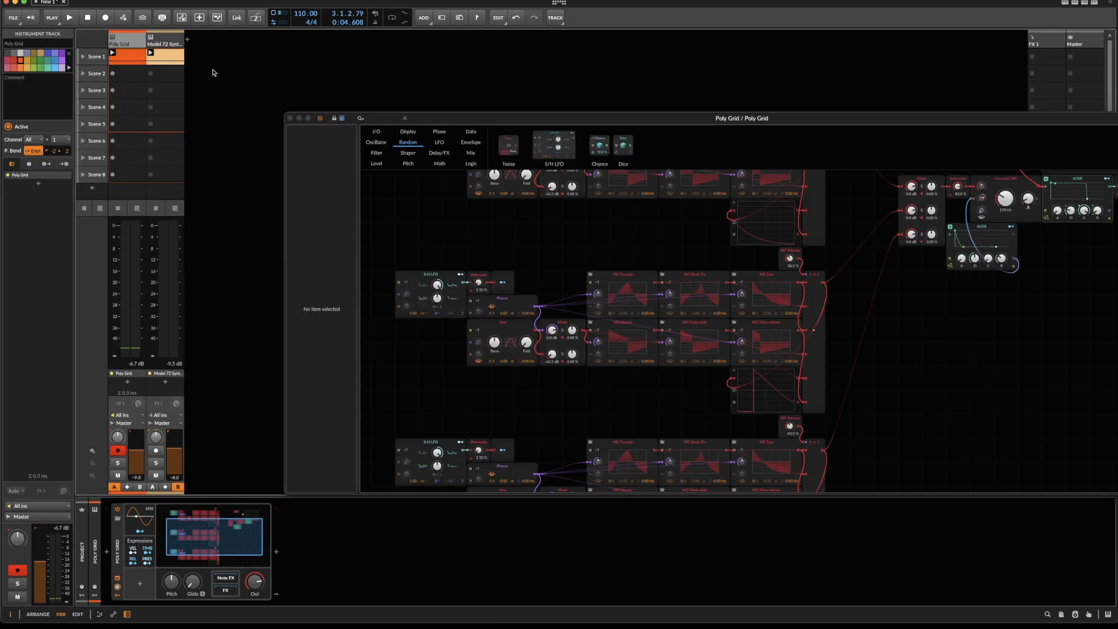
Shape the Model 72 filter with an envelope amount of 3.2, a filter decay of 0.029 s and a cutoff frequency of -0.10.
{"action": "left_click", "coordinate": [166, 40]}
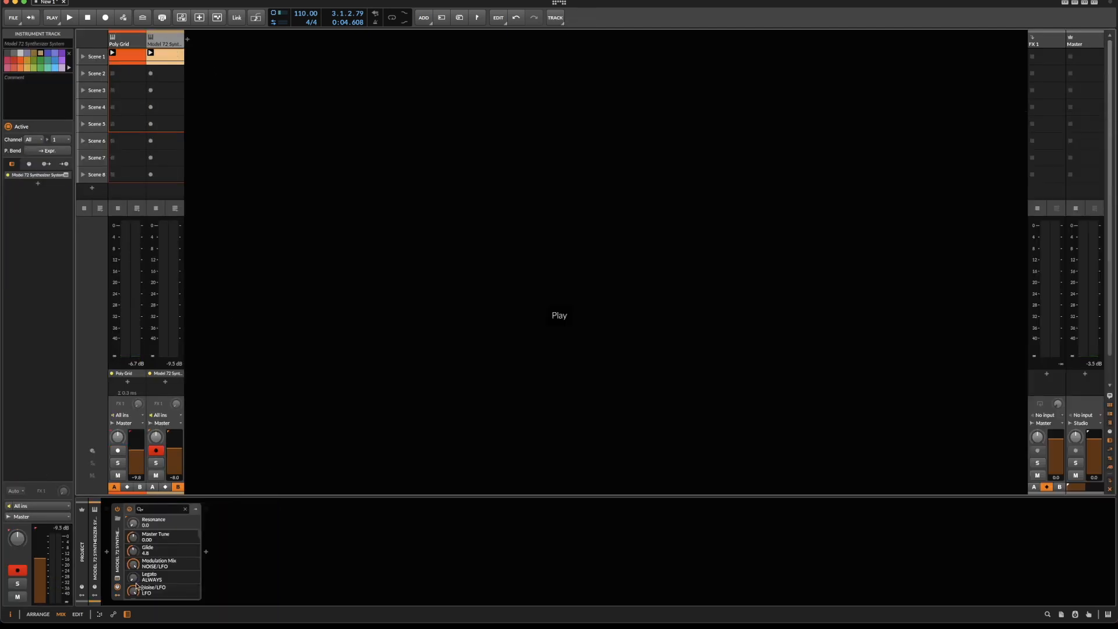
{"action": "left_click", "coordinate": [117, 580]}
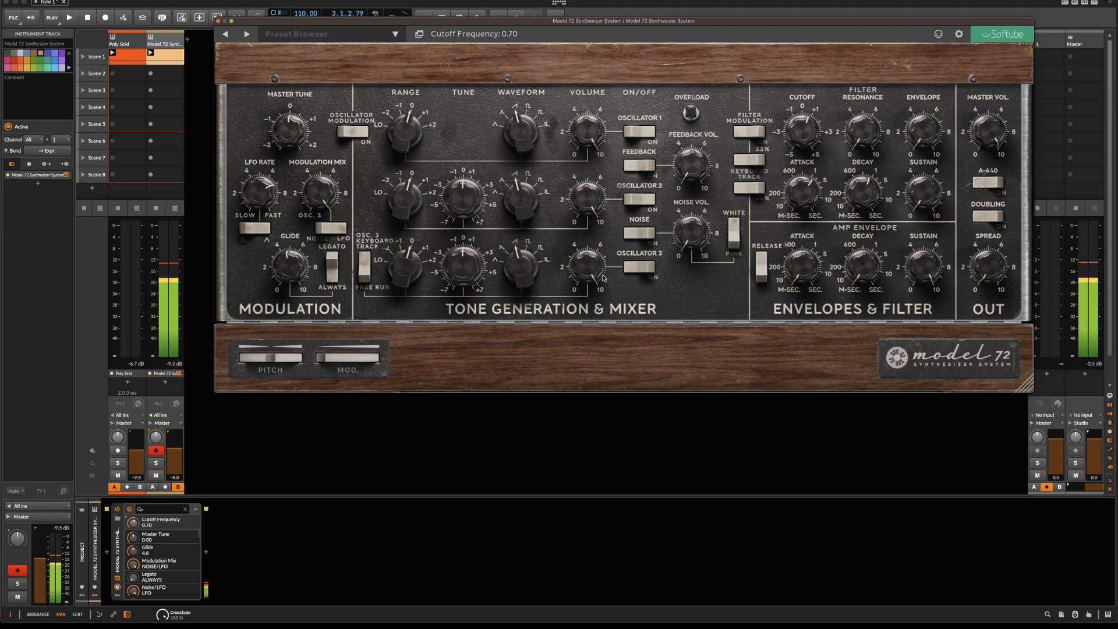
{"action": "left_click_drag", "start_coordinate": [950, 126], "coordinate": [951, 147]}
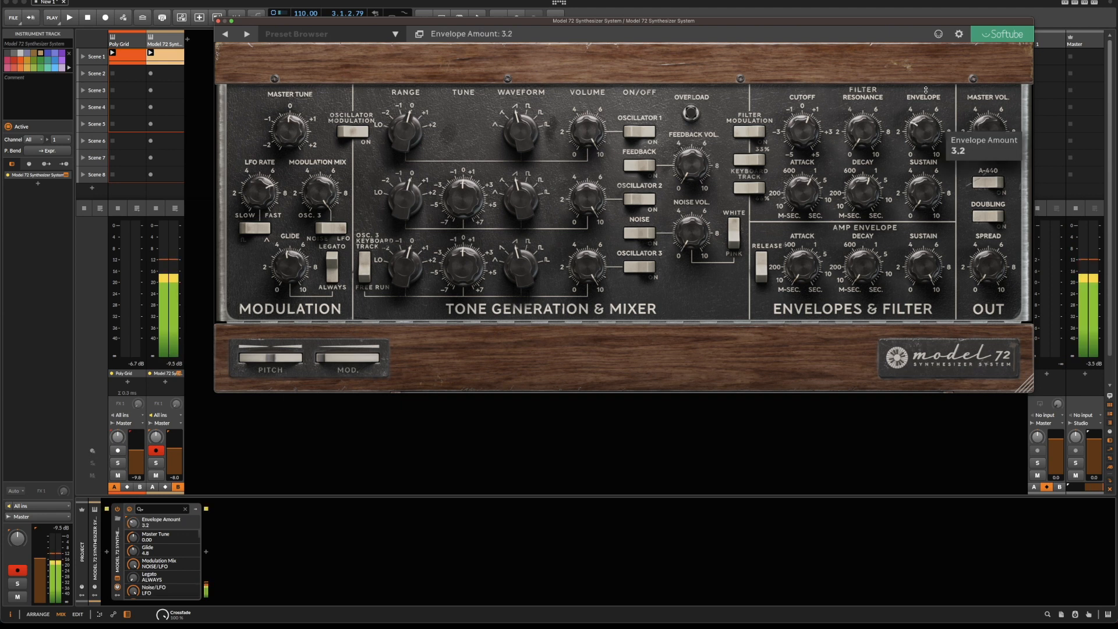
{"action": "left_click_drag", "start_coordinate": [862, 203], "coordinate": [863, 228]}
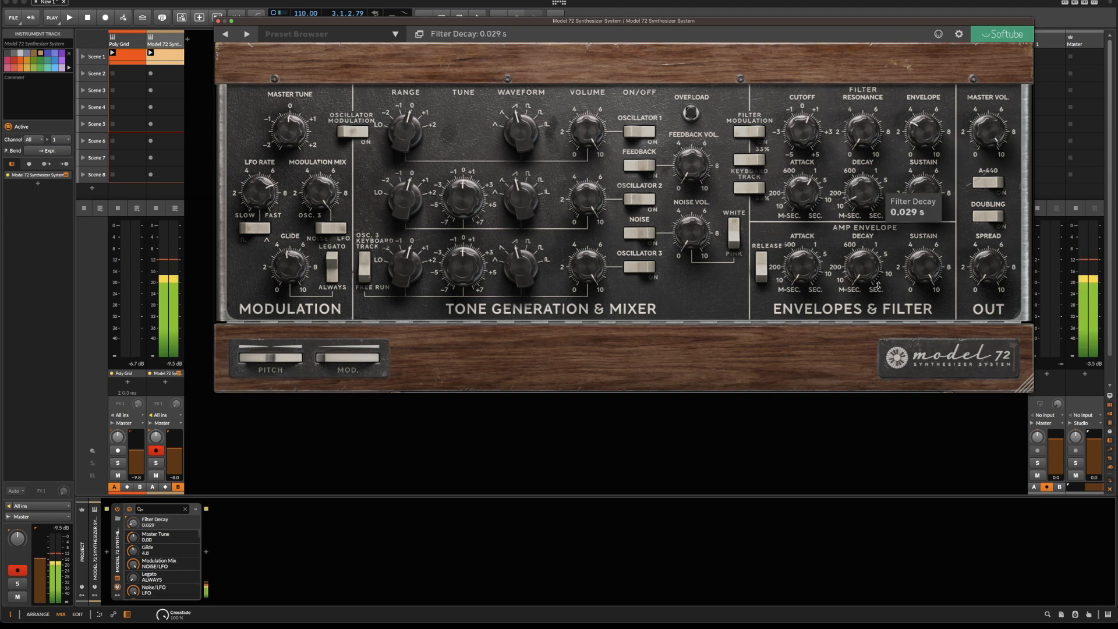
{"action": "left_click_drag", "start_coordinate": [806, 206], "coordinate": [806, 219]}
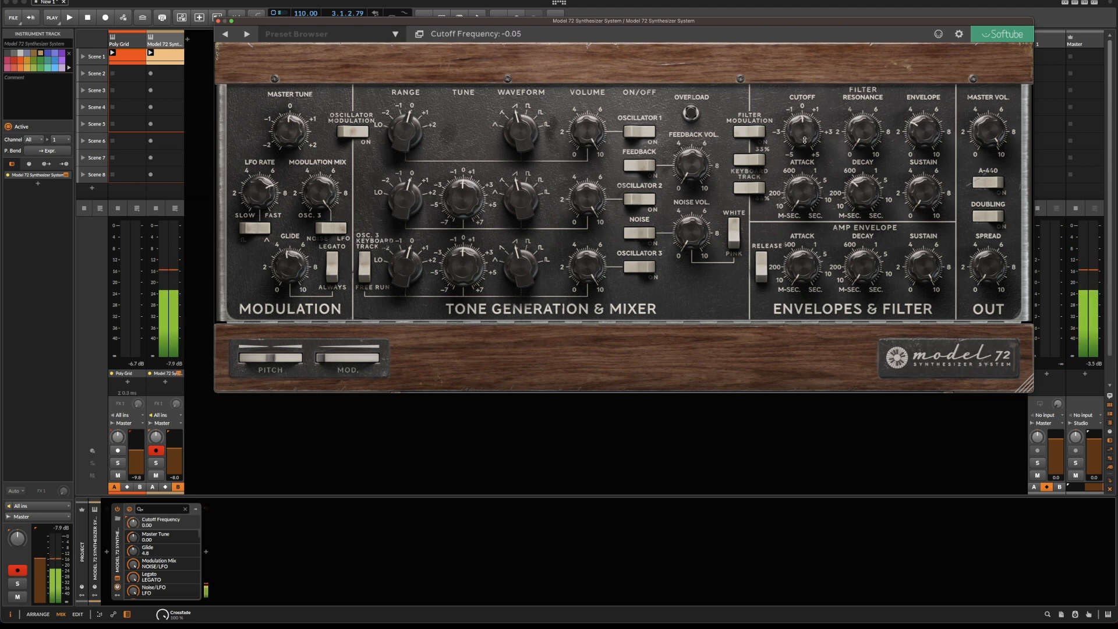
{"action": "left_click_drag", "start_coordinate": [803, 133], "coordinate": [803, 139]}
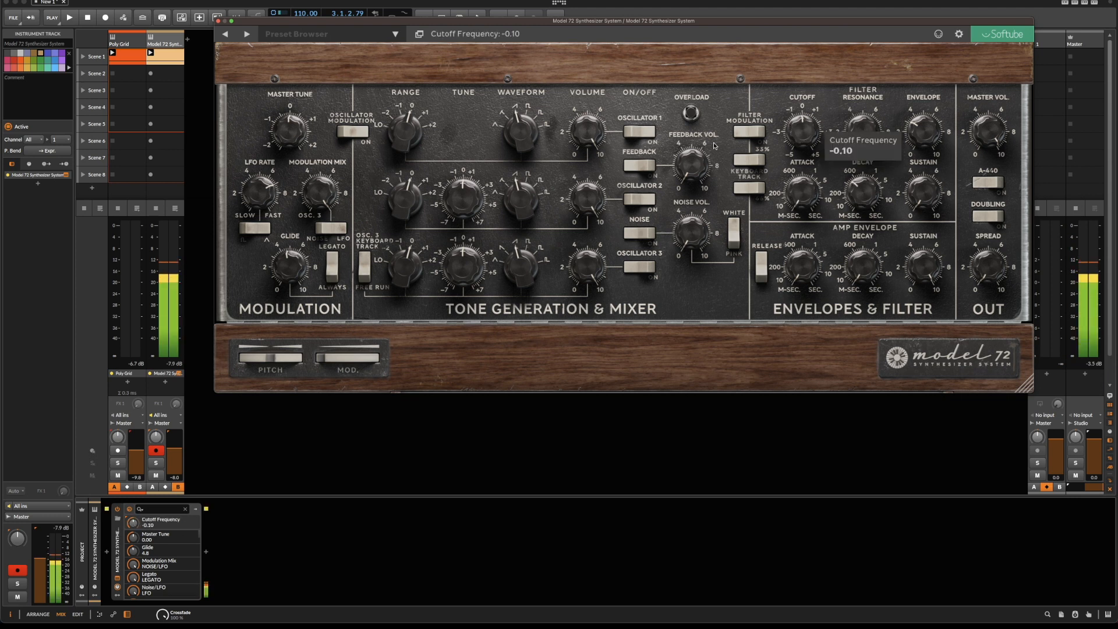
Compare the filter envelope sound of Poly Grid and Model 72 by alternating between the two tracks.
{"action": "left_click", "coordinate": [113, 39]}
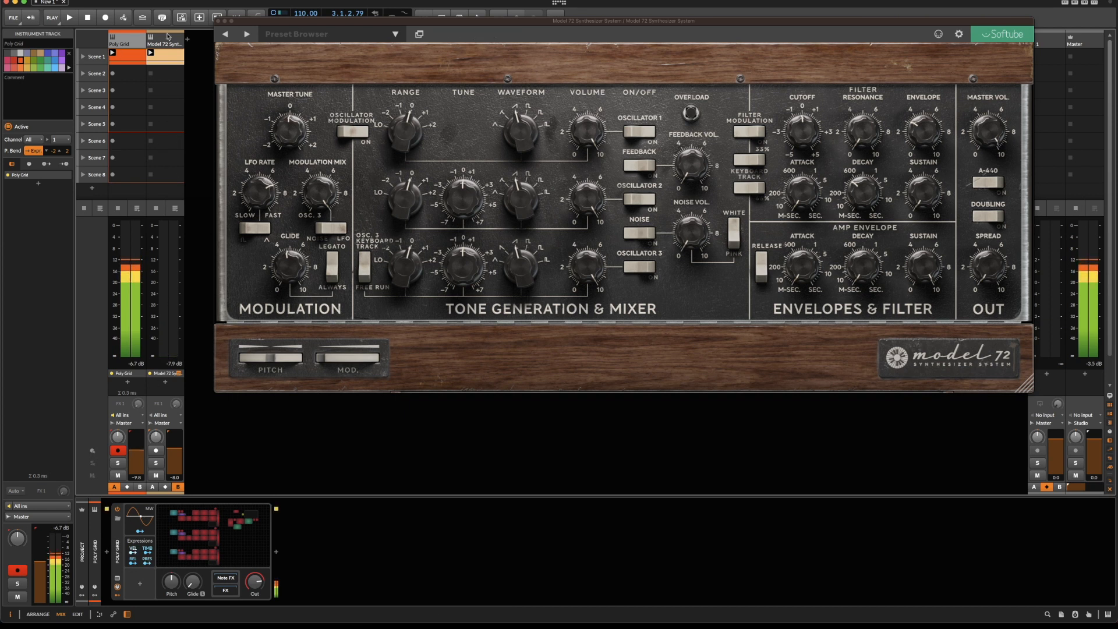
{"action": "left_click", "coordinate": [173, 404]}
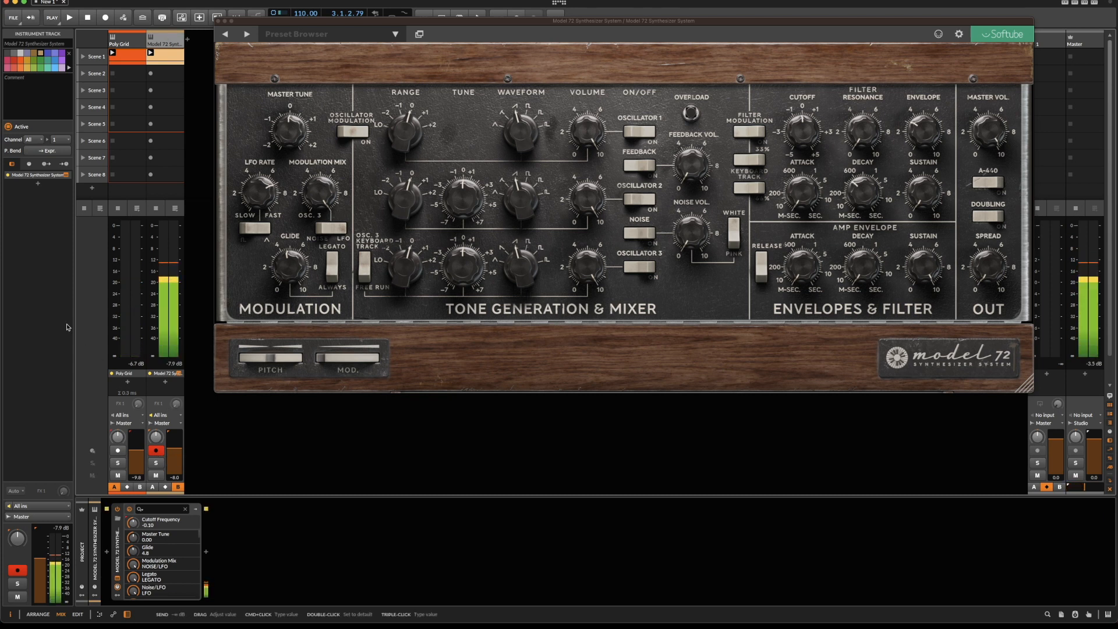
{"action": "left_click", "coordinate": [128, 37]}
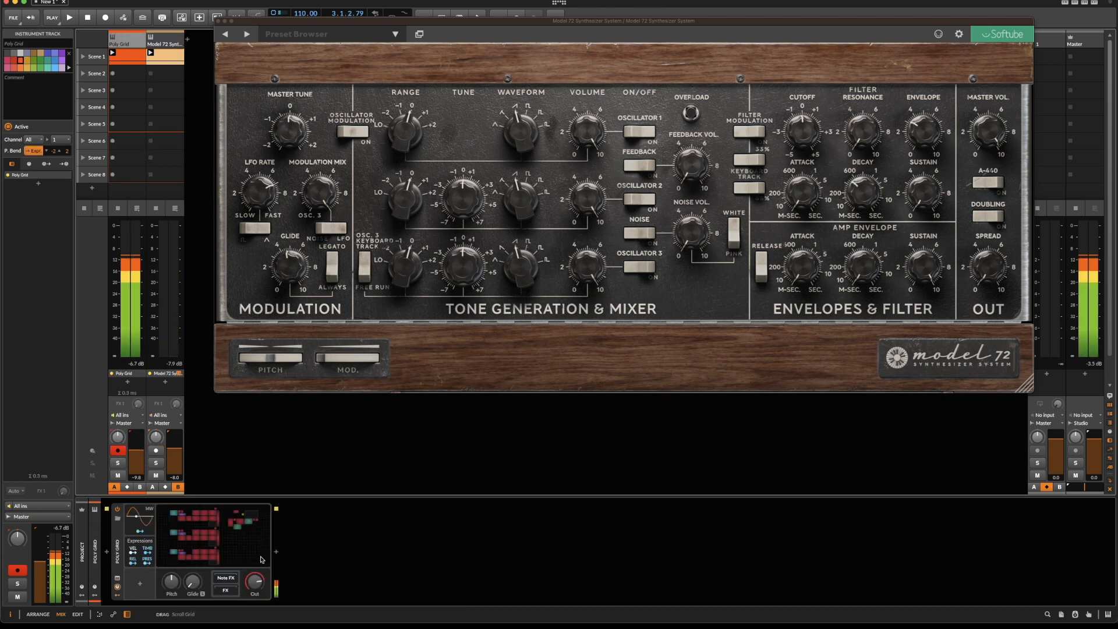
{"action": "left_click", "coordinate": [162, 46]}
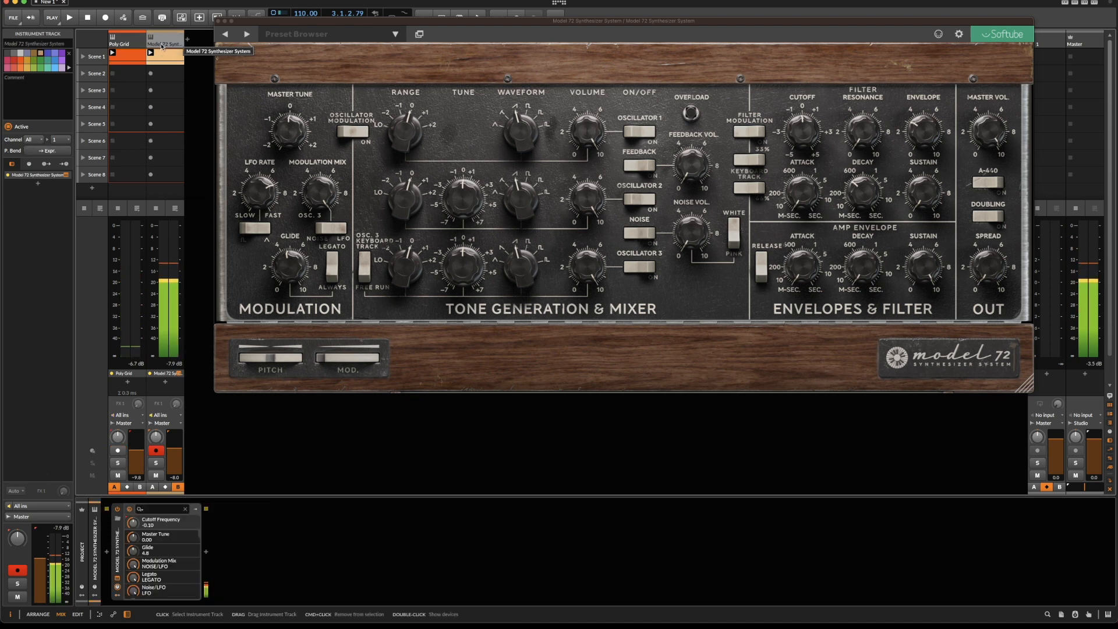
Raise the Poly Grid's glide slightly and set its voice retrigger to Never.
{"action": "left_click", "coordinate": [124, 45]}
{"action": "left_click_drag", "start_coordinate": [192, 582], "coordinate": [192, 576]}
{"action": "left_click", "coordinate": [204, 551]}
{"action": "left_click", "coordinate": [83, 35]}
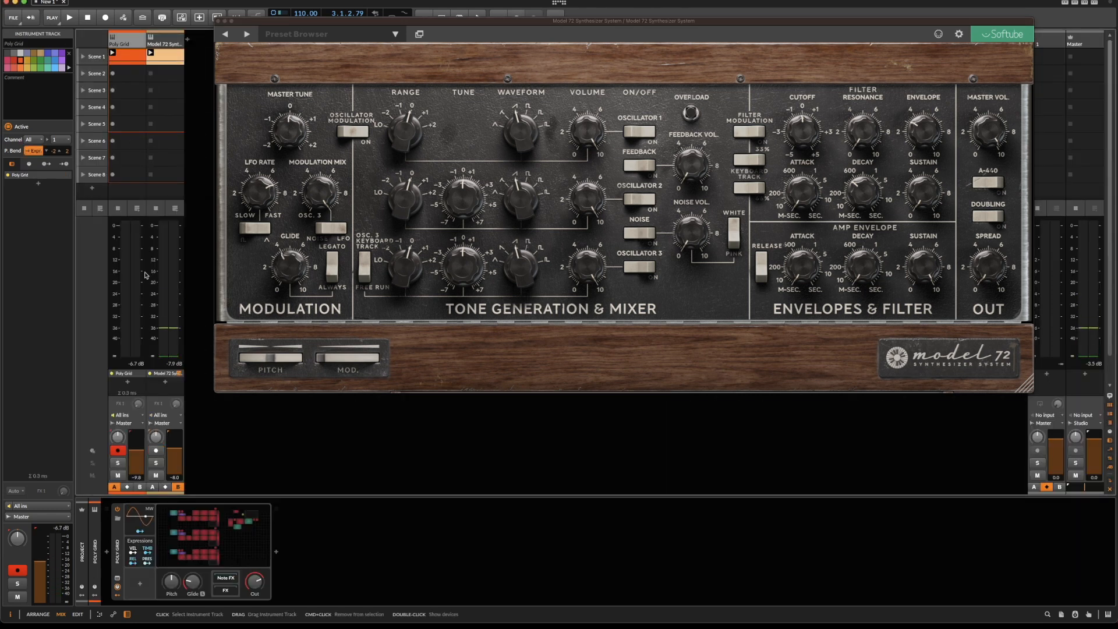
{"action": "left_click", "coordinate": [235, 526]}
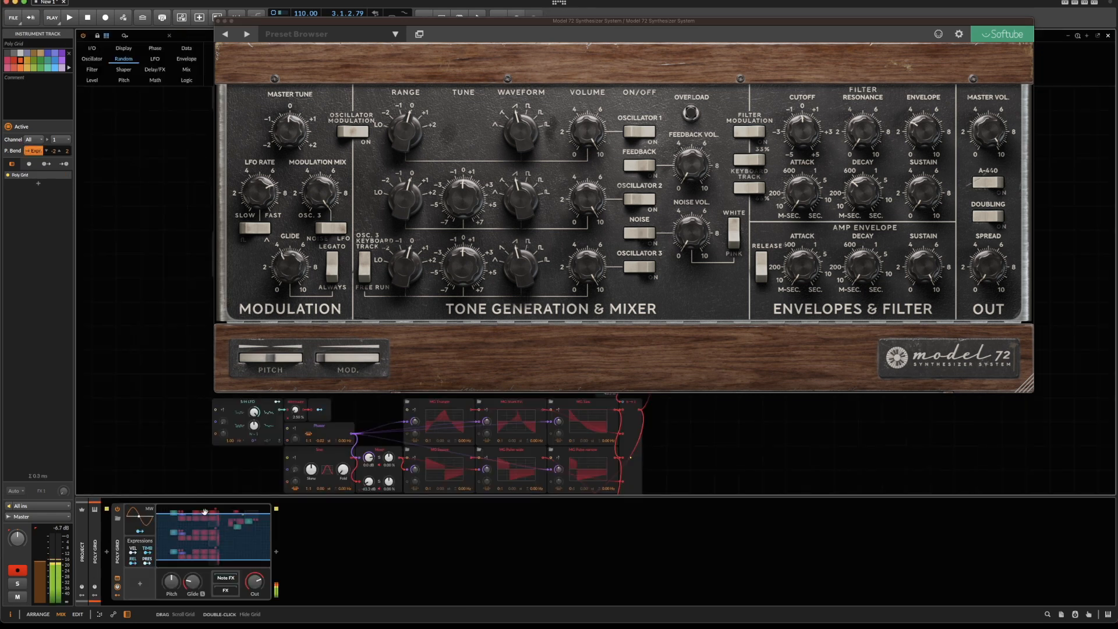
{"action": "left_click", "coordinate": [154, 275]}
{"action": "left_click", "coordinate": [16, 141]}
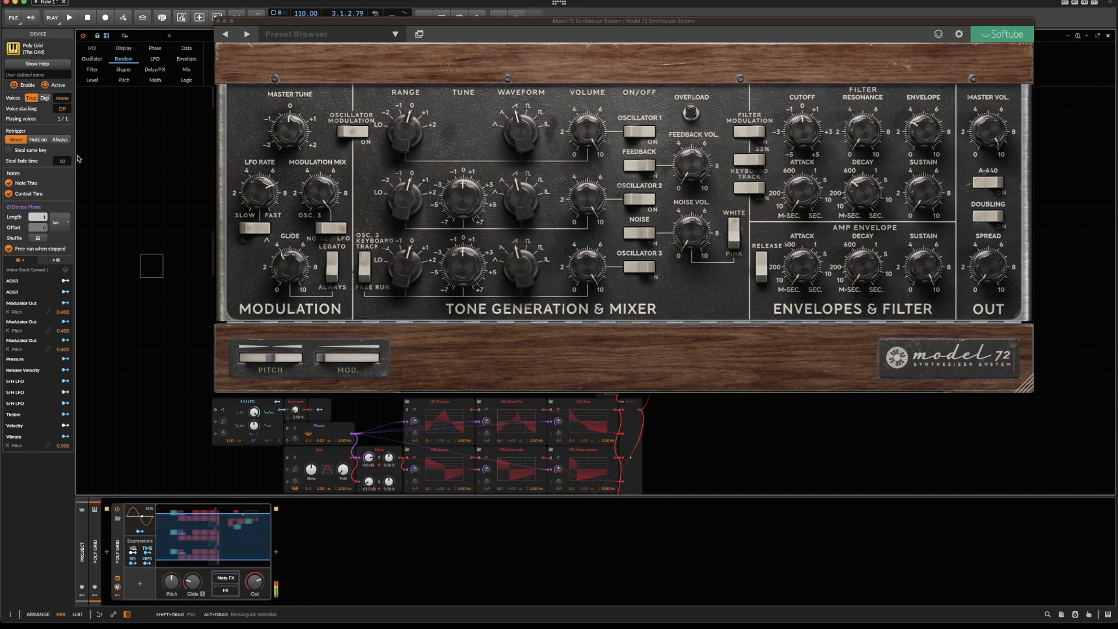
Close the Model 72 plug-in window and reopen the Poly Grid patch from its track.
{"action": "left_click", "coordinate": [218, 21]}
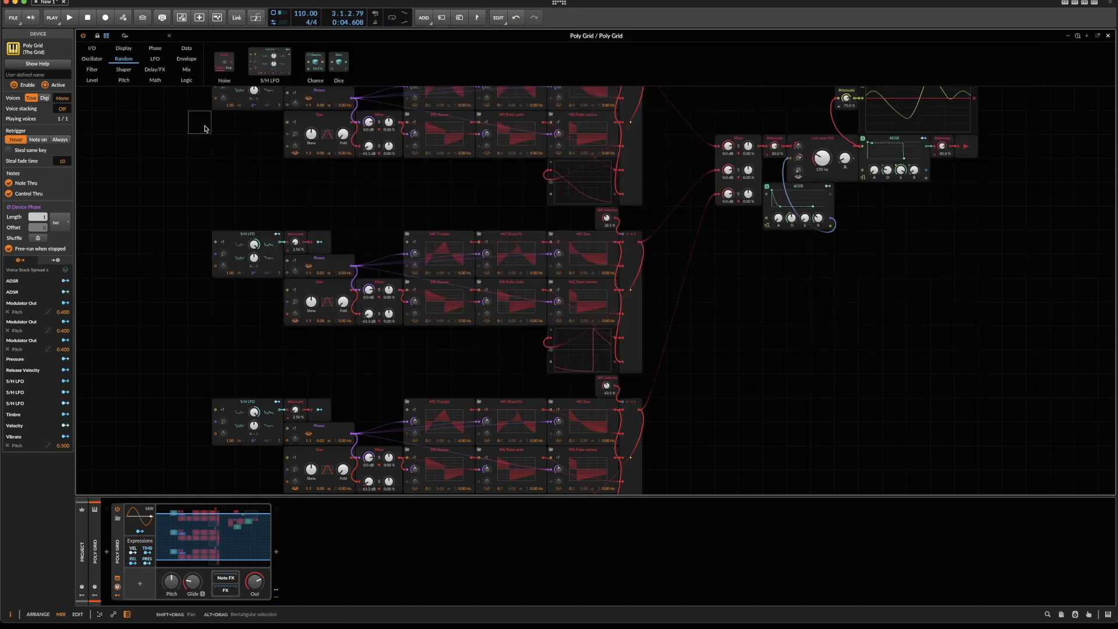
{"action": "left_click", "coordinate": [200, 17]}
{"action": "left_click", "coordinate": [170, 41]}
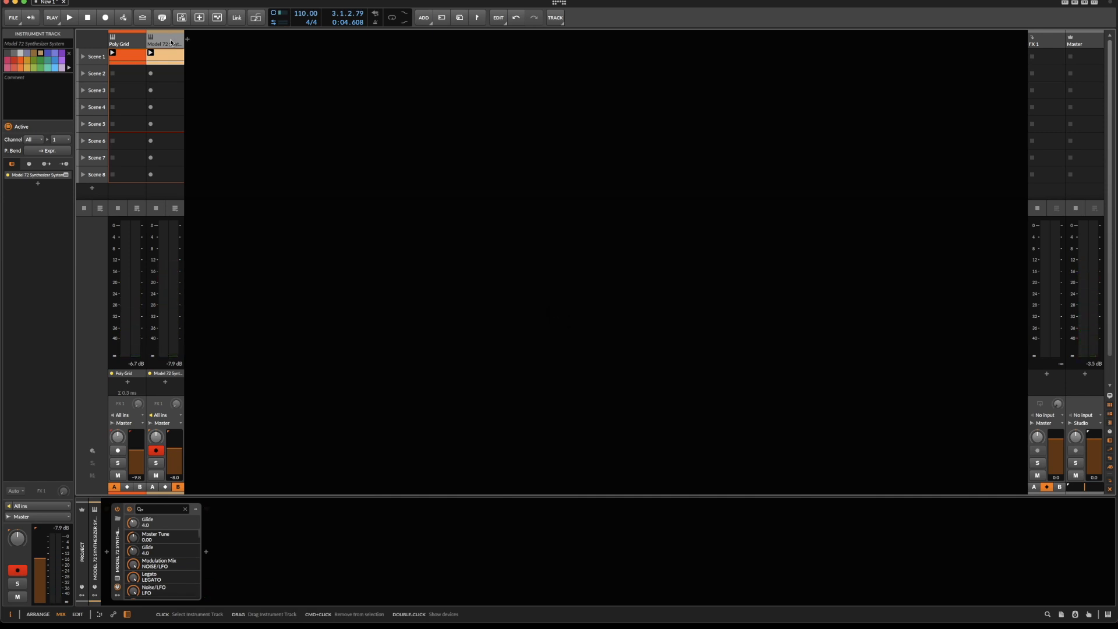
{"action": "left_click", "coordinate": [135, 43]}
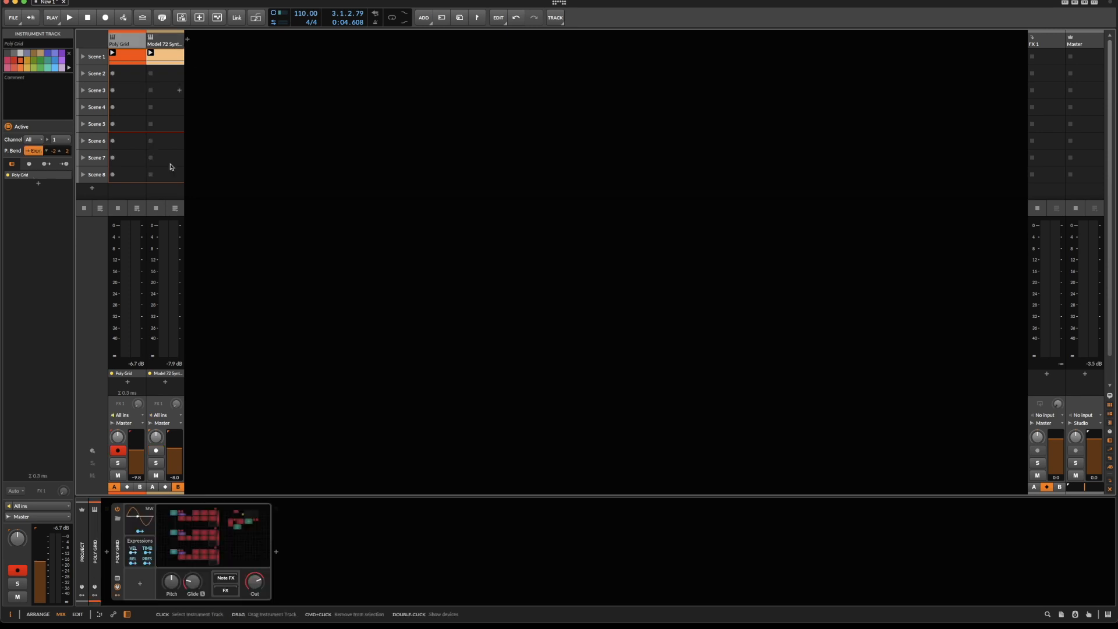
{"action": "double_click", "coordinate": [216, 521]}
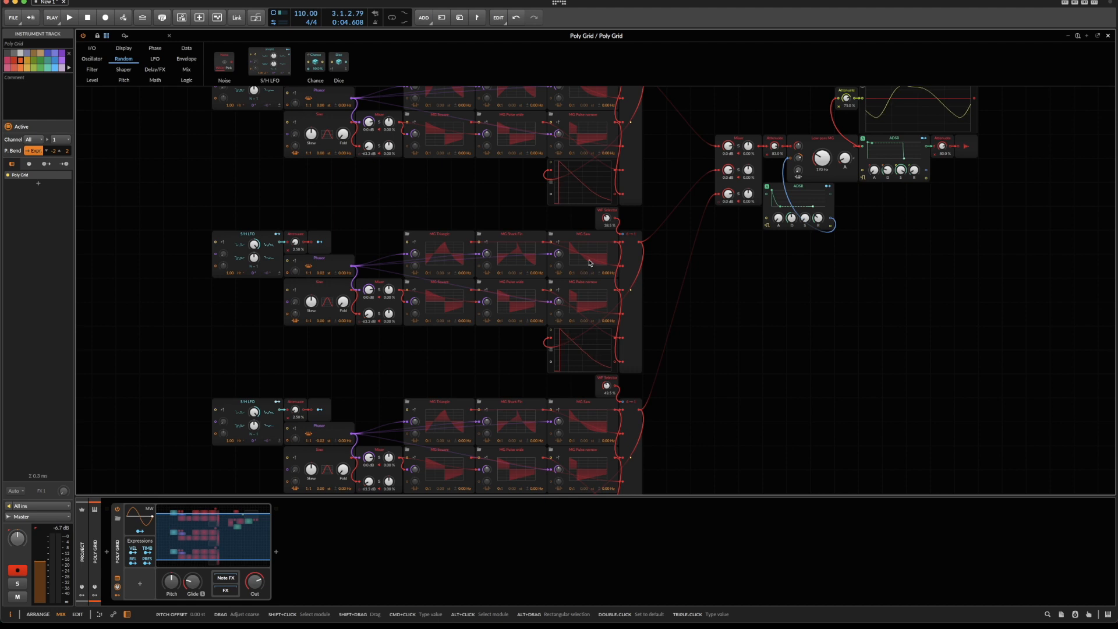
Try linear interpolation on the first oscillator's Merge module, raise its waveform selector to about 47.5 %, and restore Nearest interpolation.
{"action": "scroll", "coordinate": [594, 302], "scroll_direction": "up", "scroll_amount": 4}
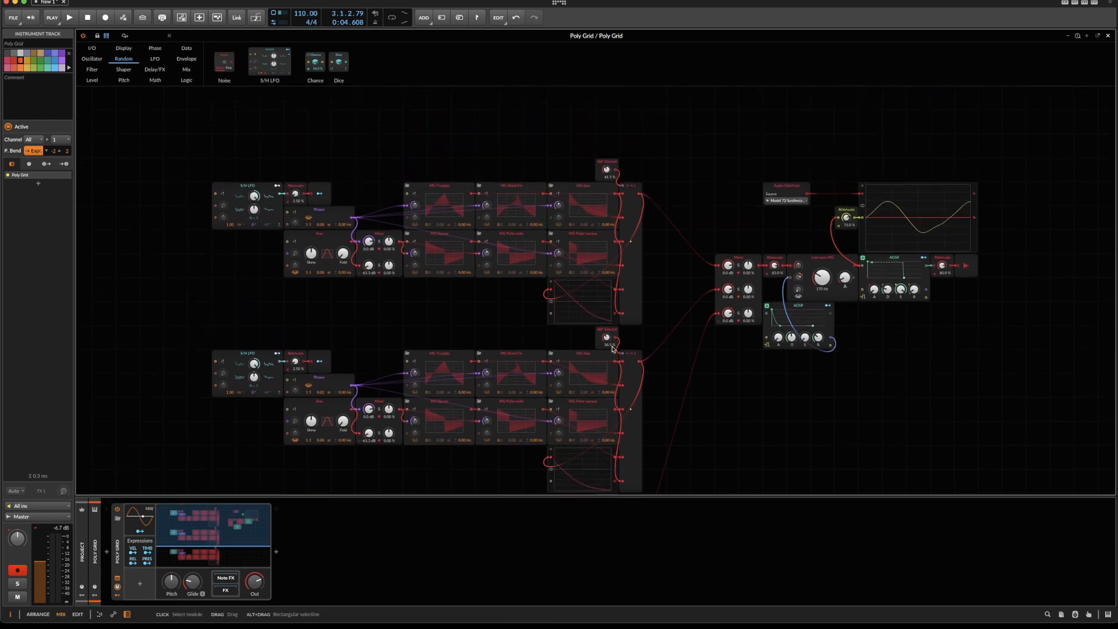
{"action": "scroll", "coordinate": [611, 349], "scroll_direction": "down", "scroll_amount": 3}
{"action": "scroll", "coordinate": [612, 349], "scroll_direction": "down", "scroll_amount": 1}
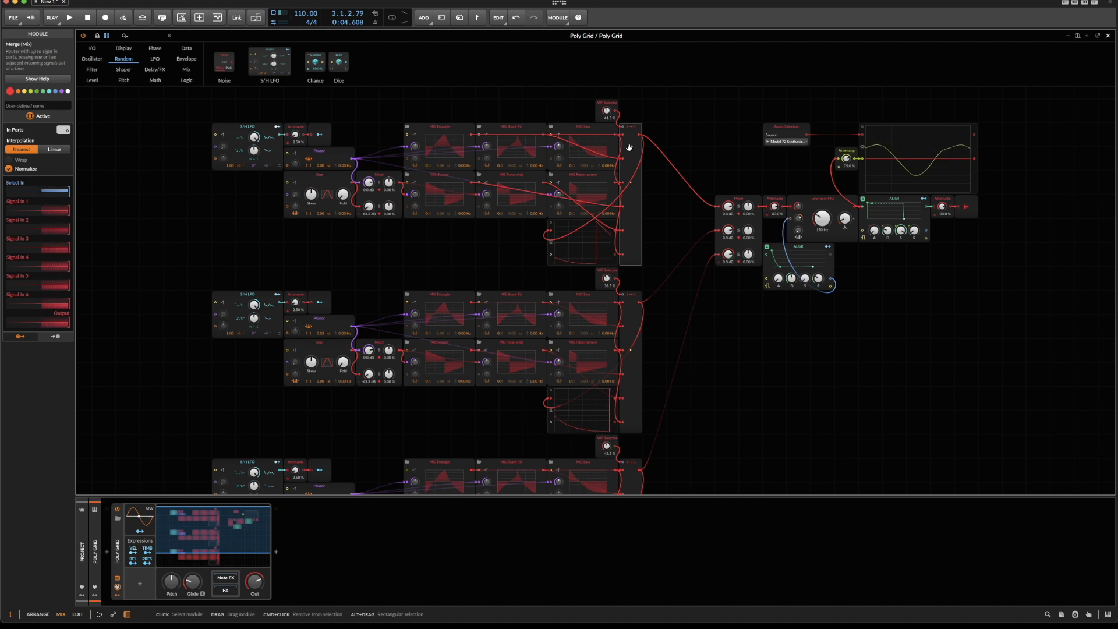
{"action": "left_click", "coordinate": [51, 151]}
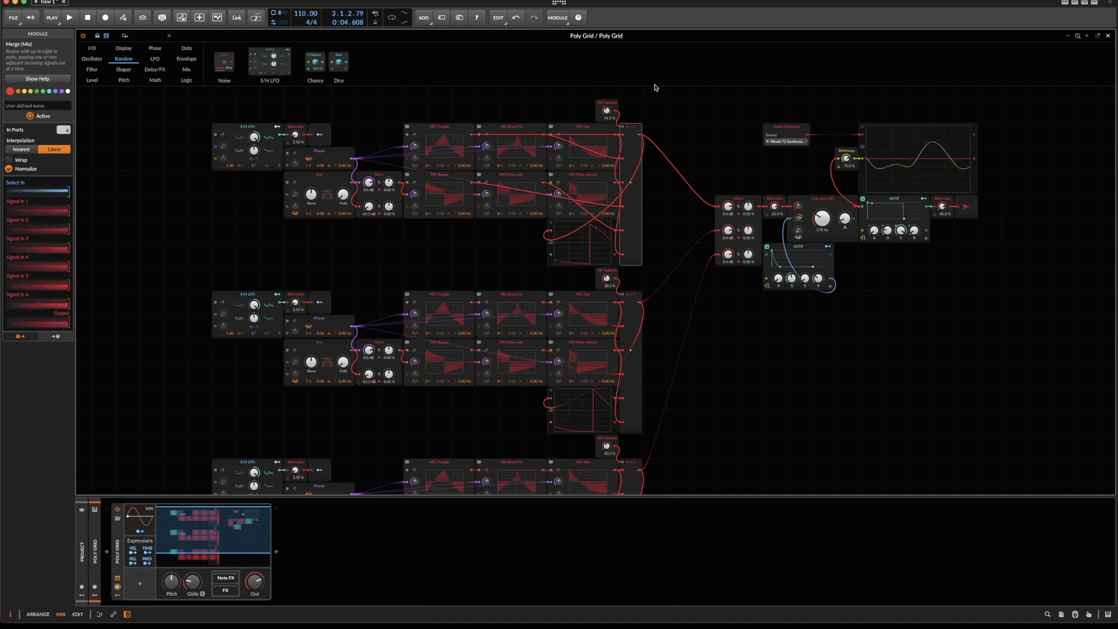
{"action": "mouse_move", "coordinate": [607, 111]}
{"action": "left_mouse_down"}
{"action": "mouse_move", "coordinate": [607, 84]}
{"action": "mouse_move", "coordinate": [607, 105]}
{"action": "left_mouse_up"}
{"action": "left_click", "coordinate": [24, 153]}
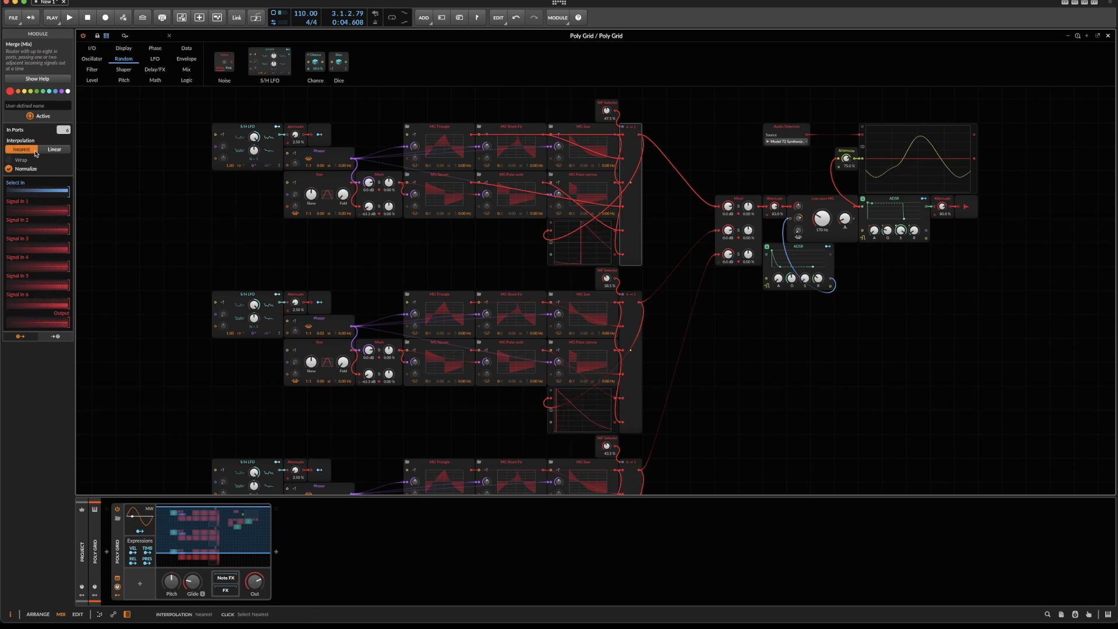
{"action": "left_click_drag", "start_coordinate": [185, 251], "coordinate": [642, 395]}
{"action": "left_click_drag", "start_coordinate": [690, 363], "coordinate": [671, 383]}
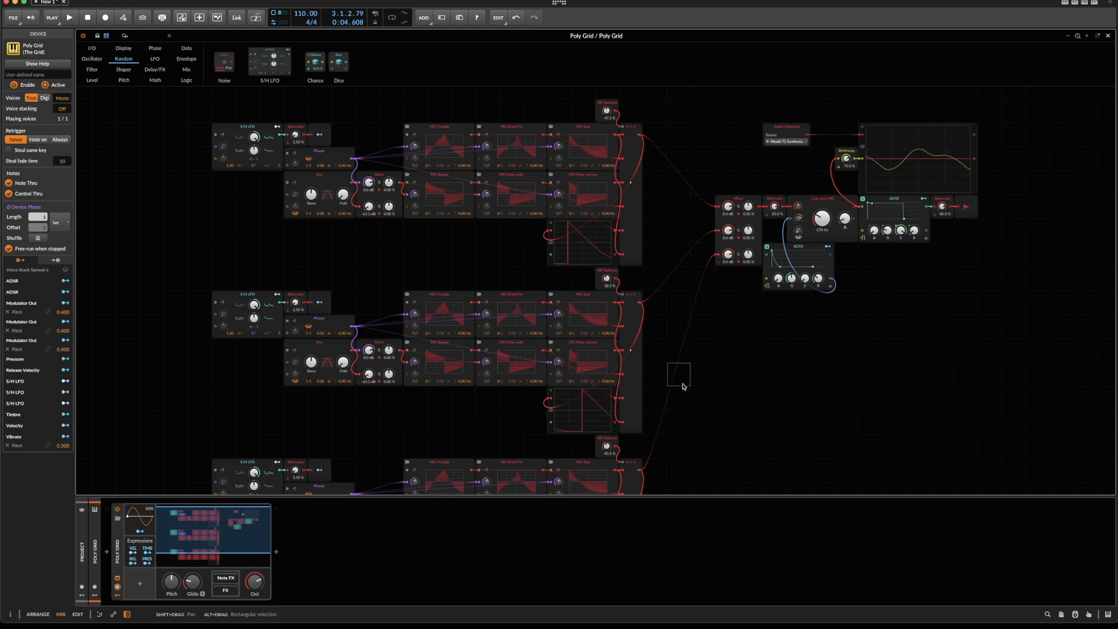
Check the replacement options for the Low-pass MG filter and lower its cutoff to about 53 Hz.
{"action": "left_click", "coordinate": [818, 200]}
{"action": "right_click", "coordinate": [818, 200]}
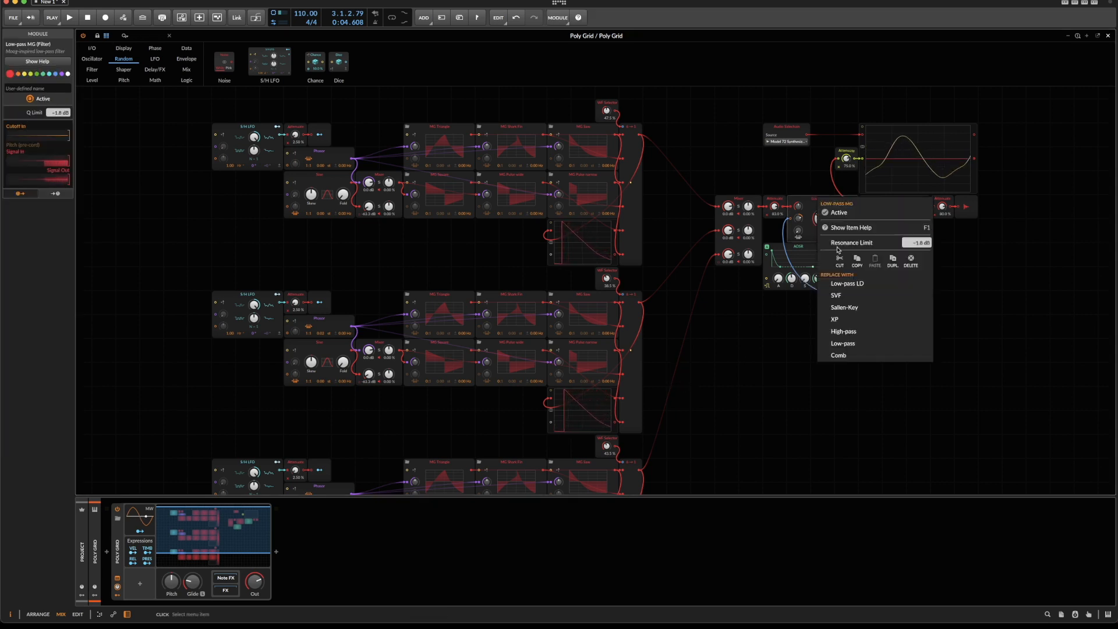
{"action": "left_click", "coordinate": [1015, 280]}
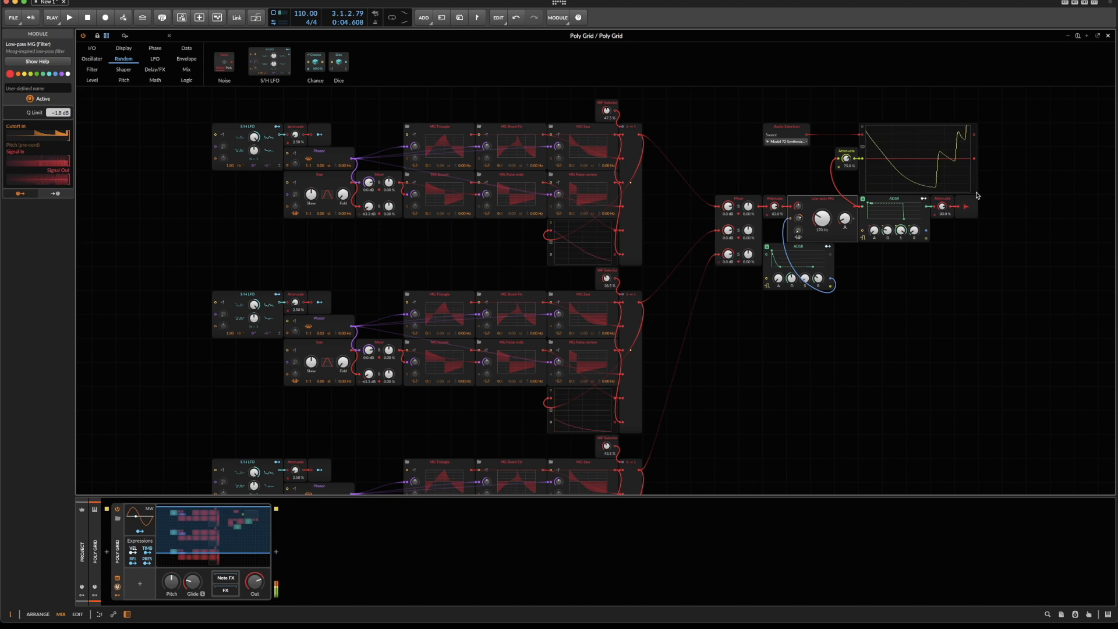
{"action": "left_click_drag", "start_coordinate": [826, 227], "coordinate": [799, 289]}
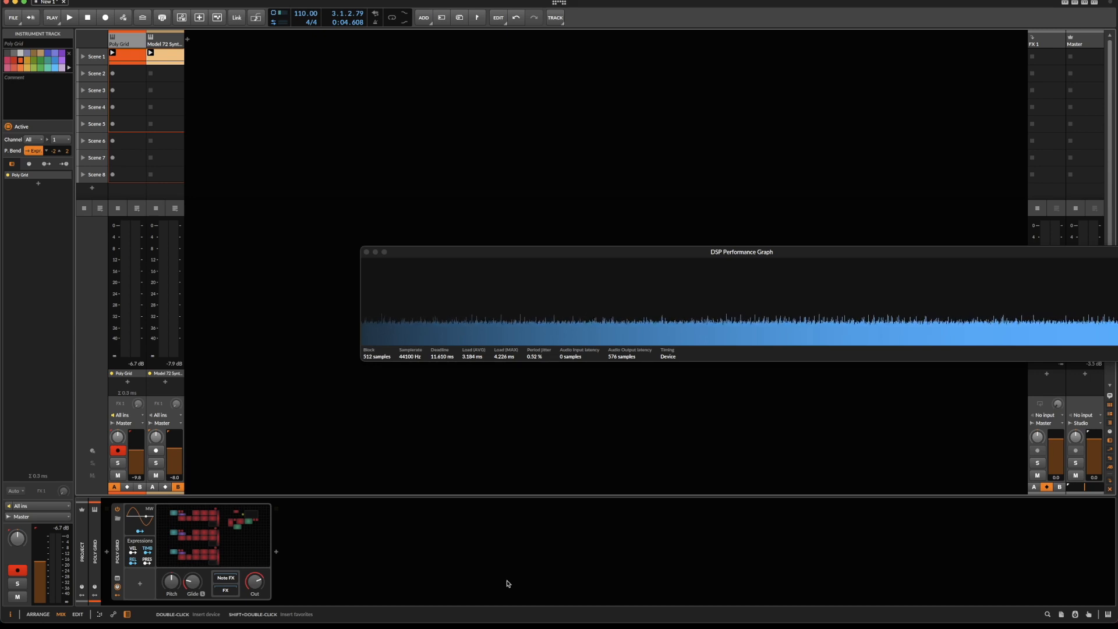
Close the DSP Performance Graph and inspect the first oscillator's triangle waveform curve in the Poly Grid patch.
{"action": "left_click", "coordinate": [267, 533]}
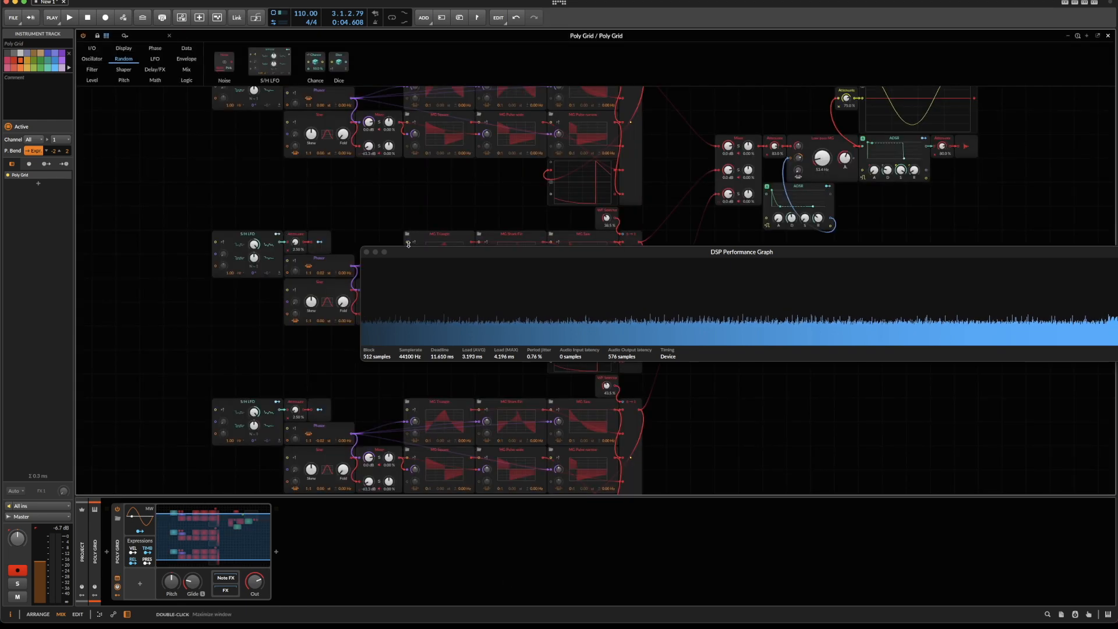
{"action": "left_click", "coordinate": [364, 252]}
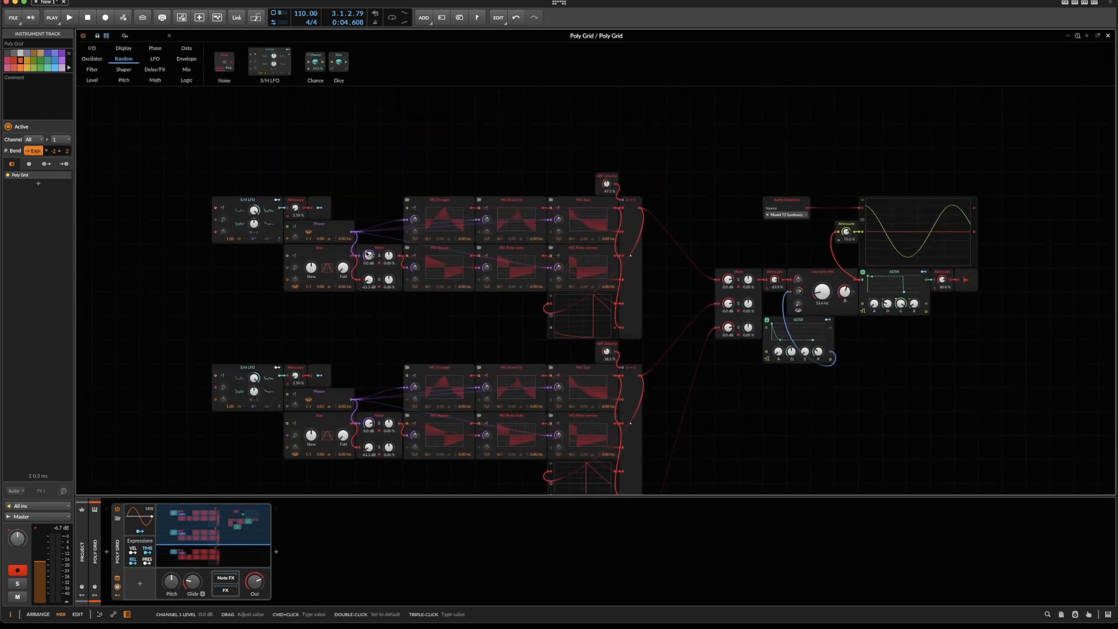
{"action": "left_click", "coordinate": [447, 212]}
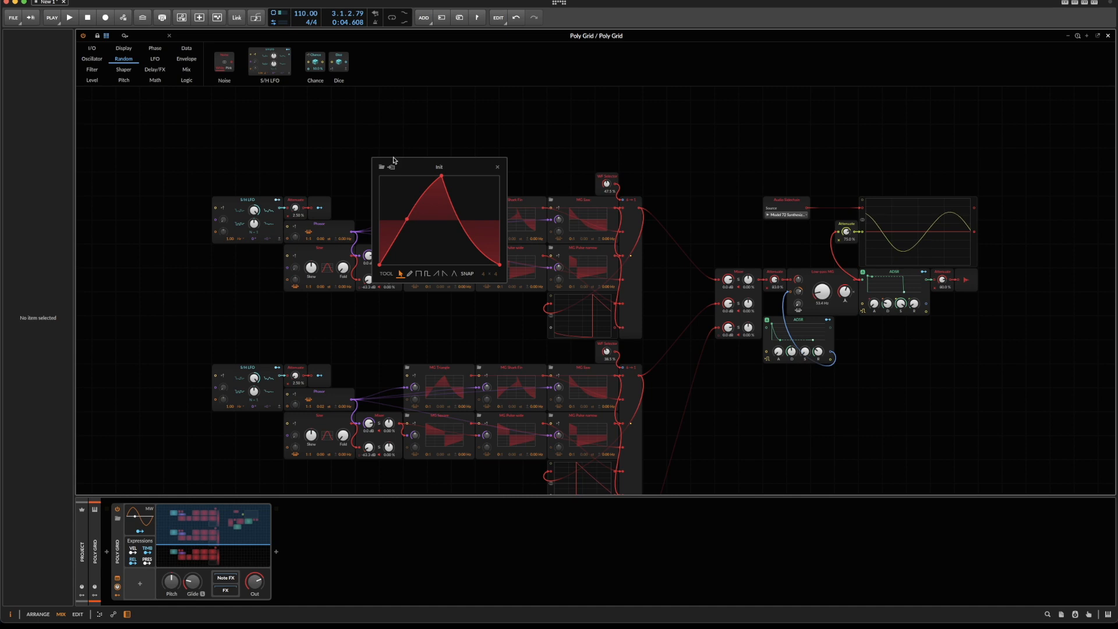
{"action": "left_click", "coordinate": [498, 167]}
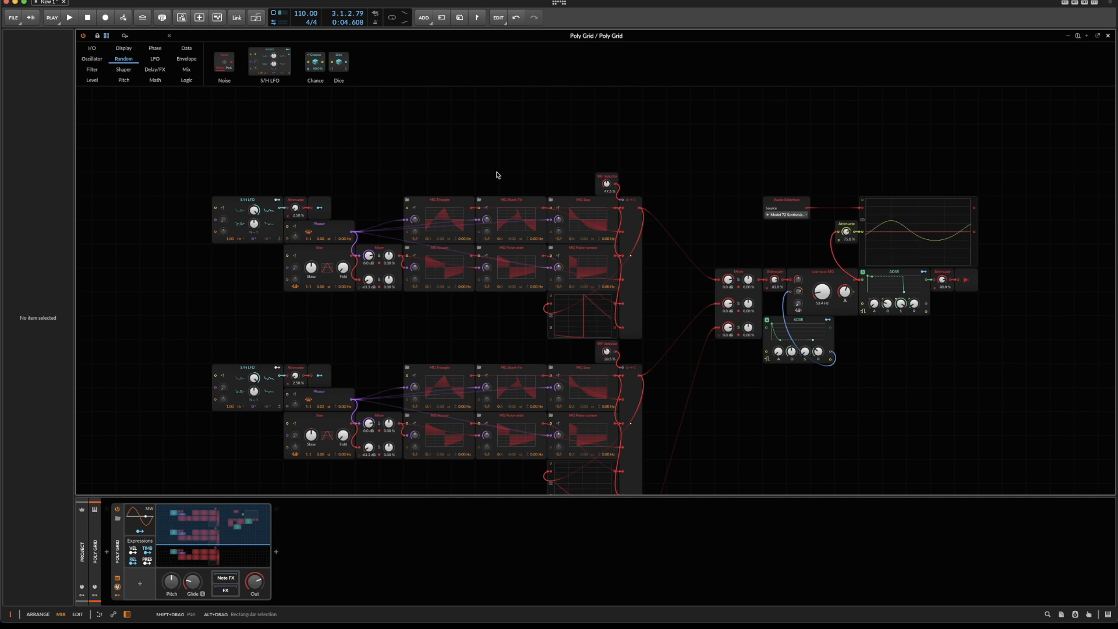
{"action": "left_click", "coordinate": [565, 559]}
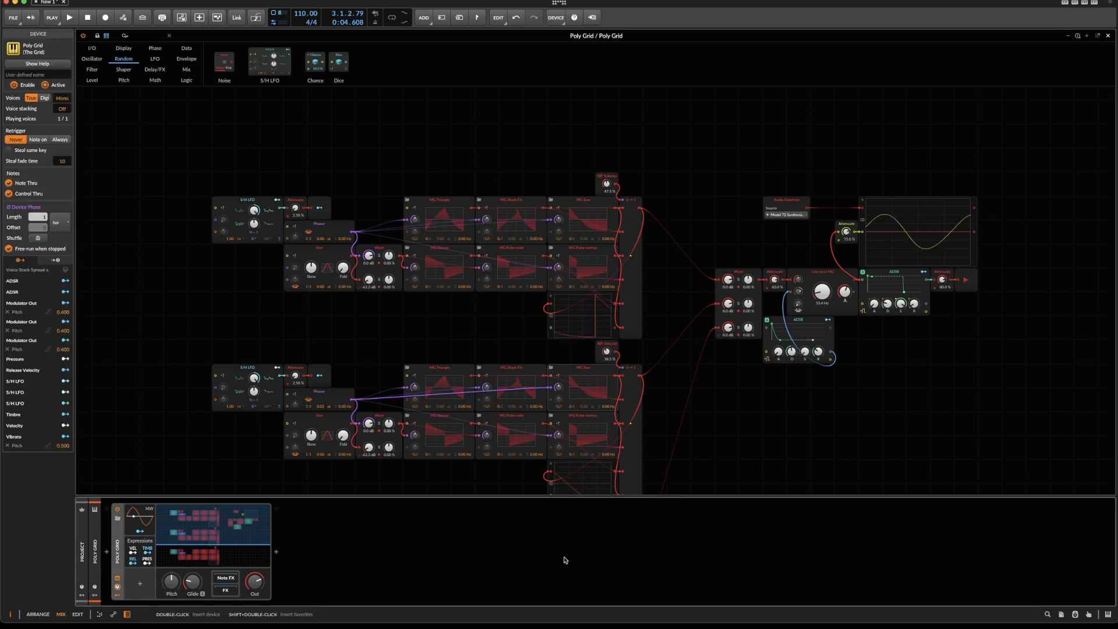